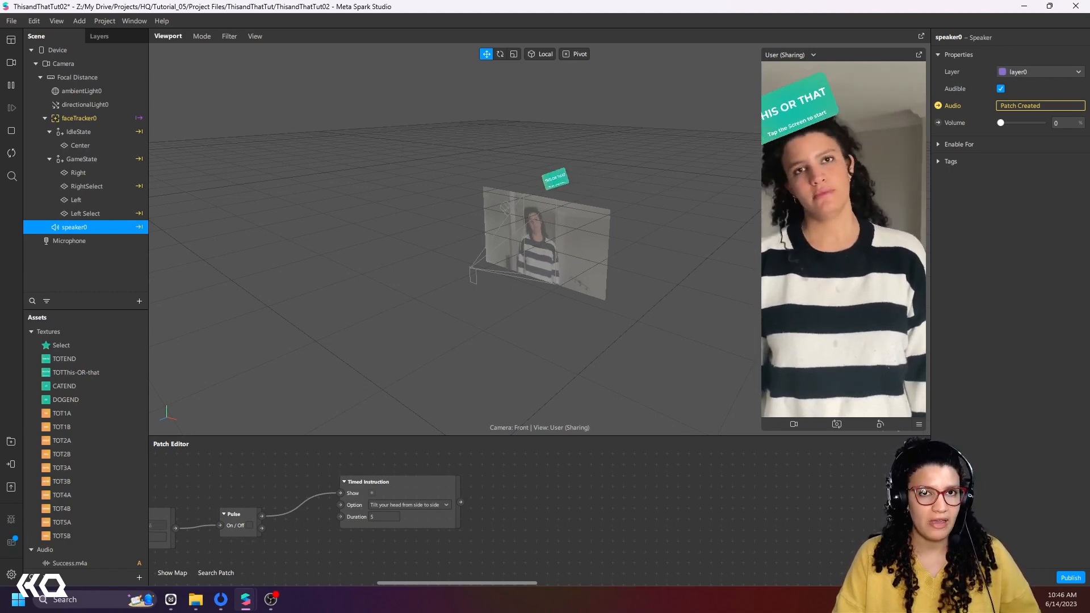
pyautogui.click(842, 254)
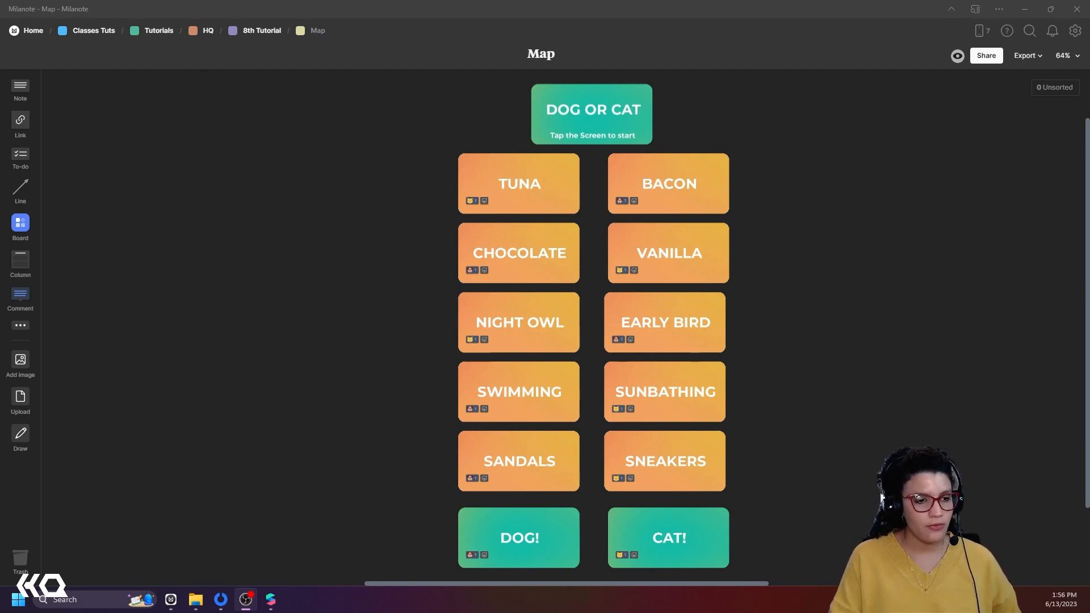
# Step: Review the This or That and Dog or Cat card layouts on the Milanote Map board
pyautogui.moveTo(205, 379); pyautogui.dragTo(859, 368)
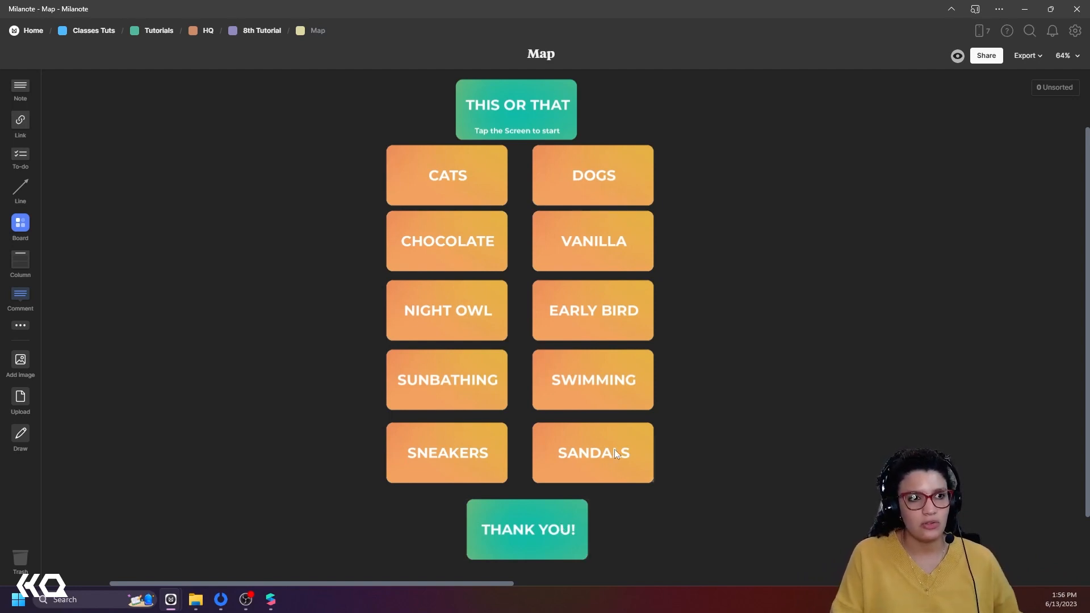
pyautogui.moveTo(827, 412); pyautogui.dragTo(503, 398, button='middle')
pyautogui.moveTo(614, 375); pyautogui.dragTo(240, 391, button='middle')
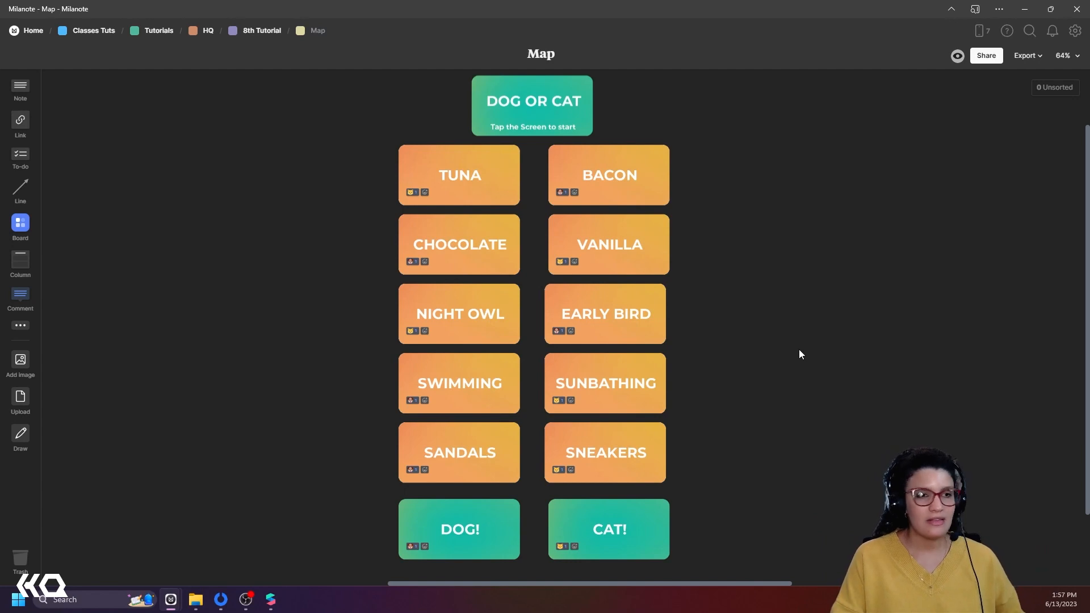
# Step: Return to Meta Spark Studio and lower the volume of speaker0 to 0%
pyautogui.click(1025, 10)
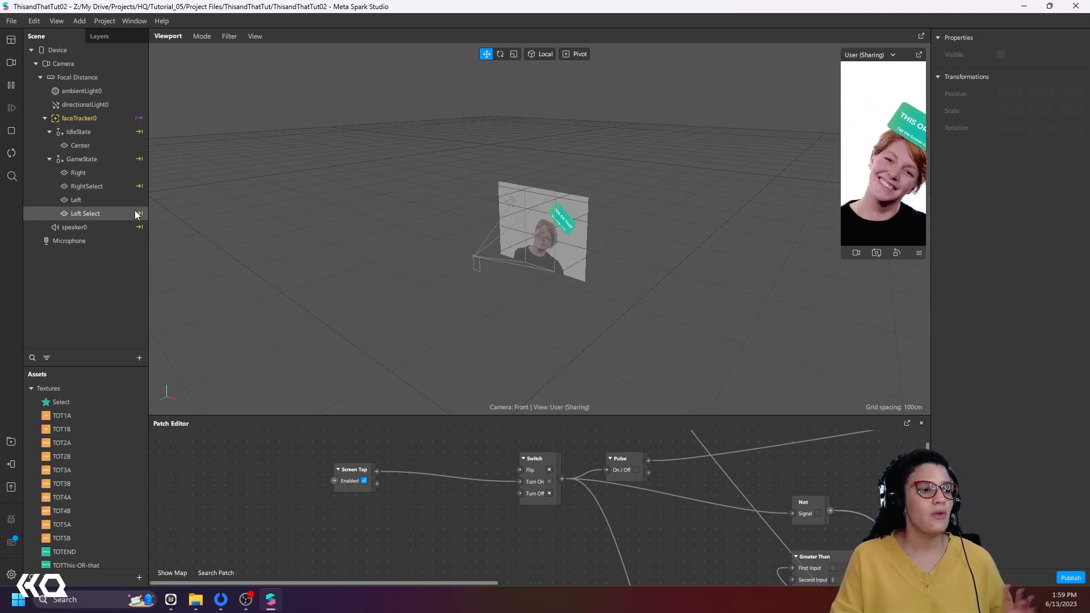
pyautogui.click(96, 234)
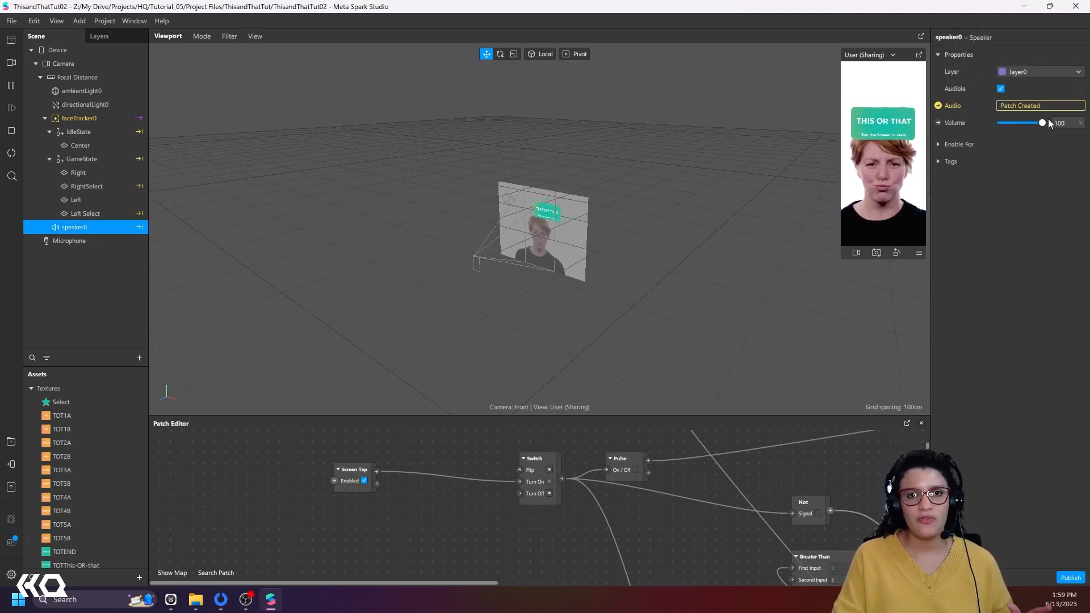
pyautogui.moveTo(1043, 124); pyautogui.dragTo(999, 123)
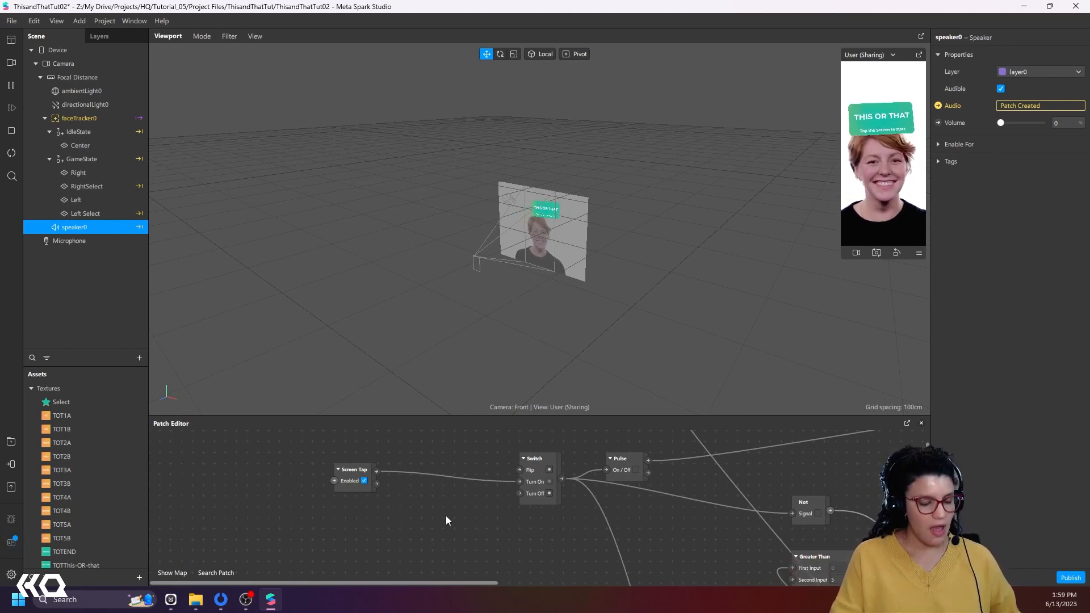
# Step: Enlarge the Patch Editor until the whole patch graph can be surveyed
pyautogui.scroll(-4, 478, 543)
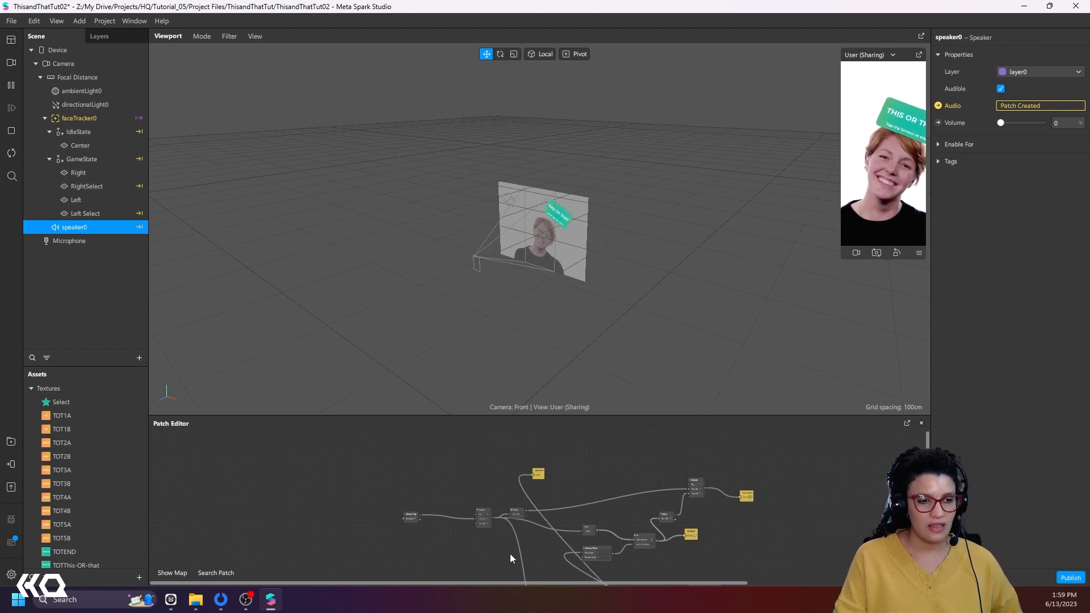
pyautogui.moveTo(512, 552); pyautogui.dragTo(429, 418, button='middle')
pyautogui.hscroll(3, 511, 455)
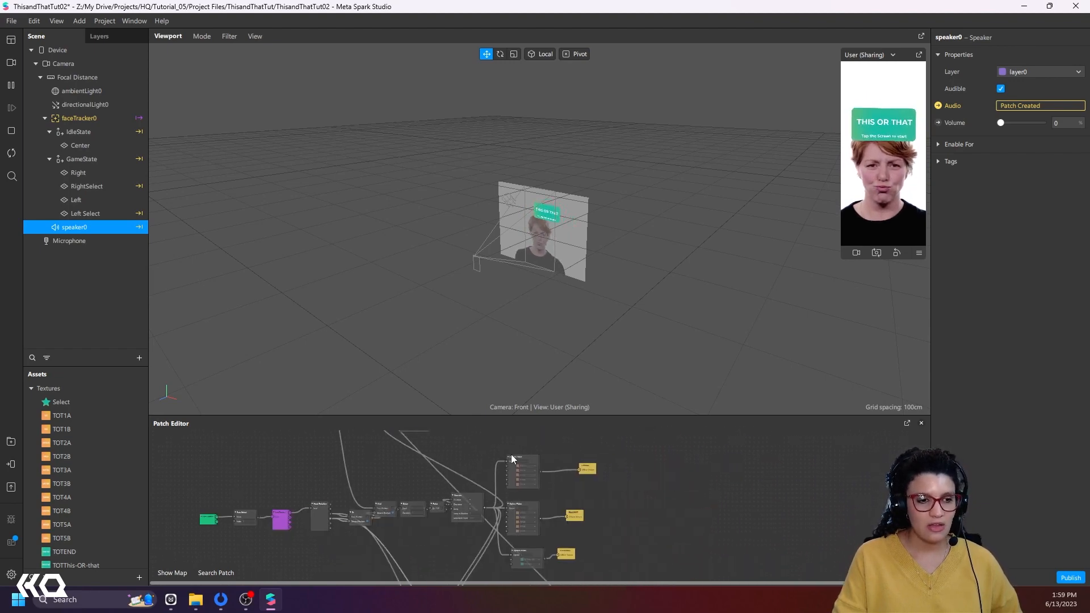
pyautogui.scroll(-2, 437, 509)
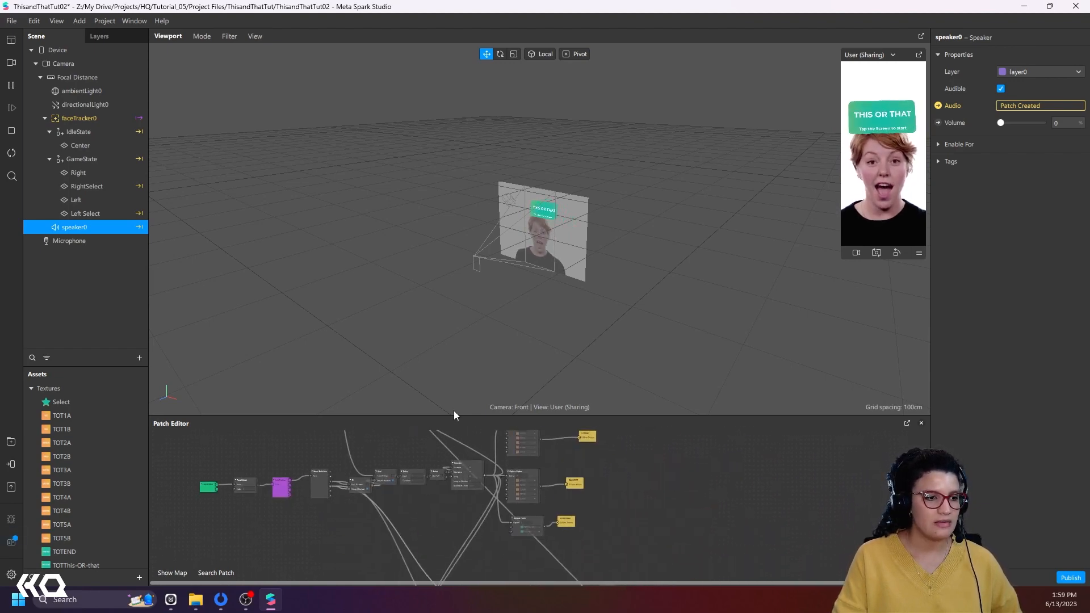
pyautogui.moveTo(455, 415); pyautogui.dragTo(468, 235)
pyautogui.moveTo(390, 380); pyautogui.dragTo(511, 489, button='middle')
pyautogui.keyDown('ctrl'); pyautogui.scroll(-2, 511, 489); pyautogui.keyUp('ctrl')
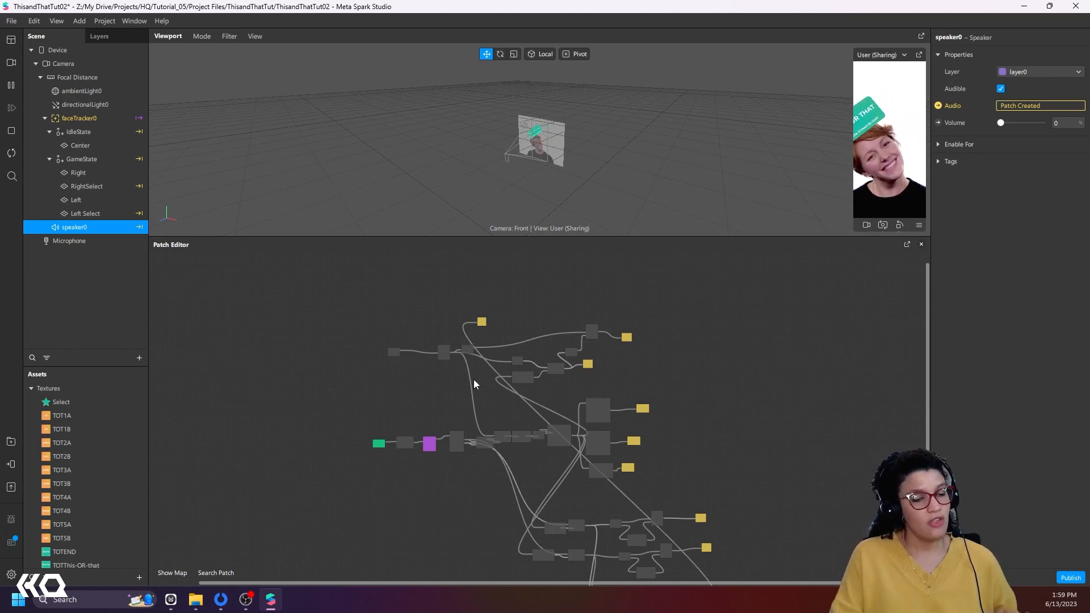
# Step: Turn on the patch graph's overview map and examine the Screen Tap and head rotation patches
pyautogui.click(173, 573)
pyautogui.moveTo(449, 488); pyautogui.dragTo(381, 502)
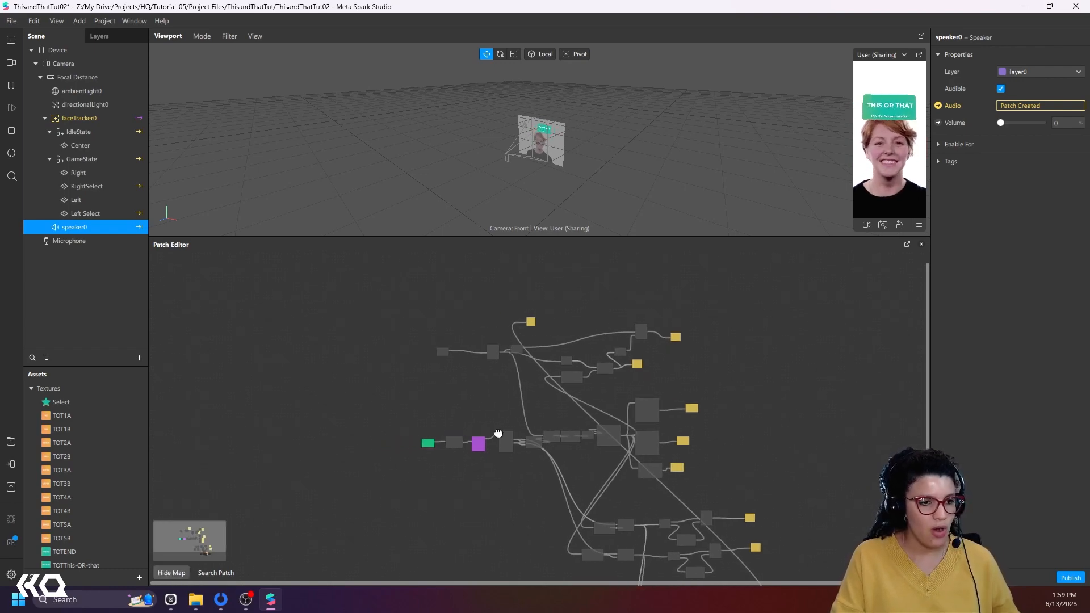
pyautogui.scroll(5, 495, 445)
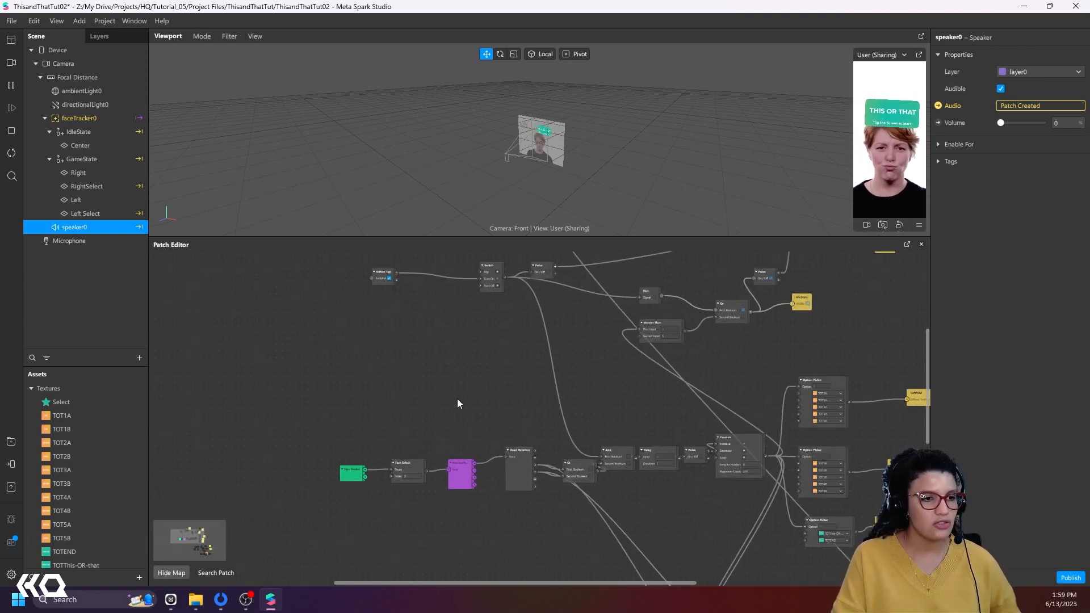
pyautogui.moveTo(497, 417); pyautogui.dragTo(374, 513)
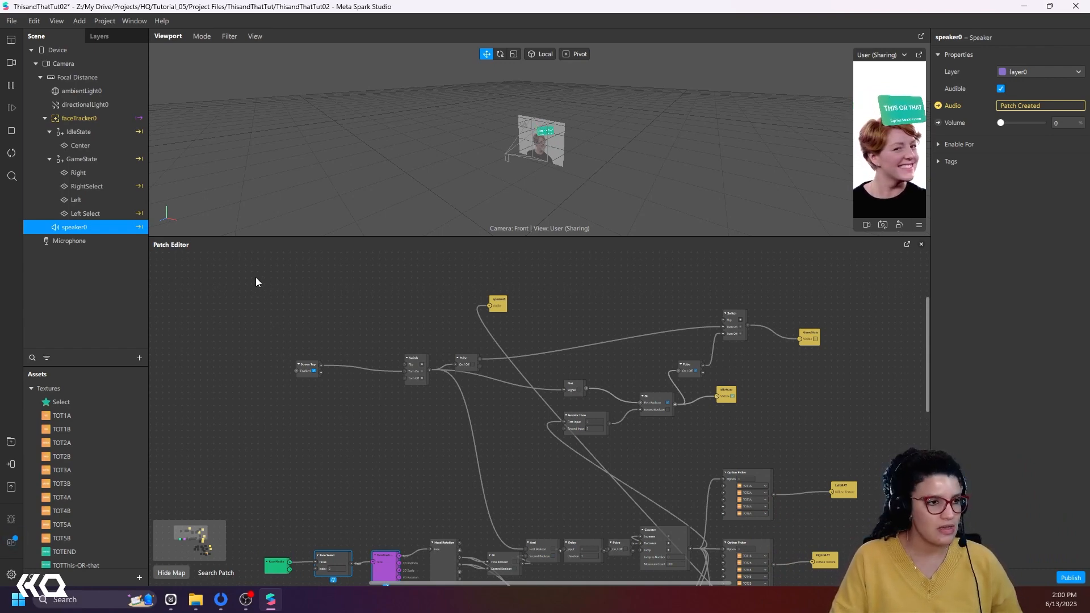
# Step: Add a comment around the upper patch group, from Screen Tap to the GameState and IdleState visibility patches
pyautogui.moveTo(256, 278); pyautogui.dragTo(867, 450)
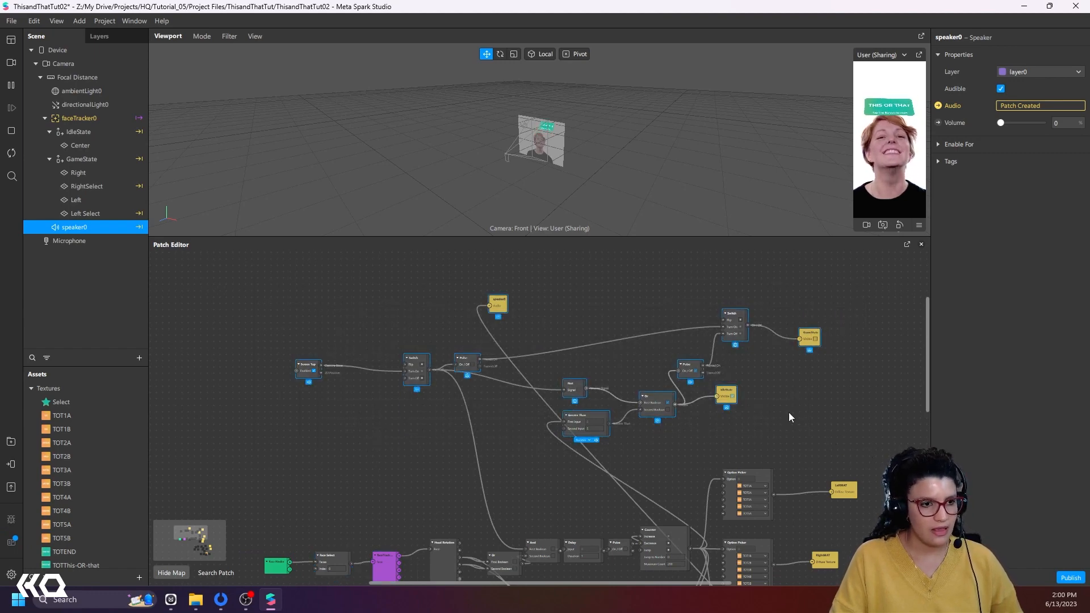
pyautogui.rightClick(565, 383)
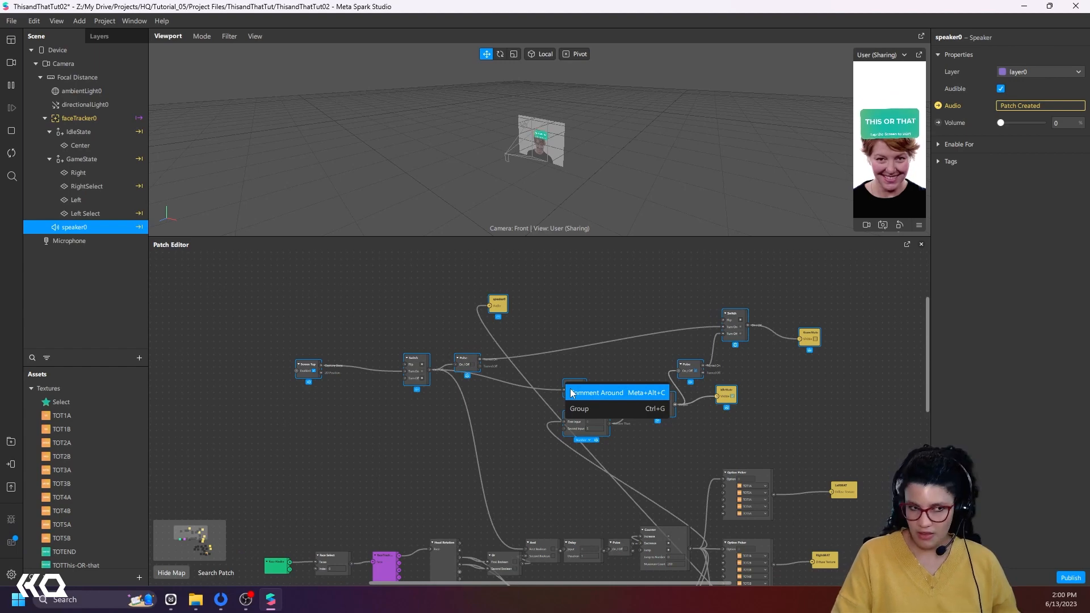
pyautogui.click(571, 393)
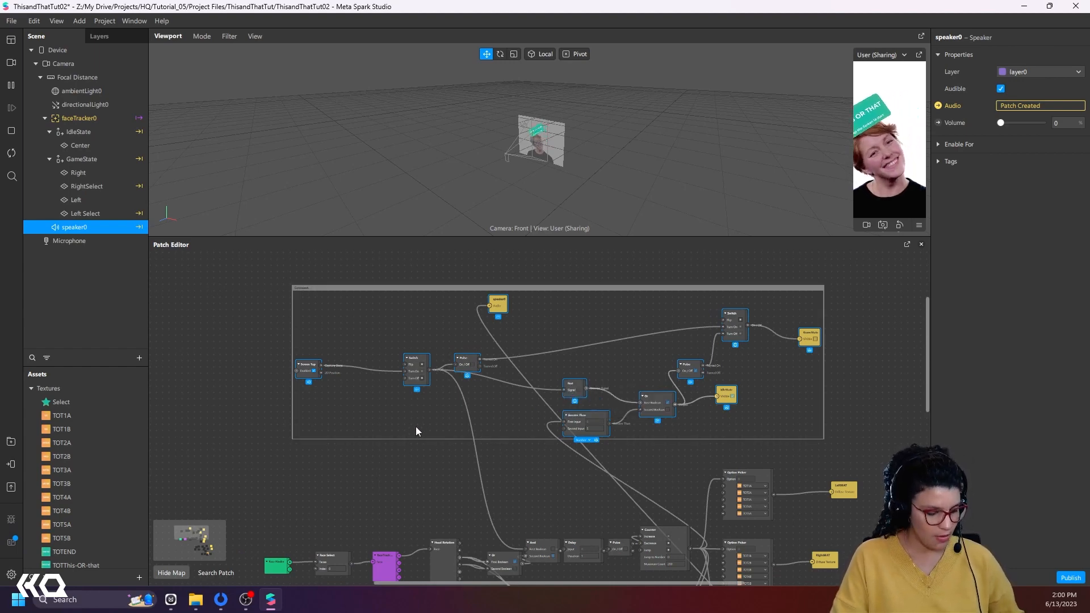
# Step: Add a comment around the middle patch group, from the head rotation patches to the Option Pickers and their texture outputs
pyautogui.moveTo(412, 475); pyautogui.dragTo(429, 342, button='middle')
pyautogui.scroll(-3, 420, 353)
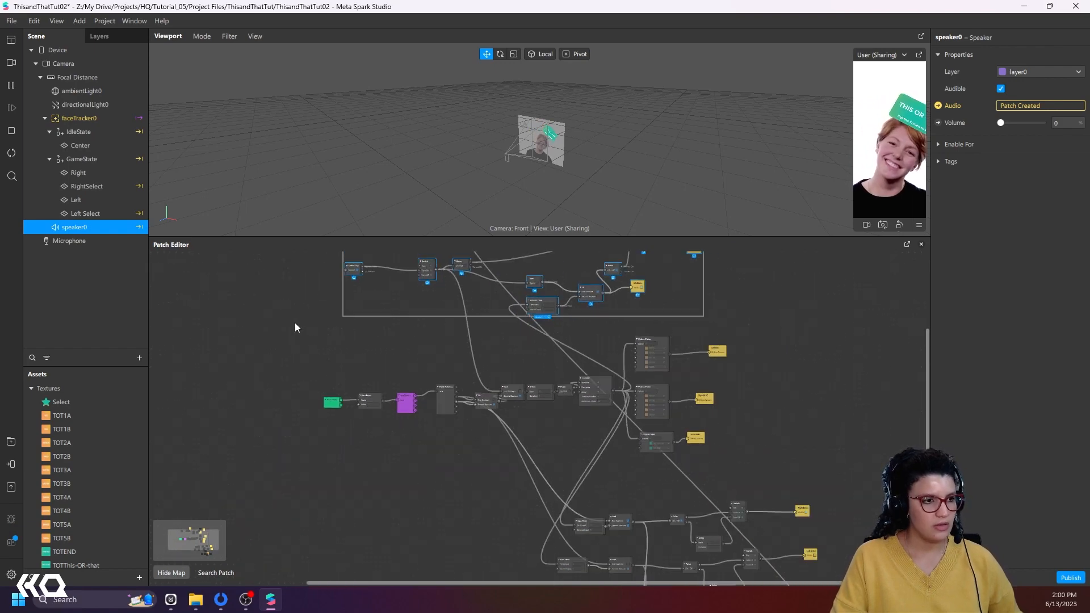
pyautogui.moveTo(295, 327); pyautogui.dragTo(763, 467)
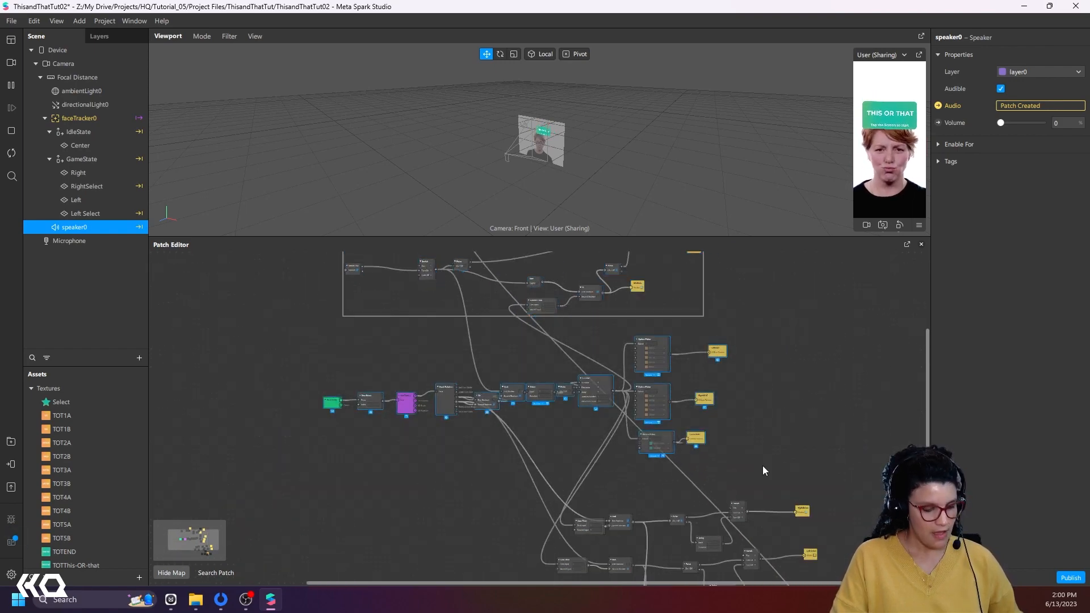
pyautogui.rightClick(492, 401)
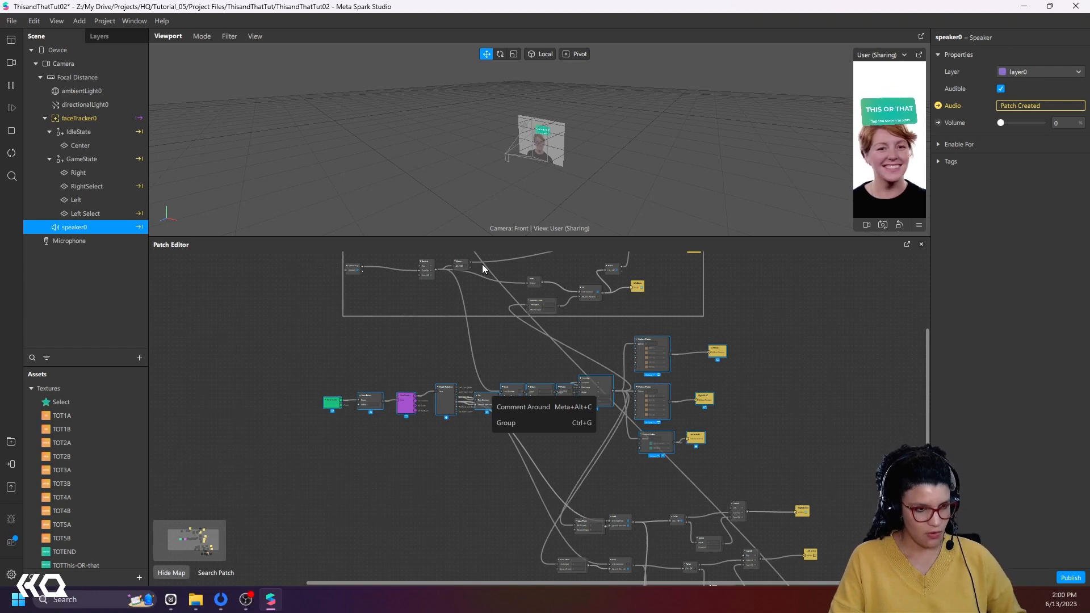
pyautogui.press('super+alt+c')
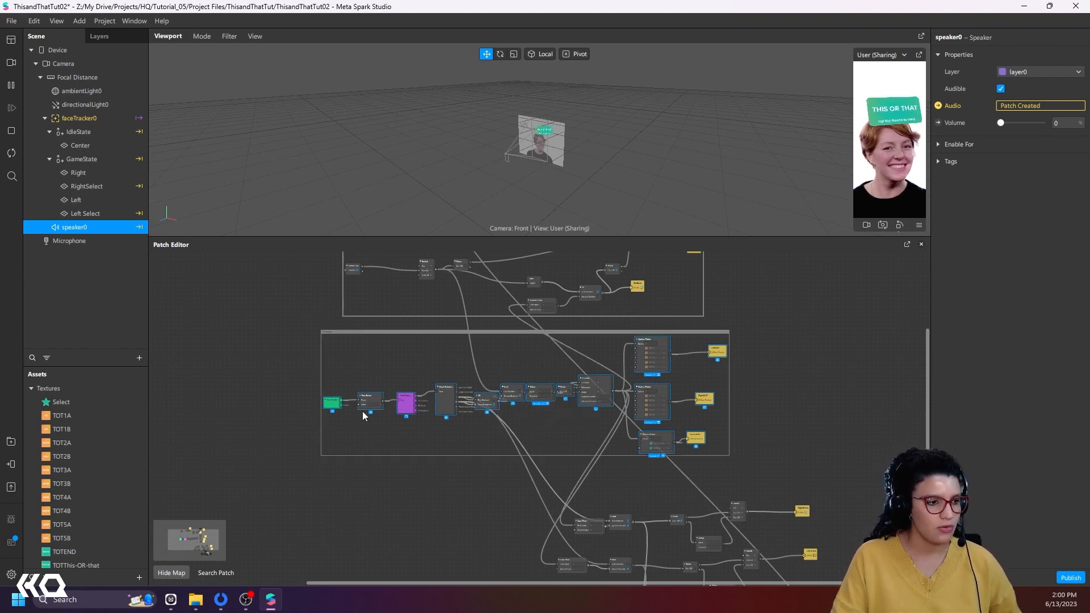
# Step: Move the upper comment with its patches slightly left to line up with the comment below
pyautogui.scroll(5, 287, 348)
pyautogui.moveTo(316, 315); pyautogui.dragTo(237, 523, button='middle')
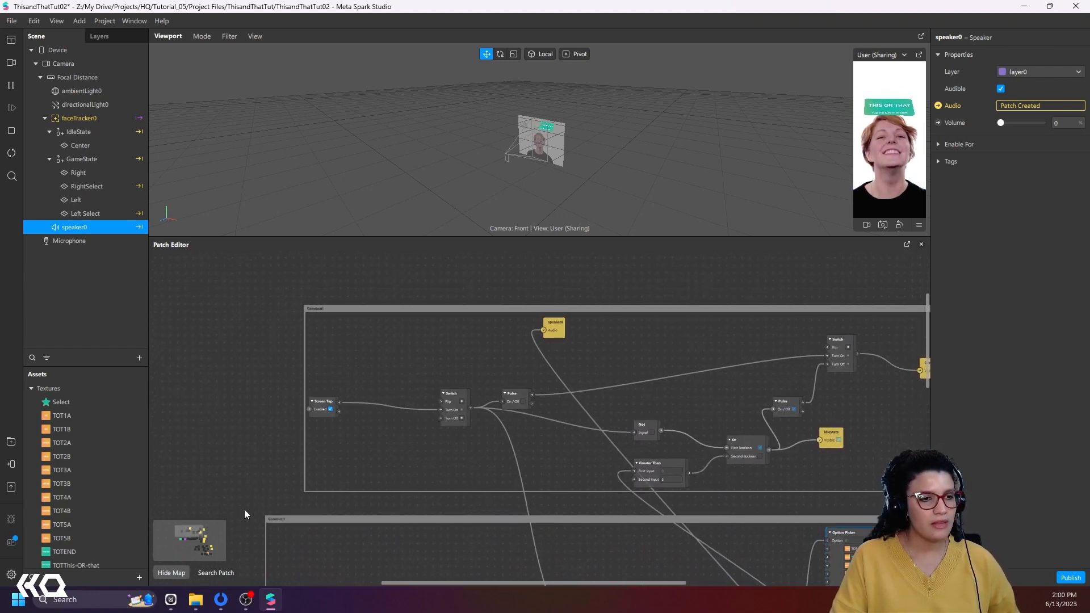
pyautogui.click(325, 308)
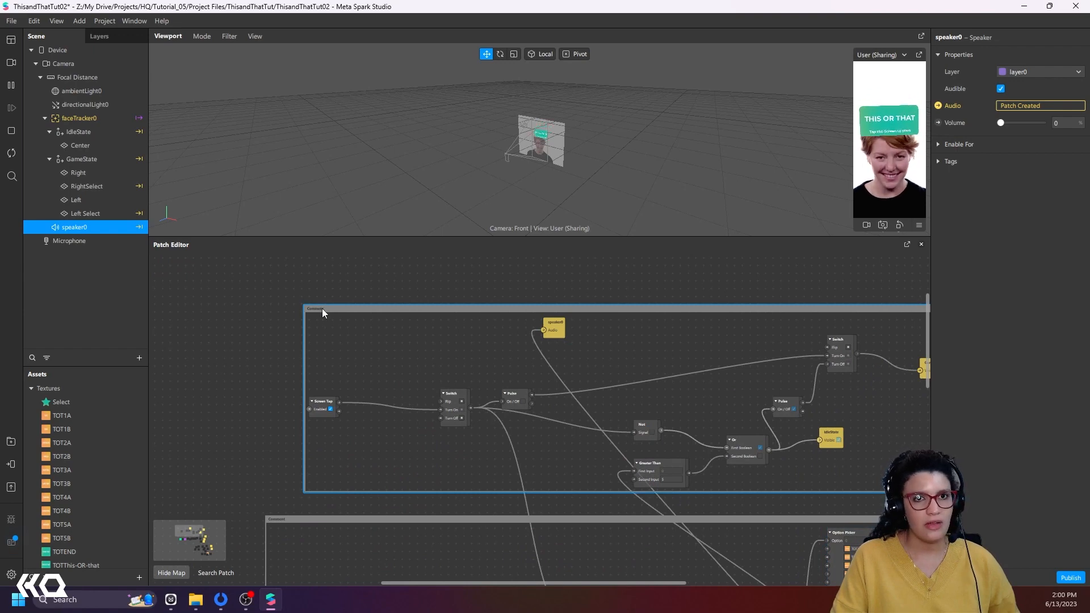
pyautogui.moveTo(322, 308); pyautogui.dragTo(283, 306)
# Step: Title the upper comment "Start State" and name the comment below it as the counter section
pyautogui.doubleClick(282, 305)
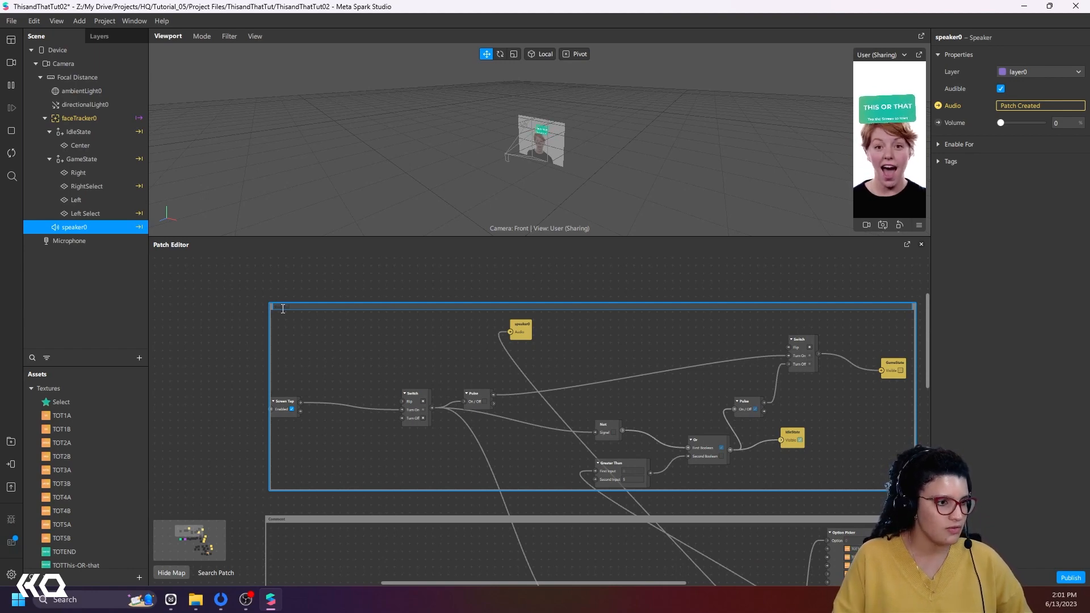
pyautogui.click(220, 336)
pyautogui.doubleClick(295, 517)
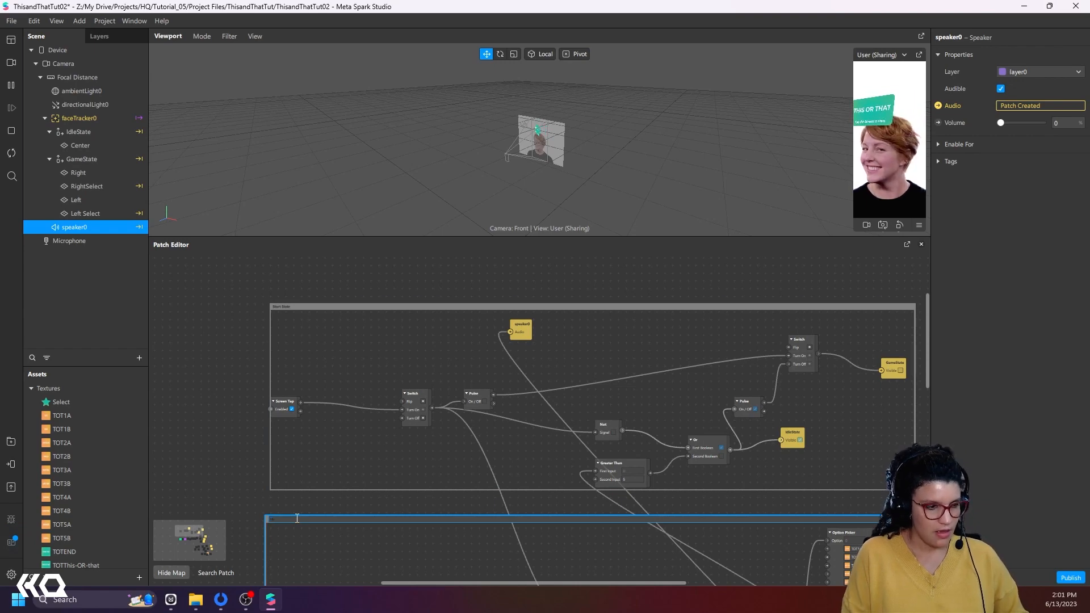
pyautogui.click(234, 468)
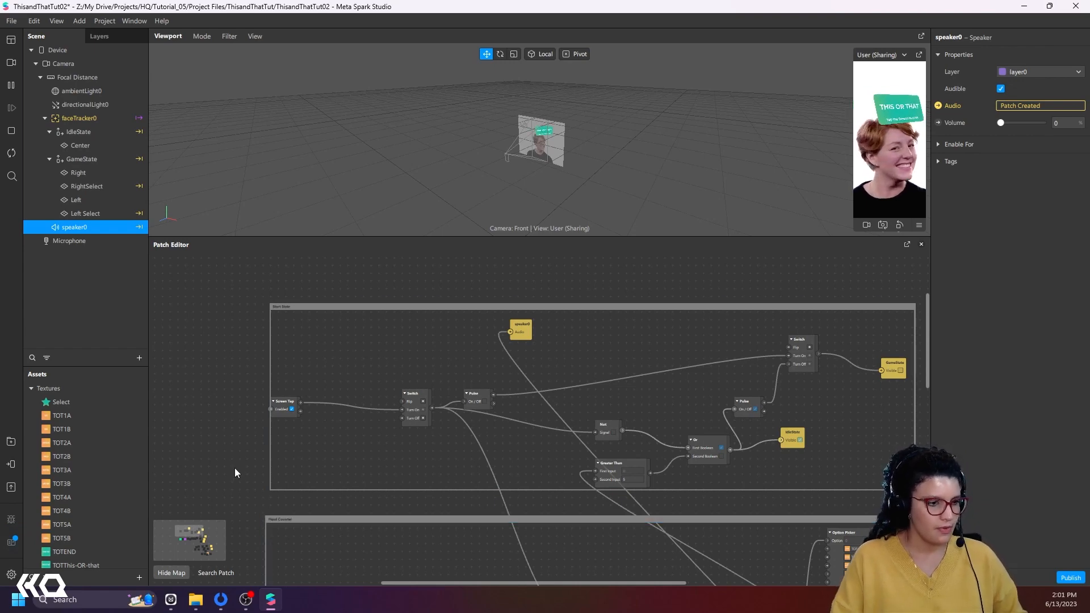
# Step: Add a comment around the lowest patch group with the Less Than, Delay and audio patches, and title it "Feedback"
pyautogui.scroll(-5, 233, 468)
pyautogui.moveTo(465, 516); pyautogui.dragTo(226, 332, button='middle')
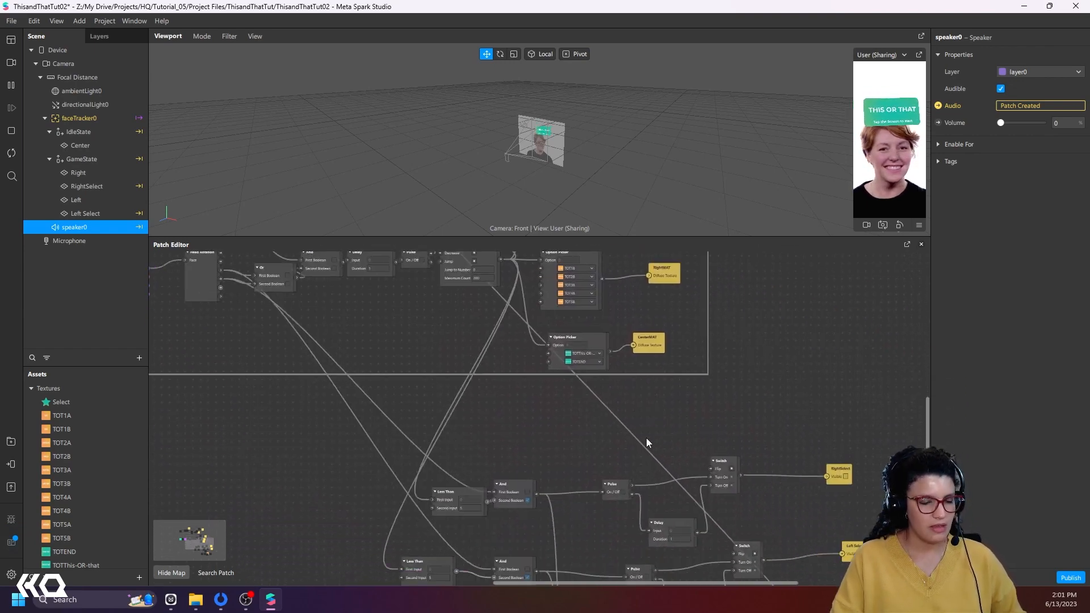
pyautogui.scroll(-3, 688, 420)
pyautogui.moveTo(754, 525); pyautogui.dragTo(747, 458, button='middle')
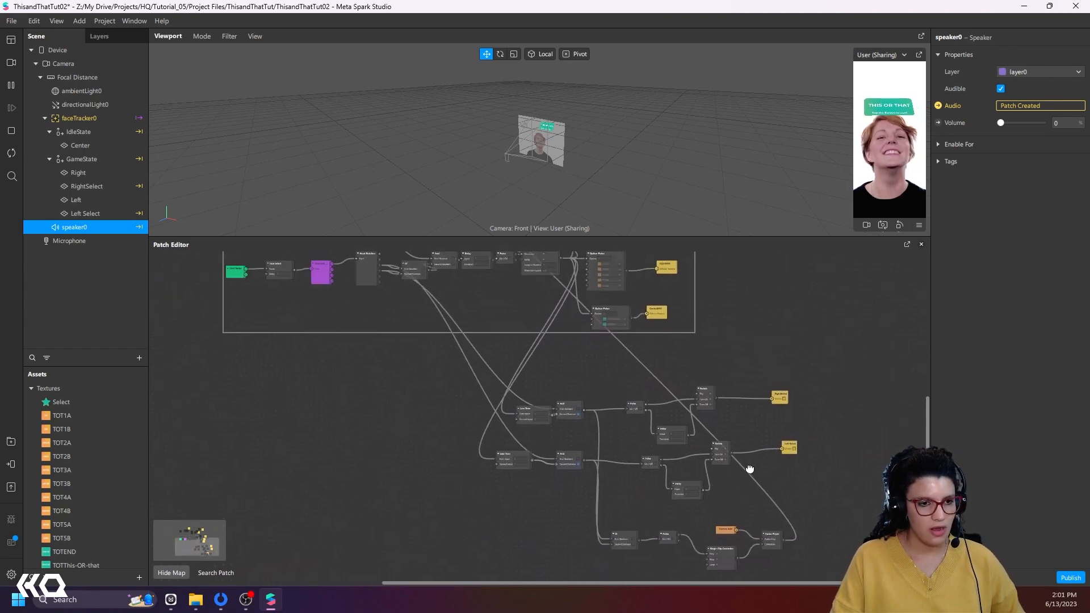
pyautogui.moveTo(433, 370); pyautogui.dragTo(809, 571)
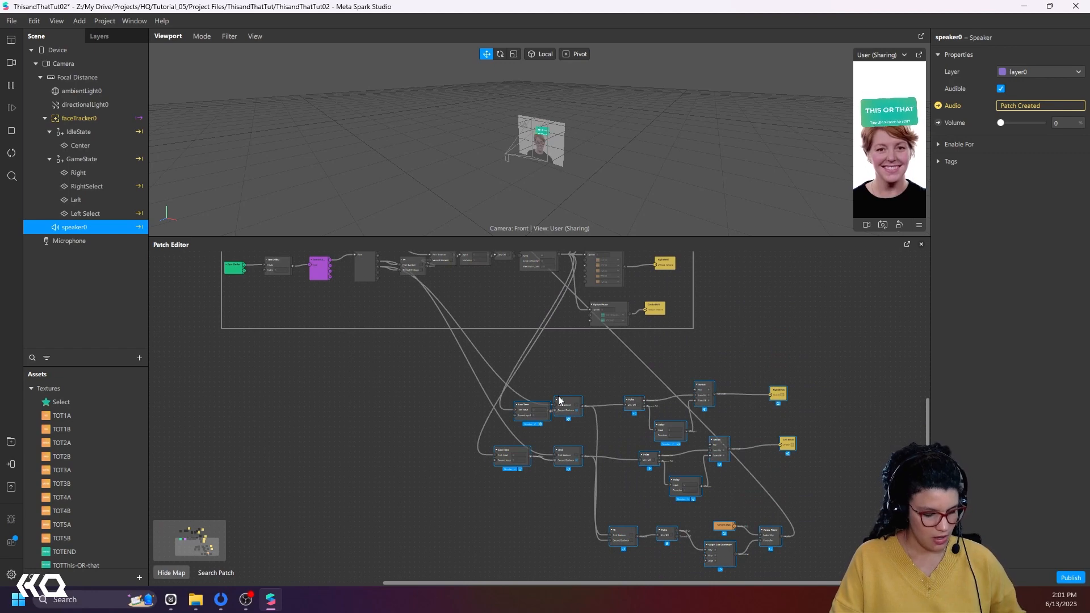
pyautogui.hotkey('ctrl', 'alt', 'c')
pyautogui.click(514, 377)
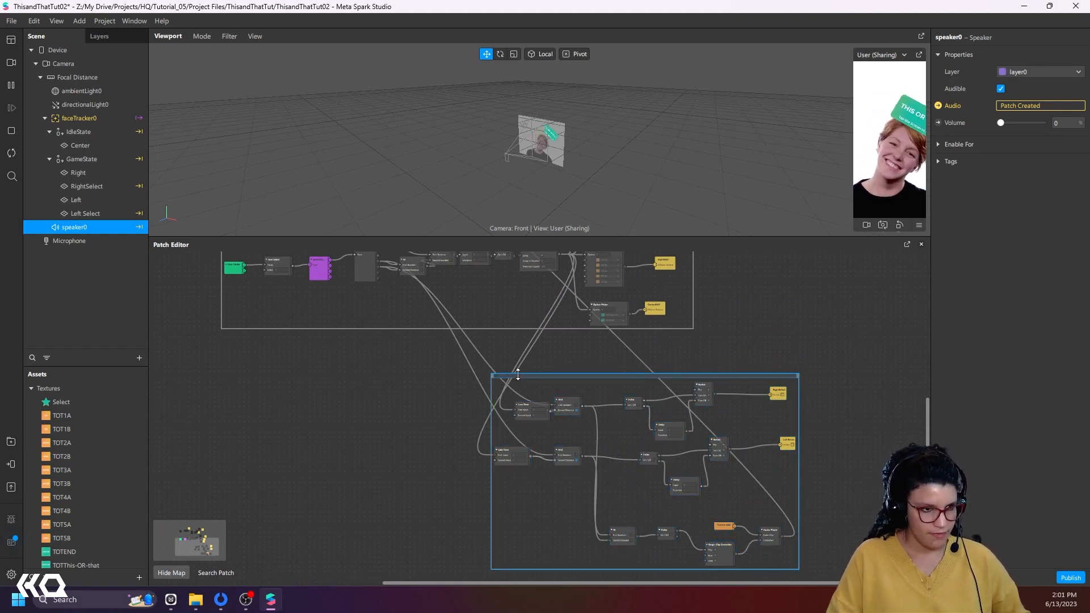
pyautogui.press('Return')
# Step: Move the Feedback comment with its patches left, beneath the counter section
pyautogui.scroll(4, 508, 390)
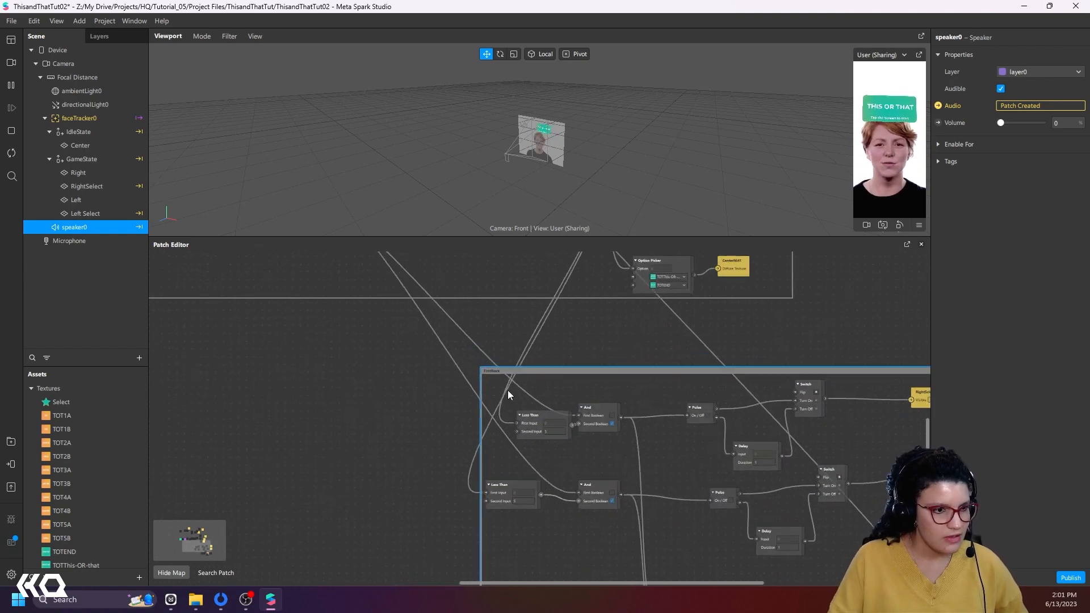
pyautogui.moveTo(448, 419); pyautogui.dragTo(557, 468, button='middle')
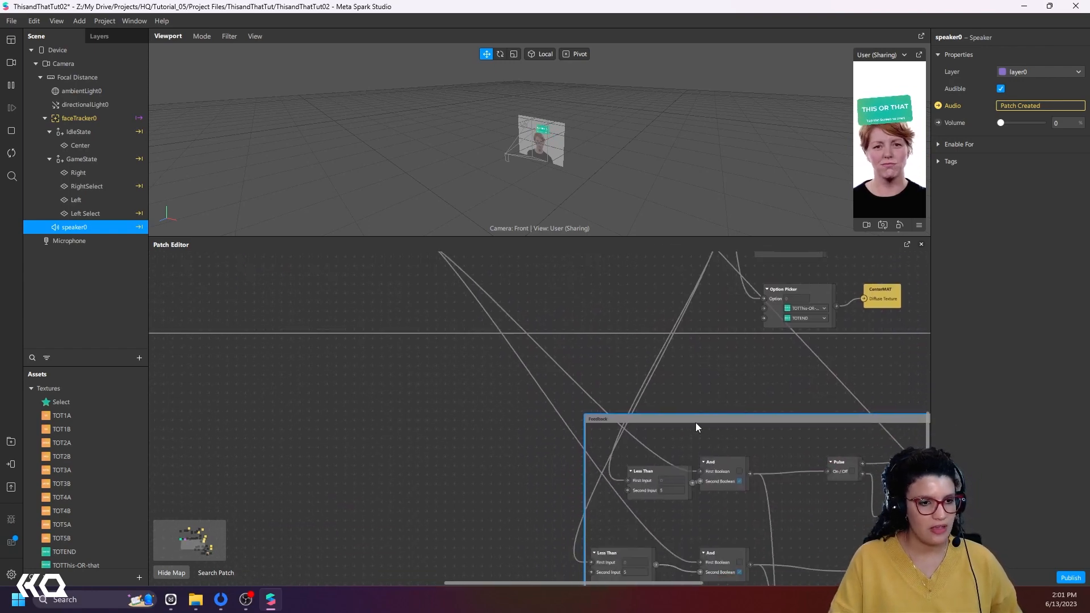
pyautogui.moveTo(694, 423); pyautogui.dragTo(382, 427)
pyautogui.scroll(-3, 530, 427)
pyautogui.scroll(-2, 621, 425)
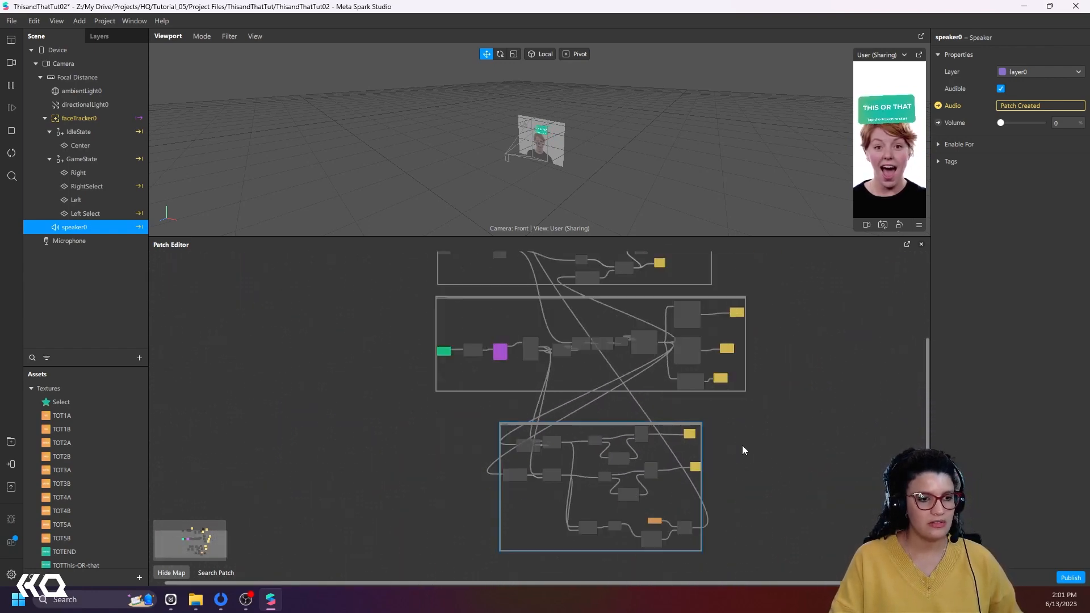
# Step: Move the speaker0 patch out of the Start State comment down to the Feedback section
pyautogui.moveTo(803, 351); pyautogui.dragTo(860, 471, button='middle')
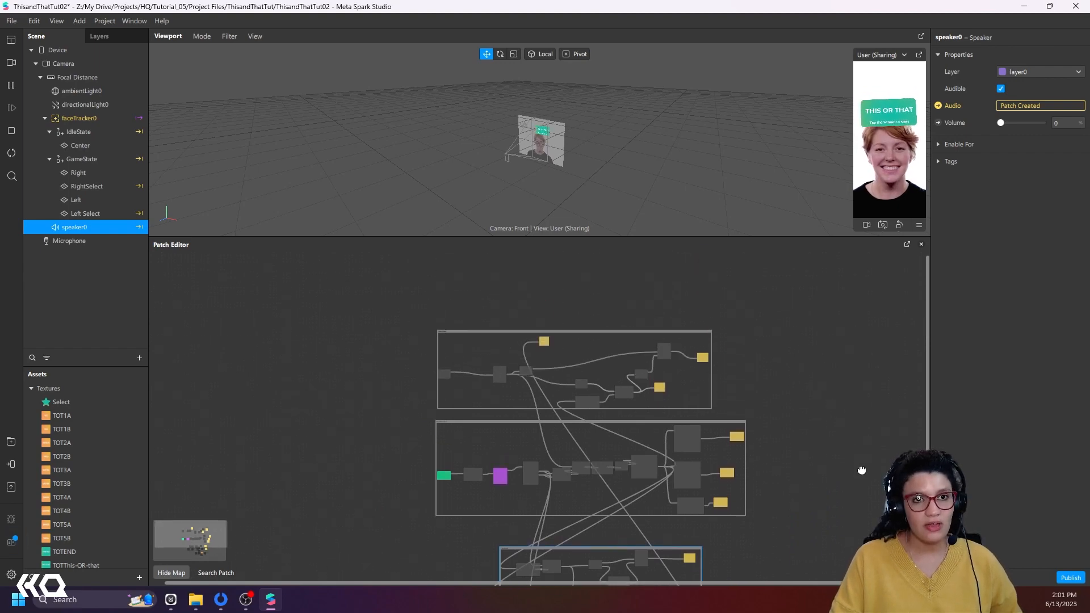
pyautogui.moveTo(669, 402); pyautogui.dragTo(683, 405, button='middle')
pyautogui.scroll(3, 624, 387)
pyautogui.click(489, 287)
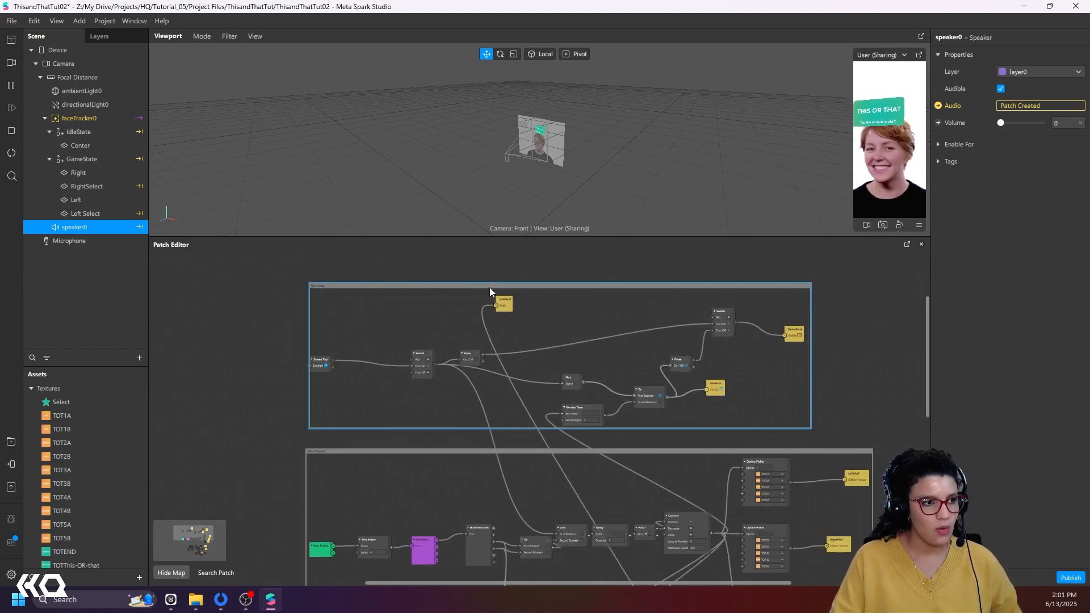
pyautogui.scroll(2, 427, 329)
pyautogui.scroll(-1, 427, 330)
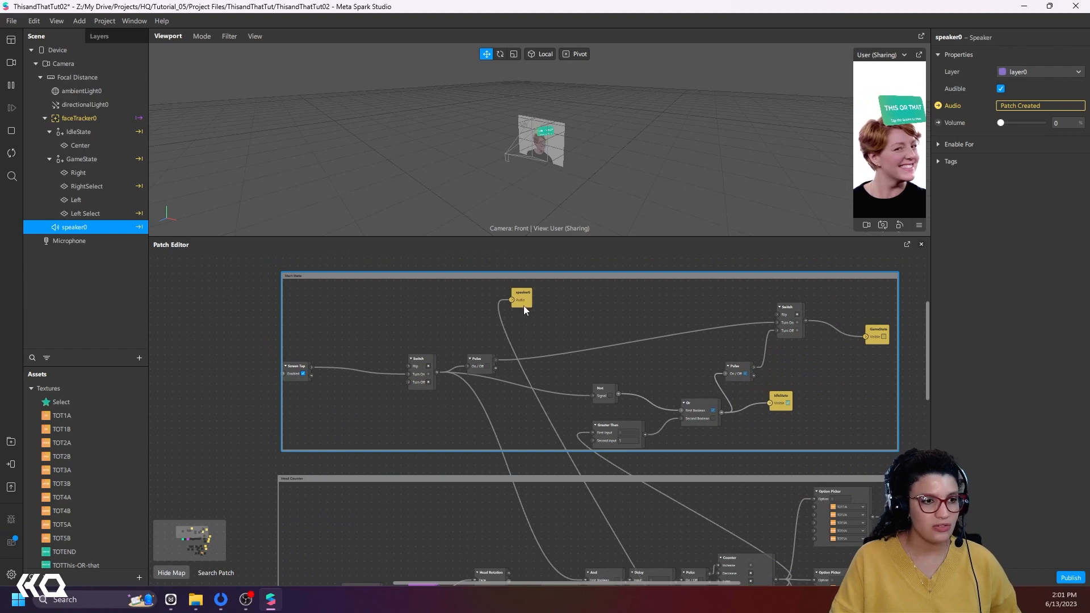
pyautogui.moveTo(521, 298); pyautogui.dragTo(845, 504)
pyautogui.moveTo(840, 444); pyautogui.dragTo(656, 283, button='middle')
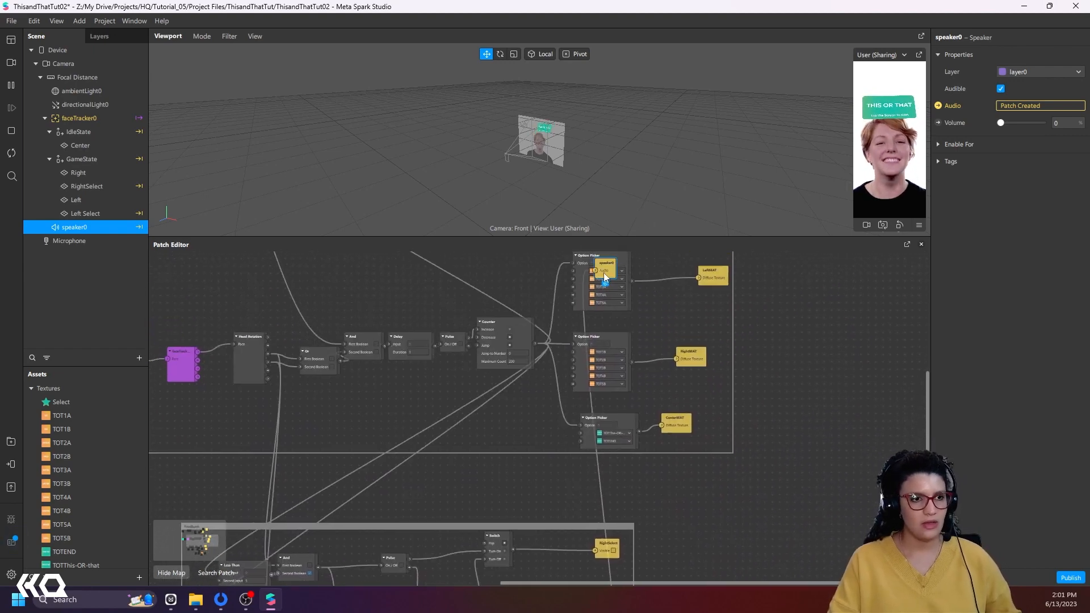
pyautogui.moveTo(605, 273); pyautogui.dragTo(712, 573)
pyautogui.moveTo(840, 376); pyautogui.dragTo(940, 564, button='middle')
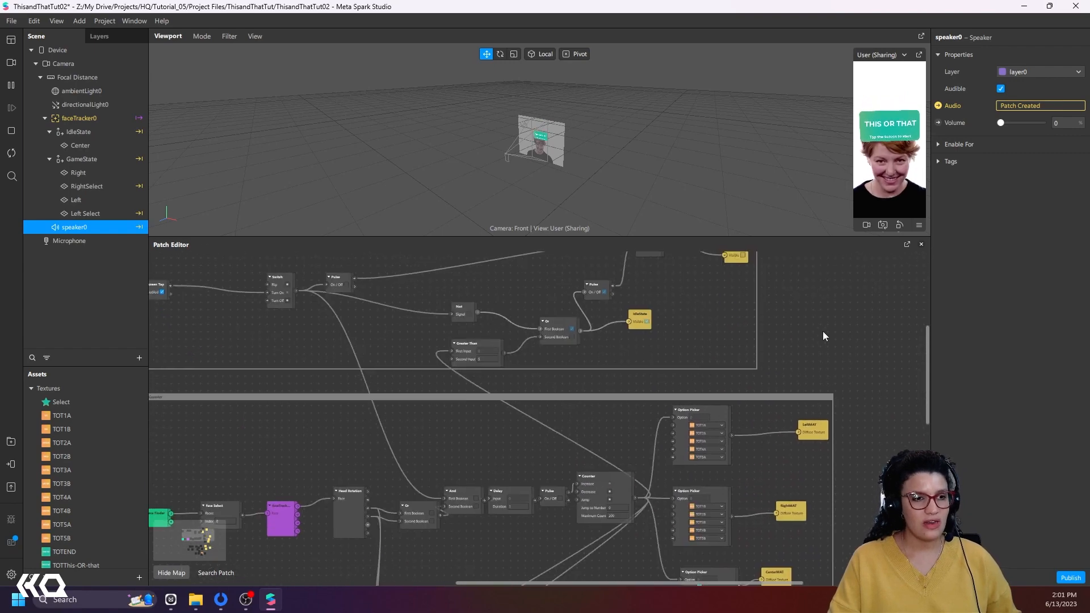
# Step: Tidy the Start State patches, placing IdleState beneath GameState, Screen Tap fully inside the comment, and the first Switch closer to it
pyautogui.moveTo(823, 331); pyautogui.dragTo(890, 425, button='middle')
pyautogui.moveTo(542, 449); pyautogui.dragTo(545, 441)
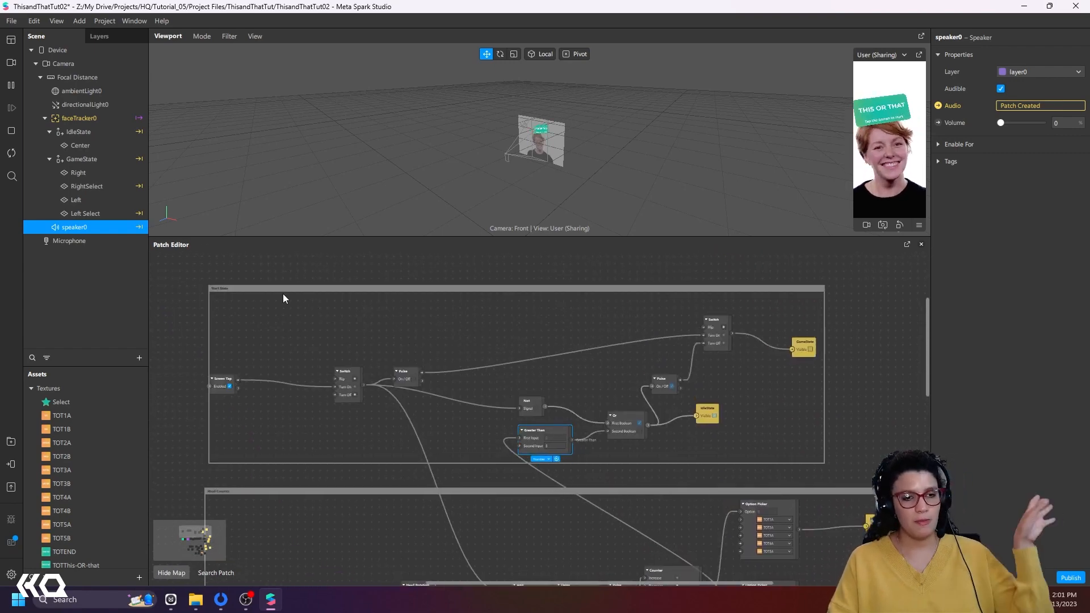
pyautogui.moveTo(707, 408); pyautogui.dragTo(796, 411)
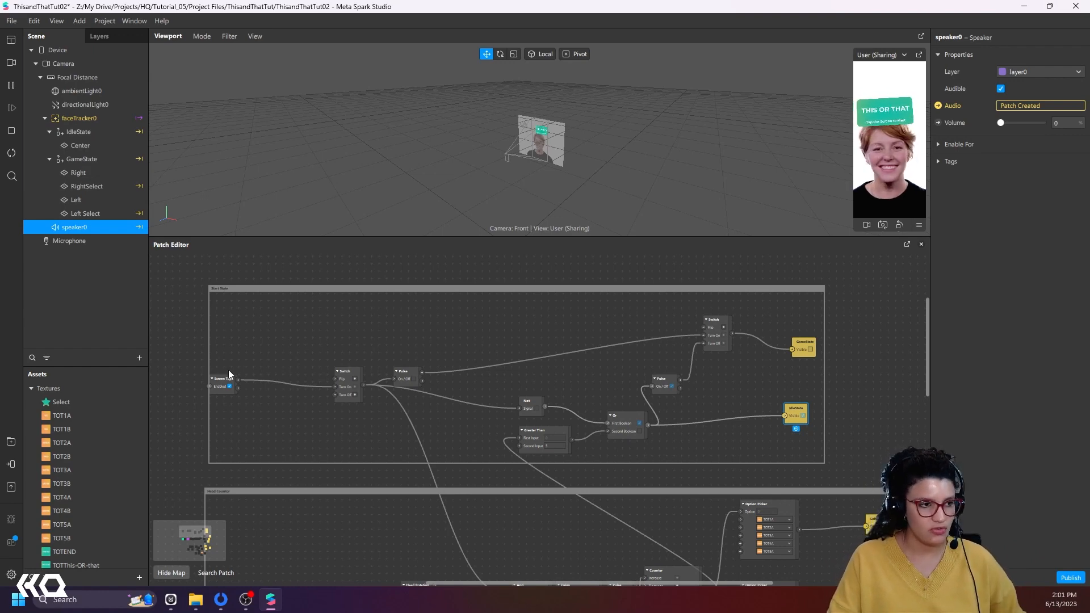
pyautogui.moveTo(228, 373); pyautogui.dragTo(241, 374)
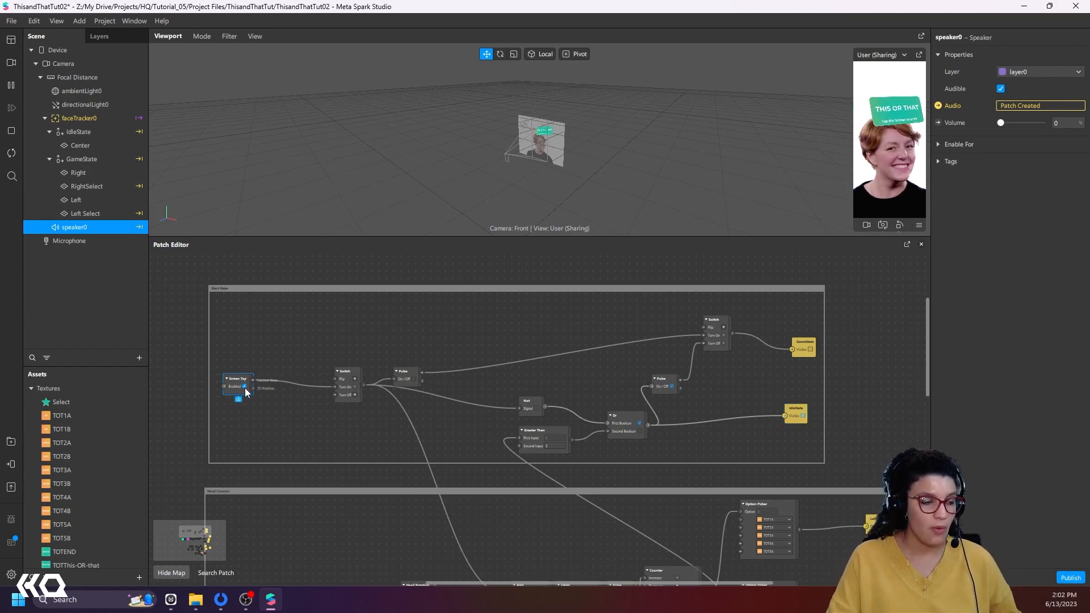
pyautogui.moveTo(351, 384); pyautogui.dragTo(335, 383)
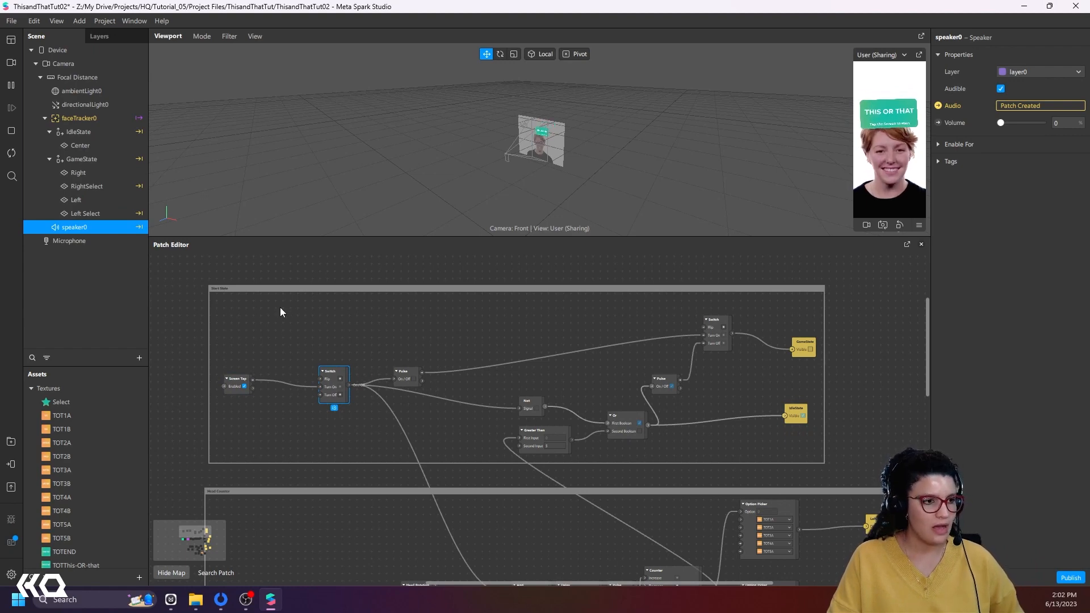
# Step: Group the Pulse, Not, Greater Than, Or and second Switch patches between the first Switch and the yellow state patches, naming the group "Start"
pyautogui.moveTo(632, 358); pyautogui.dragTo(745, 448)
pyautogui.rightClick(637, 416)
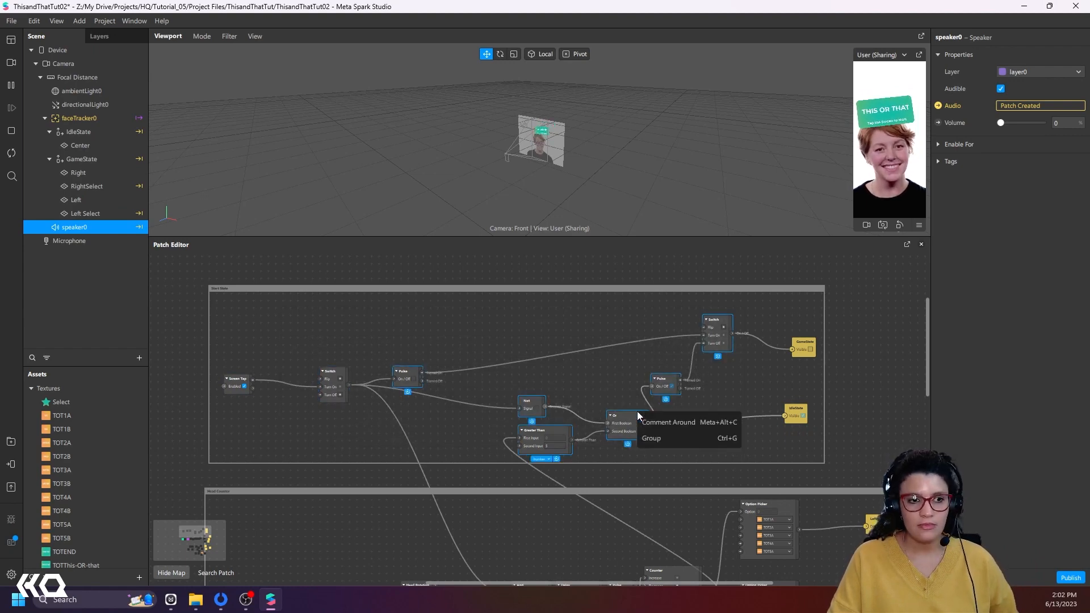
pyautogui.click(655, 438)
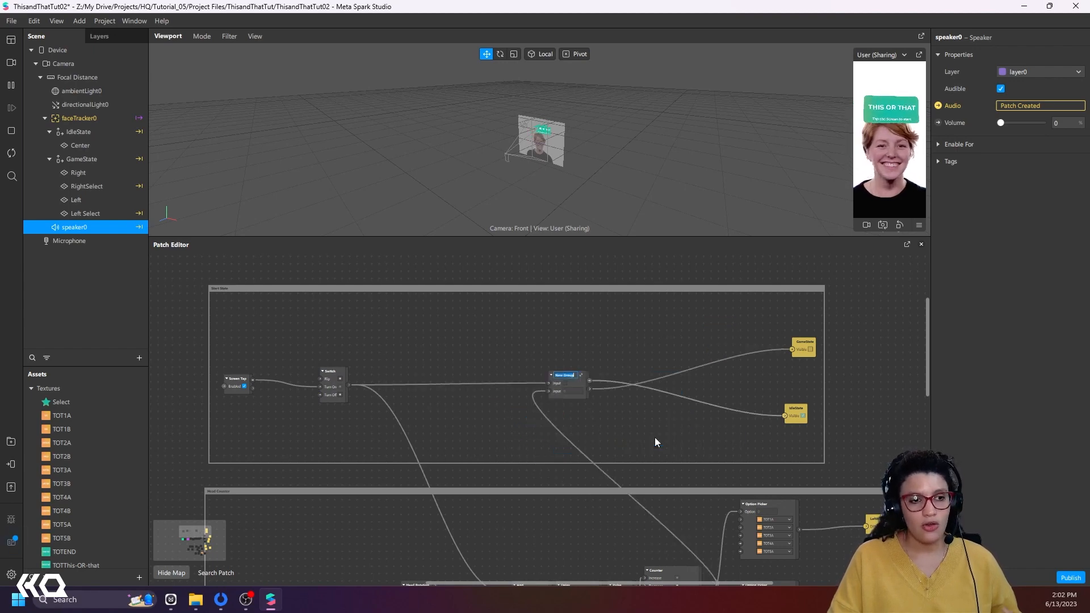
pyautogui.scroll(2, 562, 392)
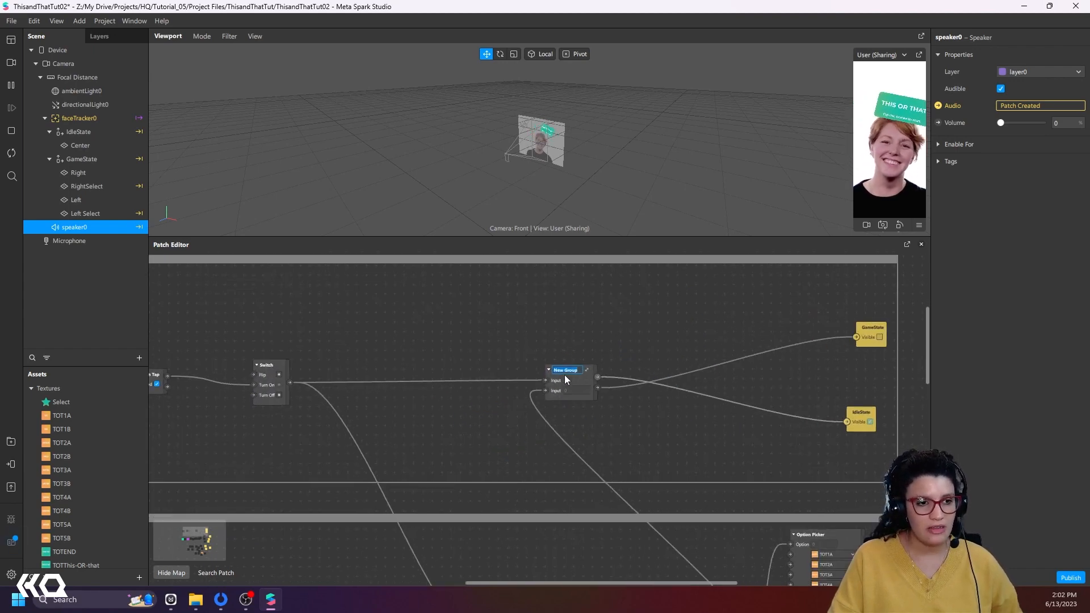
pyautogui.doubleClick(568, 370)
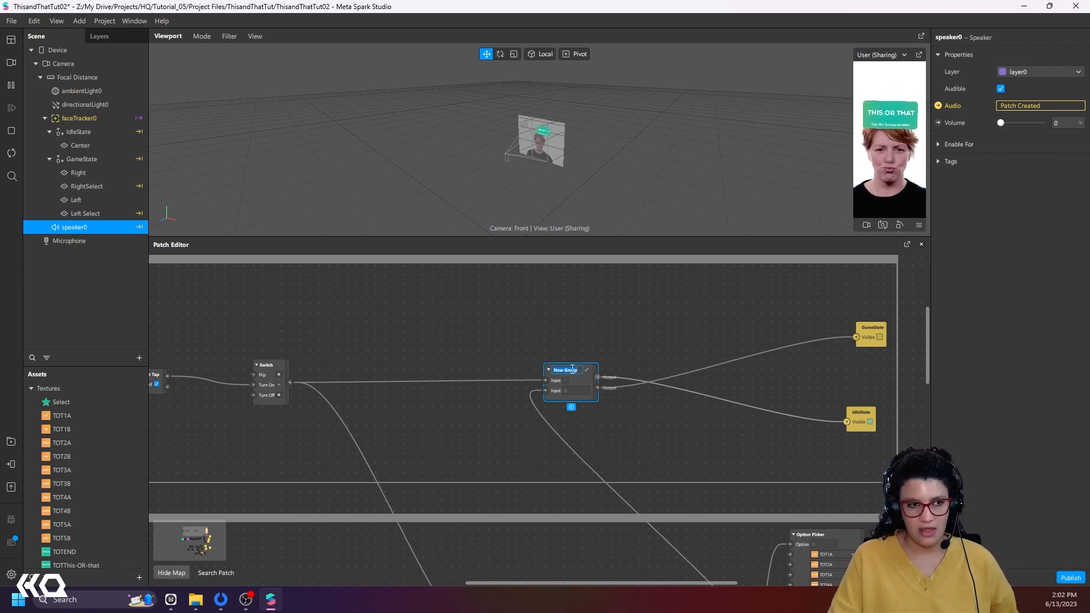
pyautogui.moveTo(410, 342); pyautogui.dragTo(487, 351, button='middle')
pyautogui.write('Start')
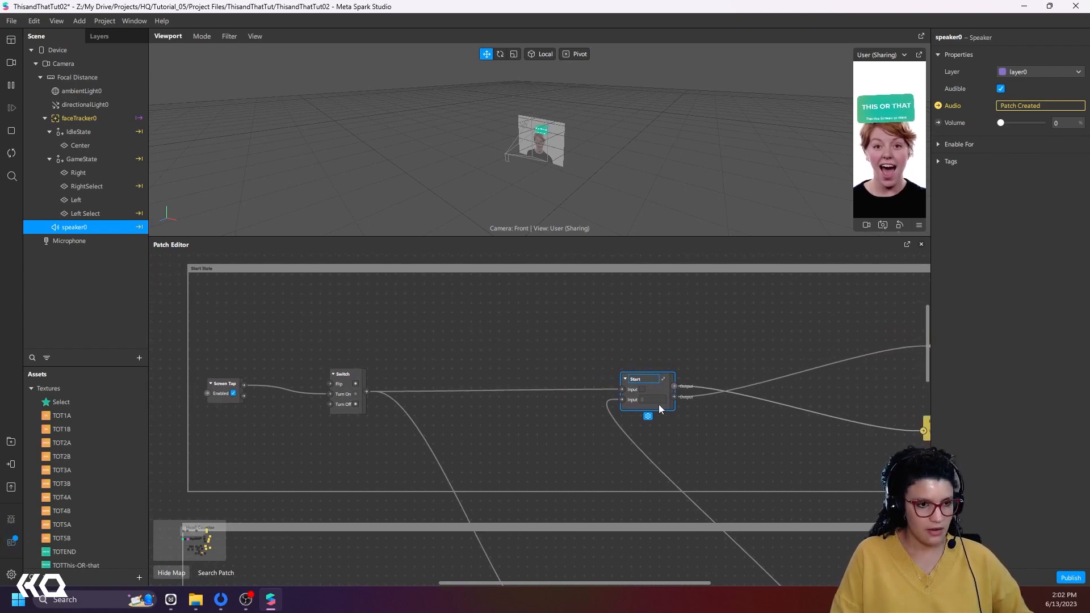
pyautogui.click(505, 328)
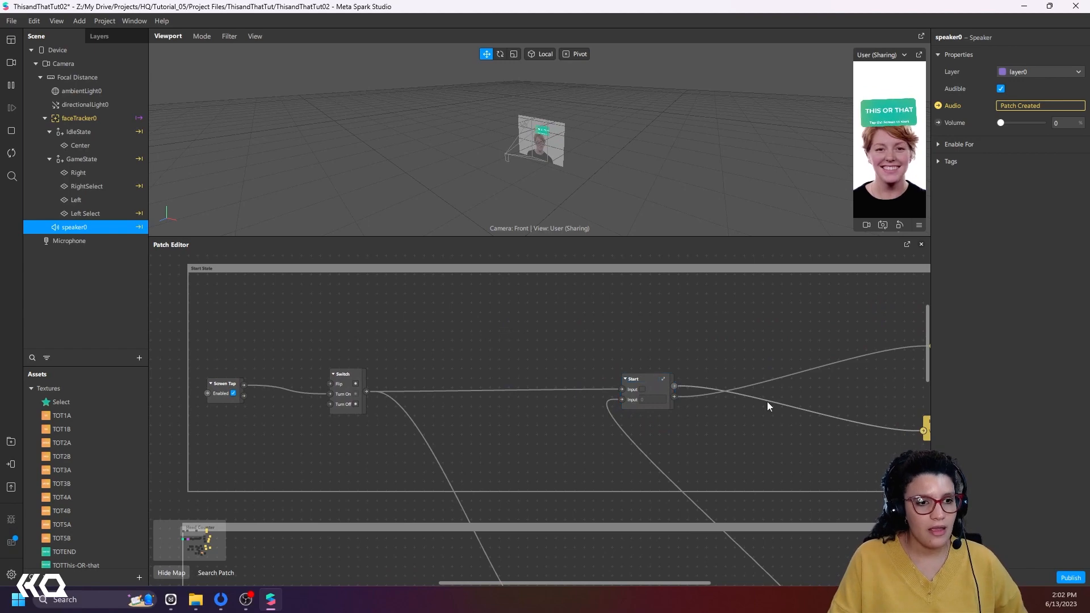
# Step: Inside the Start group, move both Input patches to the left of the other patches, and return to the main graph
pyautogui.doubleClick(661, 378)
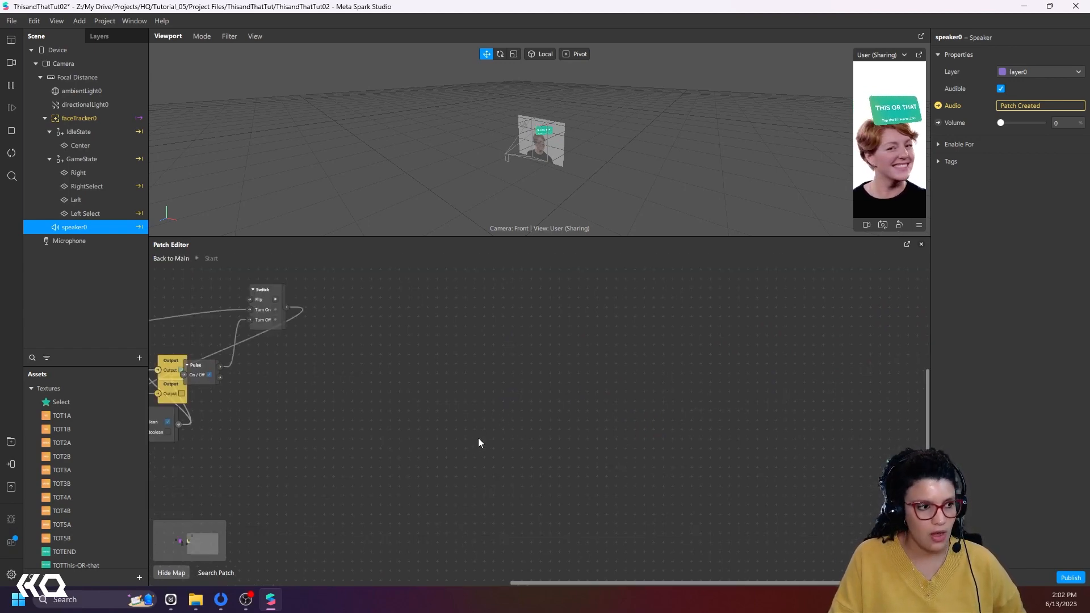
pyautogui.moveTo(478, 437); pyautogui.dragTo(770, 405, button='middle')
pyautogui.scroll(-3, 546, 396)
pyautogui.scroll(2, 512, 413)
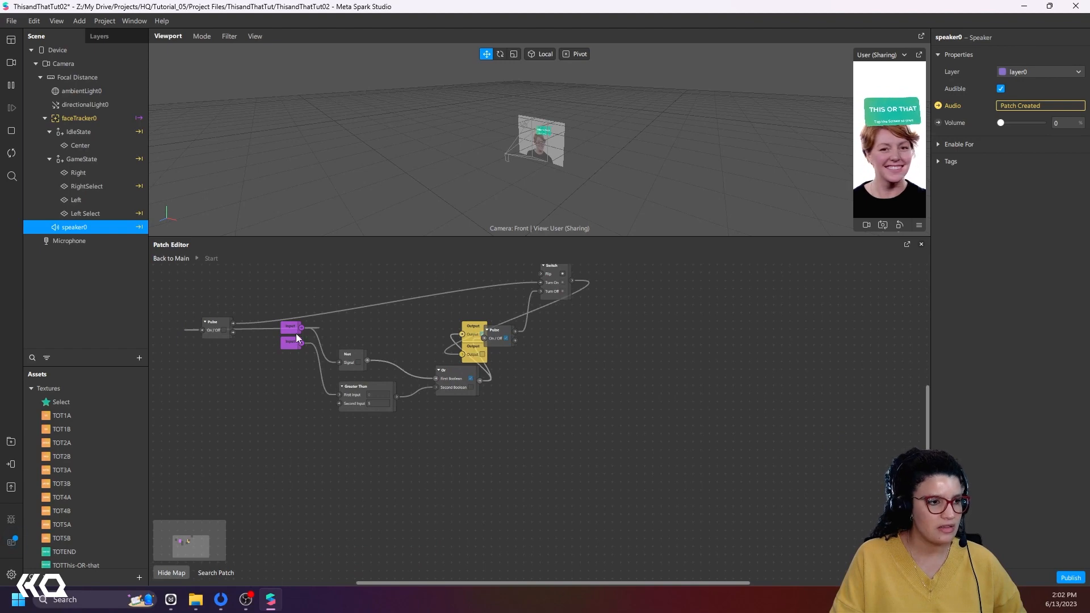
pyautogui.moveTo(276, 352); pyautogui.dragTo(252, 395)
pyautogui.moveTo(289, 331); pyautogui.dragTo(176, 373)
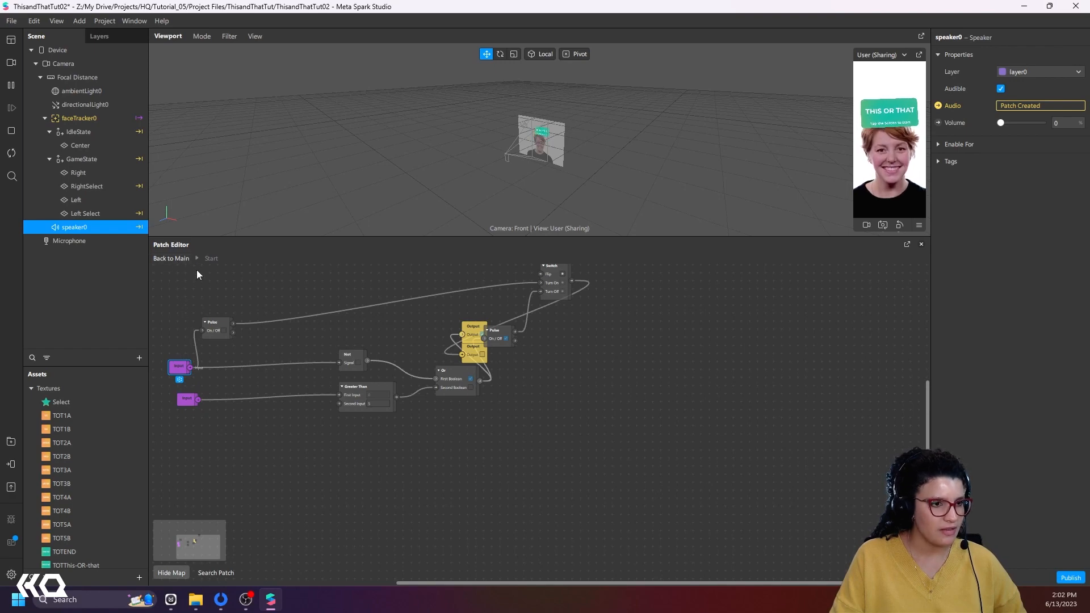
pyautogui.click(172, 258)
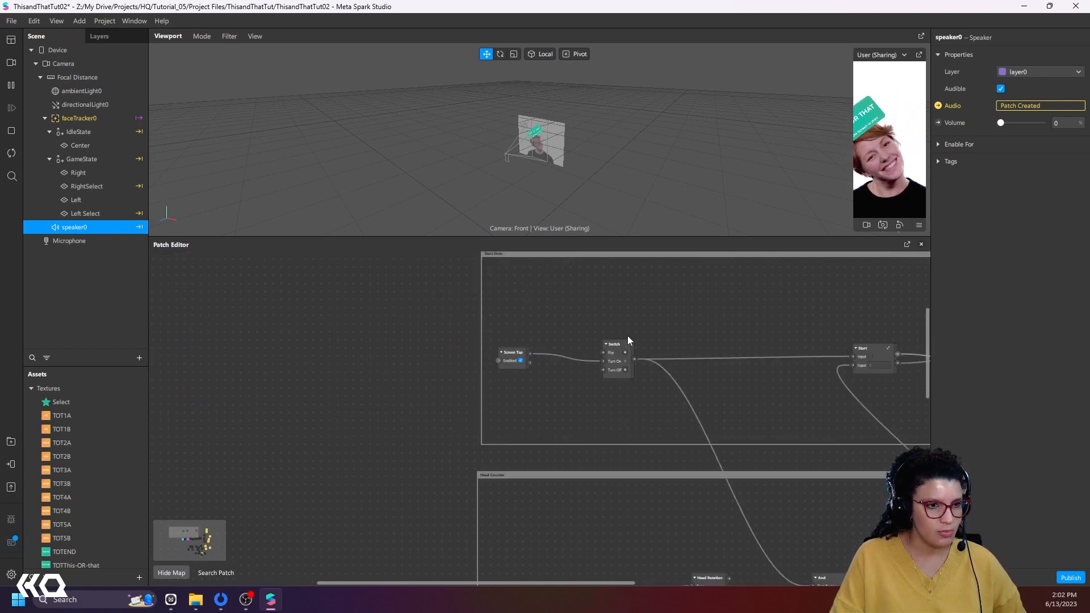
# Step: Inside the Start group, move both Output patches to the right of the Switch, and return to the main graph
pyautogui.moveTo(742, 375); pyautogui.dragTo(523, 434)
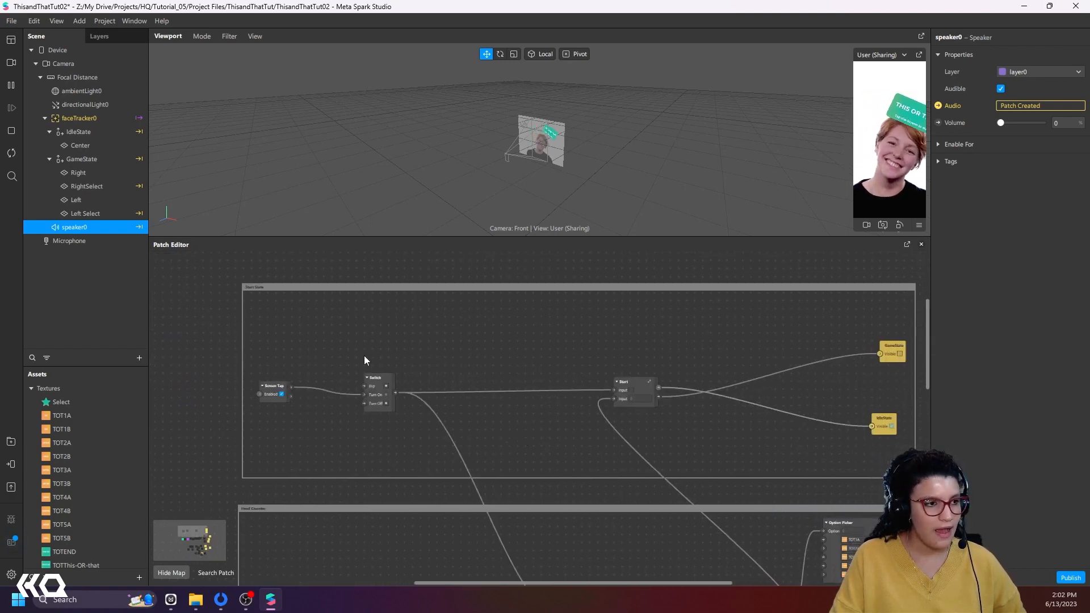
pyautogui.click(648, 380)
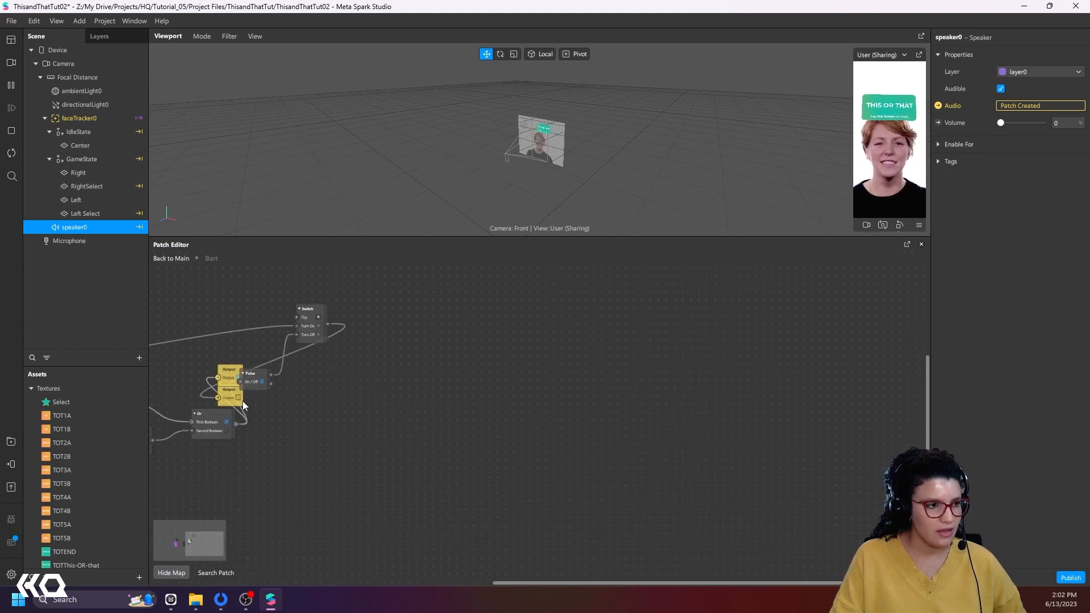
pyautogui.moveTo(232, 371); pyautogui.dragTo(433, 406)
pyautogui.moveTo(238, 395); pyautogui.dragTo(424, 434)
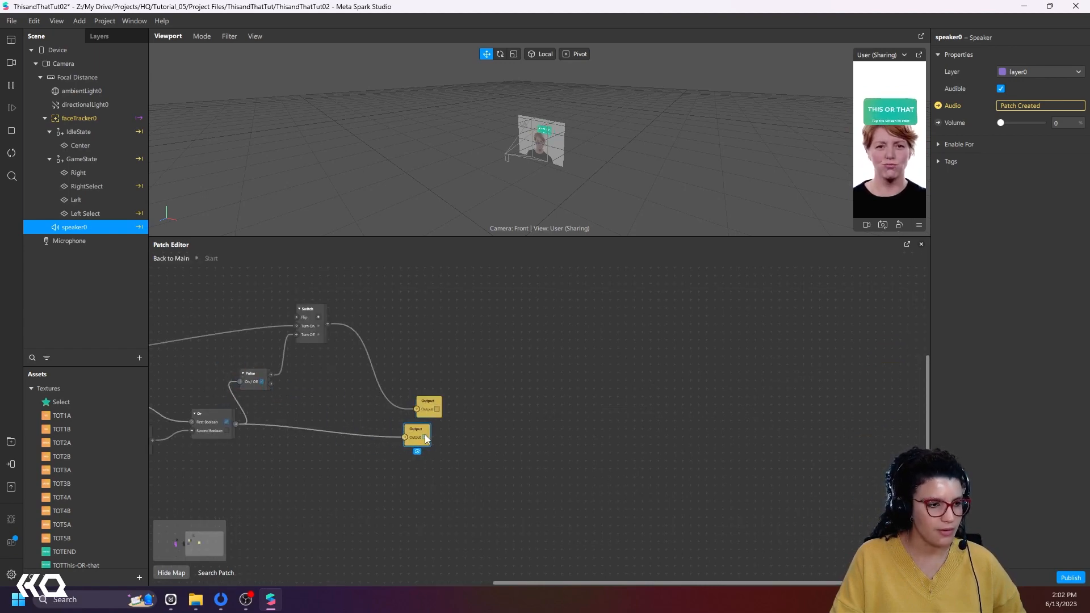
pyautogui.click(169, 259)
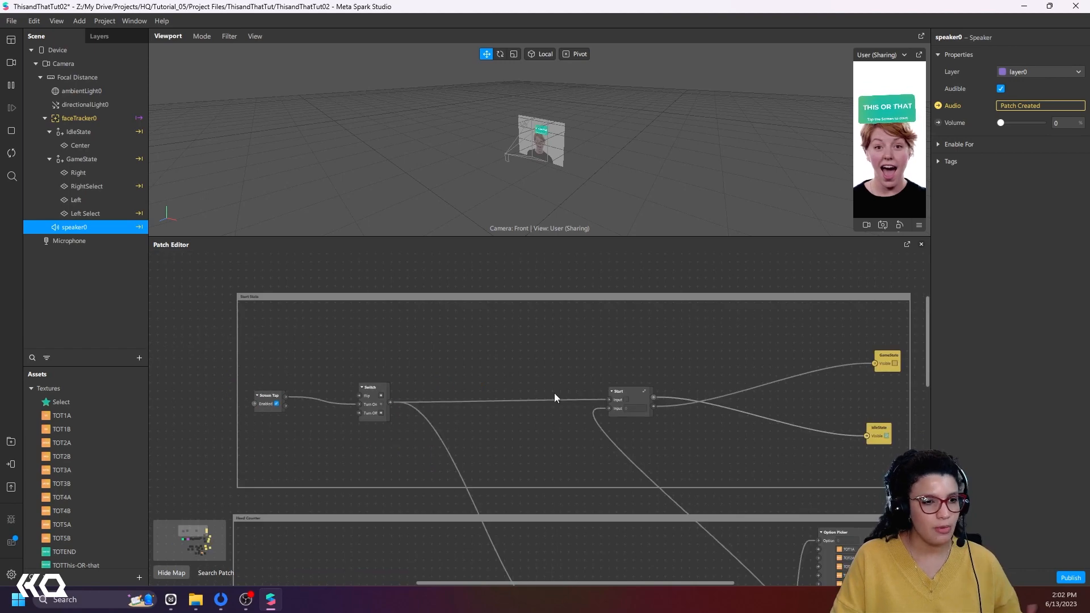
# Step: In the Start group's properties, name the first input "Screen Tap"
pyautogui.rightClick(623, 397)
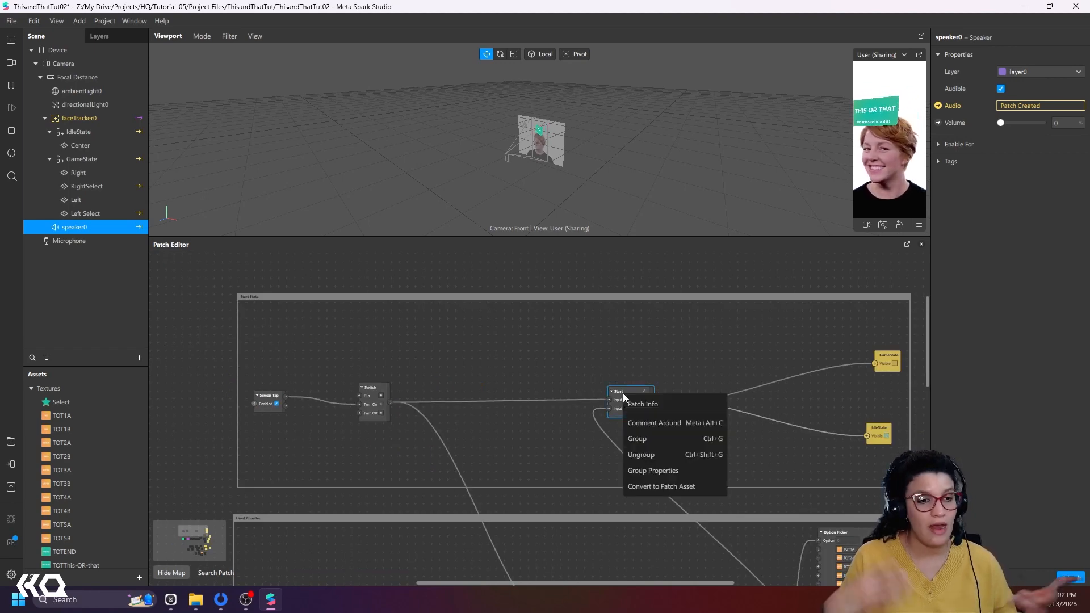
pyautogui.click(657, 474)
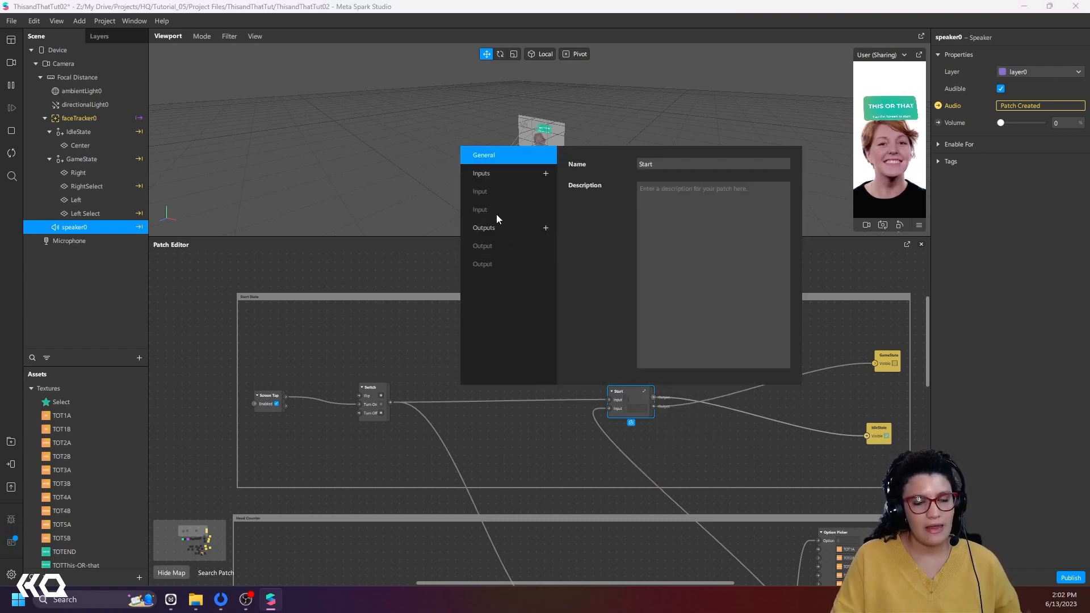
pyautogui.click(503, 192)
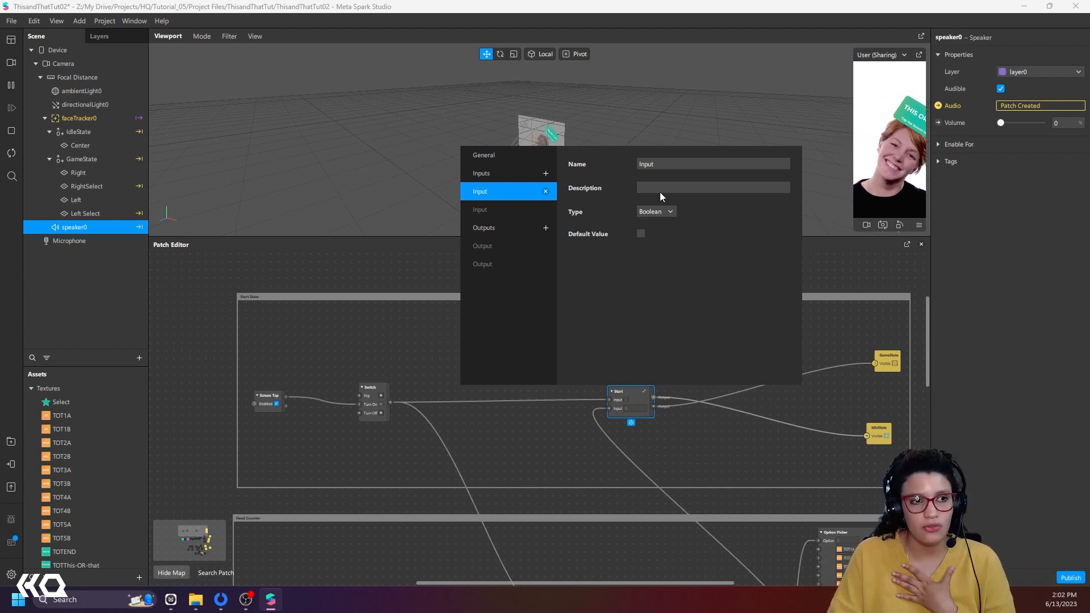
pyautogui.doubleClick(667, 164)
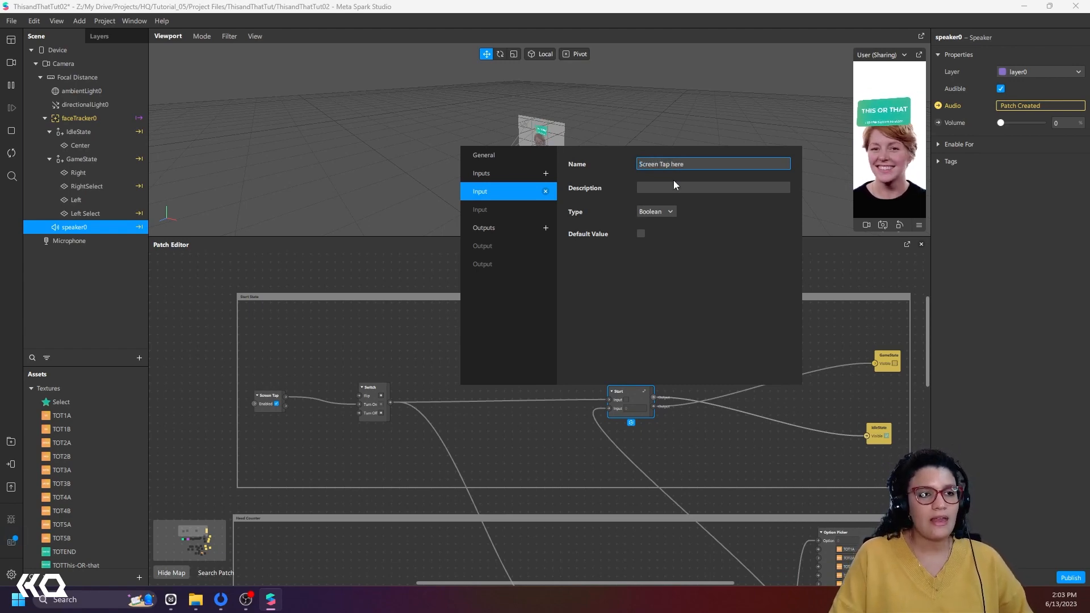
pyautogui.click(681, 188)
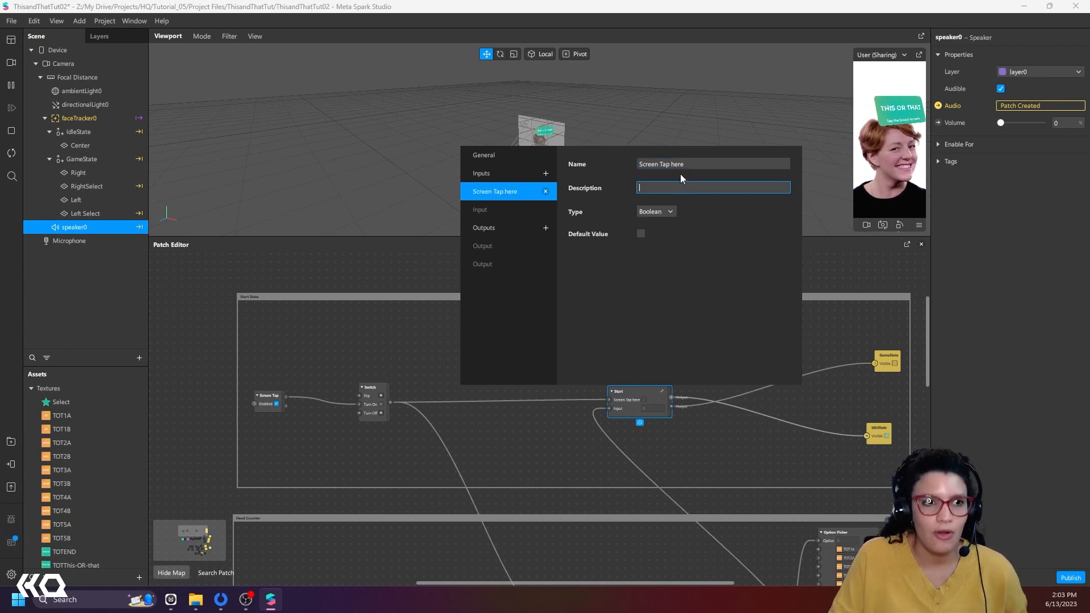
pyautogui.click(681, 165)
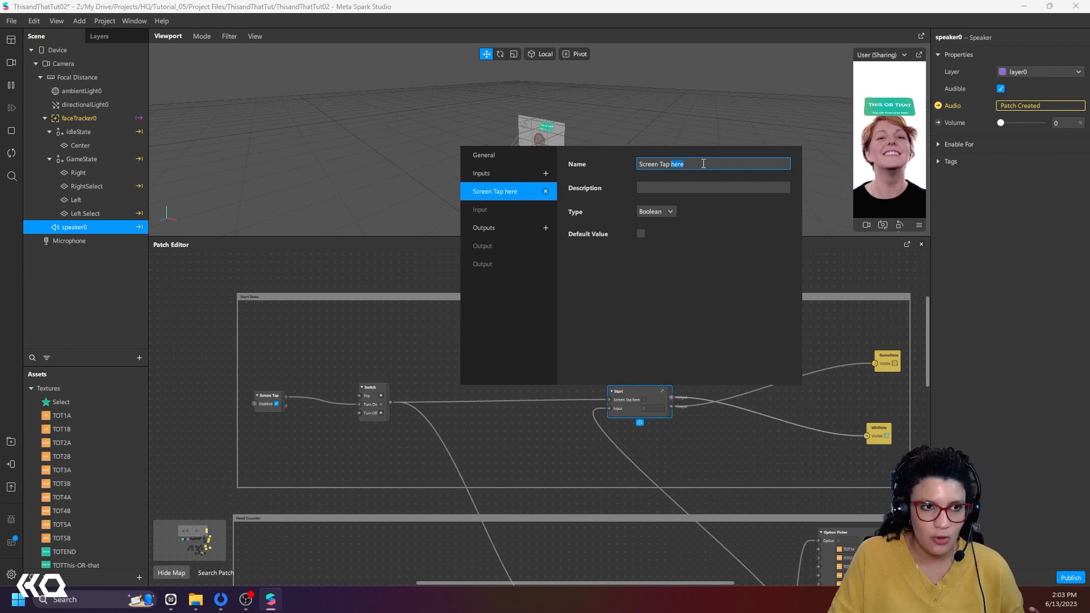
# Step: Give the Screen Tap input the description "Screen Tap Switch"
pyautogui.click(703, 187)
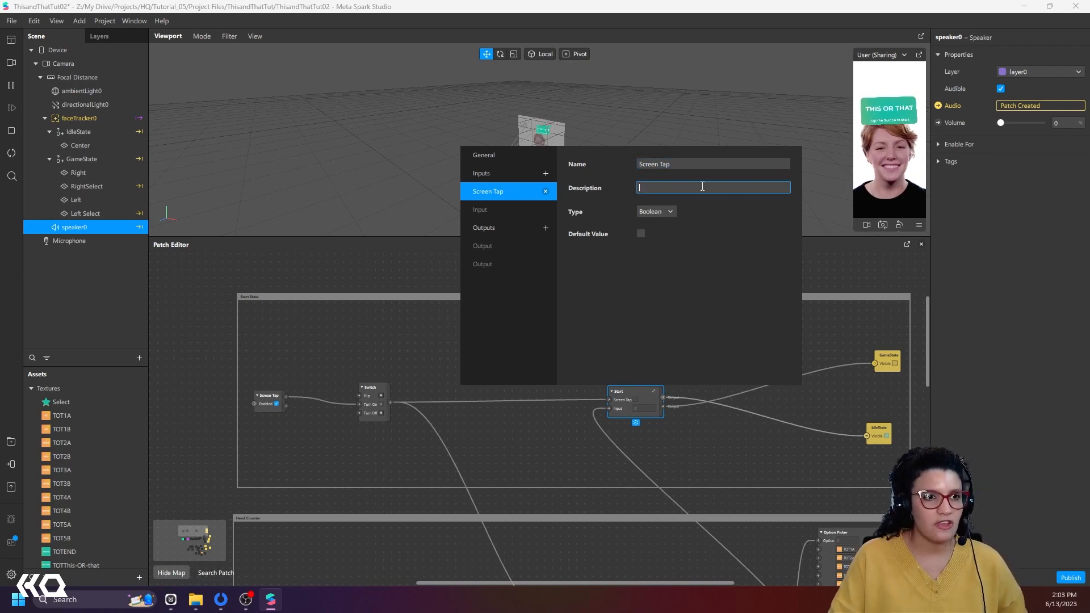
pyautogui.write('SAc')
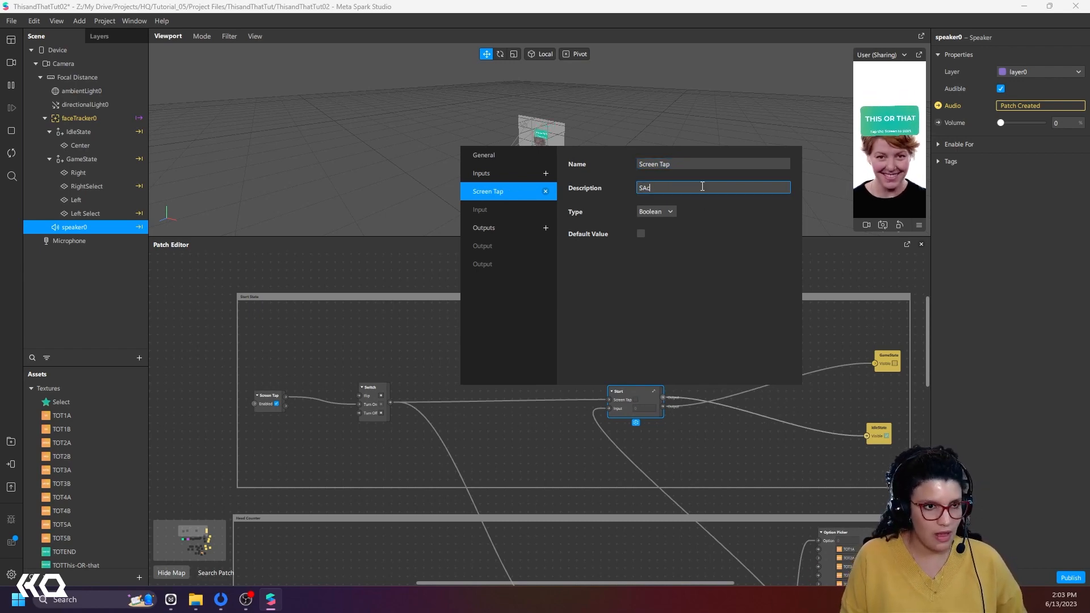
pyautogui.press('BackSpace')
pyautogui.press('BackSpace')
pyautogui.write('ch')
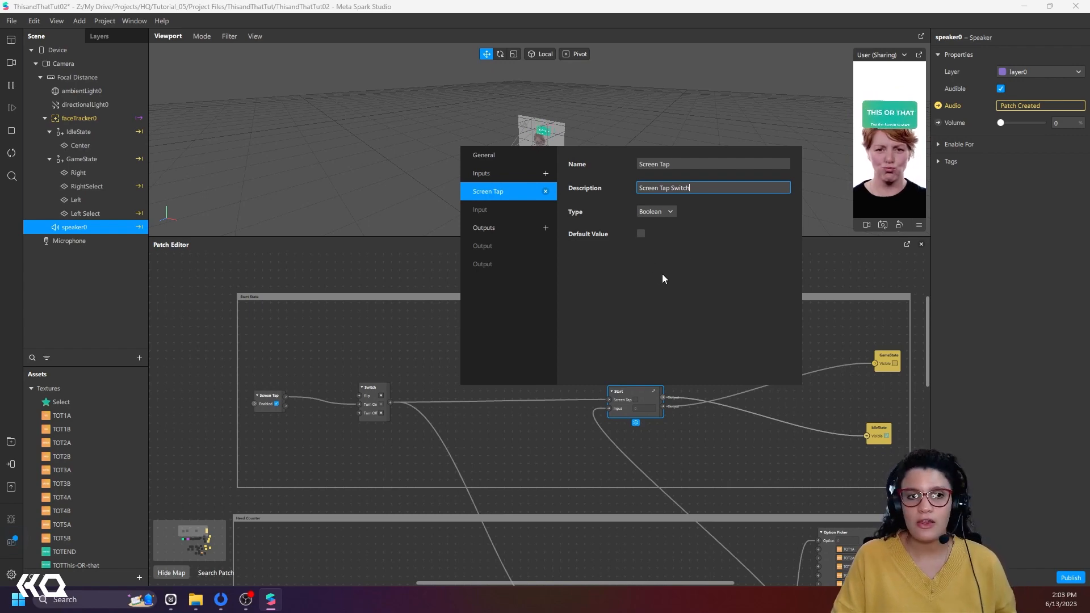
# Step: Review the Start group's remaining input and outputs in its properties, and show the actions available for the group
pyautogui.click(490, 212)
pyautogui.click(494, 246)
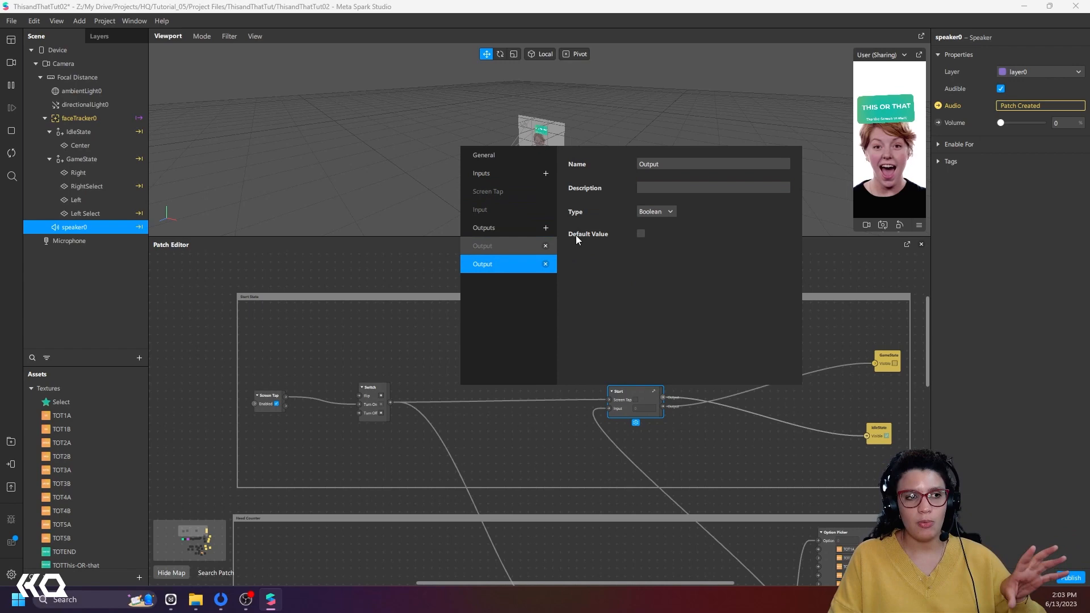
pyautogui.click(829, 307)
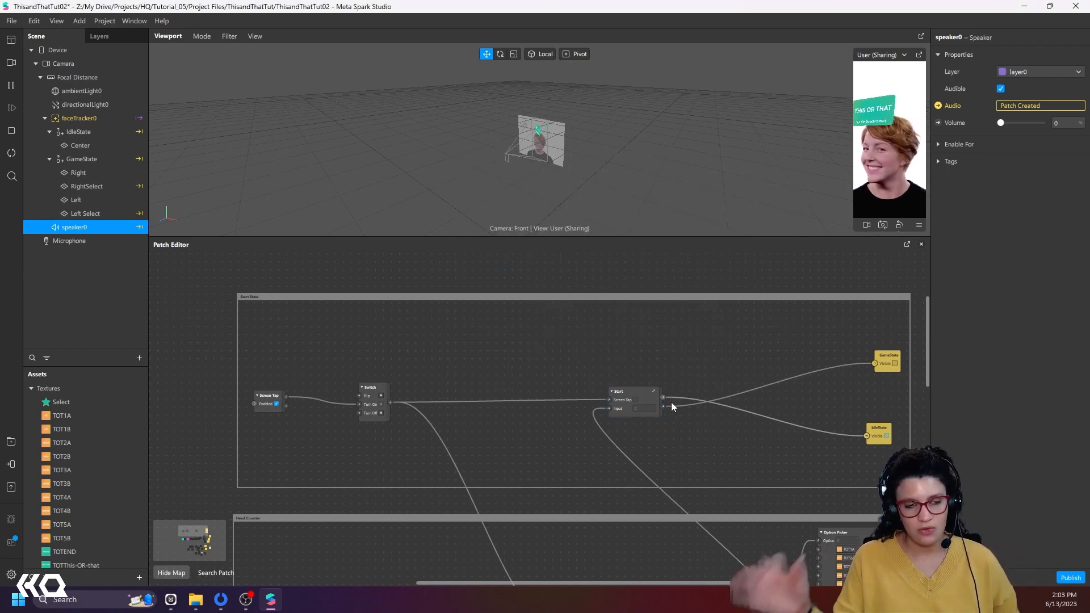
pyautogui.rightClick(625, 396)
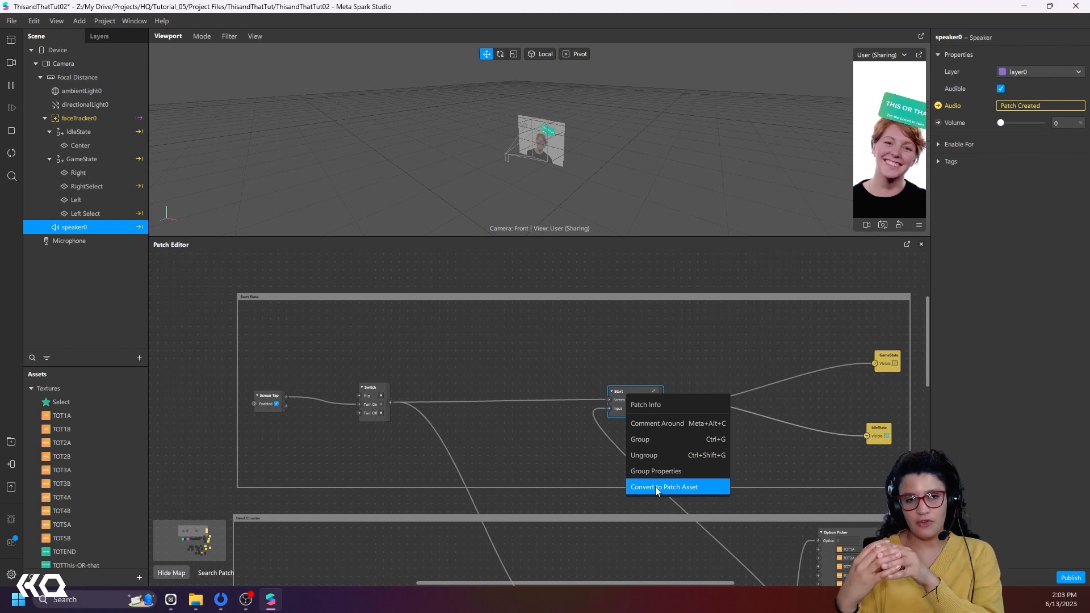
# Step: Move the lower Less Than and And patches inside the Feedback comment to the right
pyautogui.click(577, 348)
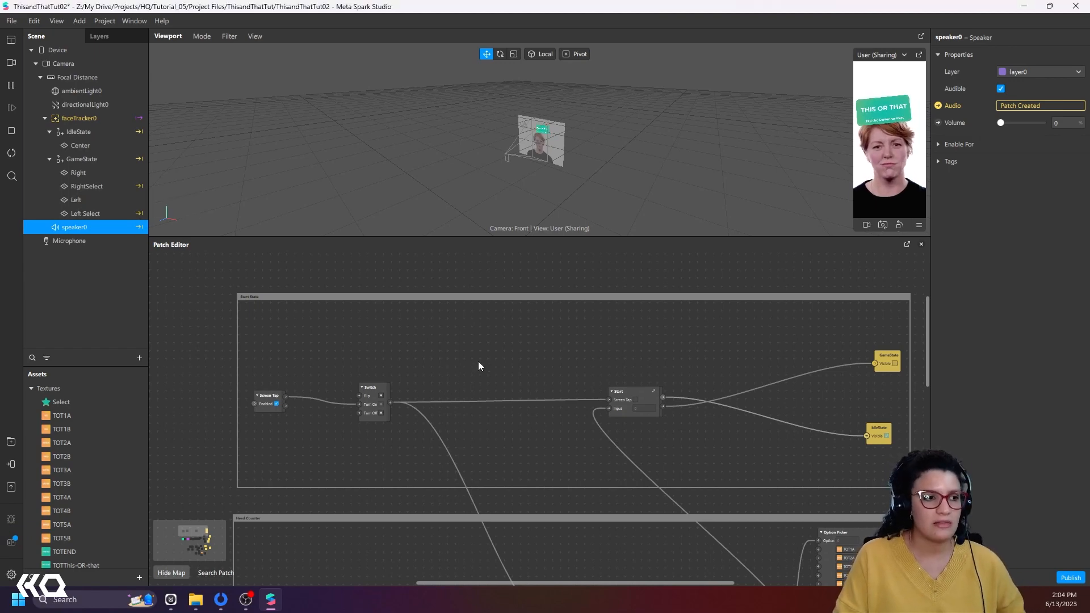
pyautogui.moveTo(471, 346); pyautogui.dragTo(453, 274, button='middle')
pyautogui.moveTo(356, 318); pyautogui.dragTo(340, 313)
pyautogui.scroll(-3, 528, 431)
pyautogui.moveTo(553, 511); pyautogui.dragTo(537, 355, button='middle')
pyautogui.scroll(3, 504, 431)
pyautogui.moveTo(421, 429); pyautogui.dragTo(500, 433)
pyautogui.moveTo(329, 427); pyautogui.dragTo(391, 439)
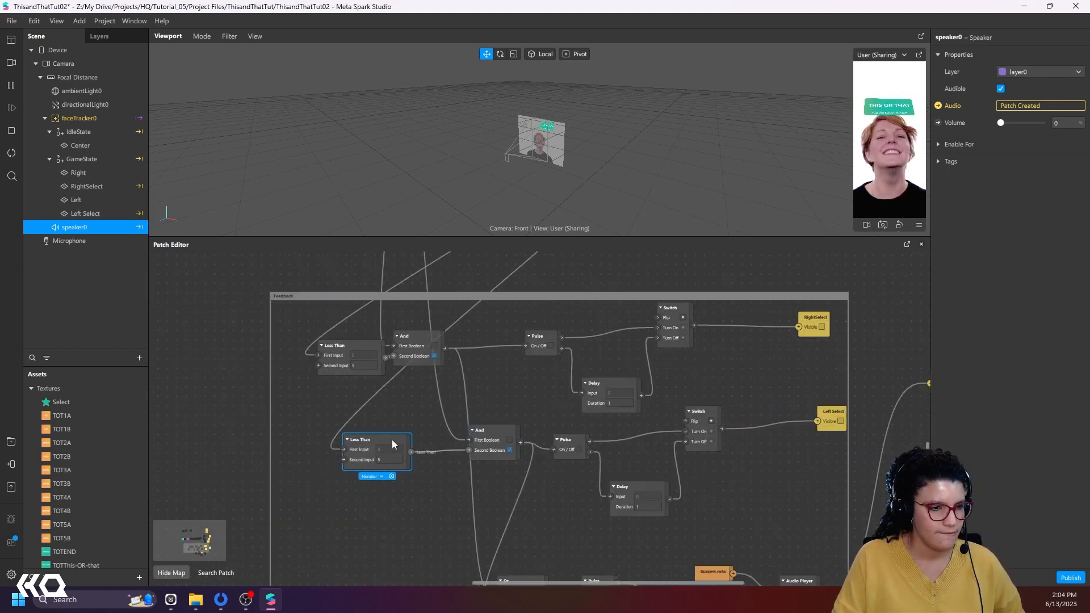
# Step: Move the Or, Pulse and Single-Clip Controller patches up between the RightSelect and Left Select rows
pyautogui.moveTo(504, 484); pyautogui.dragTo(541, 289)
pyautogui.moveTo(552, 510); pyautogui.dragTo(579, 315)
pyautogui.moveTo(686, 396); pyautogui.dragTo(540, 391, button='middle')
pyautogui.moveTo(504, 533); pyautogui.dragTo(515, 299)
pyautogui.moveTo(378, 366); pyautogui.dragTo(630, 448)
pyautogui.moveTo(511, 391); pyautogui.dragTo(482, 495)
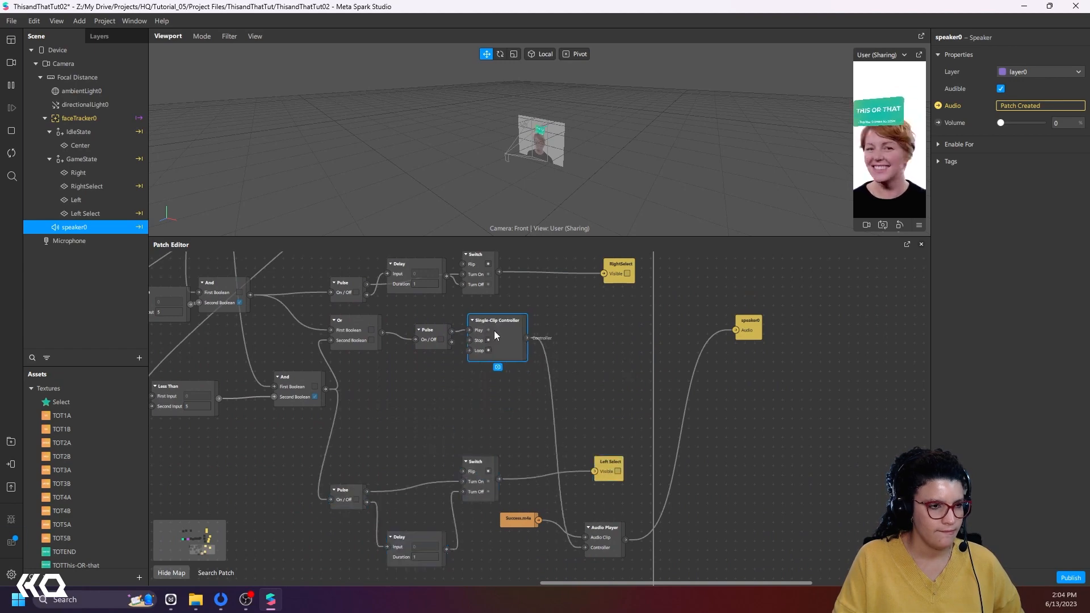
# Step: Widen the Feedback comment and gather the Audio Player, Success.m4a and speaker0 patches beside the Single-Clip Controller
pyautogui.moveTo(295, 377); pyautogui.dragTo(276, 377)
pyautogui.moveTo(604, 528); pyautogui.dragTo(595, 368)
pyautogui.moveTo(518, 519); pyautogui.dragTo(546, 330)
pyautogui.moveTo(654, 414); pyautogui.dragTo(857, 414)
pyautogui.moveTo(750, 322); pyautogui.dragTo(674, 378)
pyautogui.moveTo(190, 421); pyautogui.dragTo(310, 466, button='middle')
pyautogui.moveTo(465, 363); pyautogui.dragTo(336, 353, button='middle')
# Step: Enclose the audio patches, from Or through speaker0, in a green comment titled "Audio"
pyautogui.moveTo(327, 349); pyautogui.dragTo(453, 352)
pyautogui.rightClick(595, 420)
pyautogui.click(619, 431)
pyautogui.doubleClick(453, 352)
pyautogui.write('Audio')
# Step: Shift the Audio comment slightly and raise its Audio Player and speaker0 patches
pyautogui.moveTo(567, 335); pyautogui.dragTo(684, 353, button='middle')
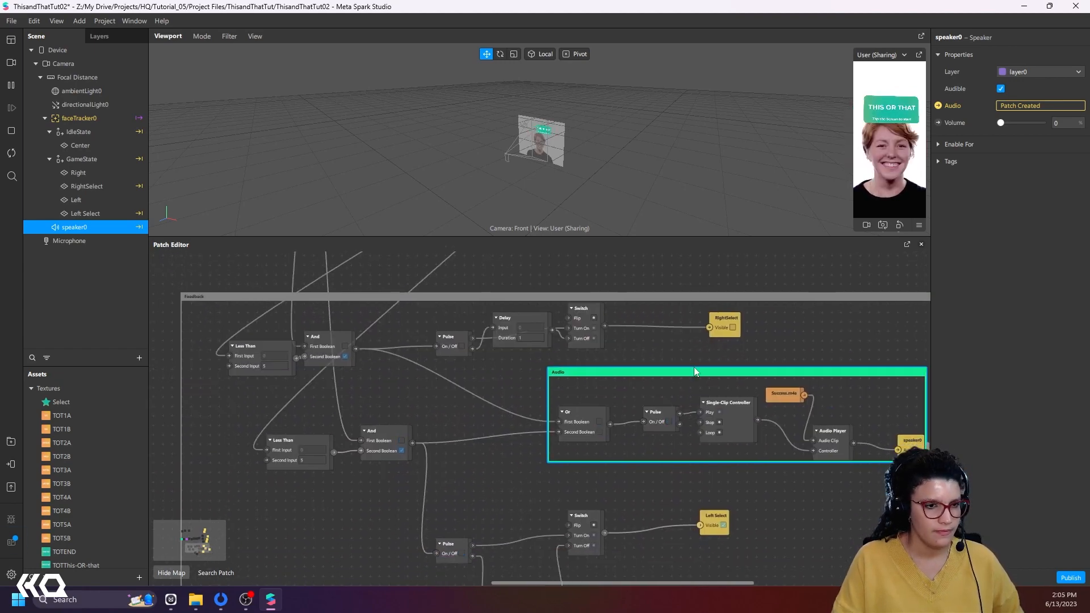
pyautogui.moveTo(693, 367); pyautogui.dragTo(684, 376)
pyautogui.moveTo(820, 443); pyautogui.dragTo(829, 423)
pyautogui.moveTo(899, 454); pyautogui.dragTo(899, 434)
# Step: Arrange the Less Than, And, Pulse, Switch and Left Select patches in a compact row below the Audio comment
pyautogui.moveTo(755, 510); pyautogui.dragTo(717, 421, button='middle')
pyautogui.moveTo(689, 435); pyautogui.dragTo(784, 454)
pyautogui.moveTo(428, 458); pyautogui.dragTo(499, 459)
pyautogui.moveTo(353, 340); pyautogui.dragTo(372, 434)
pyautogui.moveTo(264, 362); pyautogui.dragTo(284, 458)
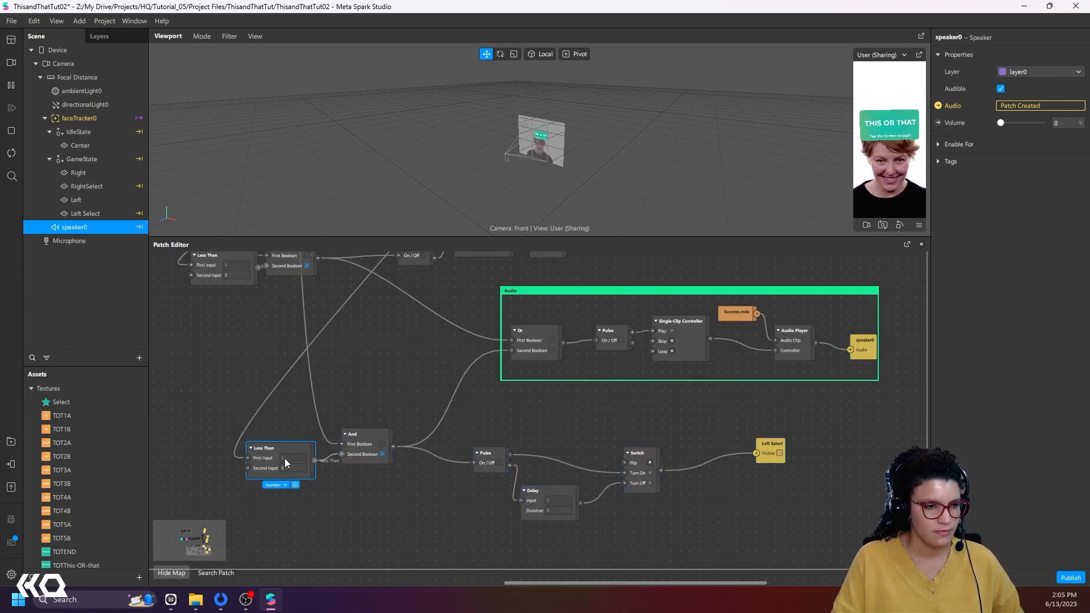
pyautogui.moveTo(371, 434); pyautogui.dragTo(400, 463)
pyautogui.moveTo(489, 455); pyautogui.dragTo(474, 474)
pyautogui.moveTo(760, 457); pyautogui.dragTo(676, 486)
pyautogui.moveTo(638, 457); pyautogui.dragTo(619, 466)
# Step: Enclose the lower row in a comment titled "Left Select", widen it around the Left Select patch, and move it right
pyautogui.moveTo(710, 526); pyautogui.dragTo(249, 465)
pyautogui.rightClick(330, 482)
pyautogui.click(353, 493)
pyautogui.doubleClick(299, 445)
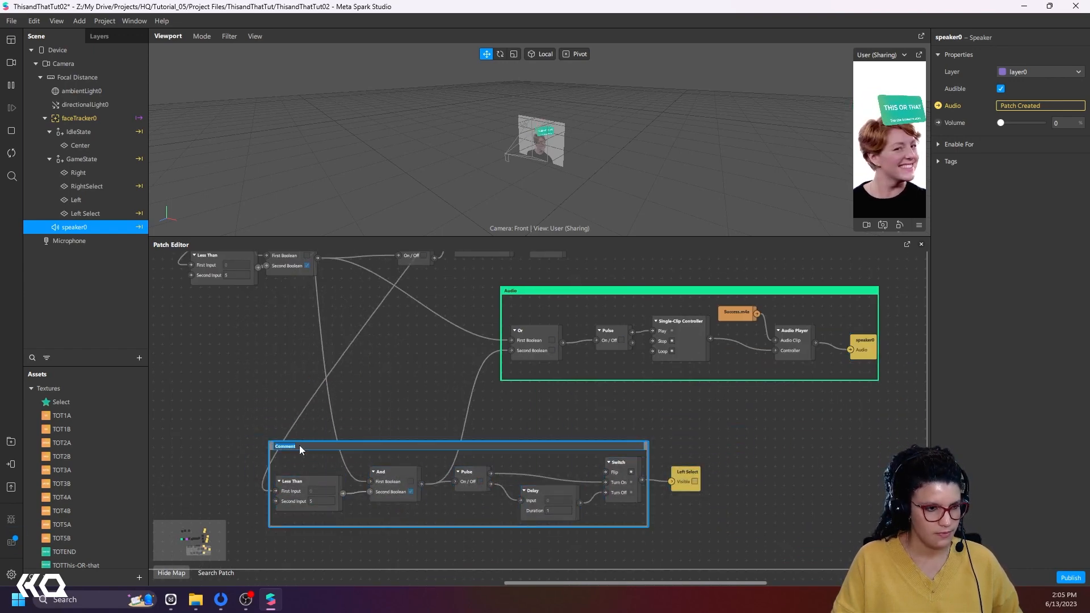
pyautogui.write('Left Select')
pyautogui.moveTo(646, 503); pyautogui.dragTo(723, 502)
pyautogui.moveTo(543, 445); pyautogui.dragTo(652, 446)
# Step: Tighten the upper feedback row by moving its Less Than, Delay and RightSelect patches closer to their neighbours
pyautogui.moveTo(454, 340); pyautogui.dragTo(442, 468, button='middle')
pyautogui.moveTo(291, 383); pyautogui.dragTo(327, 378)
pyautogui.moveTo(481, 334); pyautogui.dragTo(481, 353)
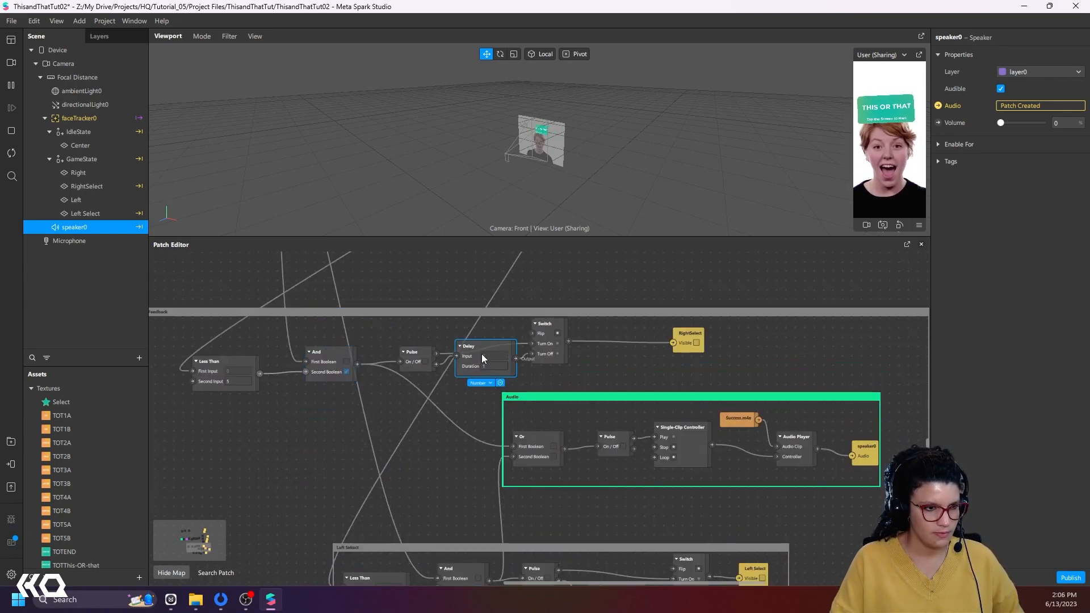
pyautogui.moveTo(688, 335); pyautogui.dragTo(614, 345)
# Step: Enclose the upper feedback row in a comment titled "Right Select" and bring the Left Select comment closer into alignment with it
pyautogui.moveTo(675, 376); pyautogui.dragTo(193, 335)
pyautogui.moveTo(222, 315); pyautogui.dragTo(344, 325)
pyautogui.moveTo(710, 397); pyautogui.dragTo(691, 434)
pyautogui.moveTo(796, 389); pyautogui.dragTo(784, 346, button='middle')
pyautogui.moveTo(466, 282); pyautogui.dragTo(467, 292)
pyautogui.doubleClick(467, 292)
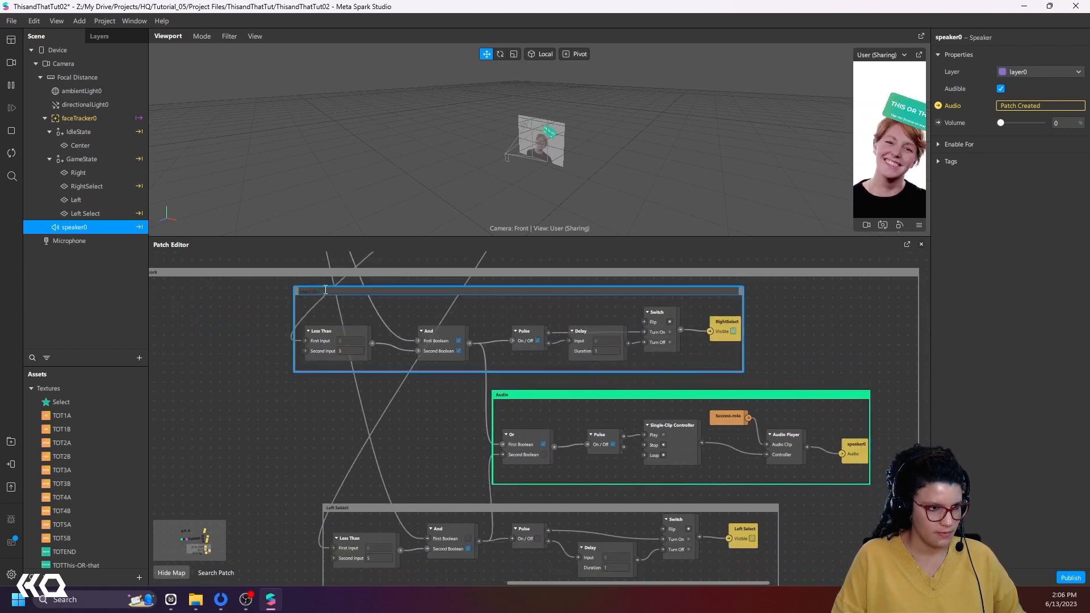
pyautogui.write('Right Select')
pyautogui.moveTo(365, 508); pyautogui.dragTo(355, 508)
# Step: Move the IdleState and GameState patches closer to the Start group, with IdleState above GameState
pyautogui.moveTo(356, 284); pyautogui.dragTo(445, 474, button='middle')
pyautogui.moveTo(823, 255); pyautogui.dragTo(678, 373, button='middle')
pyautogui.click(717, 369)
pyautogui.moveTo(731, 287); pyautogui.dragTo(646, 353)
pyautogui.moveTo(717, 368); pyautogui.dragTo(635, 315)
pyautogui.moveTo(483, 392); pyautogui.dragTo(708, 412, button='middle')
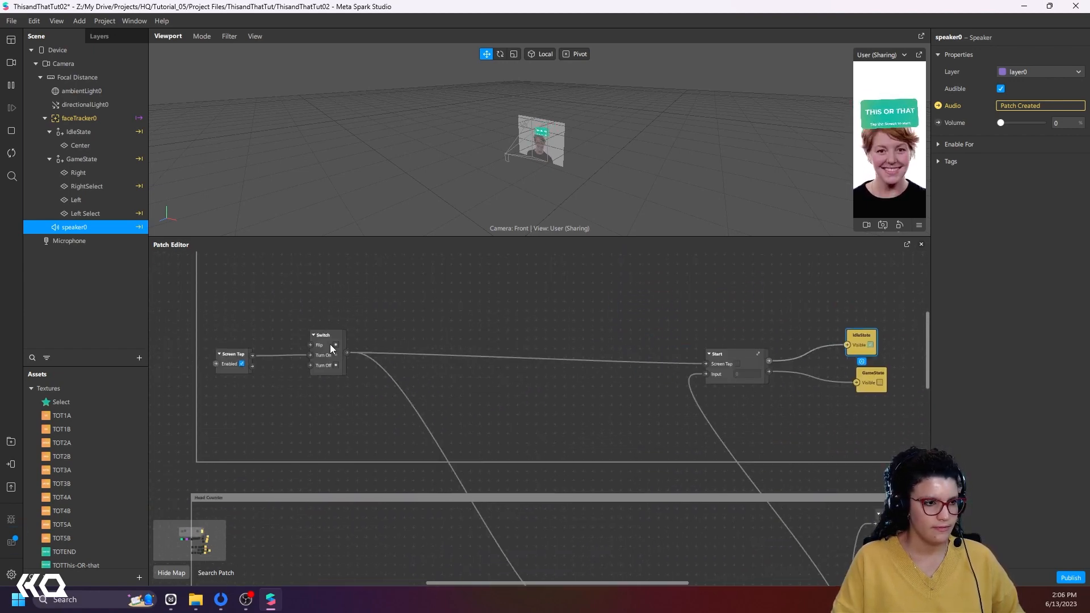
# Step: Move the Switch and Screen Tap patches closer to the Start group and shrink the Start State comment around them
pyautogui.moveTo(329, 343); pyautogui.dragTo(601, 354)
pyautogui.moveTo(231, 356); pyautogui.dragTo(478, 361)
pyautogui.moveTo(158, 377); pyautogui.dragTo(400, 380)
pyautogui.moveTo(796, 409); pyautogui.dragTo(709, 411)
pyautogui.moveTo(591, 499); pyautogui.dragTo(590, 444)
pyautogui.moveTo(438, 274); pyautogui.dragTo(438, 342)
pyautogui.moveTo(440, 345); pyautogui.dragTo(373, 361)
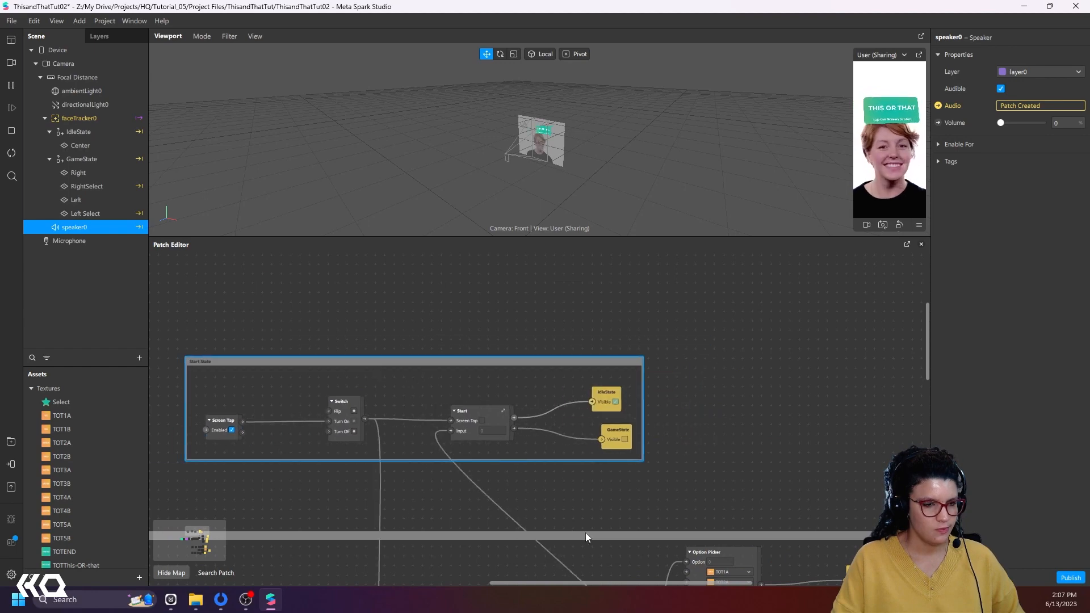
# Step: Narrow the Head Counter comment to fit its patches and colour it red
pyautogui.scroll(-5, 585, 532)
pyautogui.moveTo(830, 488); pyautogui.dragTo(761, 488)
pyautogui.moveTo(803, 553); pyautogui.dragTo(762, 461, button='middle')
pyautogui.scroll(3, 659, 301)
pyautogui.rightClick(641, 352)
# Step: Colour the Start State comment yellow
pyautogui.moveTo(659, 302); pyautogui.dragTo(735, 409, button='middle')
pyautogui.rightClick(443, 335)
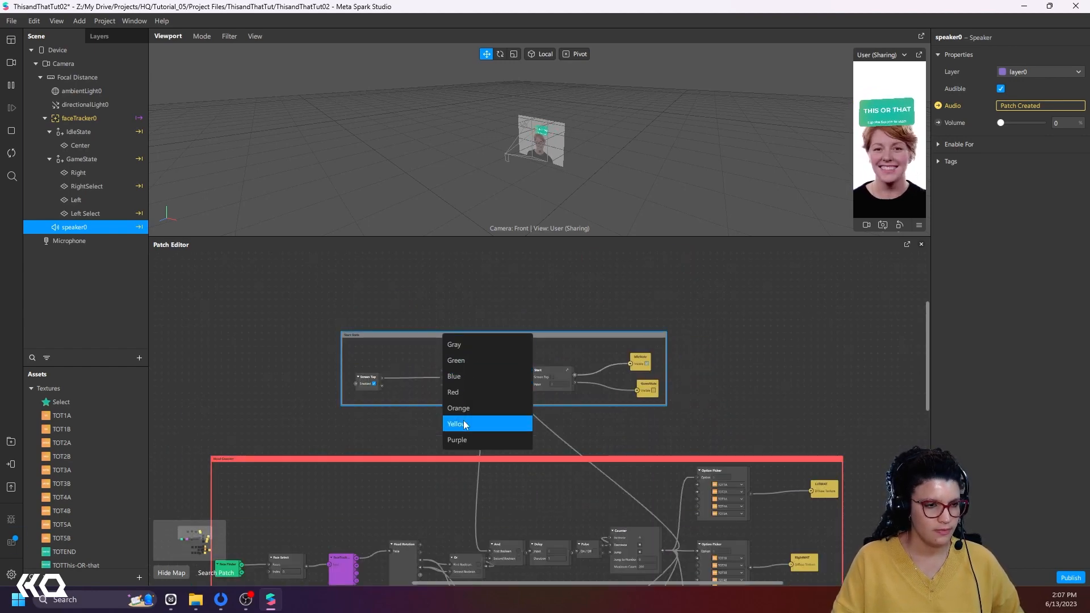
pyautogui.click(463, 421)
# Step: Move the Feedback comment slightly to the right beneath the Head Counter comment
pyautogui.moveTo(466, 510); pyautogui.dragTo(466, 330, button='middle')
pyautogui.moveTo(466, 511); pyautogui.dragTo(467, 331, button='middle')
pyautogui.moveTo(411, 352); pyautogui.dragTo(445, 344)
pyautogui.moveTo(738, 256); pyautogui.dragTo(712, 389, button='middle')
pyautogui.scroll(-5, 564, 421)
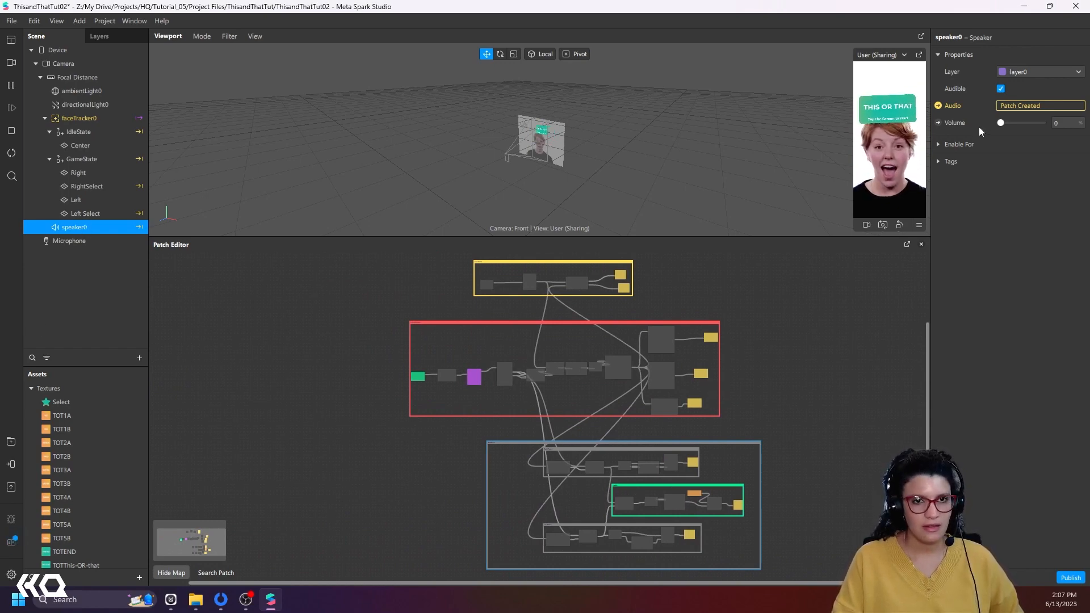
# Step: Examine how the cables run between the Feedback, Head Counter and Start State comments
pyautogui.scroll(5, 594, 533)
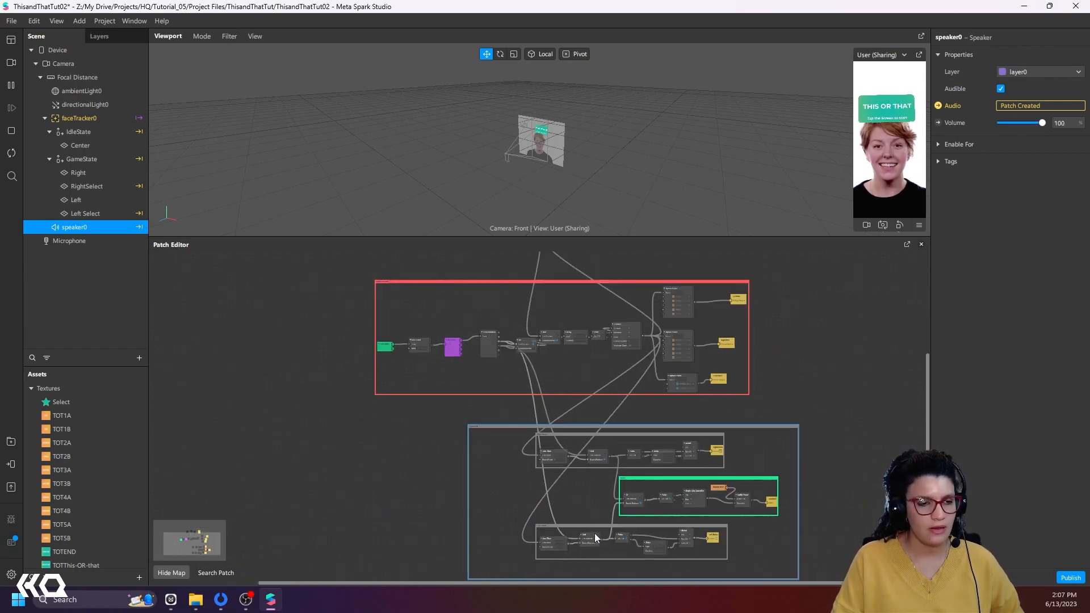
pyautogui.moveTo(603, 465); pyautogui.dragTo(396, 407)
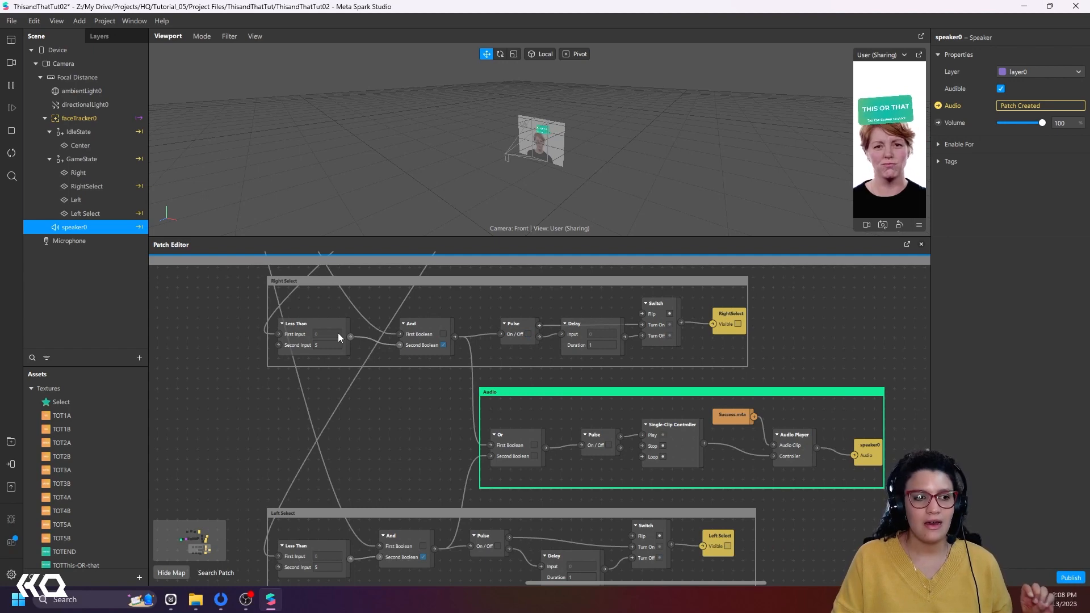
pyautogui.scroll(3, 394, 362)
pyautogui.scroll(6, 468, 370)
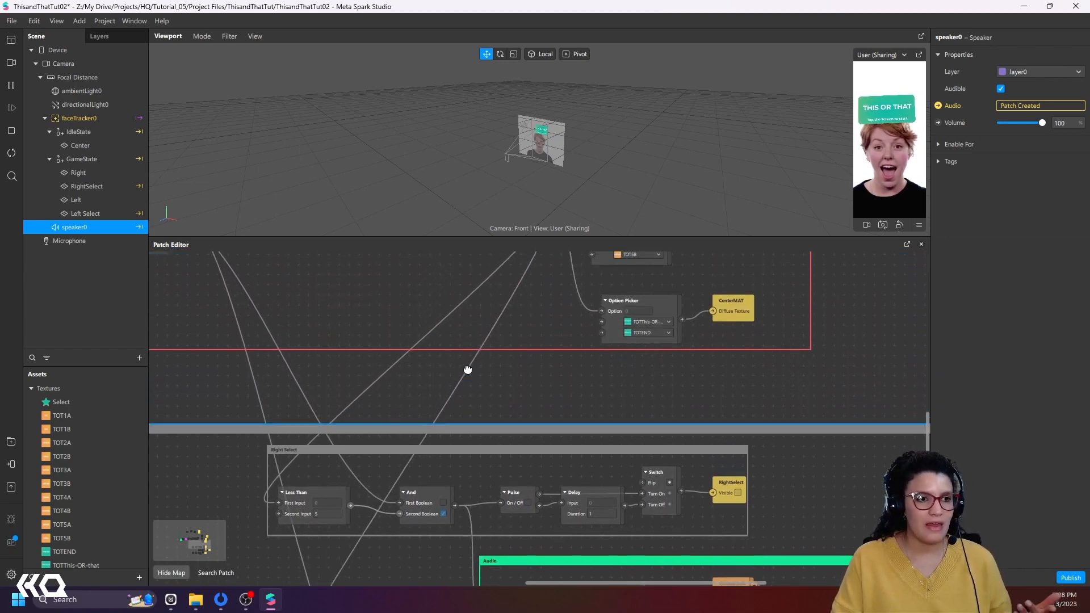
pyautogui.scroll(2, 468, 370)
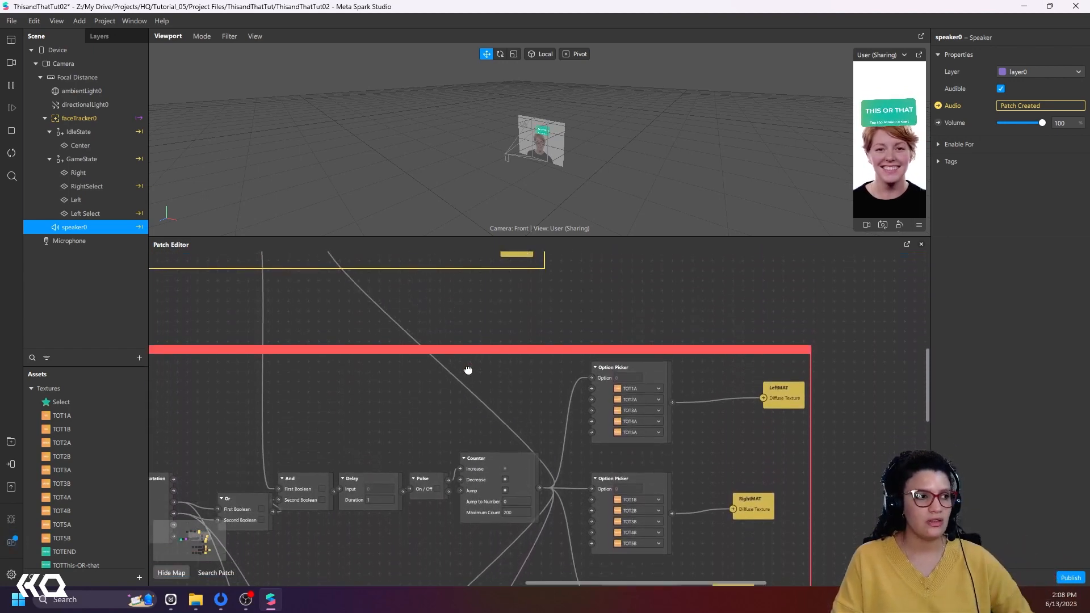
pyautogui.scroll(-7, 468, 371)
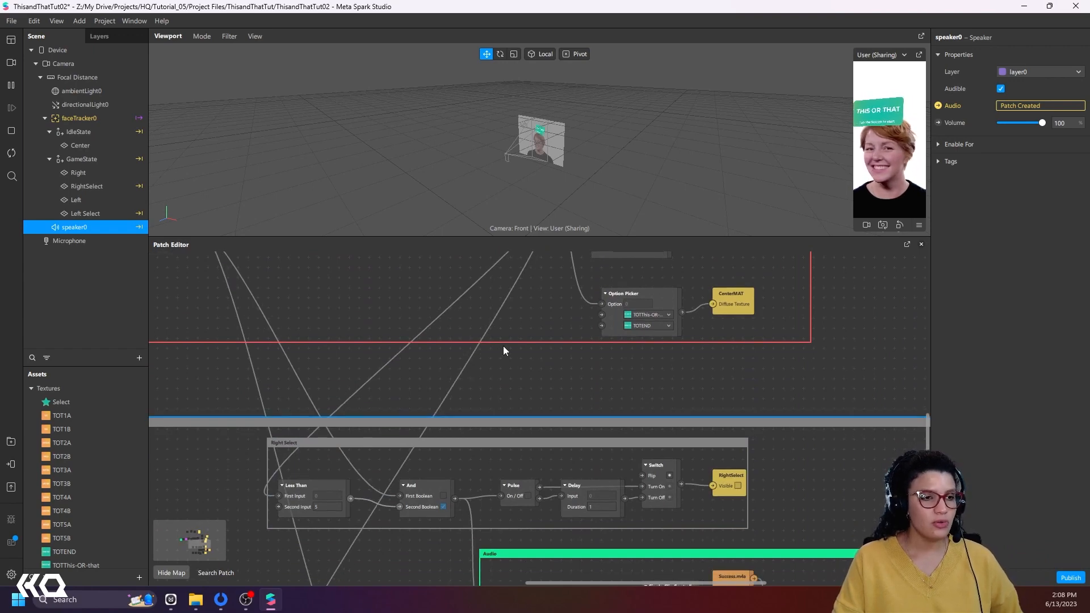
pyautogui.moveTo(517, 331); pyautogui.dragTo(642, 483)
pyautogui.moveTo(642, 483); pyautogui.dragTo(709, 572, button='middle')
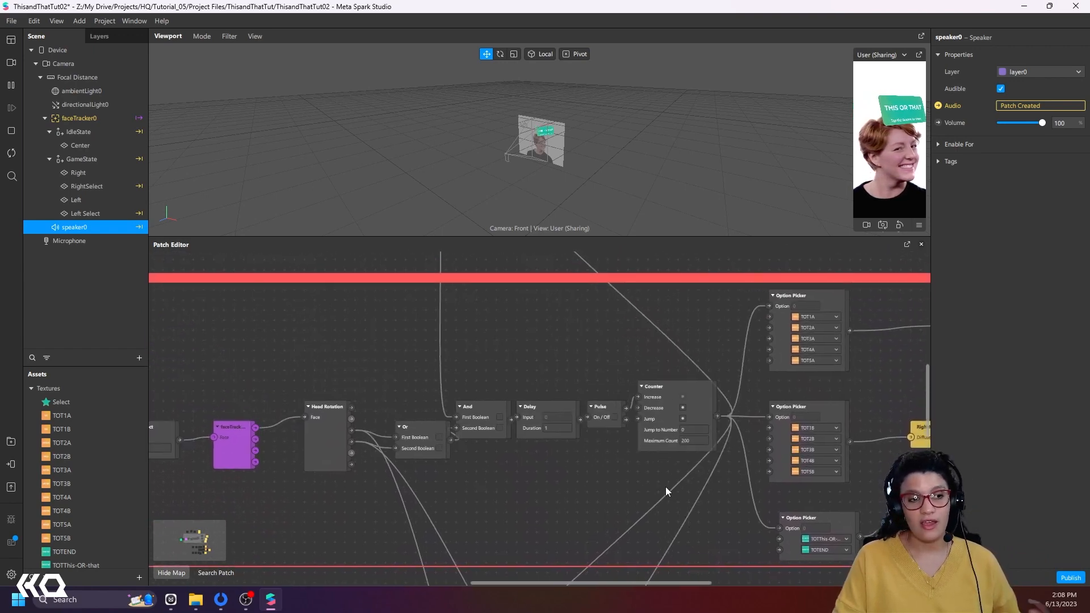
pyautogui.moveTo(524, 316); pyautogui.dragTo(484, 509, button='middle')
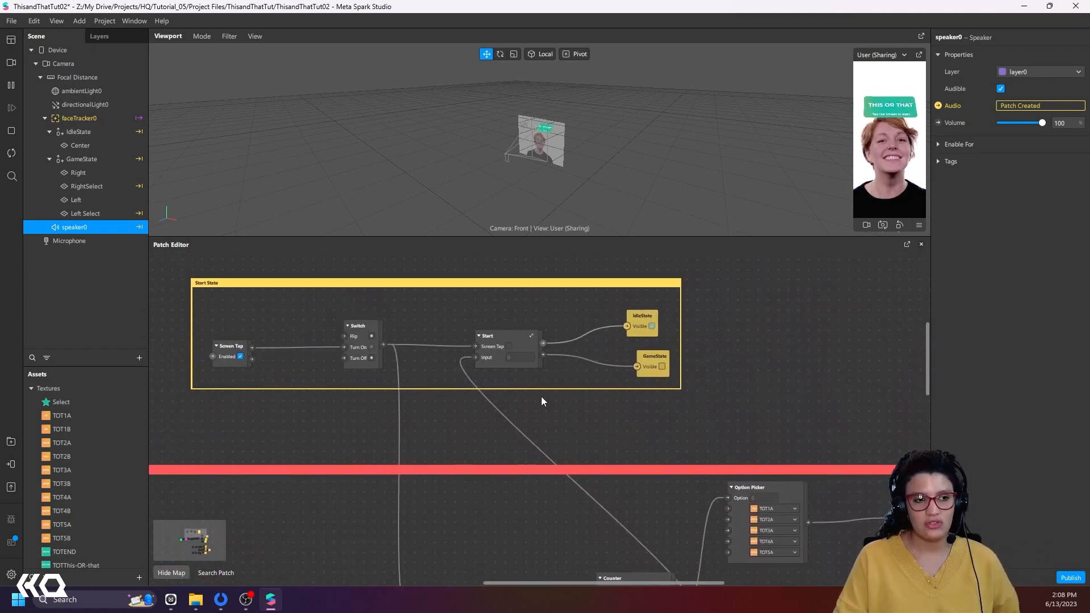
# Step: Move the Start group left towards the Switch and set the speaker0 volume to 0
pyautogui.moveTo(506, 333); pyautogui.dragTo(469, 330)
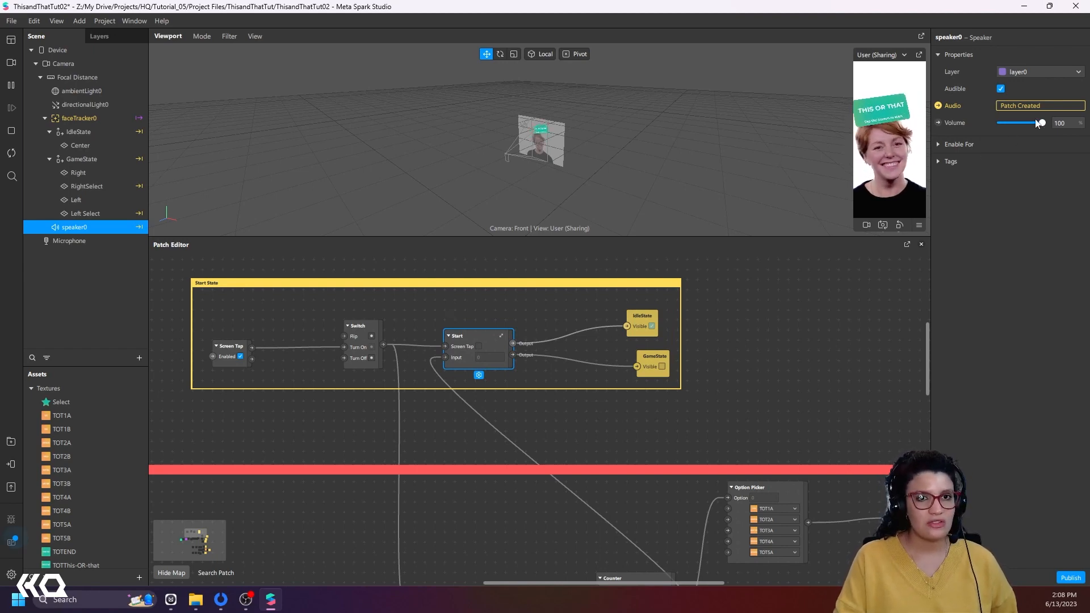
pyautogui.moveTo(1042, 122); pyautogui.dragTo(1000, 124)
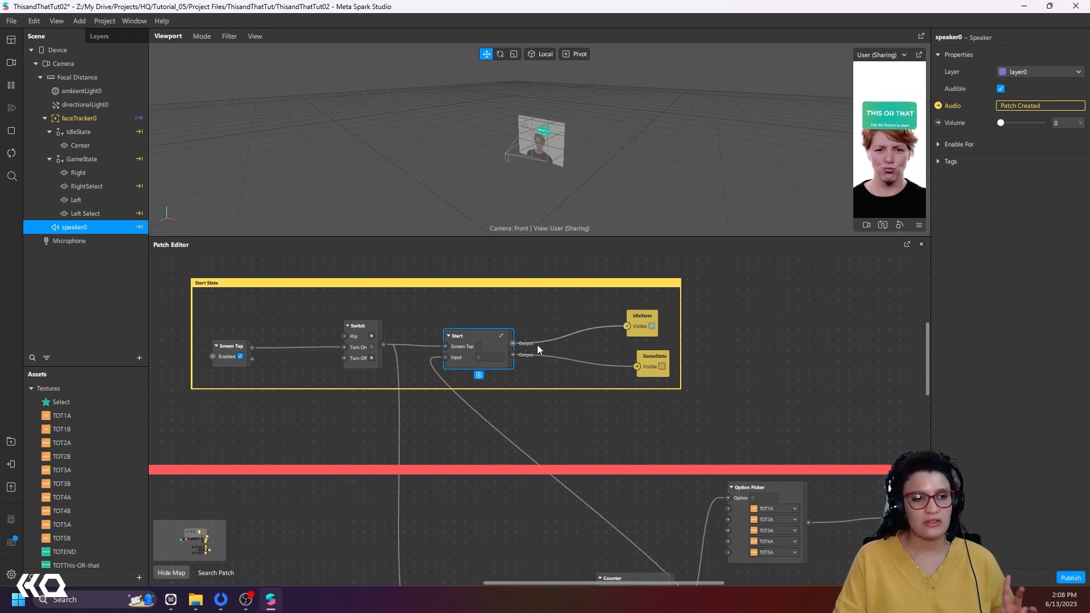
pyautogui.click(457, 319)
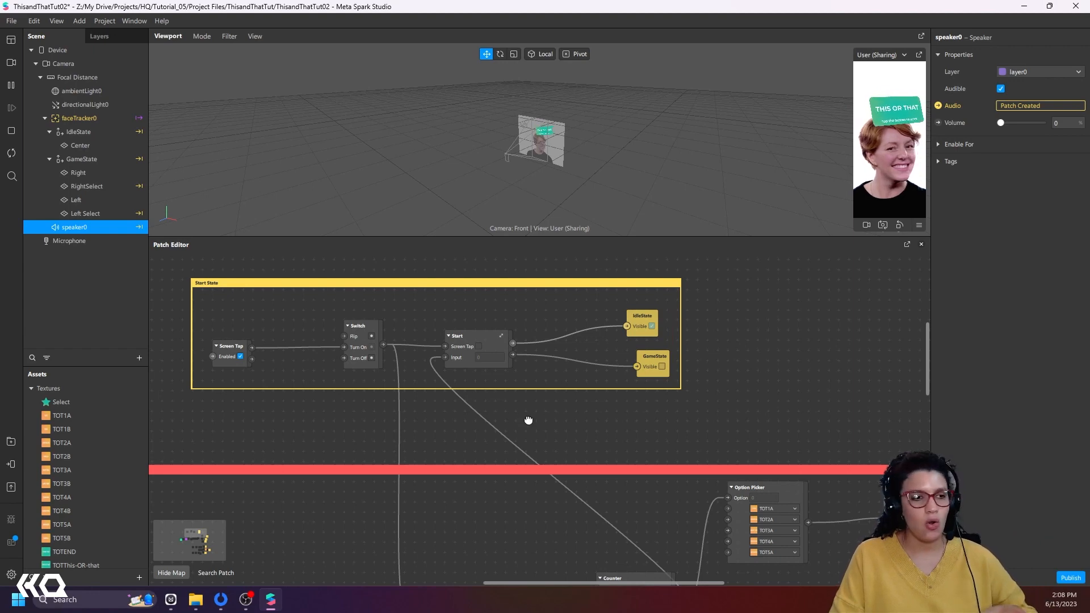
# Step: Open the patch library to add a patch on the Start group's second output
pyautogui.scroll(-3, 526, 420)
pyautogui.scroll(2, 527, 391)
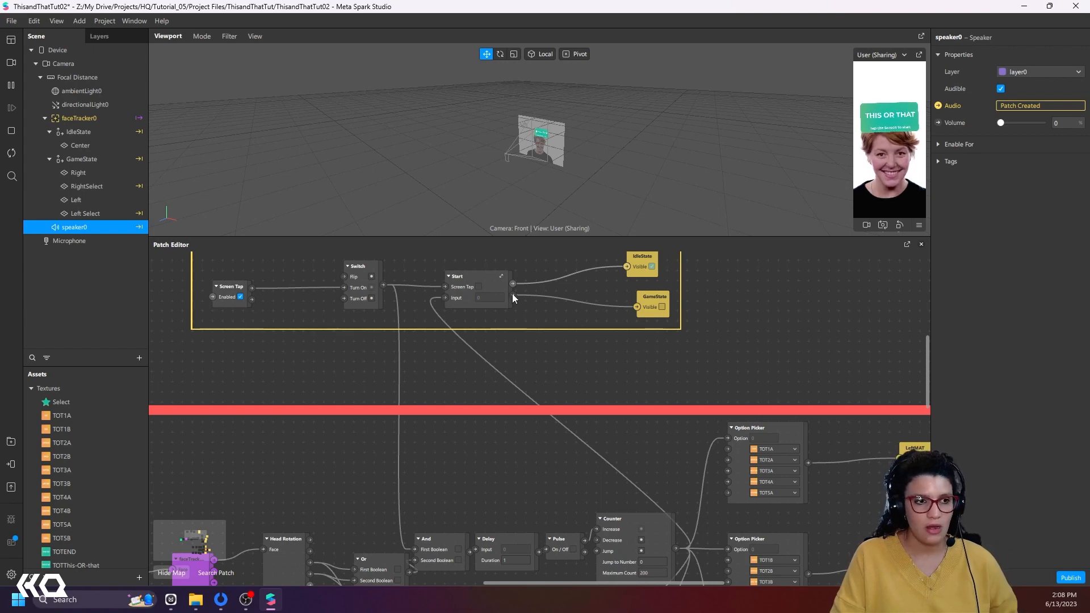
pyautogui.doubleClick(543, 309)
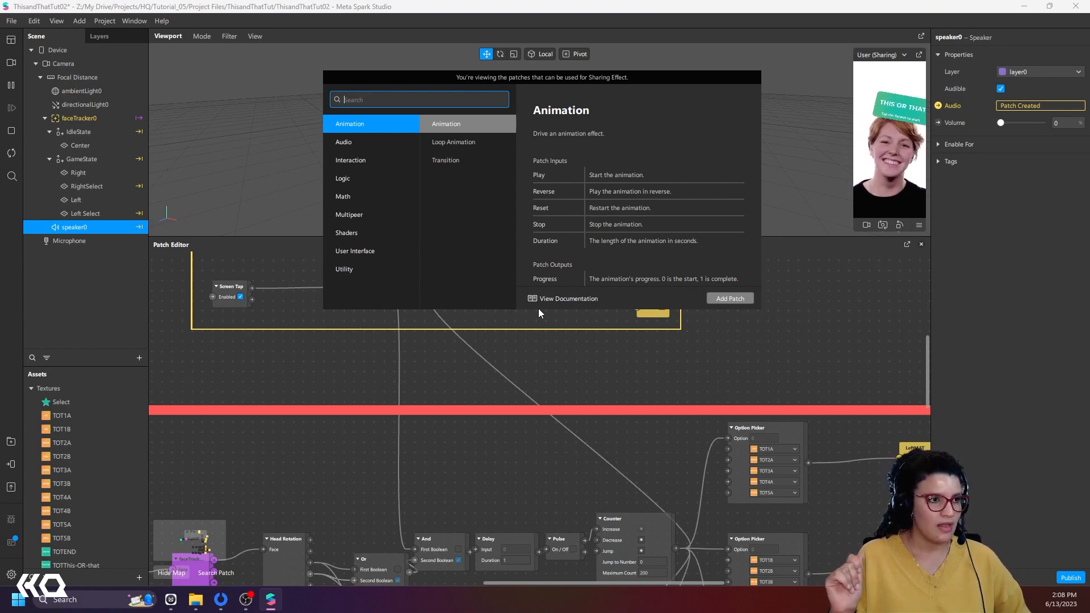
pyautogui.write('rece')
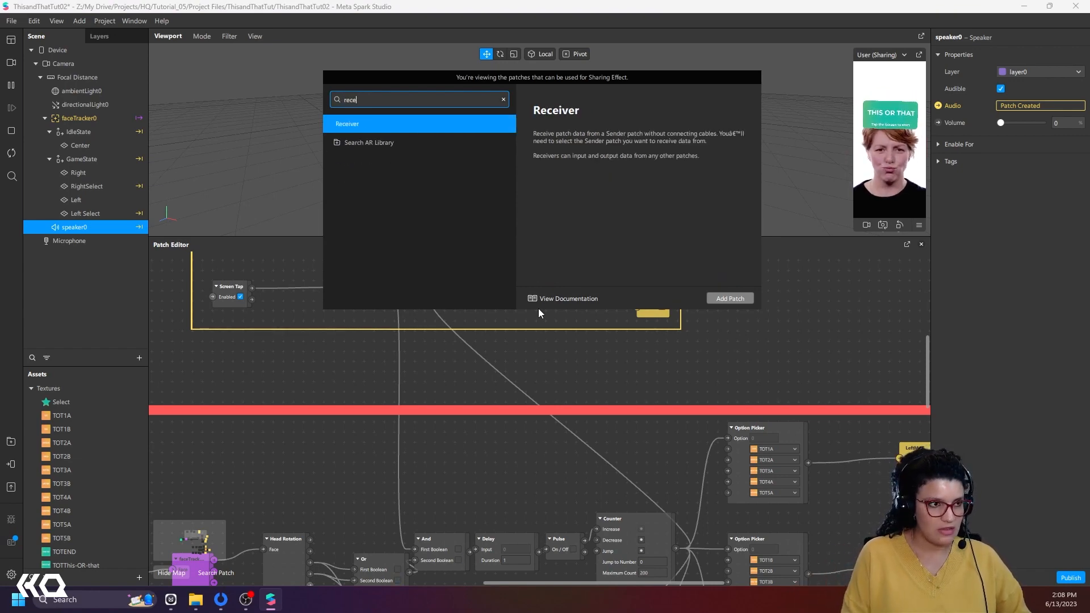
pyautogui.press('BackSpace')
pyautogui.press('BackSpace')
pyautogui.press('BackSpace')
pyautogui.press('BackSpace')
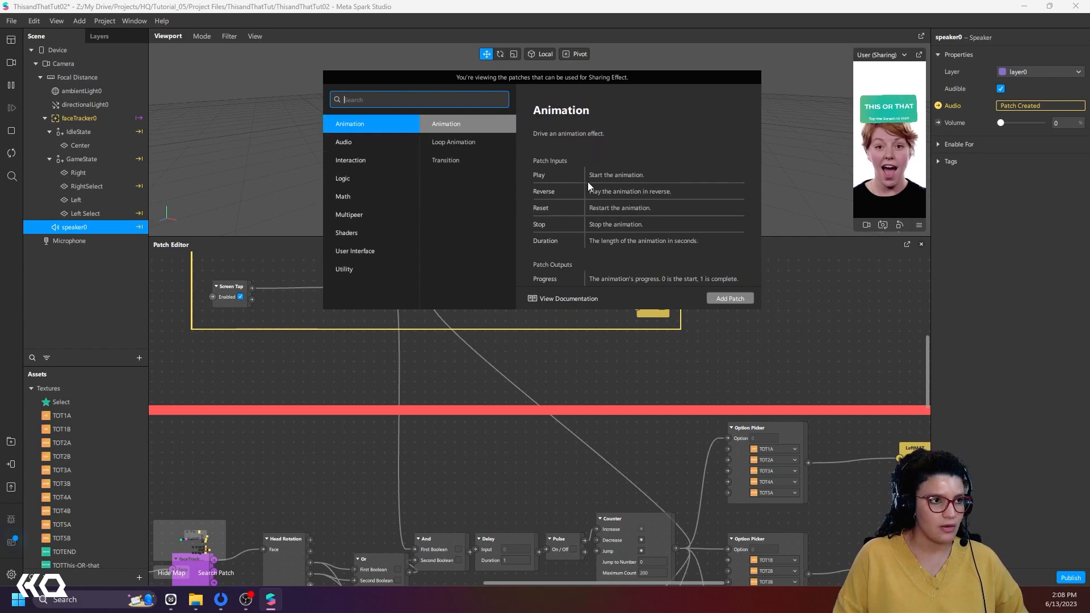
# Step: Add a Sender patch to the Start group's second output and place it between Start and GameState
pyautogui.write('se')
pyautogui.click(438, 168)
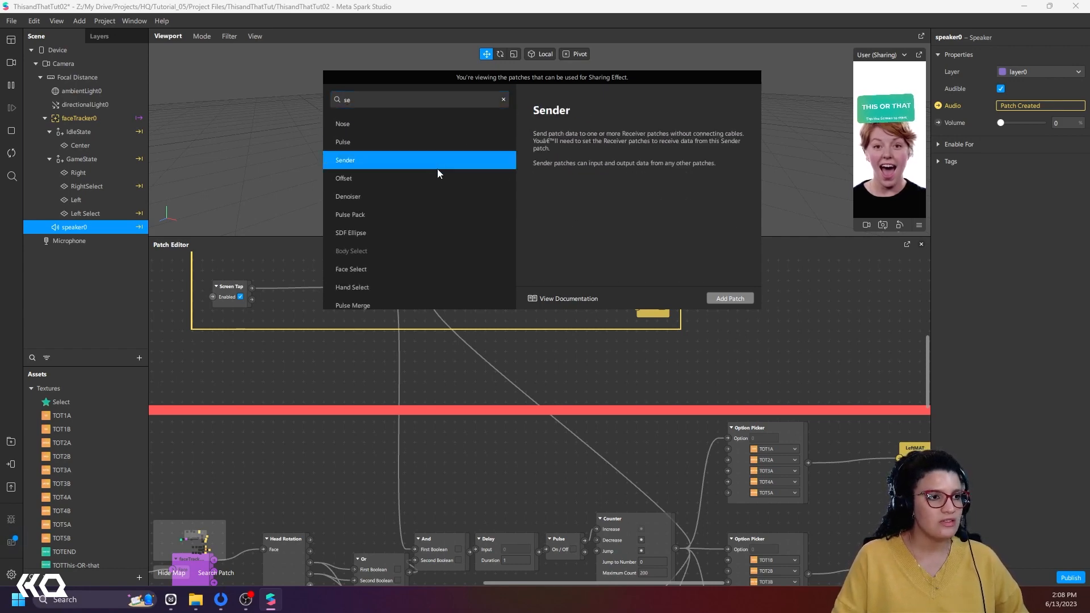
pyautogui.click(719, 299)
pyautogui.moveTo(571, 321); pyautogui.dragTo(570, 291)
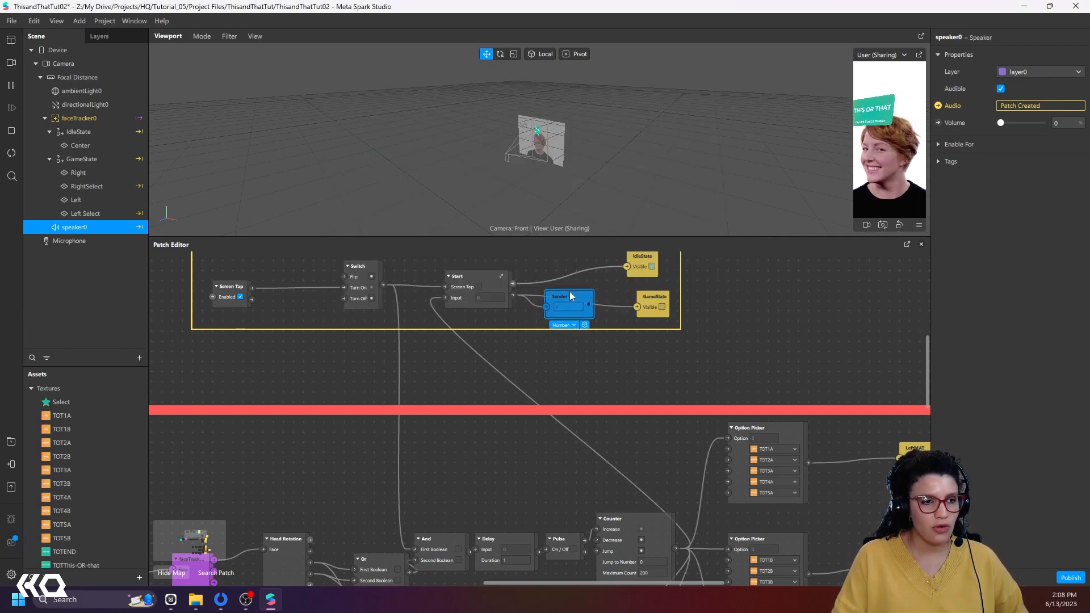
# Step: Set the Sender's type to Boolean, give it a name beginning with "GameStart", and shift it slightly up and right
pyautogui.click(571, 324)
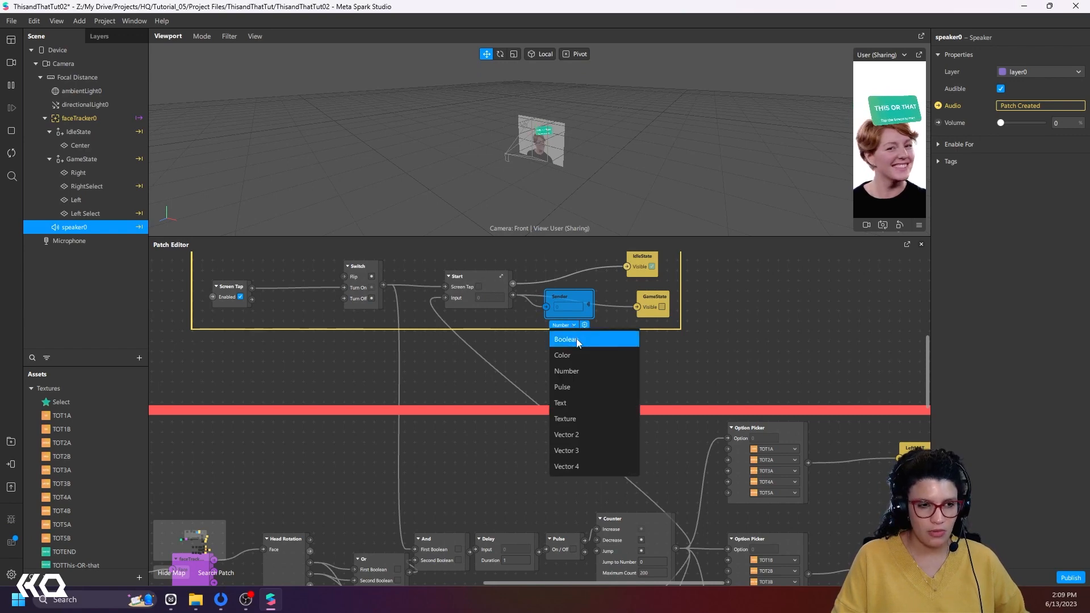
pyautogui.click(576, 339)
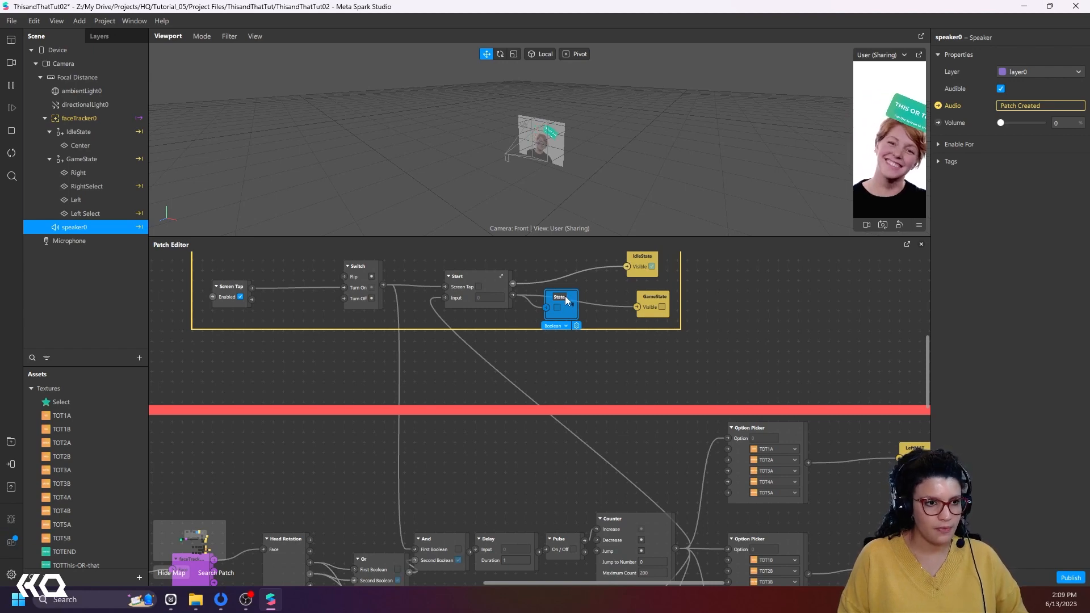
pyautogui.press('Return')
pyautogui.moveTo(583, 301)
pyautogui.mouseDown()
pyautogui.moveTo(578, 290)
pyautogui.moveTo(587, 295)
pyautogui.mouseUp()
# Step: Extend the Audio comment to the left and move its Or patch left and slightly down
pyautogui.scroll(-15, 584, 433)
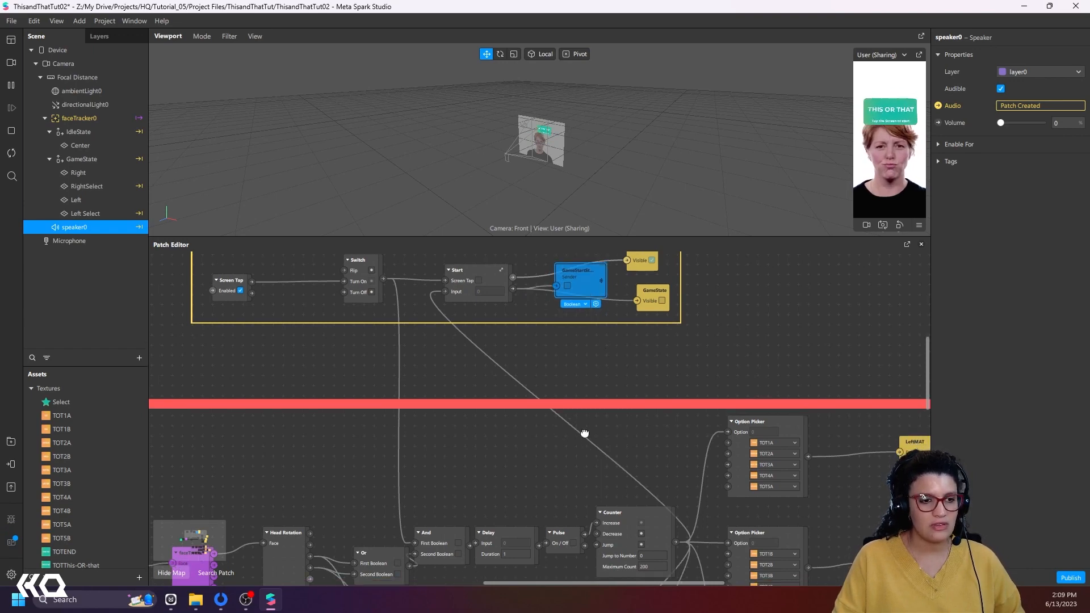
pyautogui.moveTo(618, 459); pyautogui.dragTo(340, 390, button='middle')
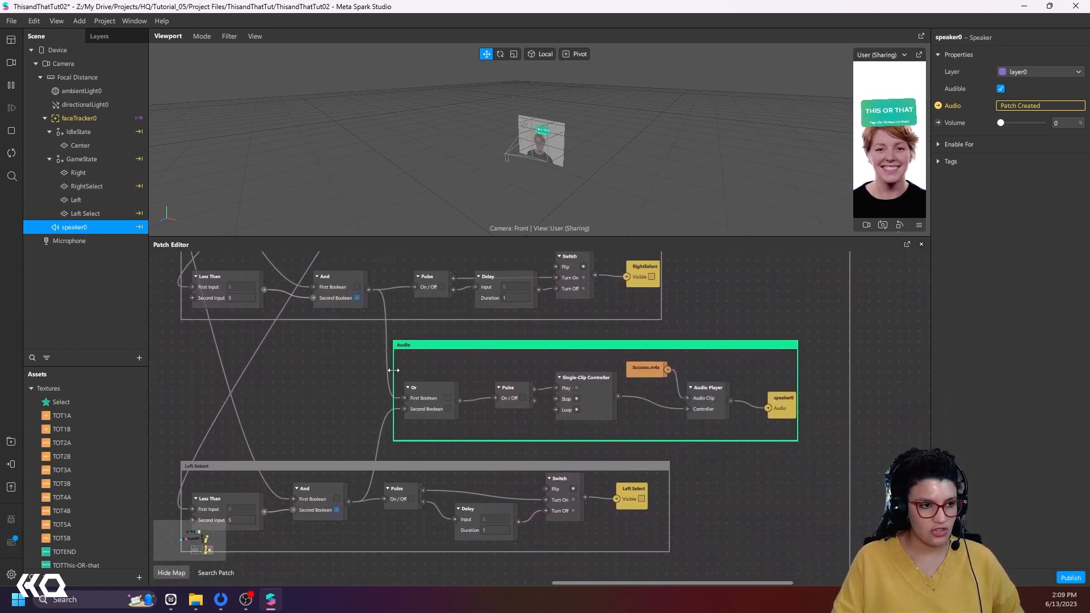
pyautogui.moveTo(394, 370); pyautogui.dragTo(333, 370)
pyautogui.moveTo(414, 392); pyautogui.dragTo(362, 387)
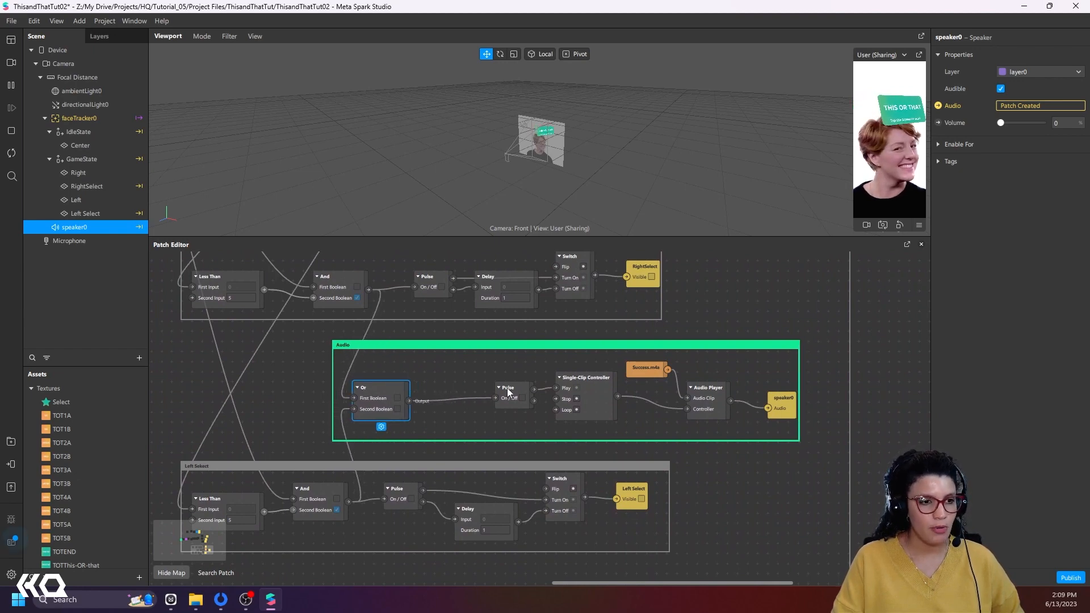
pyautogui.moveTo(372, 390); pyautogui.dragTo(369, 400)
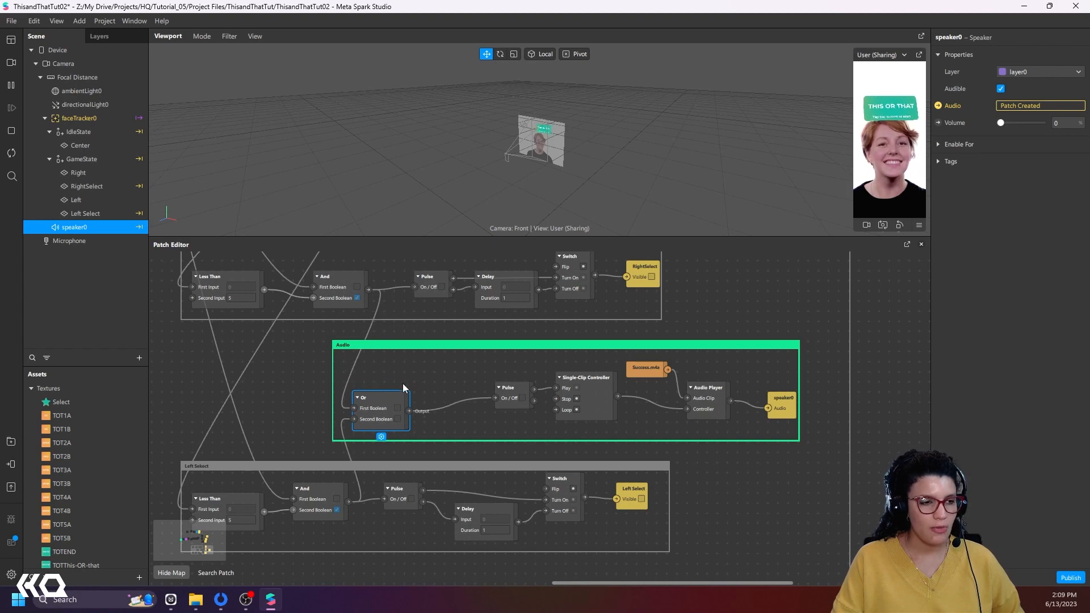
# Step: Add an And patch in the Audio comment and place it on the connection between the Or and Pulse patches
pyautogui.doubleClick(428, 361)
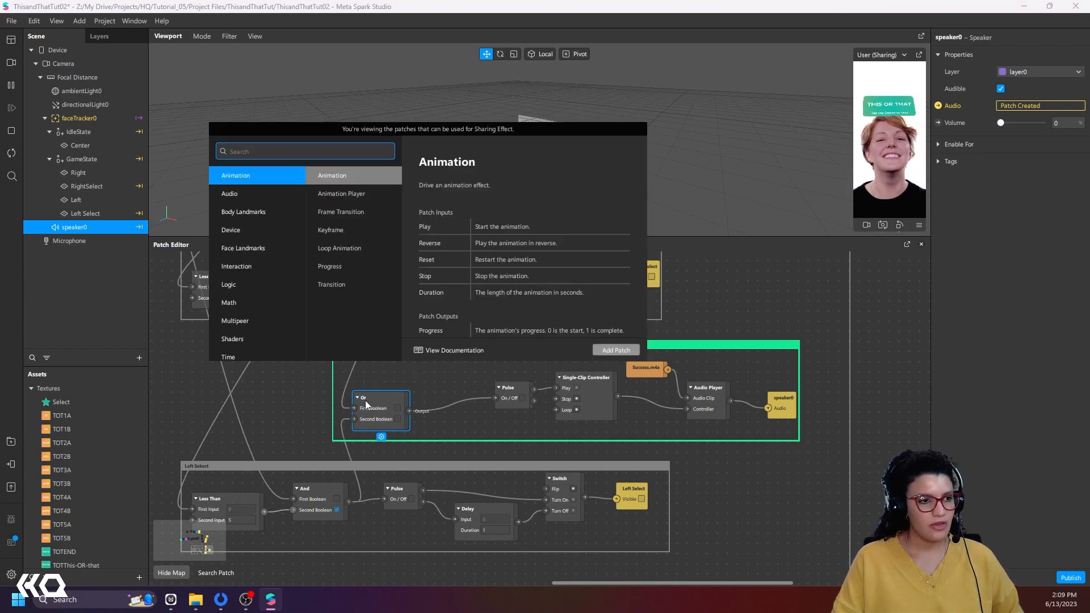
pyautogui.click(303, 400)
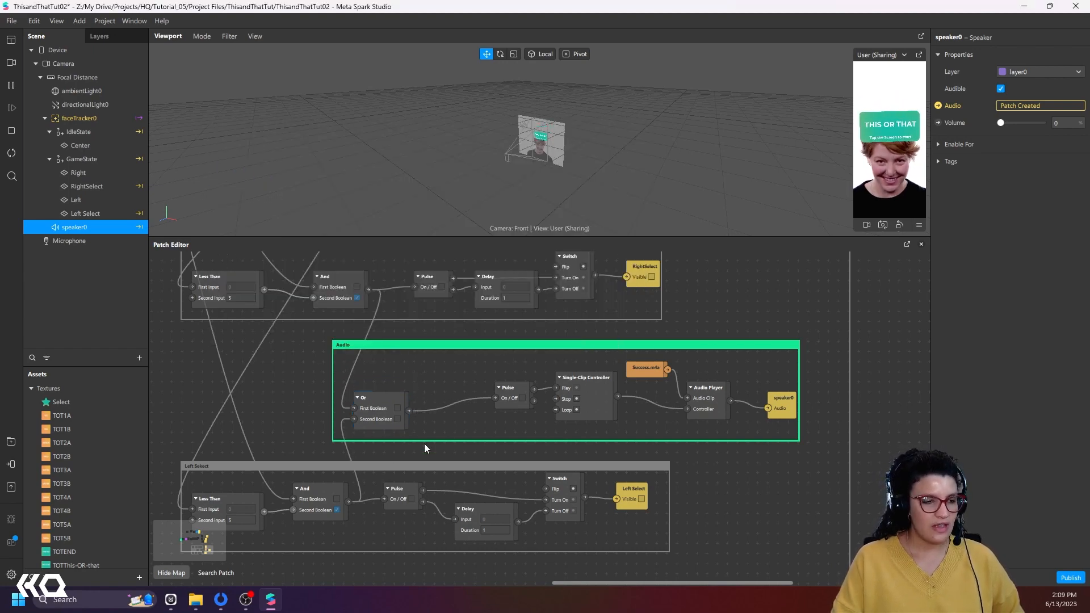
pyautogui.doubleClick(461, 363)
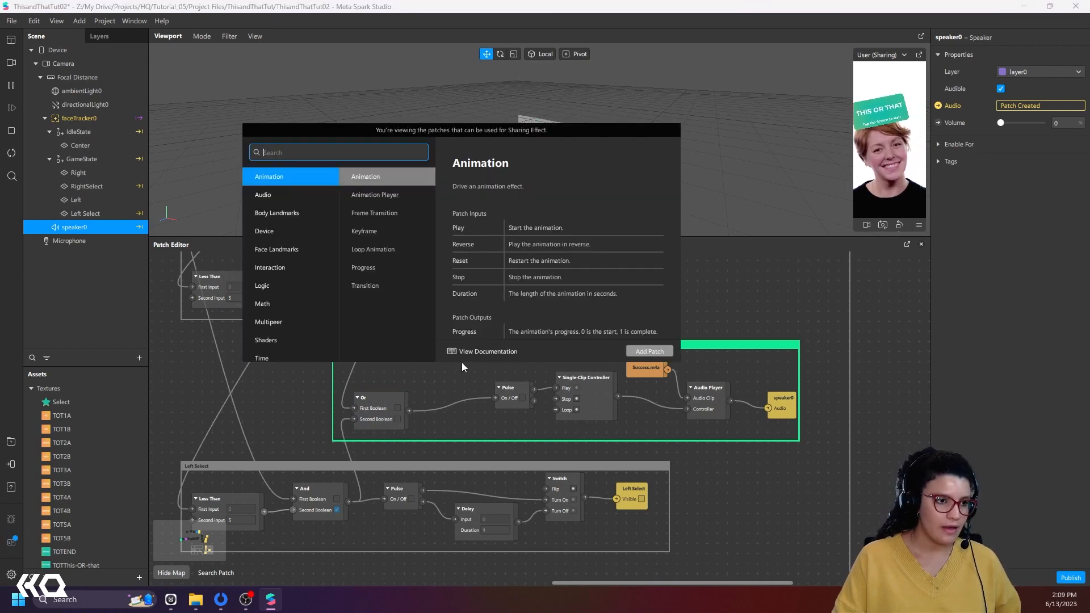
pyautogui.write('and')
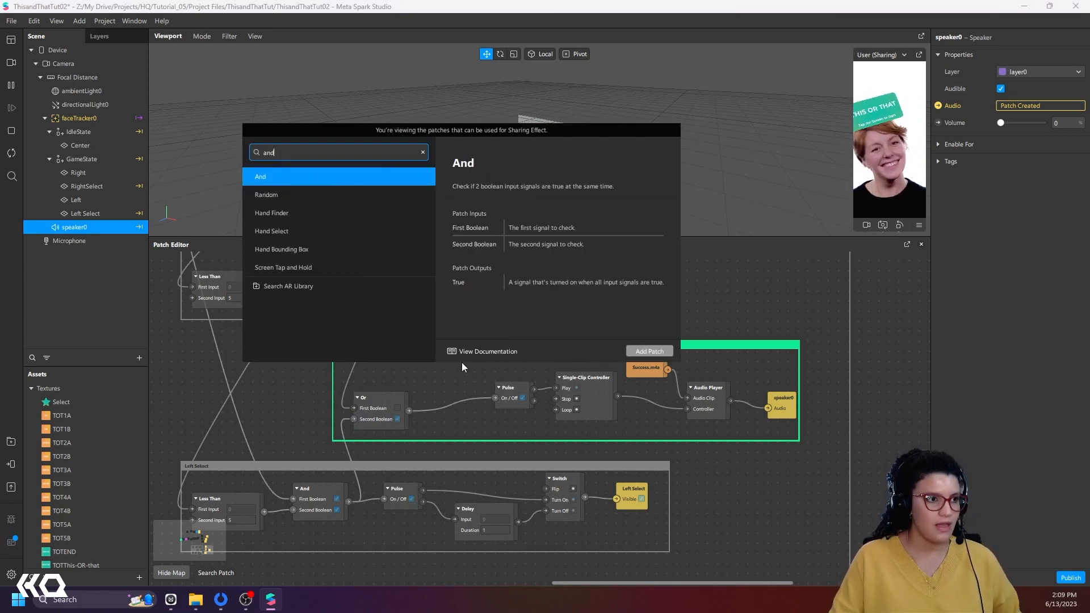
pyautogui.click(657, 351)
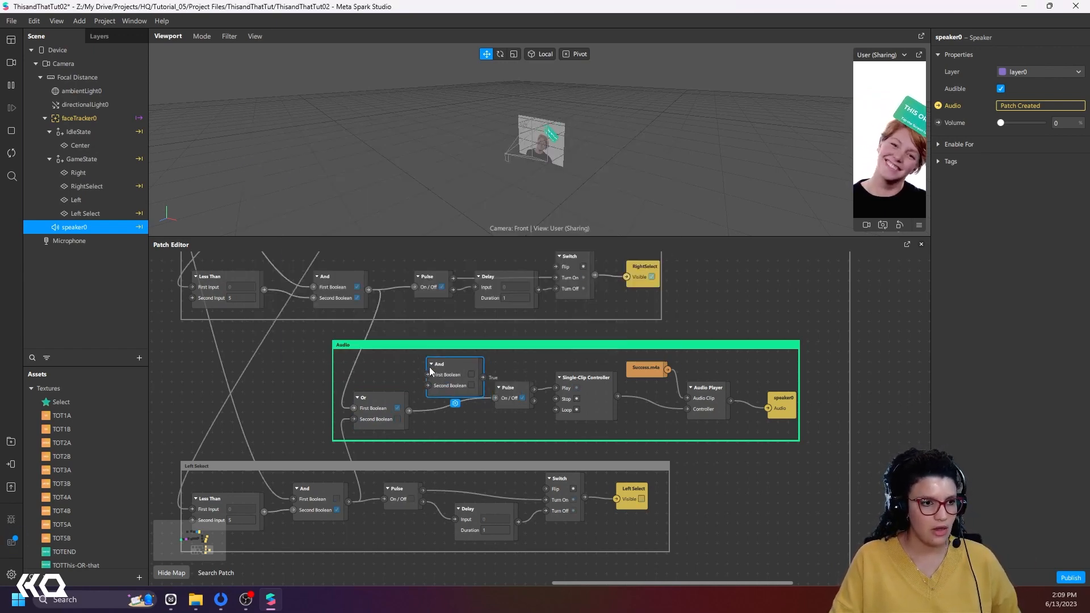
pyautogui.moveTo(408, 411); pyautogui.dragTo(473, 390)
# Step: Add a Receiver patch above the Audio comment's Or, set it to GameStartState, and connect it to the And patch's First Boolean
pyautogui.rightClick(377, 373)
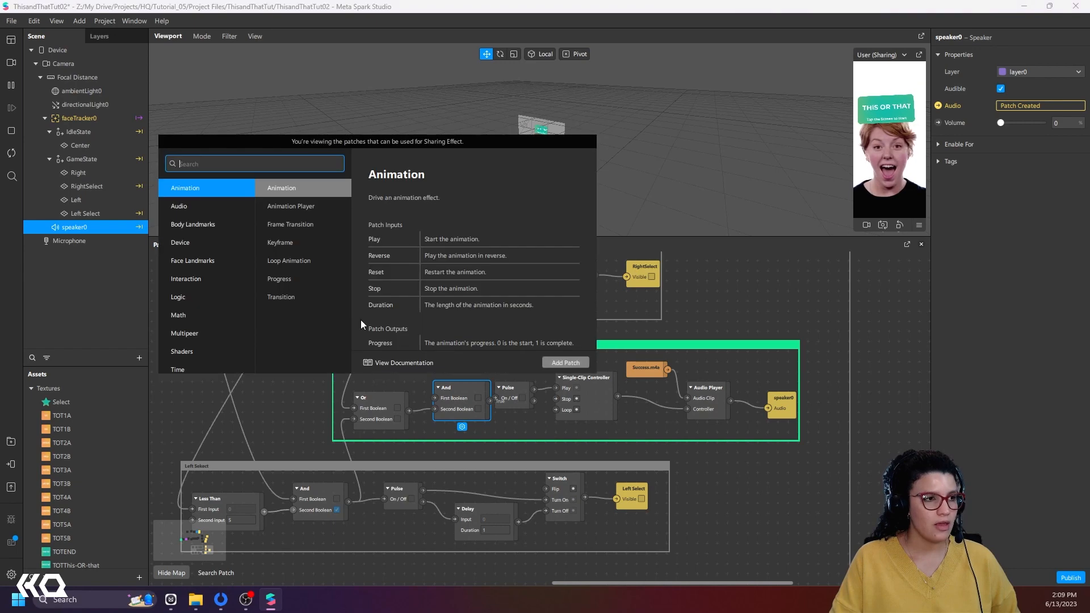
pyautogui.write('rece')
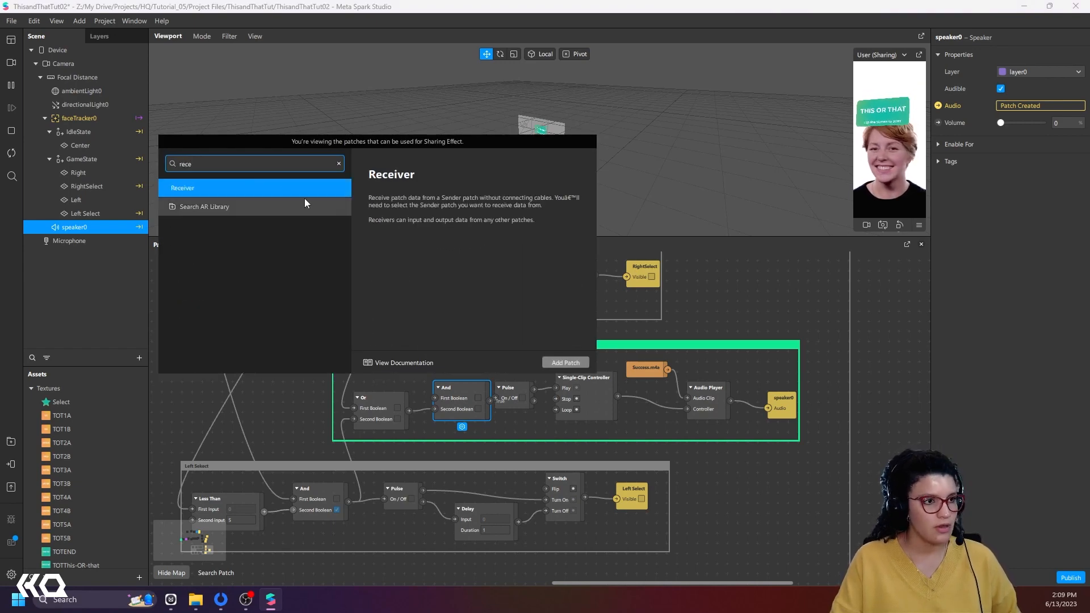
pyautogui.click(279, 188)
pyautogui.click(552, 362)
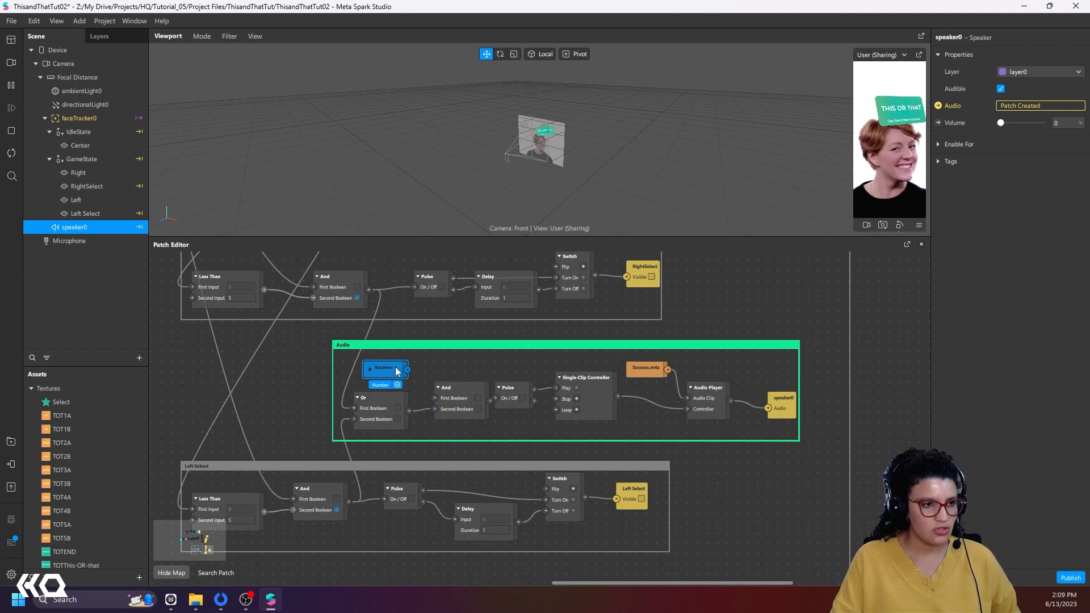
pyautogui.click(395, 368)
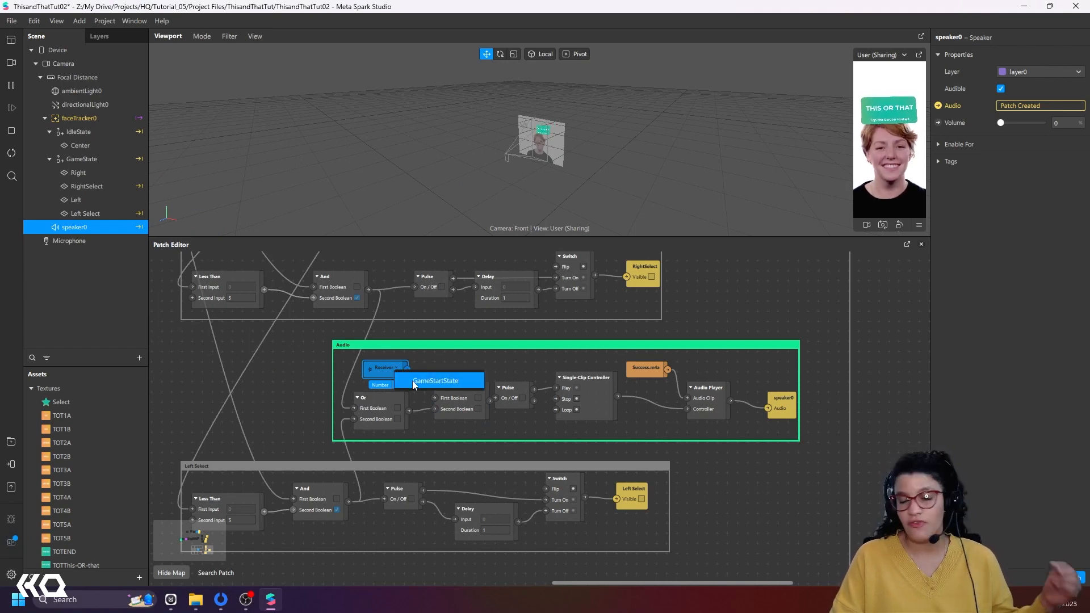
pyautogui.click(412, 380)
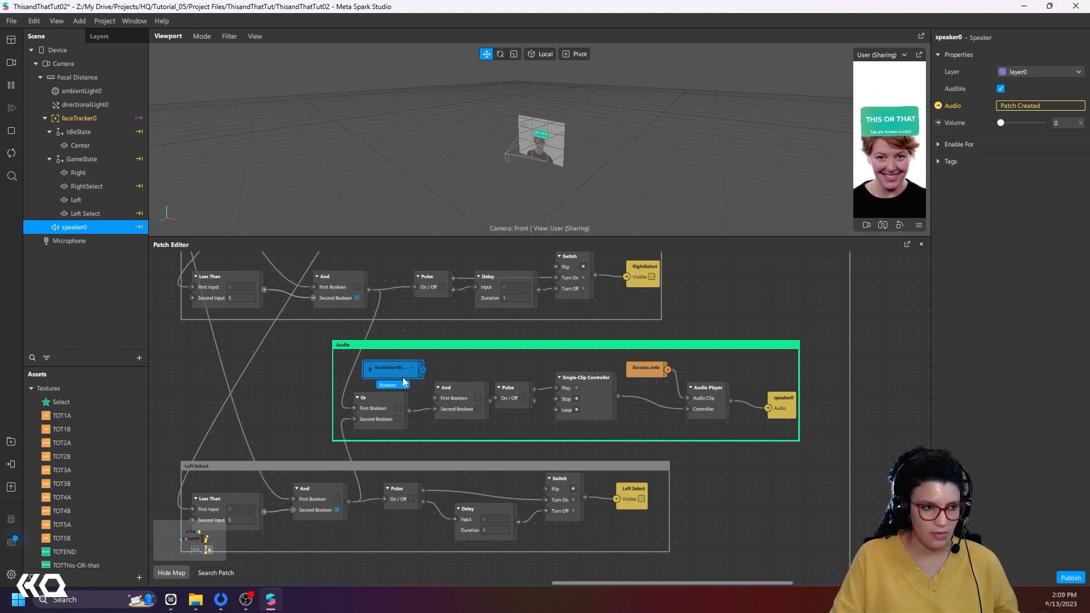
pyautogui.moveTo(386, 370); pyautogui.dragTo(434, 397)
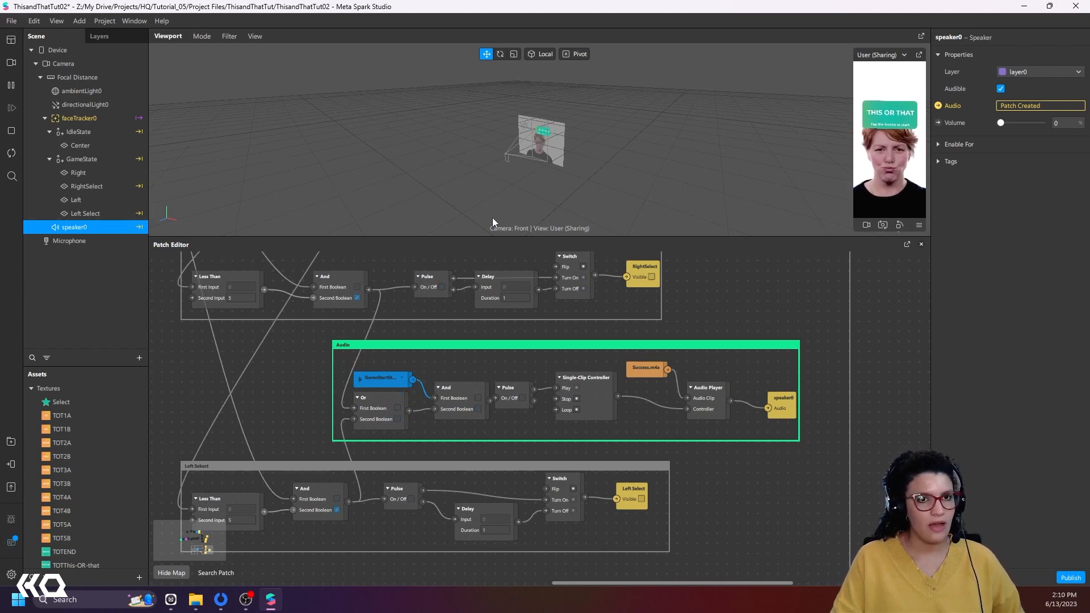
# Step: Set the speaker's volume to 100% and move the Audio comment's And patch slightly up and left
pyautogui.moveTo(1001, 122); pyautogui.dragTo(1047, 123)
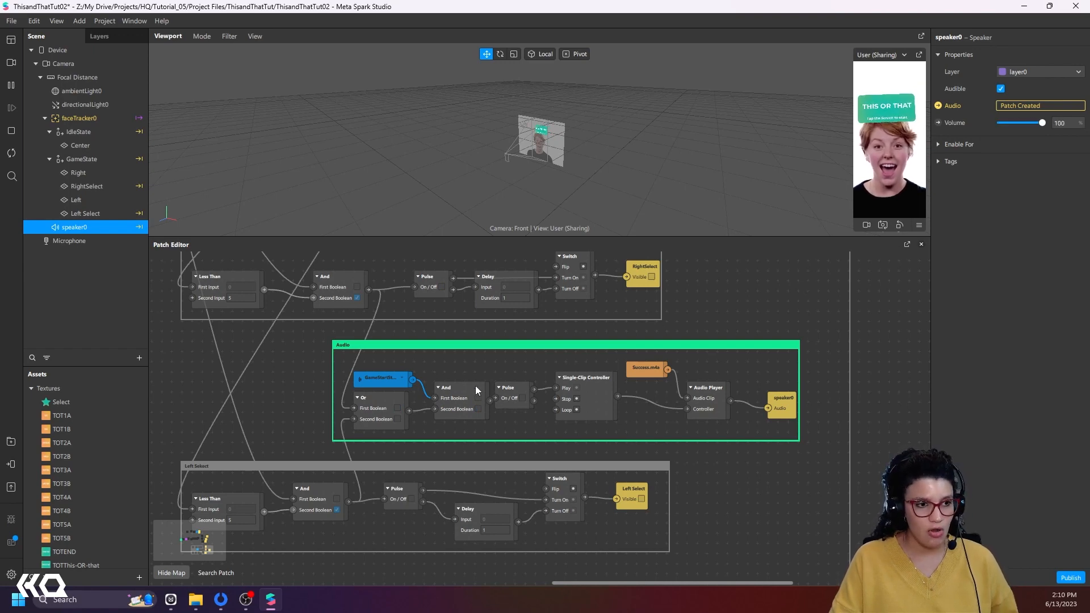
pyautogui.moveTo(465, 389); pyautogui.dragTo(454, 379)
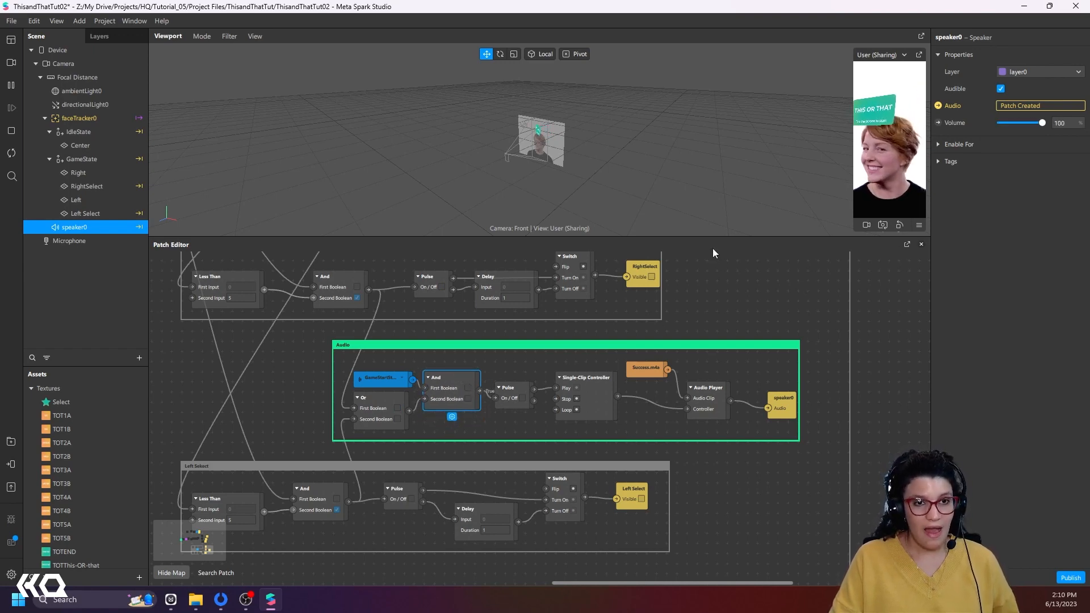
# Step: Test the game's audio with the SplitCam Video Driver camera and Simulate Touch, tapping the preview to start the game
pyautogui.click(11, 64)
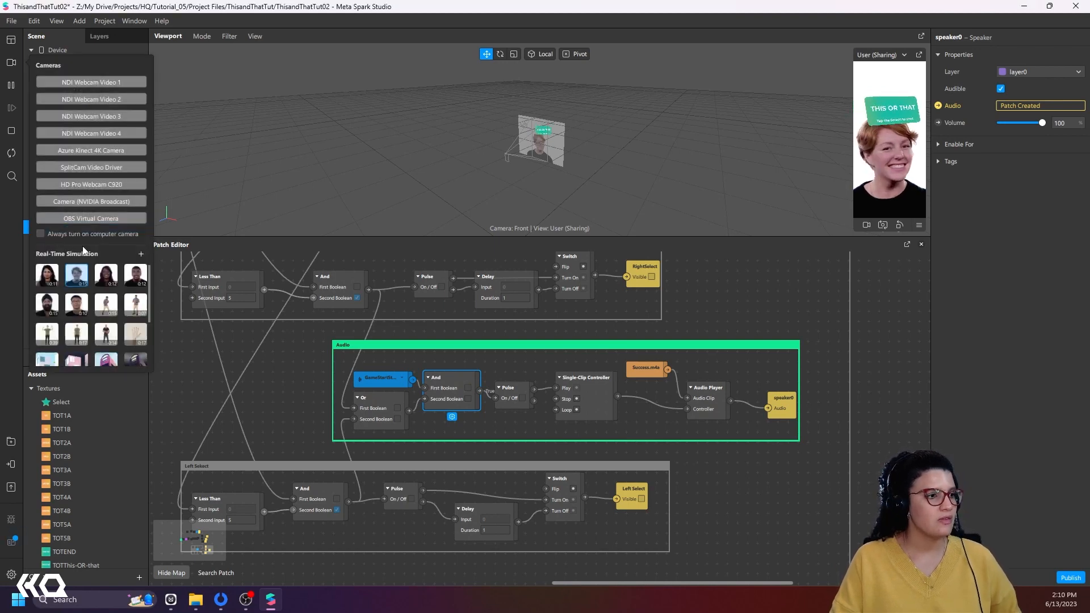
pyautogui.click(85, 168)
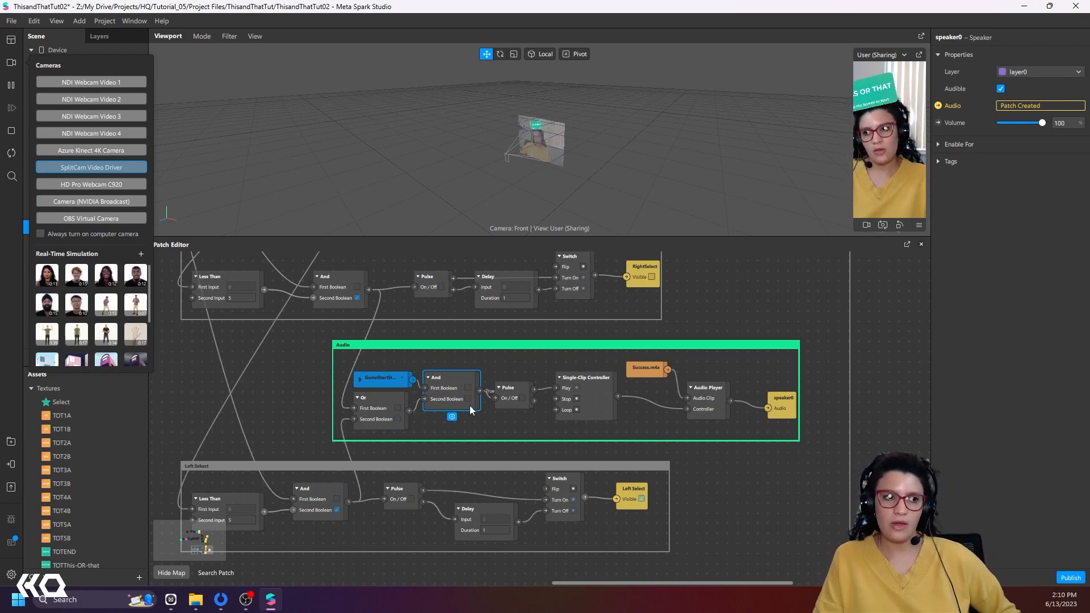
pyautogui.click(917, 226)
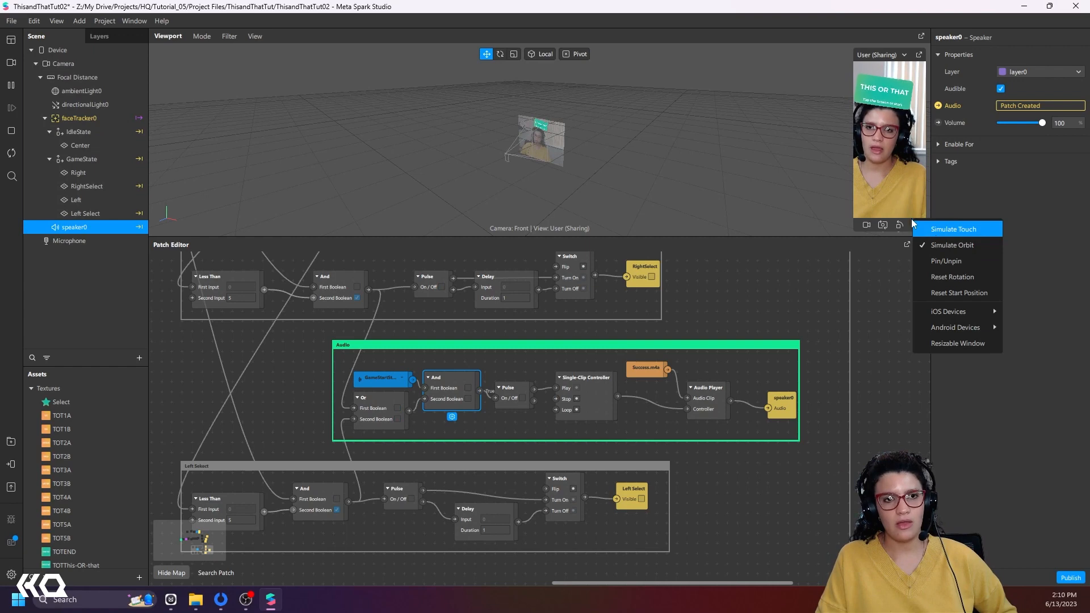
pyautogui.click(903, 202)
pyautogui.click(921, 226)
pyautogui.click(930, 229)
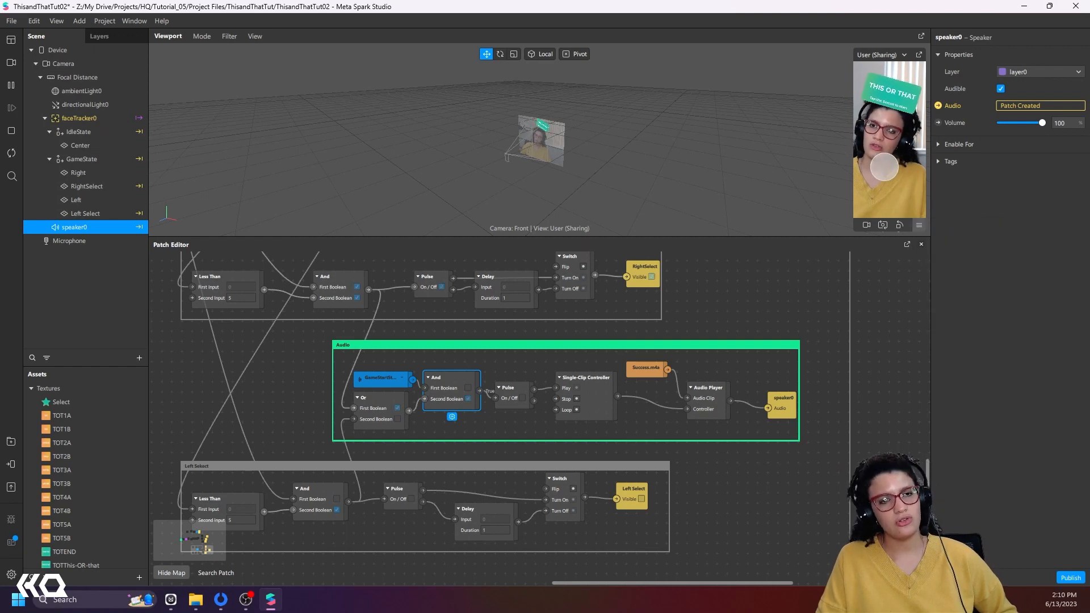
pyautogui.click(884, 167)
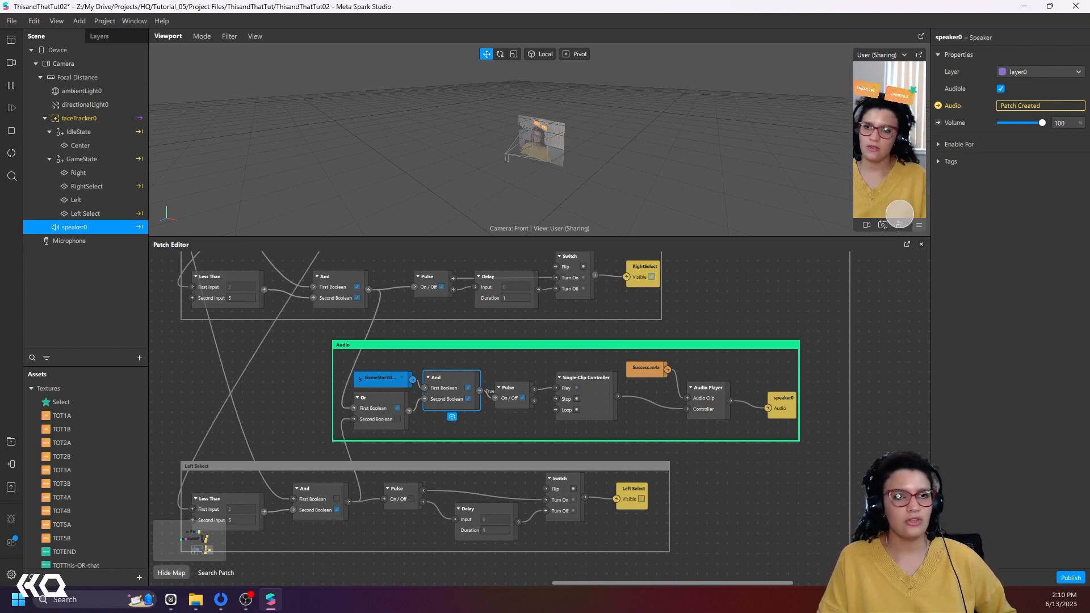
# Step: Return the preview to Simulate Orbit and the real-time simulation video of the short-haired woman
pyautogui.click(919, 225)
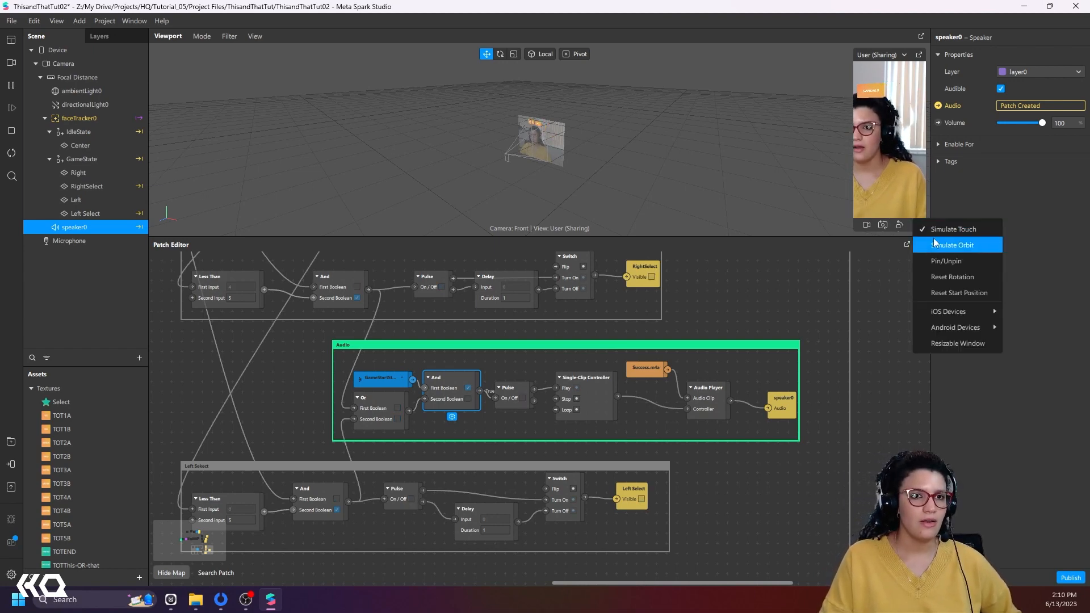
pyautogui.click(935, 244)
pyautogui.click(11, 62)
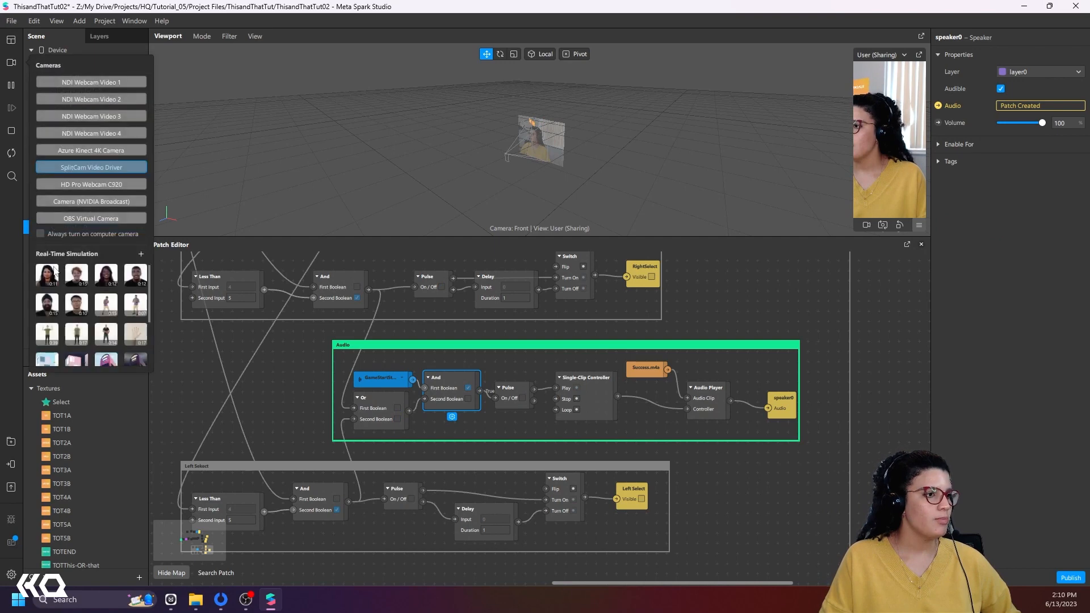
pyautogui.click(77, 282)
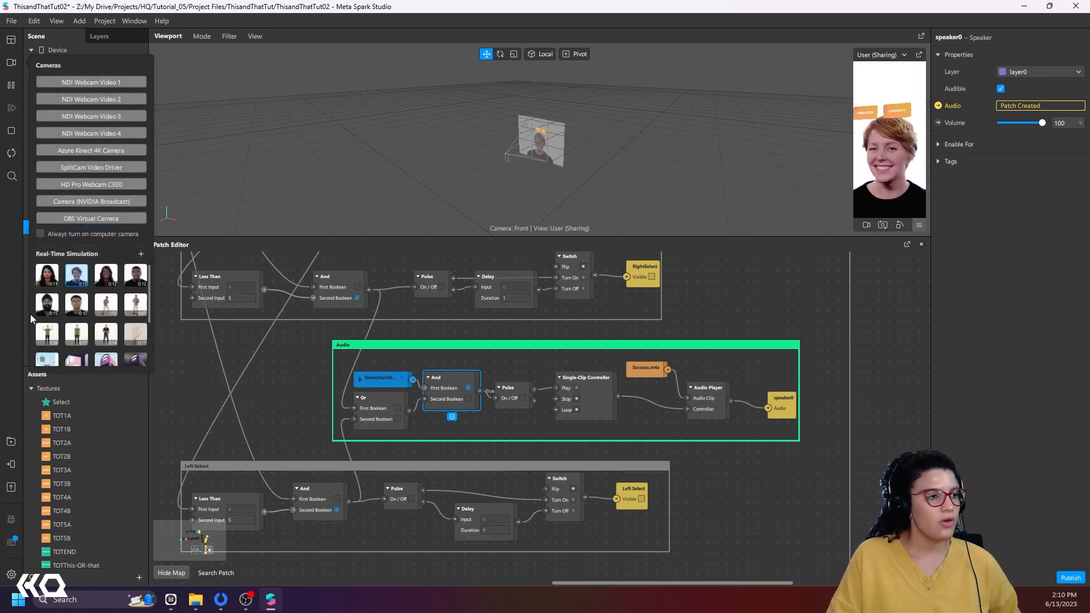
pyautogui.click(306, 400)
# Step: Shift the Audio comment's Receiver slightly left and set the speaker's volume to 0%
pyautogui.scroll(-4, 452, 381)
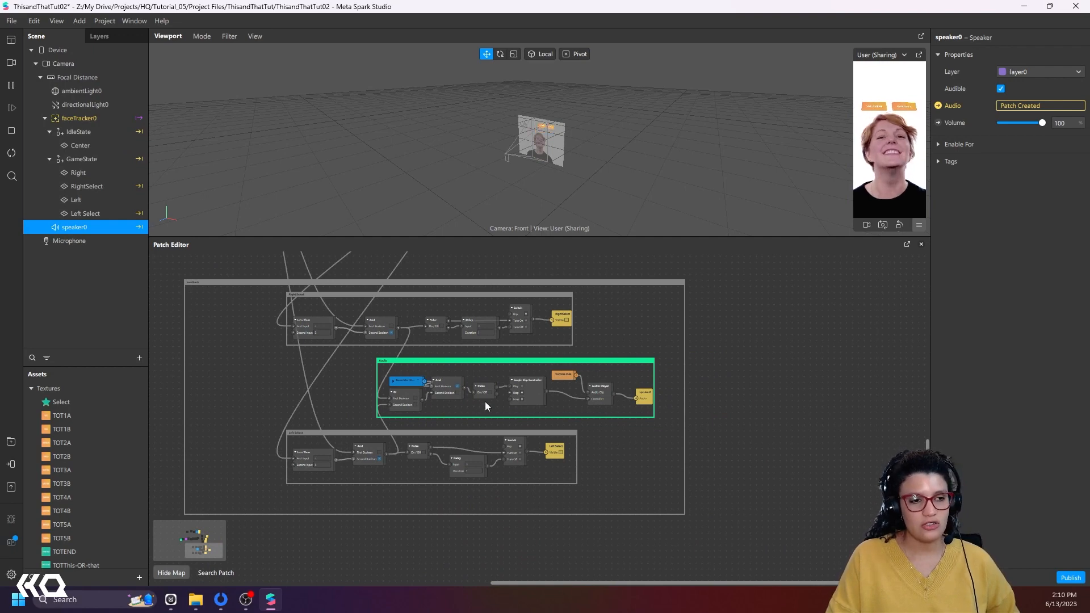
pyautogui.moveTo(405, 381); pyautogui.dragTo(398, 382)
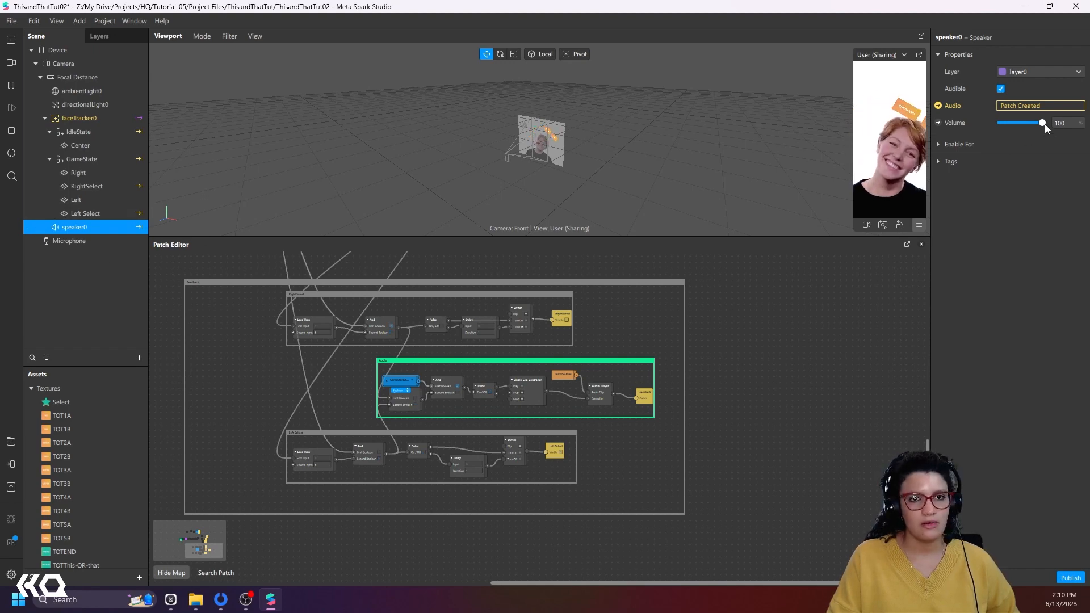
pyautogui.moveTo(1045, 124); pyautogui.dragTo(999, 124)
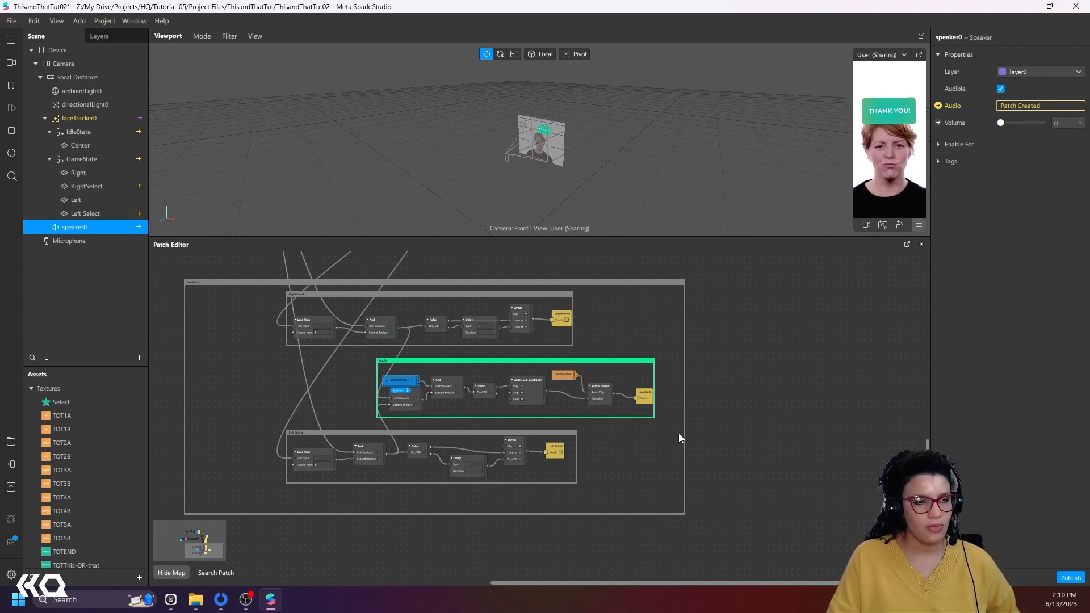
# Step: Resume the paused simulation video in the preview
pyautogui.scroll(3, 733, 340)
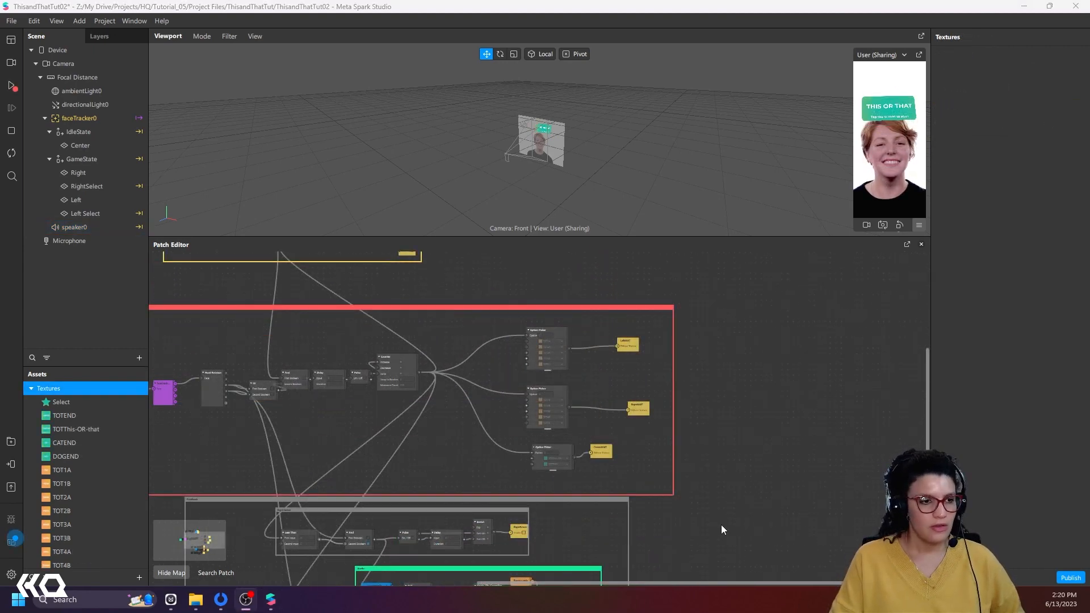
pyautogui.moveTo(718, 523); pyautogui.dragTo(812, 450)
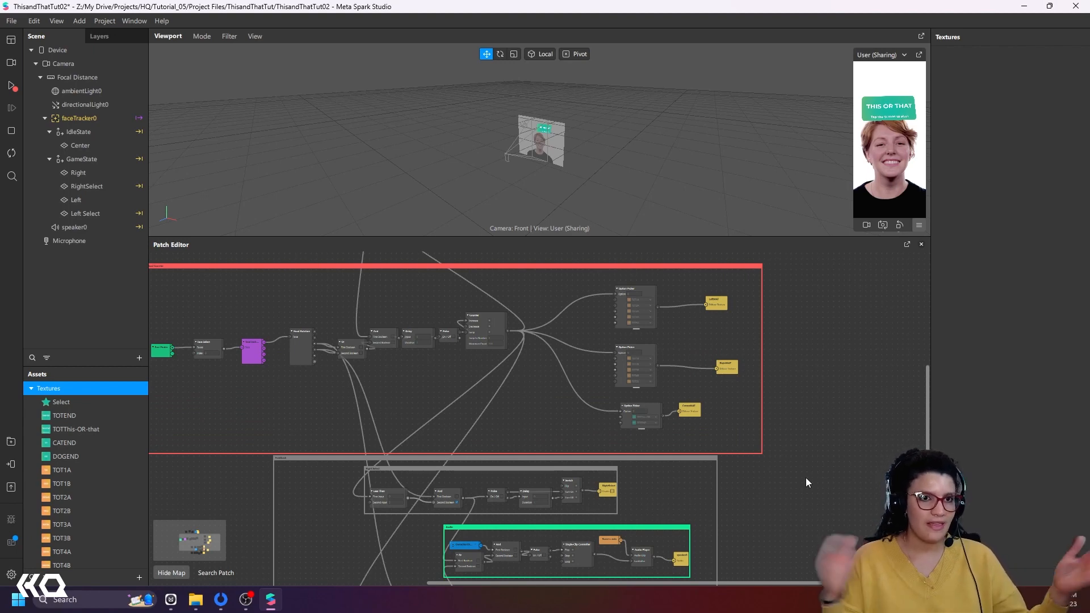
pyautogui.click(13, 87)
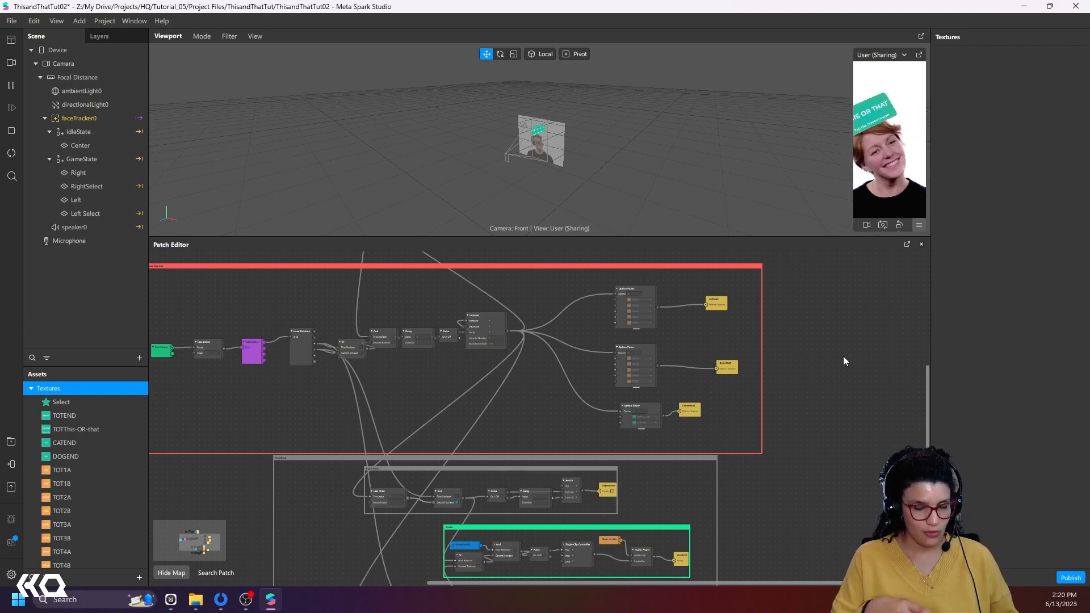
# Step: Switch to Milanote and review the Dog or Cat map, checking which animal each answer card is marked with
pyautogui.click(167, 605)
pyautogui.click(161, 566)
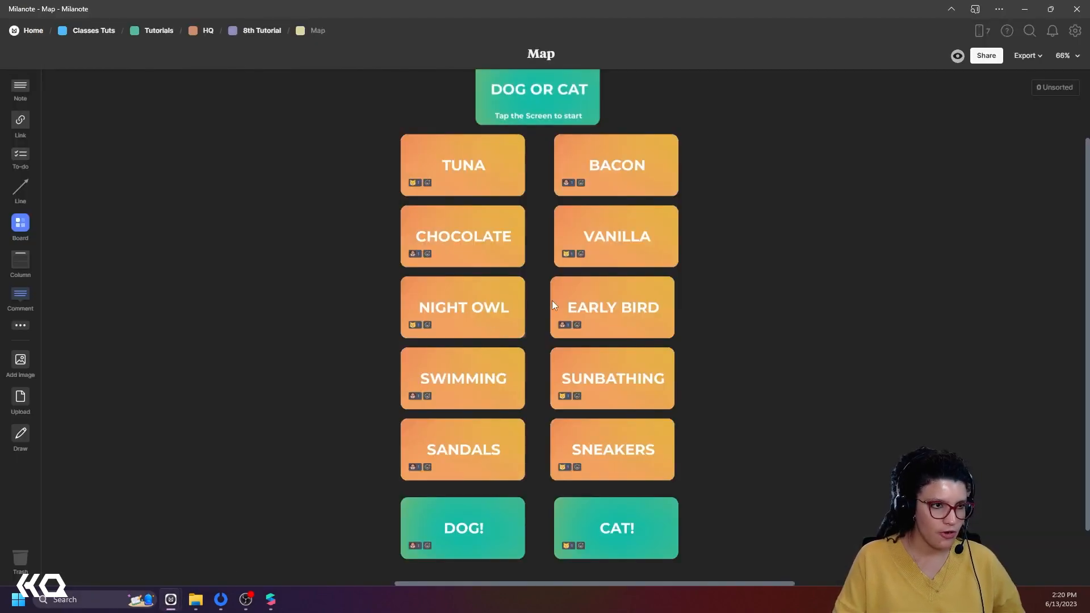
pyautogui.keyDown('ctrl'); pyautogui.scroll(2, 490, 166); pyautogui.keyUp('ctrl')
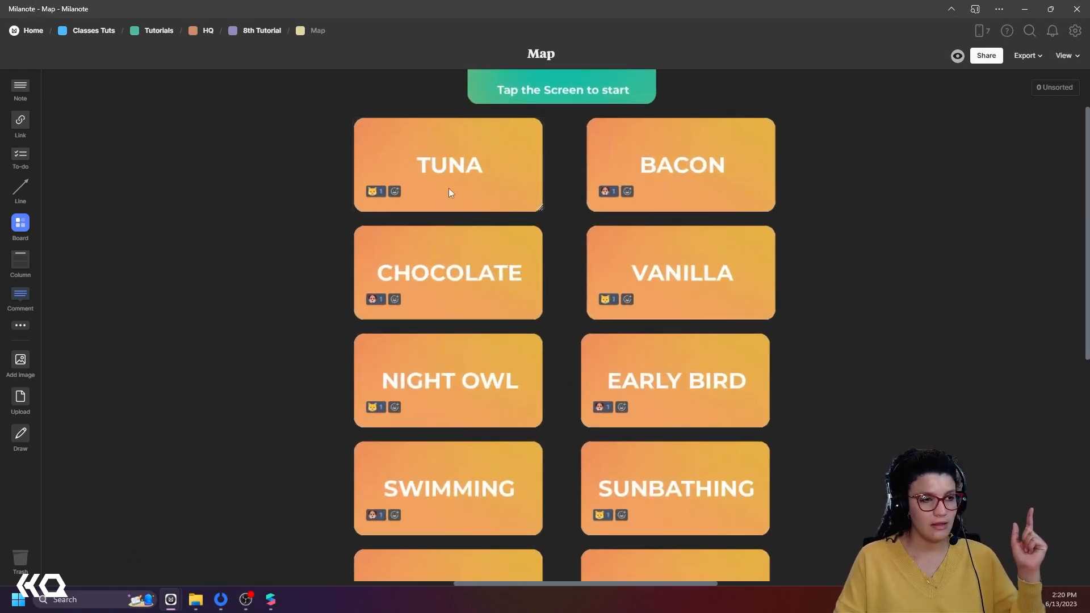
pyautogui.scroll(-3, 447, 184)
pyautogui.scroll(4, 447, 179)
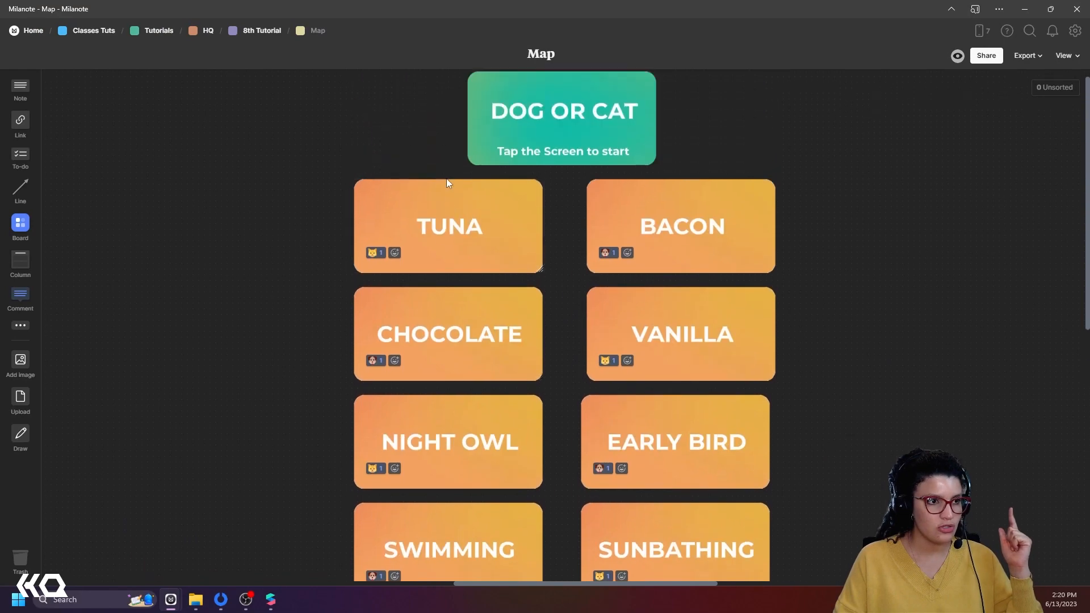
pyautogui.scroll(-3, 451, 420)
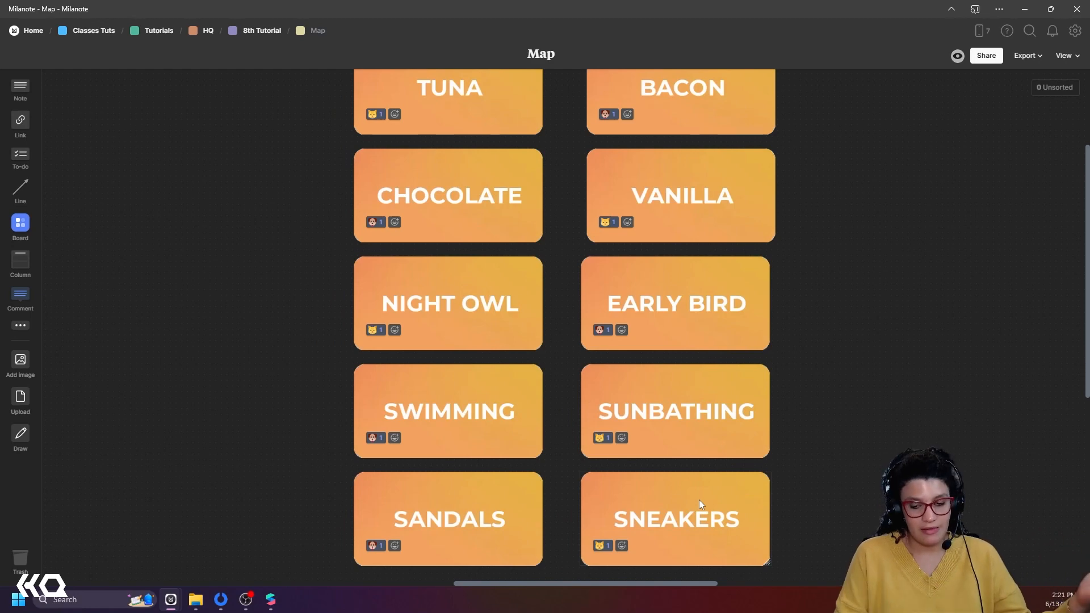
# Step: Switch to Meta Spark Studio and disconnect the Counter from all three Option Picker patches
pyautogui.click(270, 599)
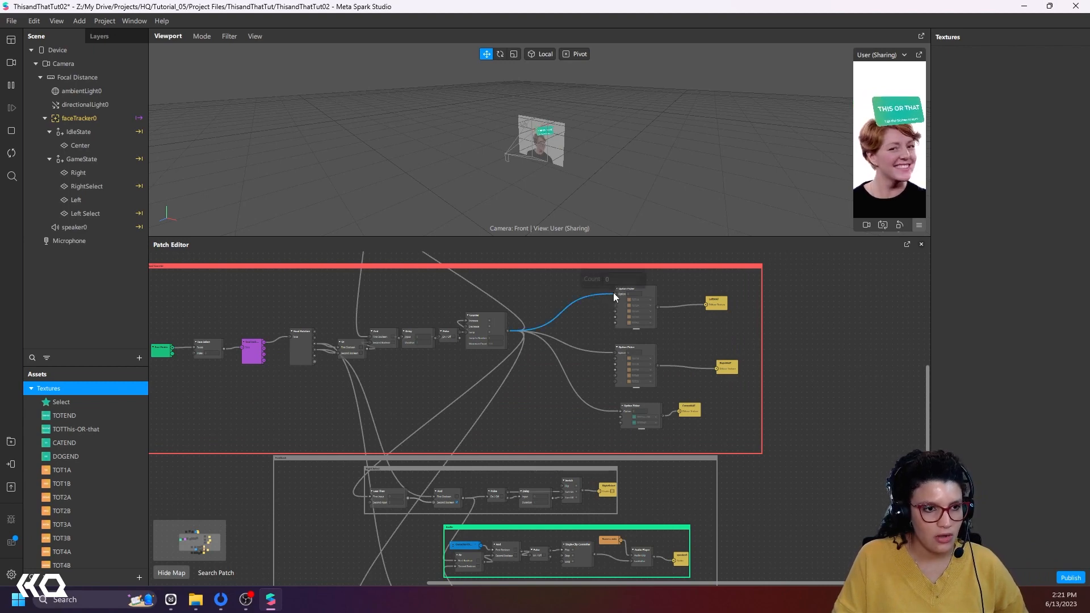
pyautogui.scroll(3, 613, 353)
pyautogui.rightClick(613, 352)
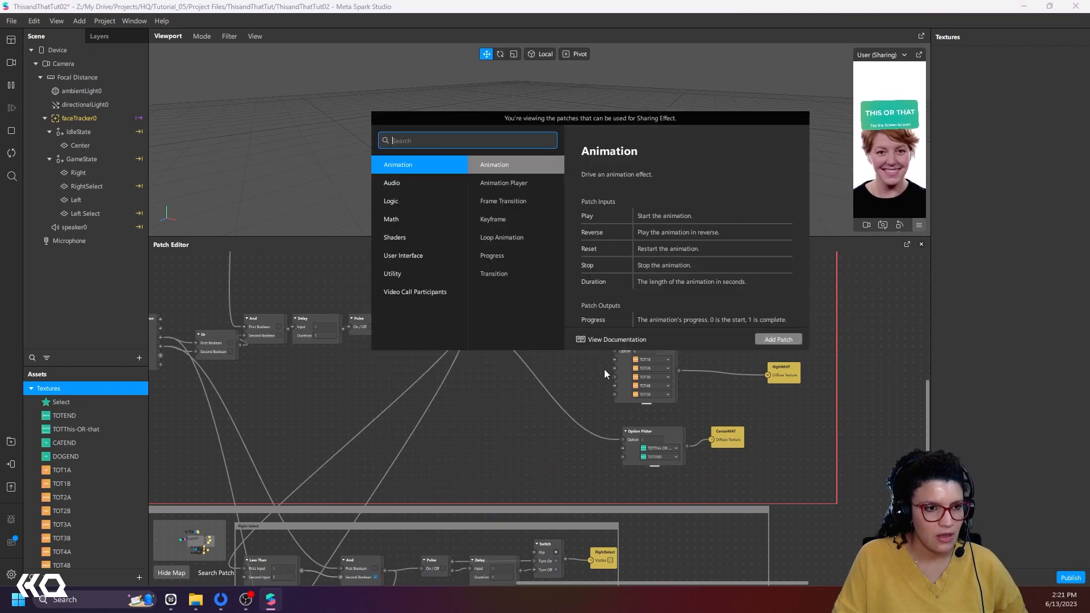
pyautogui.click(604, 370)
pyautogui.moveTo(622, 440); pyautogui.dragTo(585, 437)
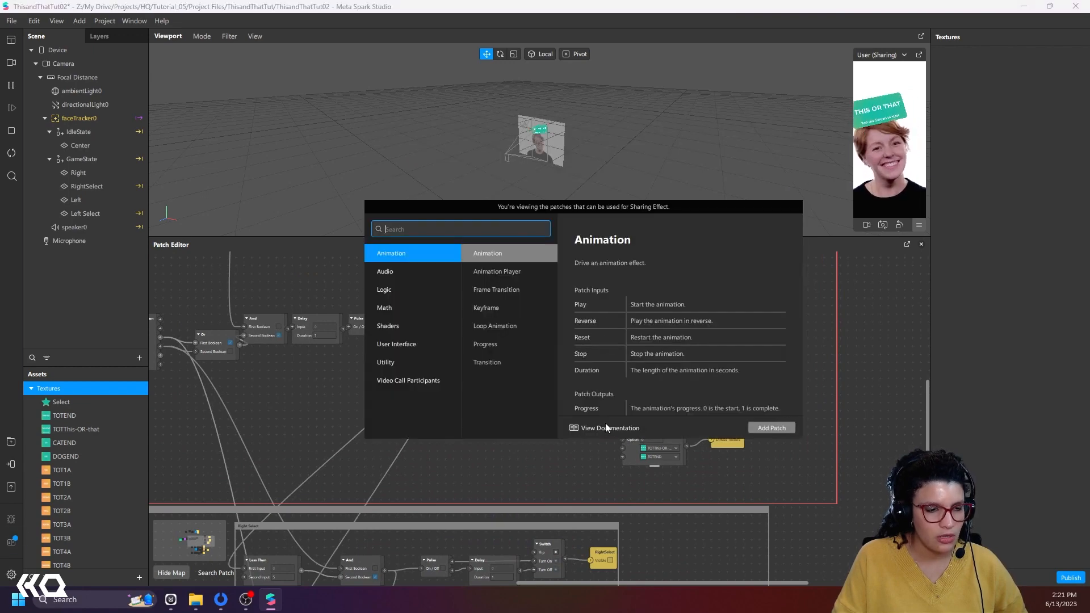
pyautogui.press('Escape')
pyautogui.moveTo(613, 262); pyautogui.dragTo(585, 371)
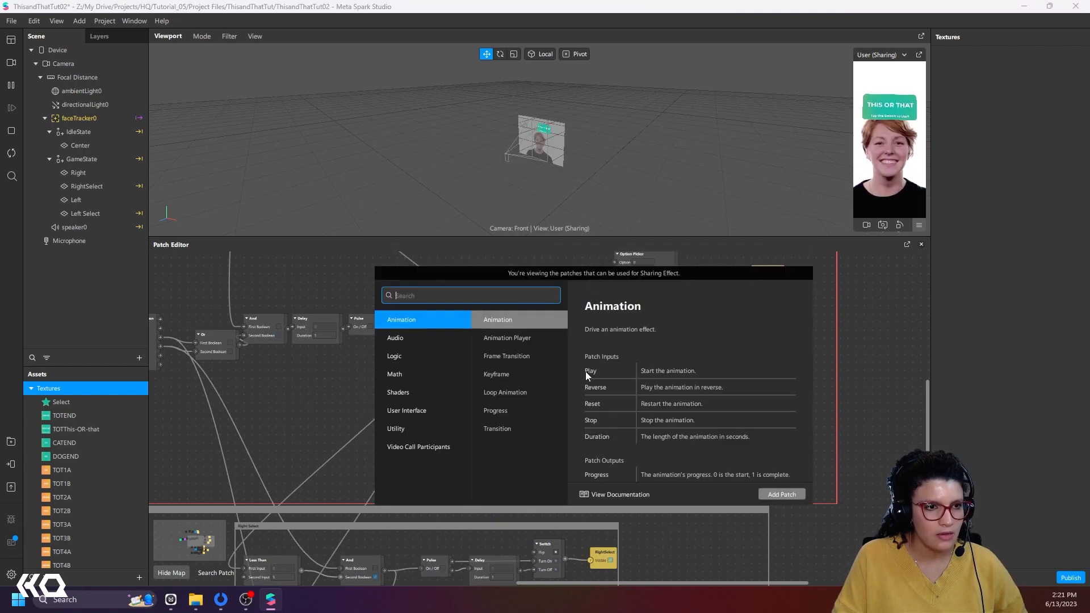
pyautogui.press('Escape')
# Step: Move the three Option Pickers and their material patches together out of the red comment, into the empty space to its right
pyautogui.scroll(-3, 531, 347)
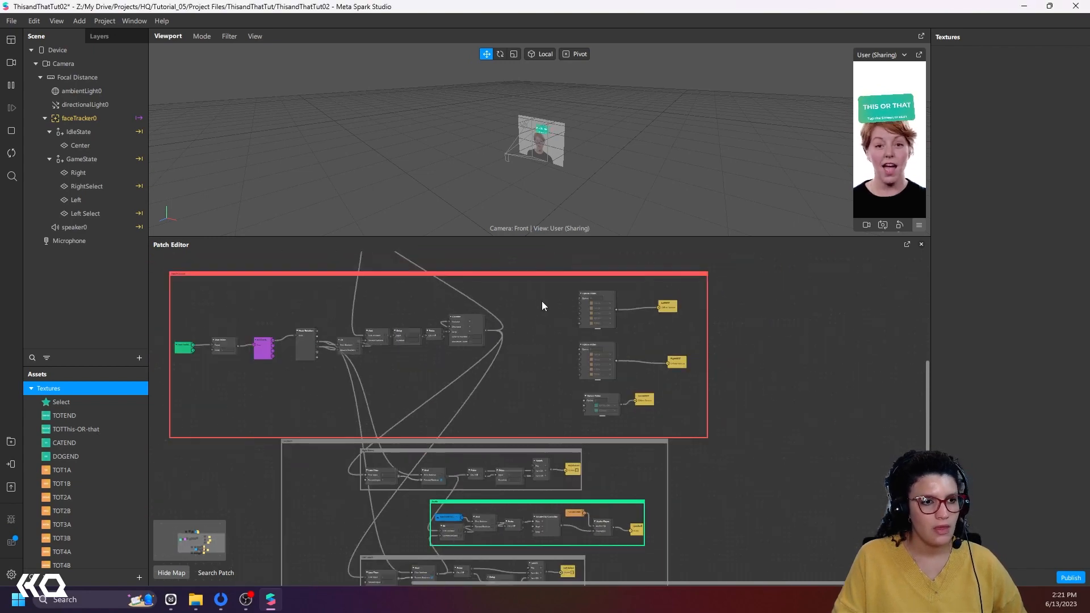
pyautogui.moveTo(548, 293); pyautogui.dragTo(668, 391)
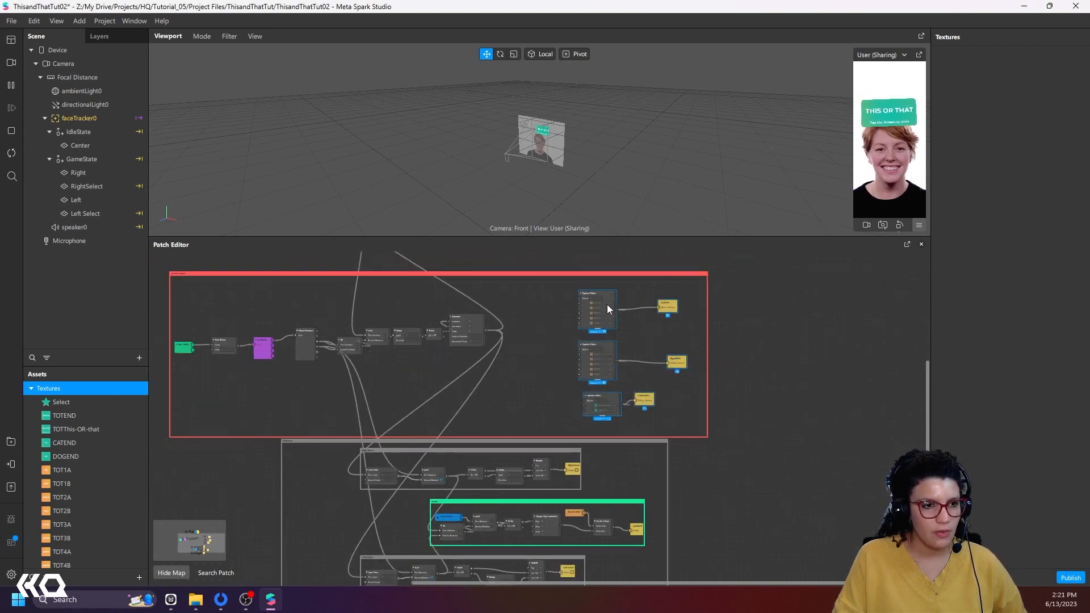
pyautogui.moveTo(607, 309); pyautogui.dragTo(915, 379)
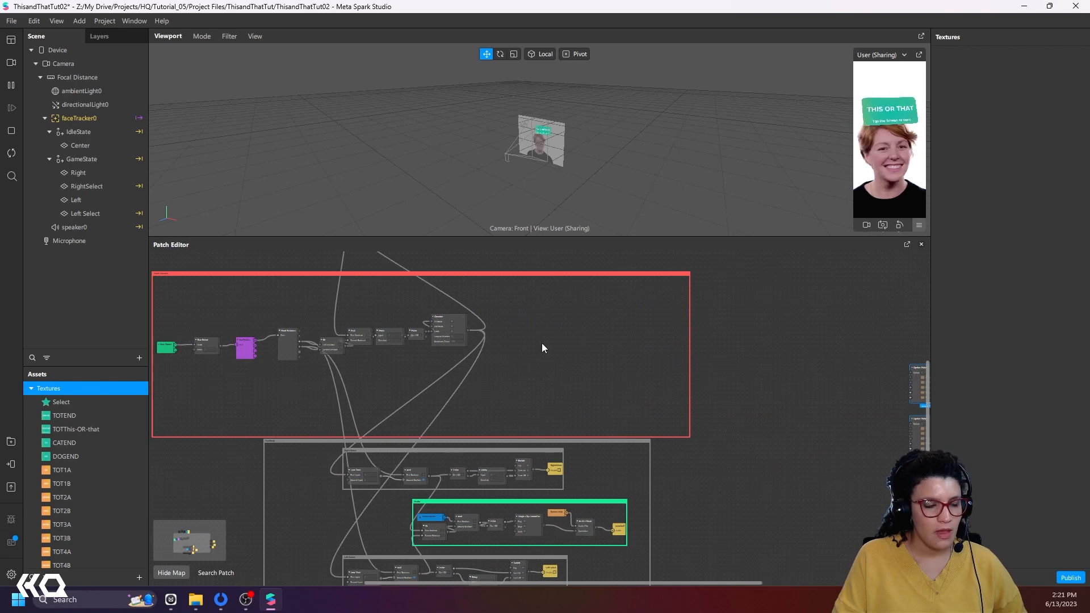
# Step: Add an Equals Exactly patch fed by the Counter's output and place it to the Counter's upper right
pyautogui.scroll(3, 523, 341)
pyautogui.scroll(2, 516, 347)
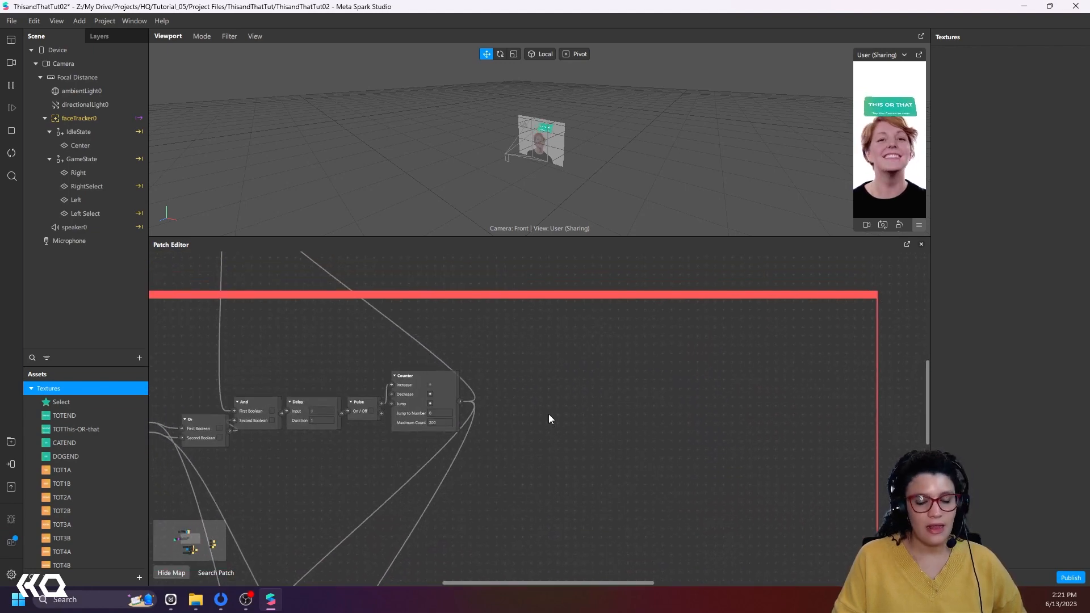
pyautogui.scroll(-1, 533, 410)
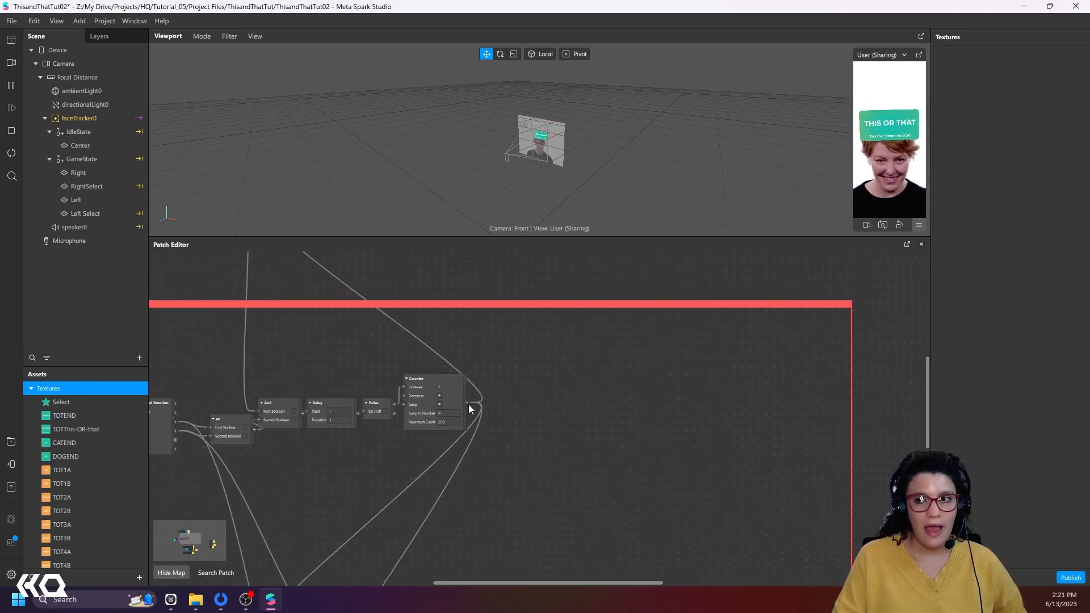
pyautogui.moveTo(469, 404); pyautogui.dragTo(544, 371)
pyautogui.write('equal')
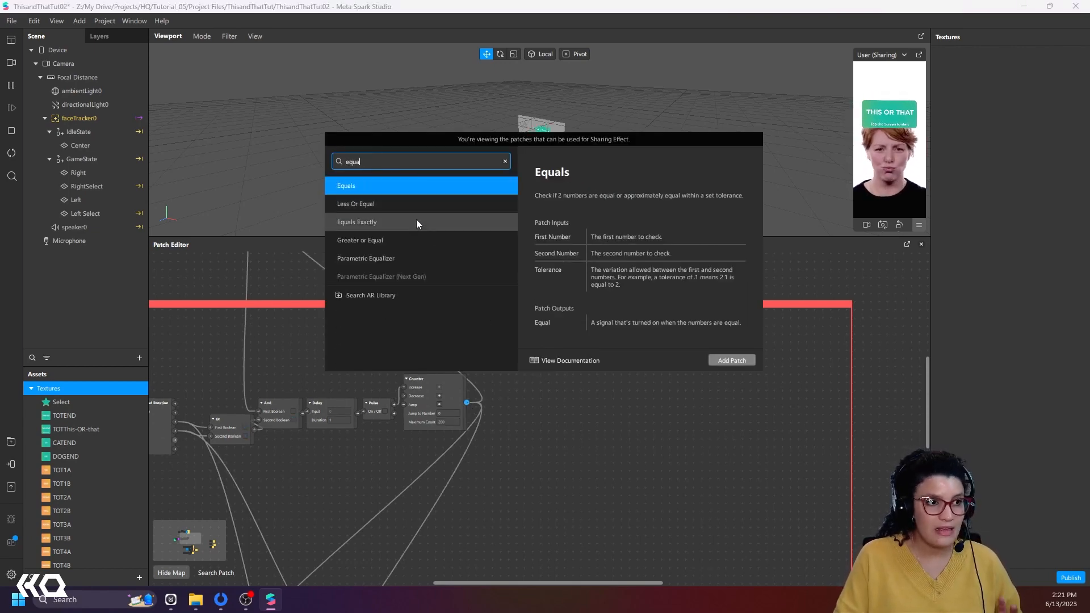
pyautogui.click(416, 222)
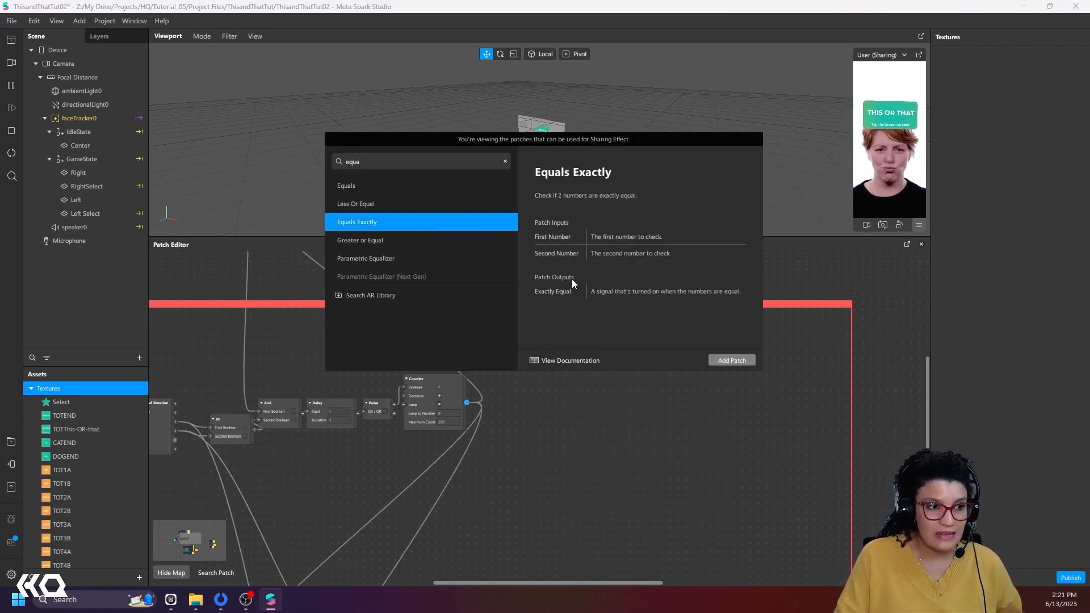
pyautogui.click(718, 360)
pyautogui.moveTo(587, 377); pyautogui.dragTo(585, 338)
# Step: Add an And patch with its First Boolean fed by the Equals Exactly output
pyautogui.doubleClick(628, 372)
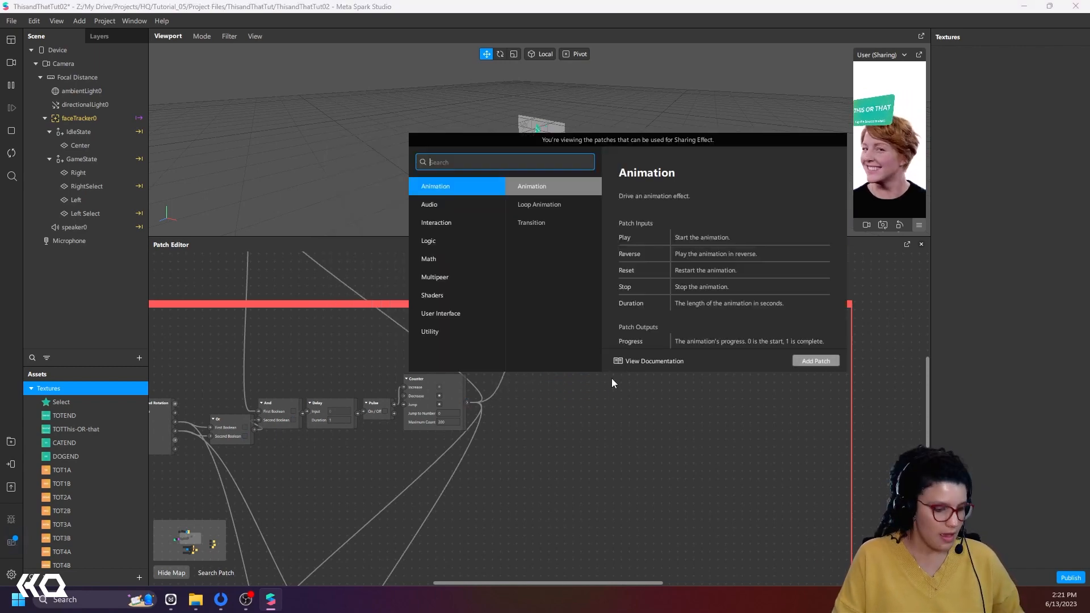
pyautogui.write('and')
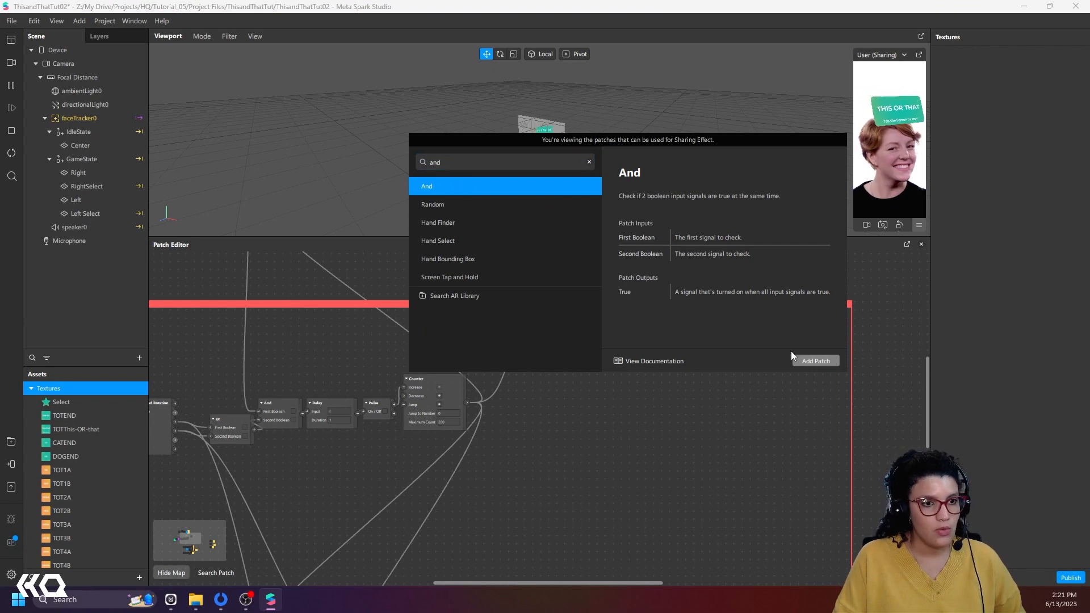
pyautogui.click(815, 361)
pyautogui.moveTo(572, 411); pyautogui.dragTo(689, 421, button='middle')
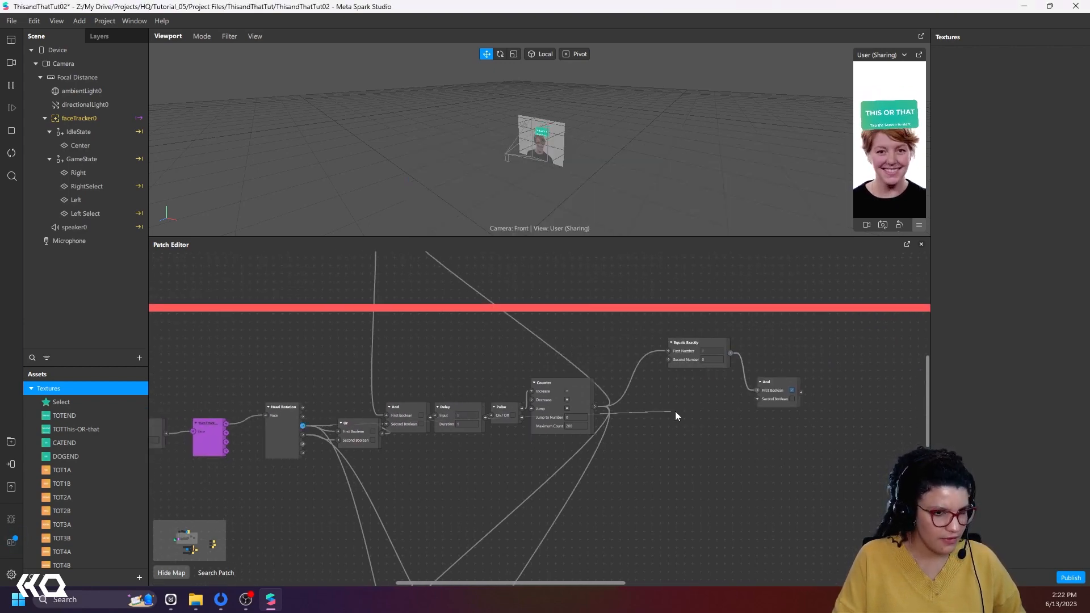
pyautogui.moveTo(676, 416); pyautogui.dragTo(757, 399)
pyautogui.moveTo(808, 430); pyautogui.dragTo(720, 431, button='middle')
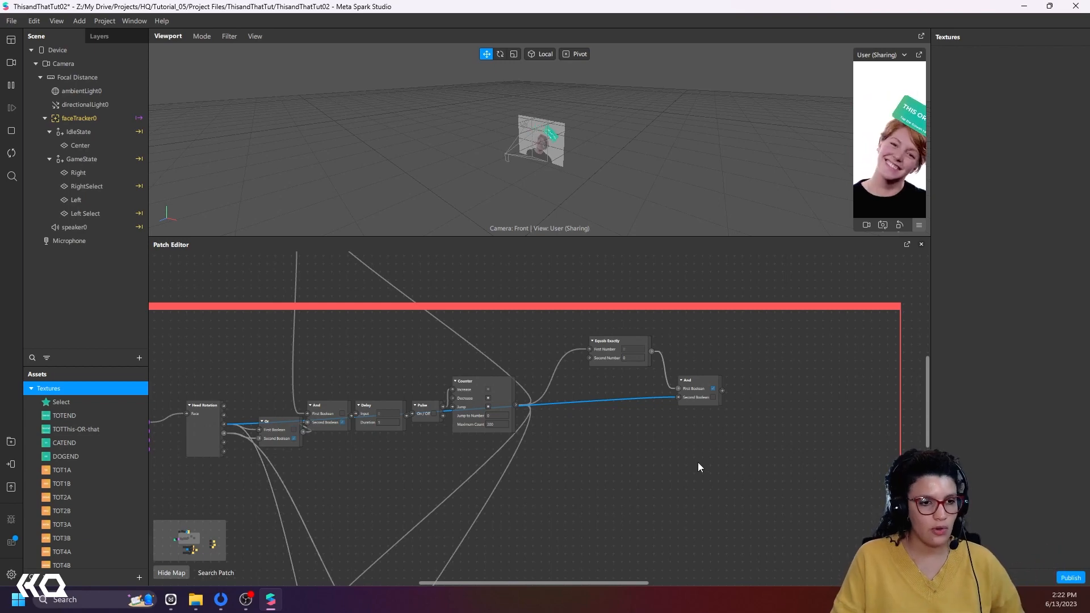
pyautogui.moveTo(648, 401); pyautogui.dragTo(648, 401)
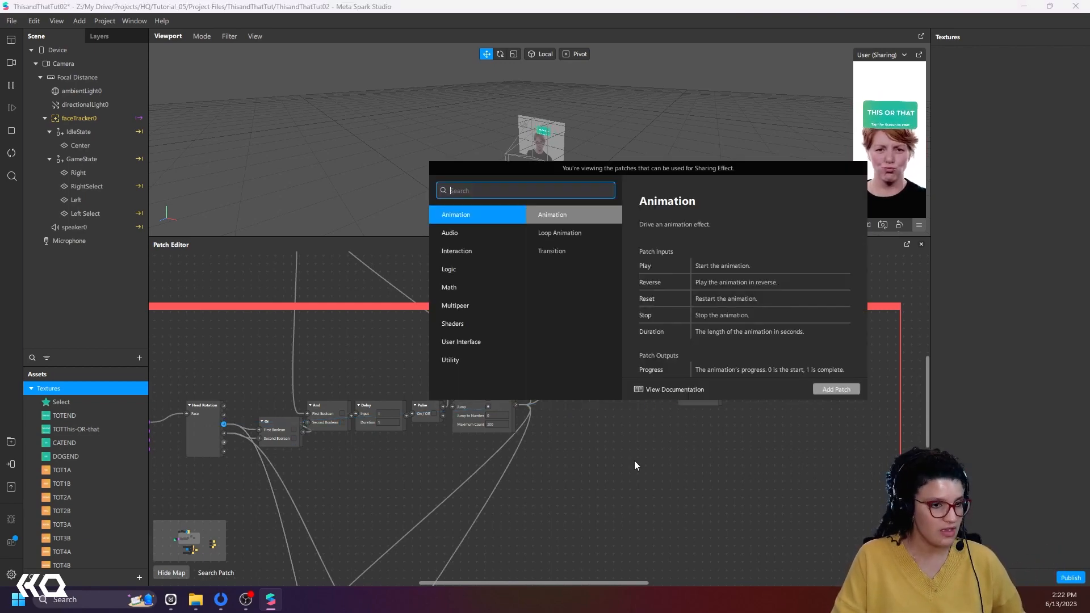
pyautogui.click(634, 461)
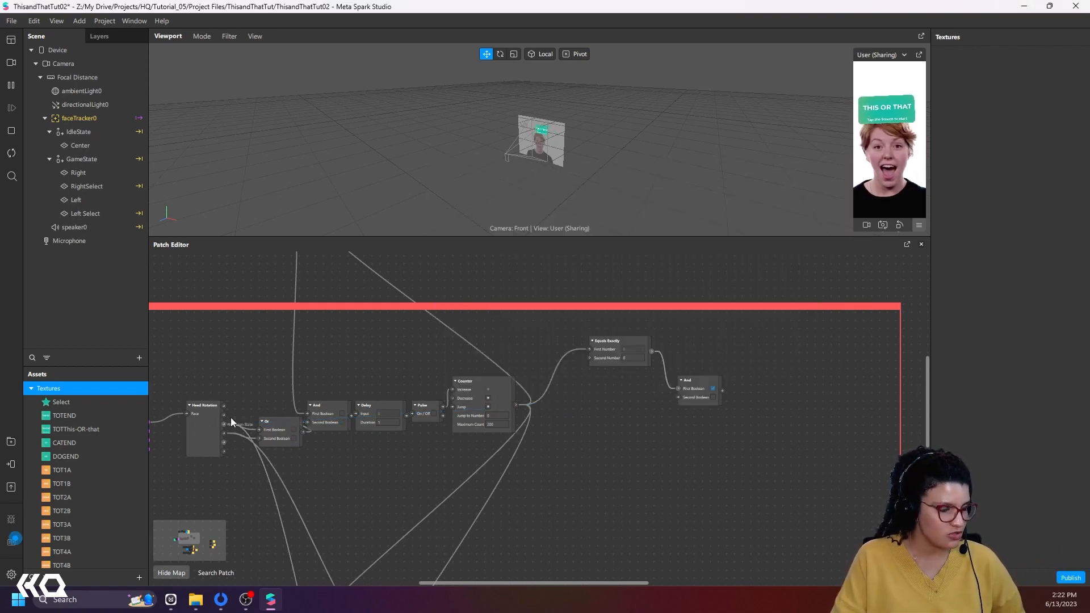
# Step: Add a Sender to Head Rotation's left-lean output, name it Left Lean Sender and set its type to Boolean
pyautogui.moveTo(224, 424); pyautogui.dragTo(245, 383)
pyautogui.write('sender')
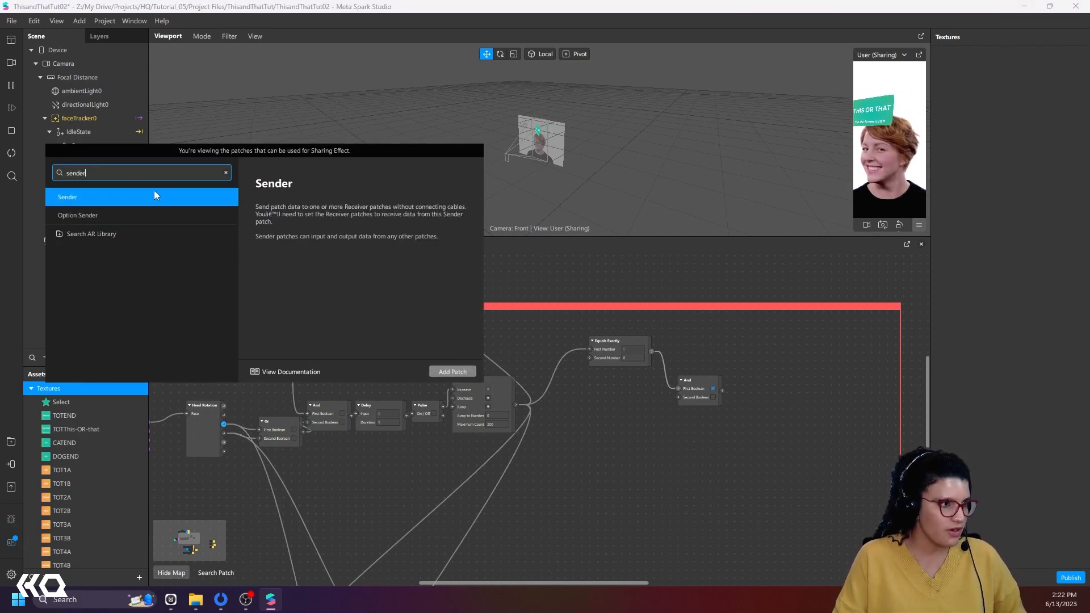
pyautogui.click(126, 200)
pyautogui.click(437, 372)
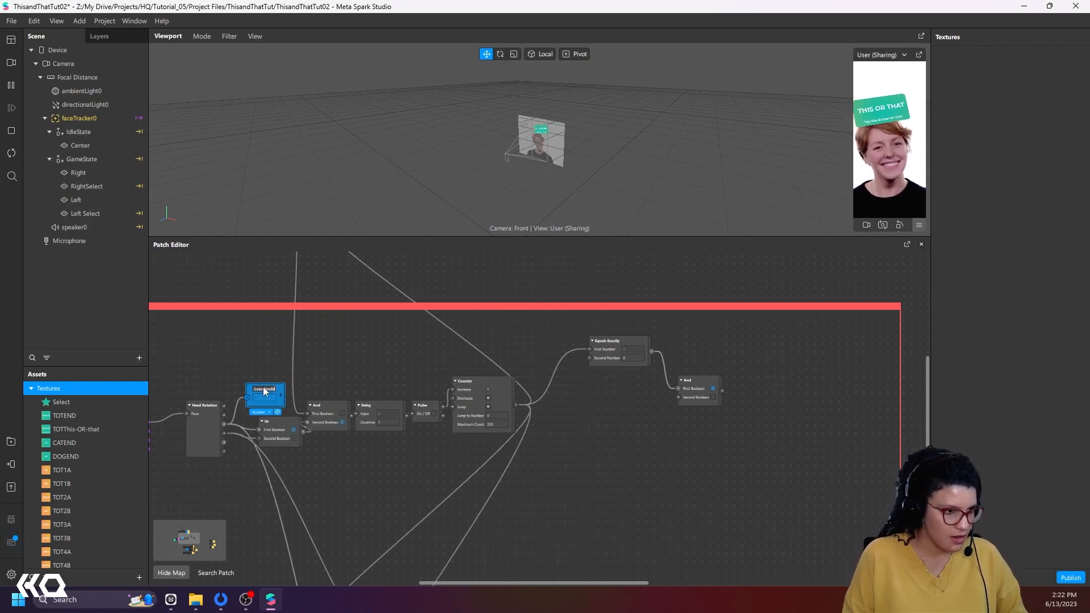
pyautogui.write('r')
pyautogui.press('Return')
pyautogui.click(267, 421)
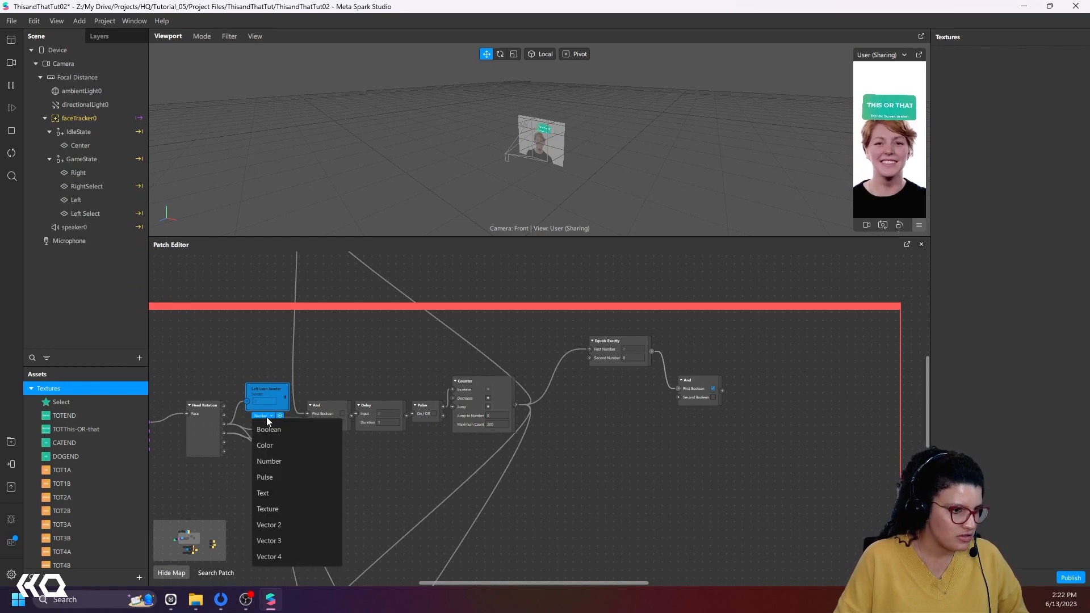
pyautogui.click(275, 428)
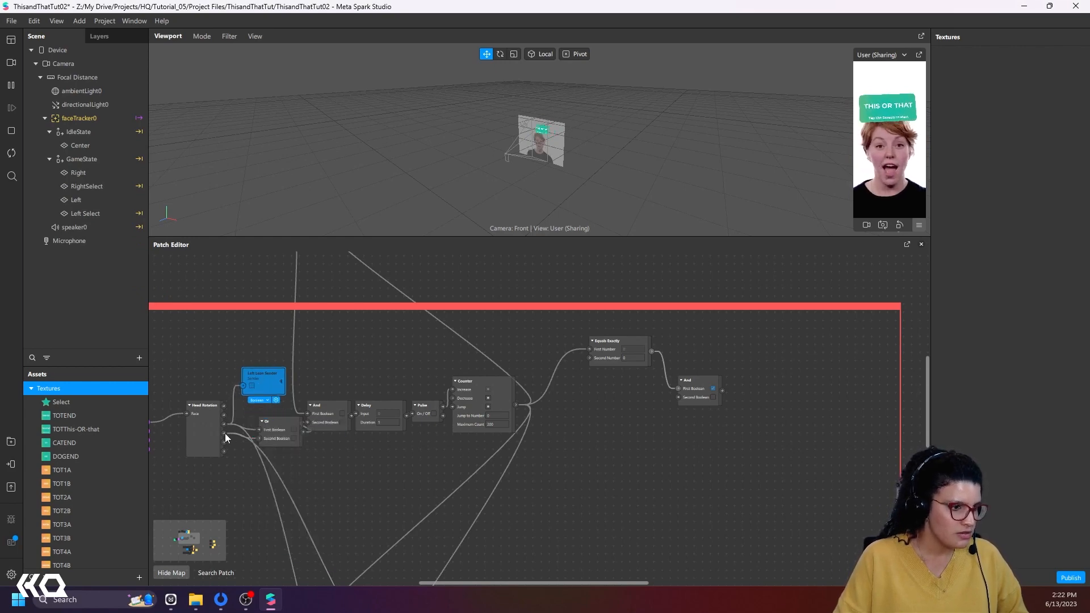
# Step: Add a Sender to Head Rotation's right-lean output, name it Right Lean Sender and set its type to Boolean
pyautogui.doubleClick(252, 475)
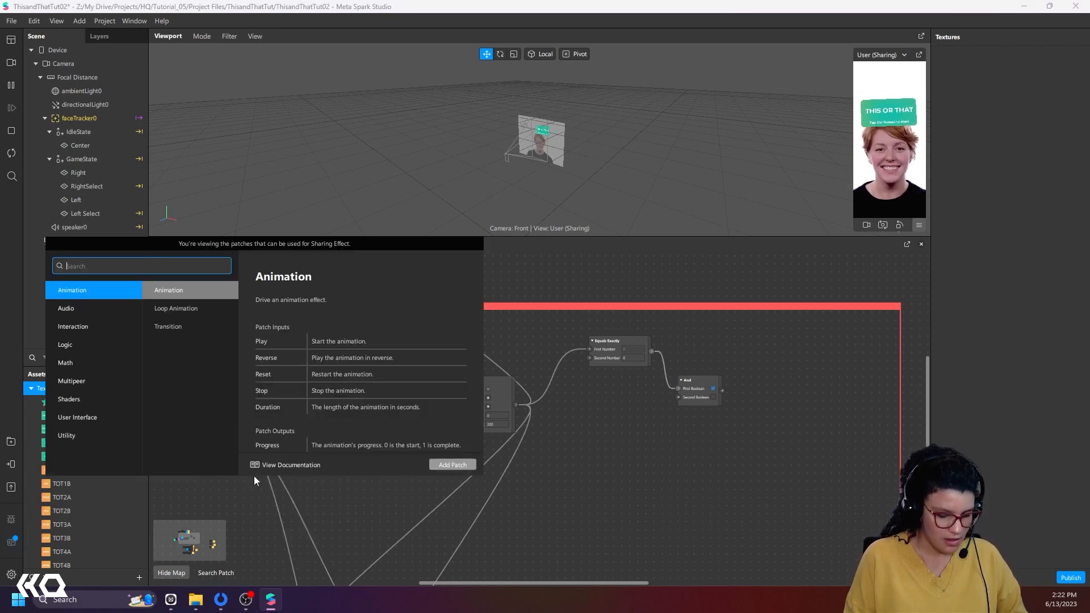
pyautogui.write('sende')
pyautogui.click(447, 464)
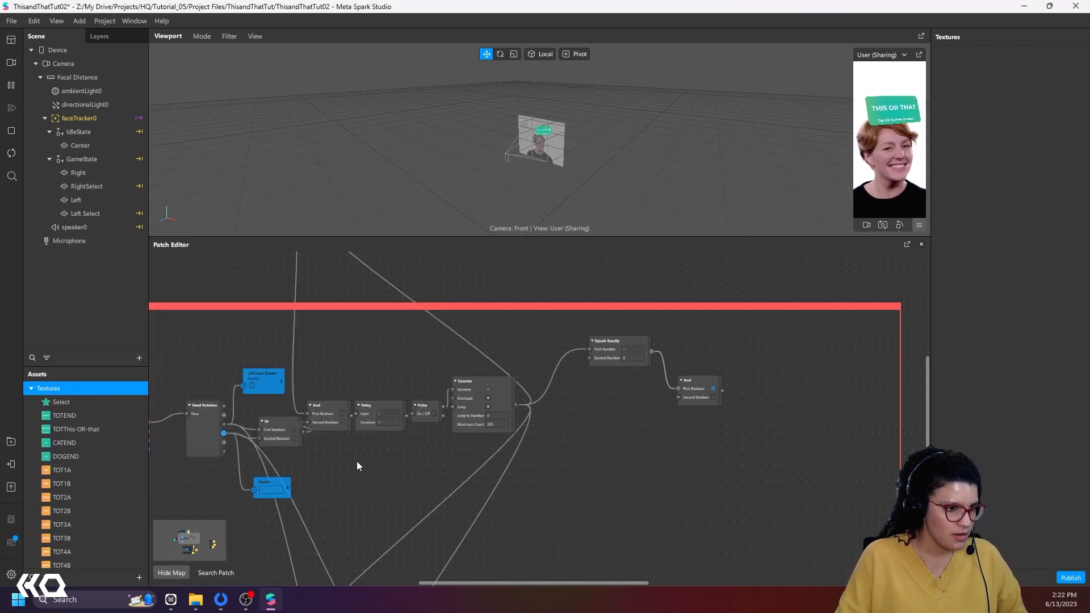
pyautogui.doubleClick(275, 483)
pyautogui.write('Right')
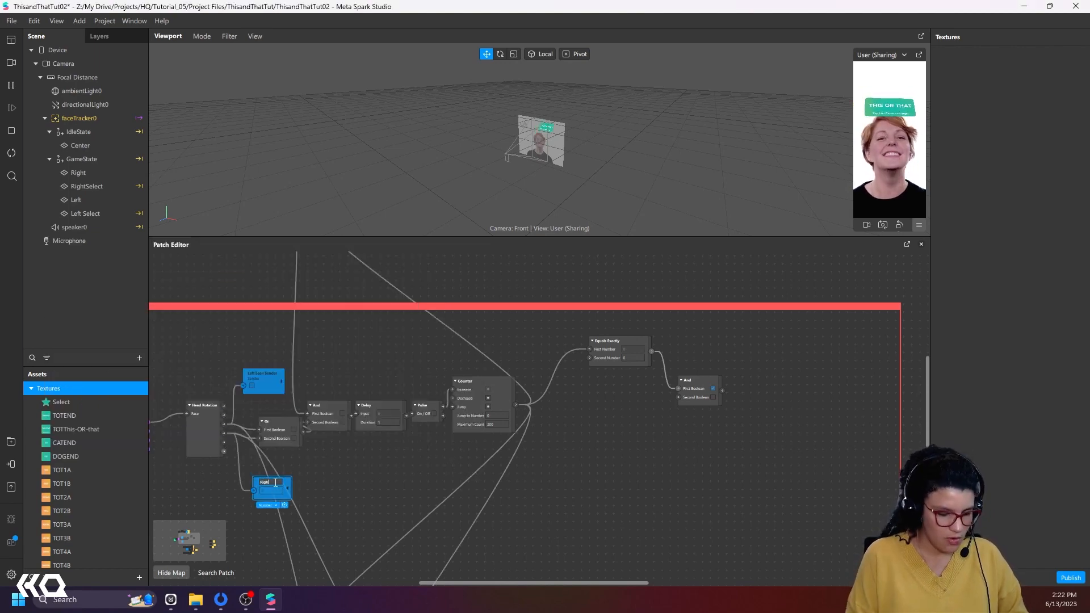
pyautogui.write('er')
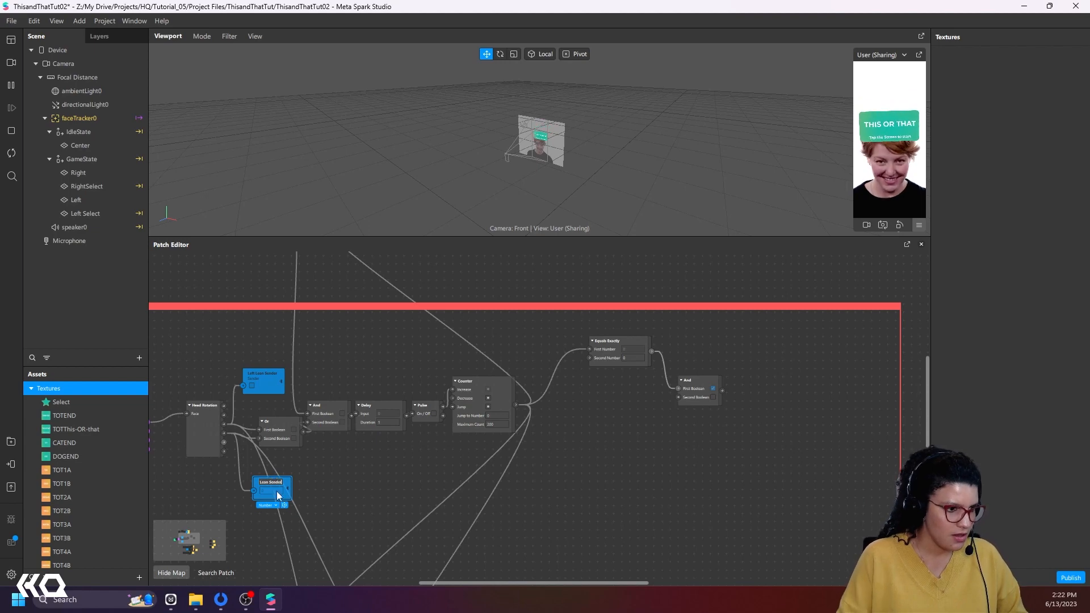
pyautogui.press('Return')
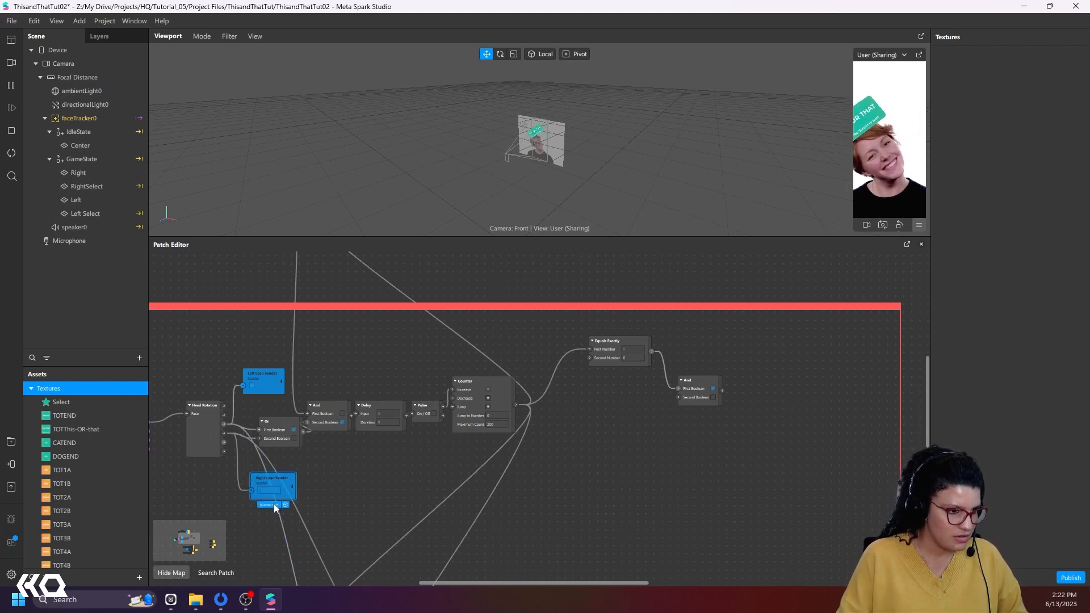
pyautogui.click(273, 503)
pyautogui.click(286, 448)
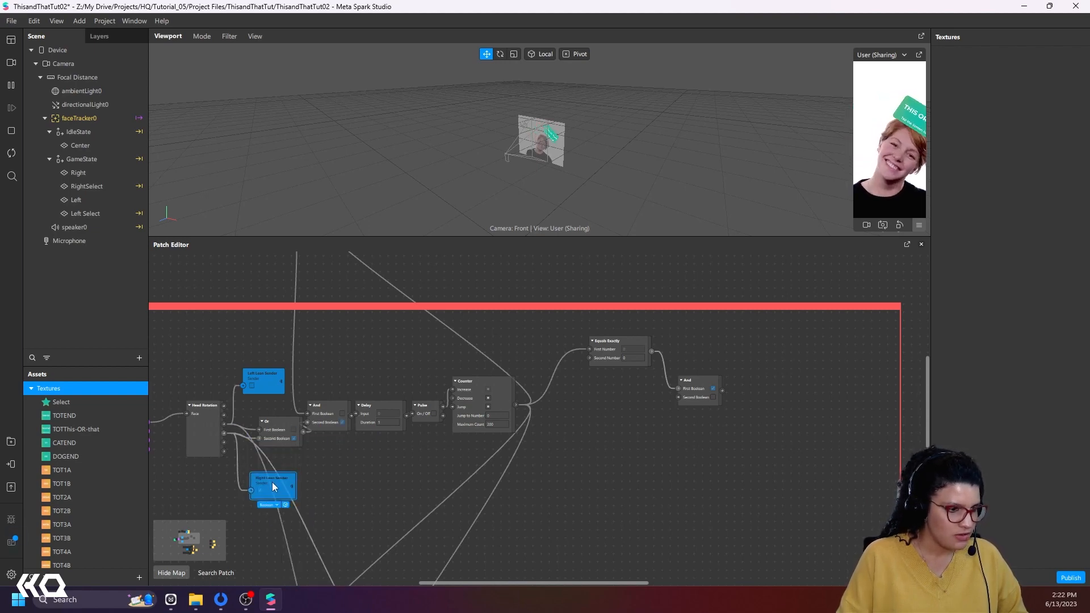
pyautogui.moveTo(262, 481); pyautogui.dragTo(269, 472)
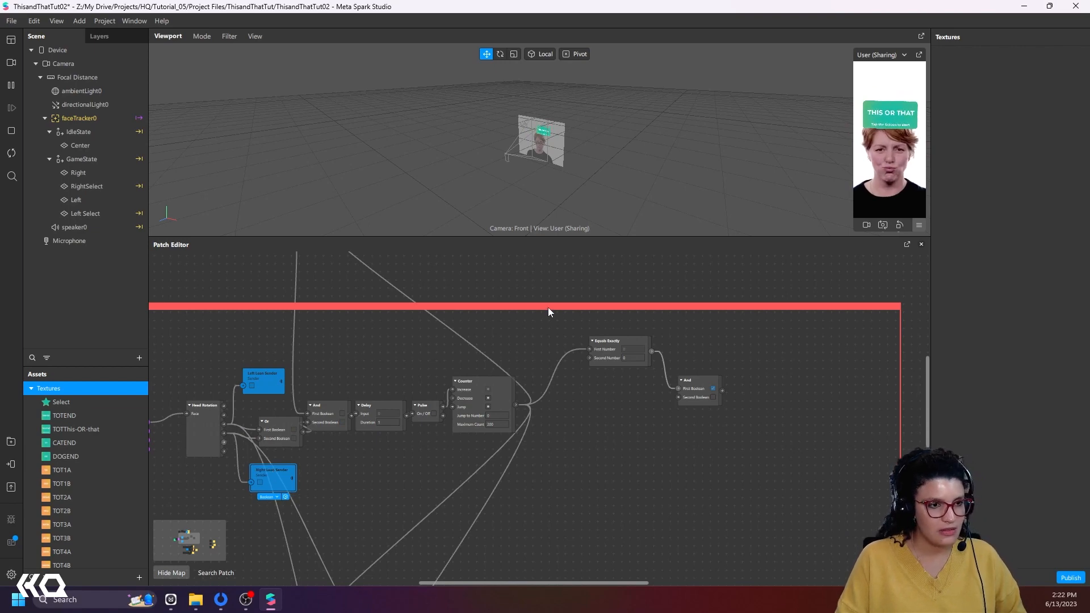
# Step: Add a Receiver patch and place it just below the Equals Exactly patch
pyautogui.doubleClick(601, 398)
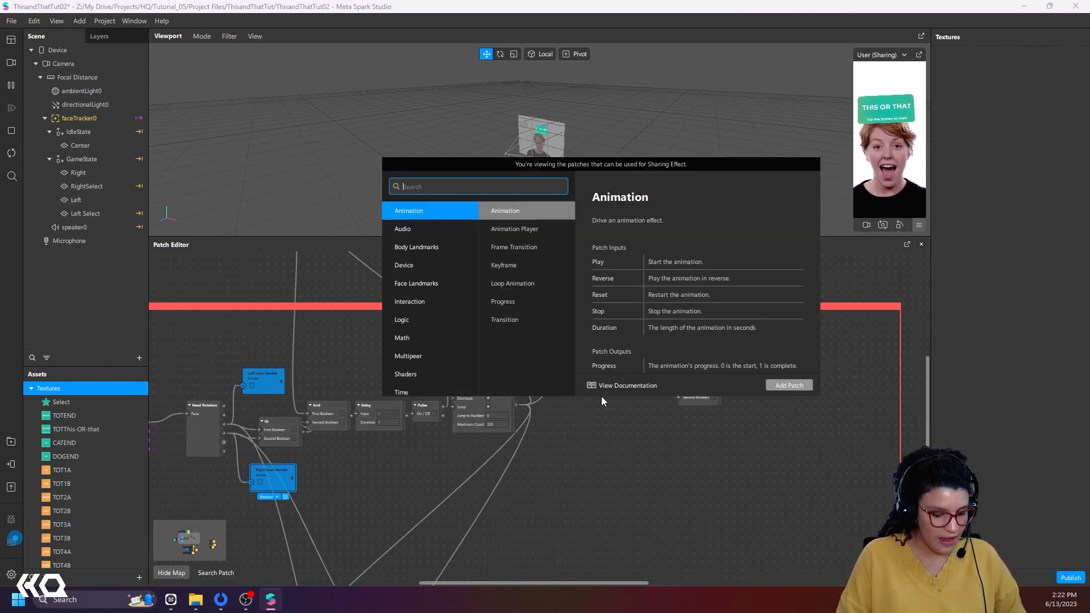
pyautogui.write('b')
pyautogui.press('BackSpace')
pyautogui.write('re')
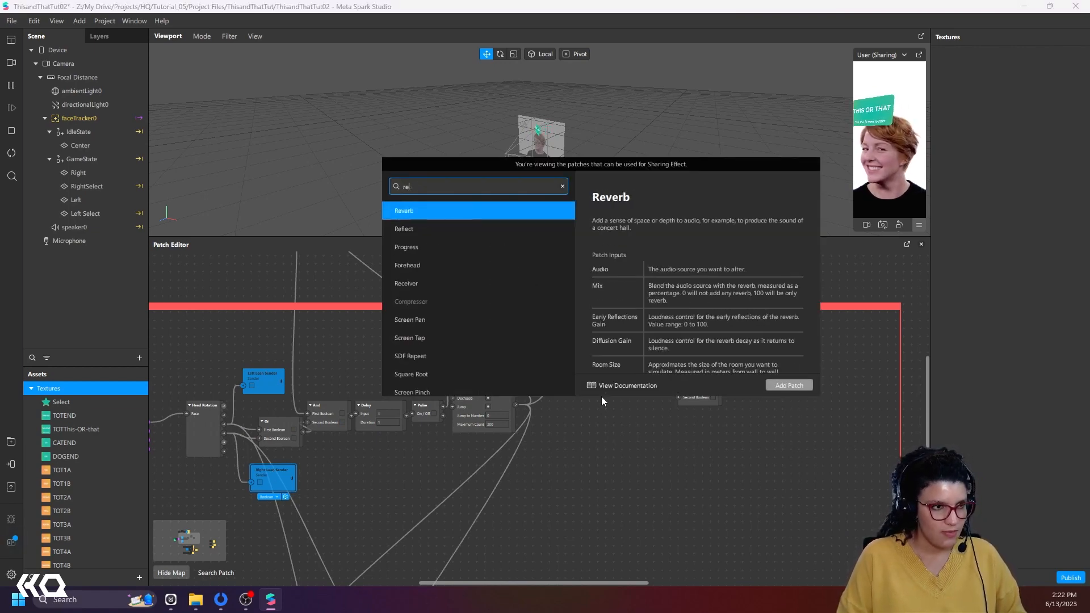
pyautogui.write('ce')
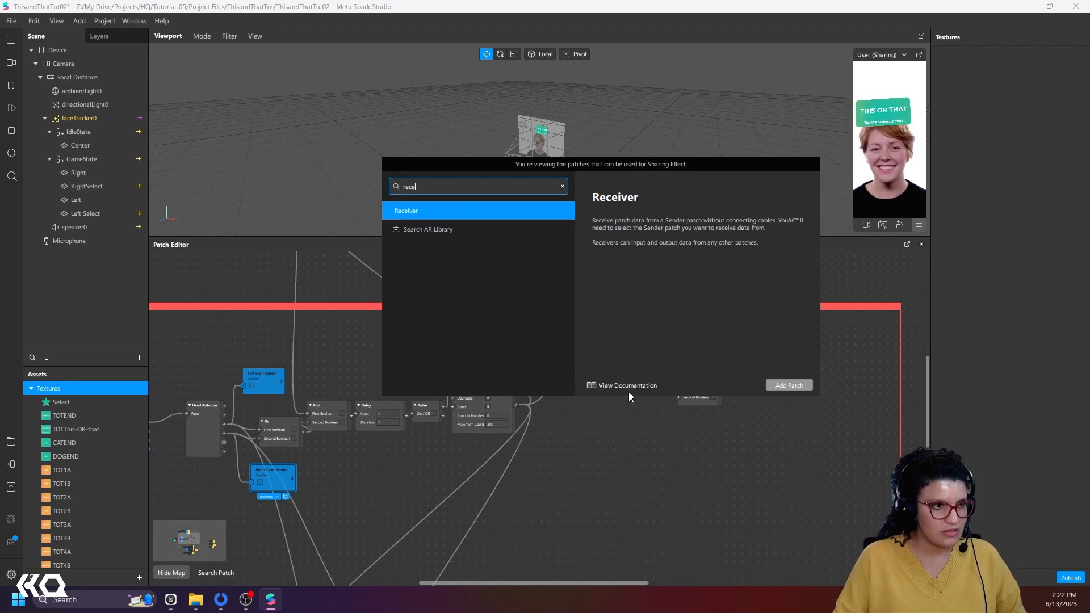
pyautogui.click(774, 385)
pyautogui.moveTo(600, 404); pyautogui.dragTo(587, 383)
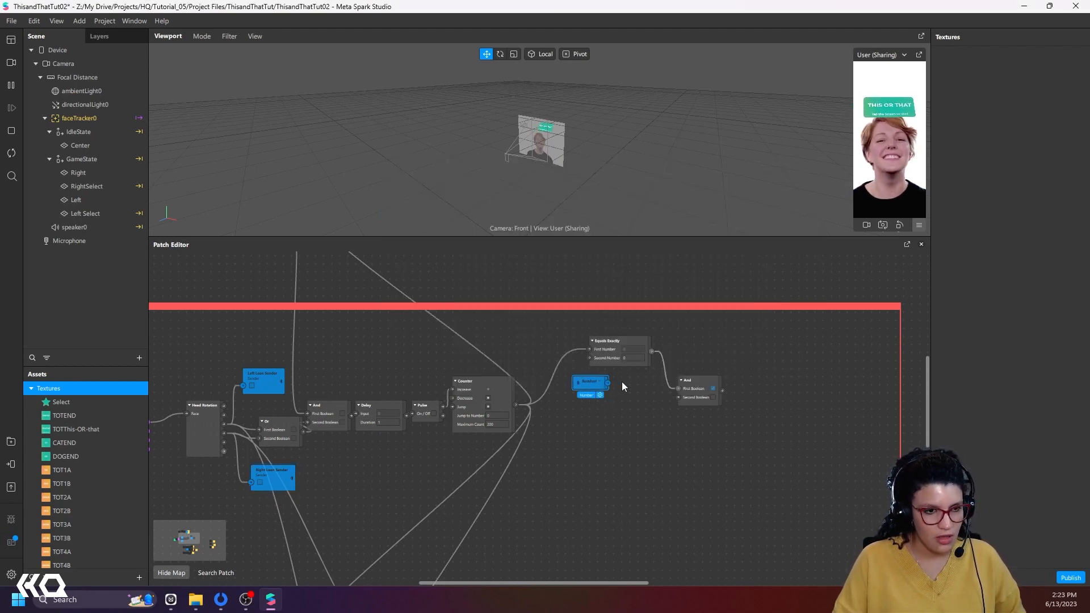
# Step: Wire the Receiver into the And patch's Second Boolean and set its source to Left Lean Sender
pyautogui.moveTo(683, 400); pyautogui.dragTo(678, 398)
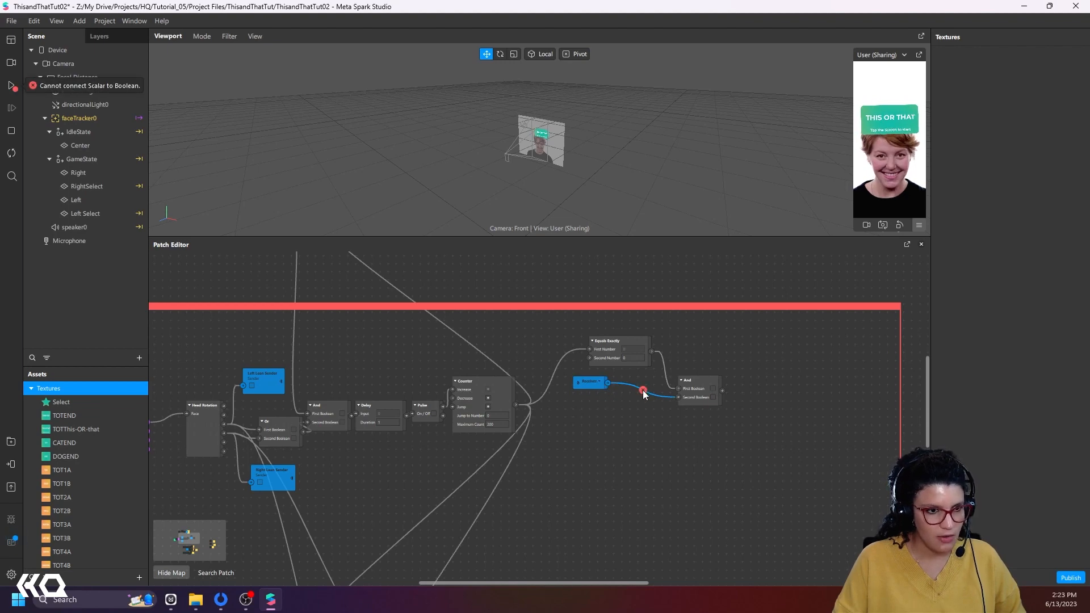
pyautogui.click(600, 383)
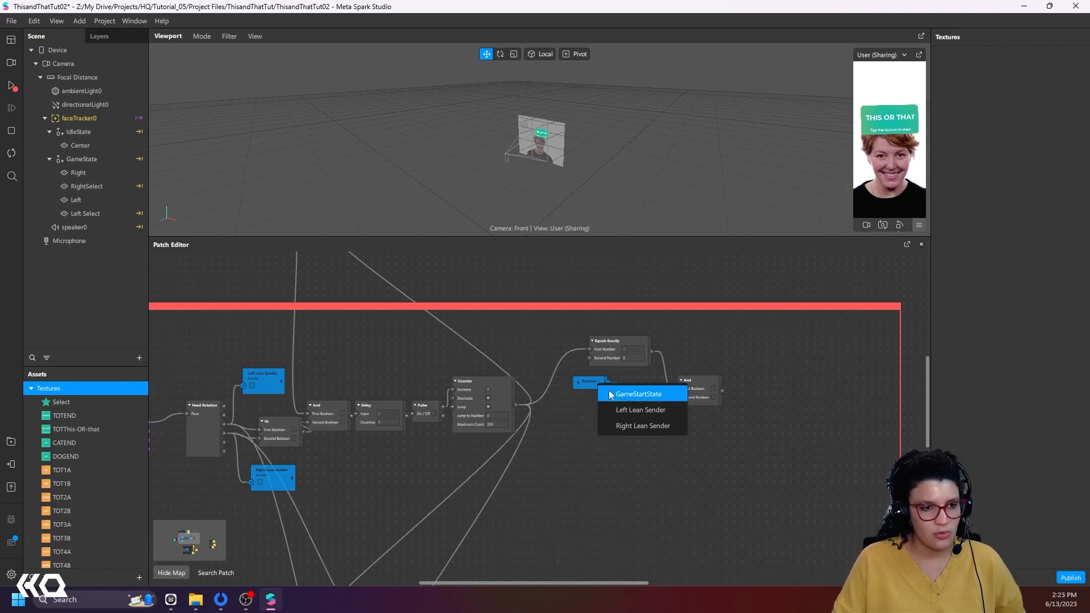
pyautogui.click(630, 409)
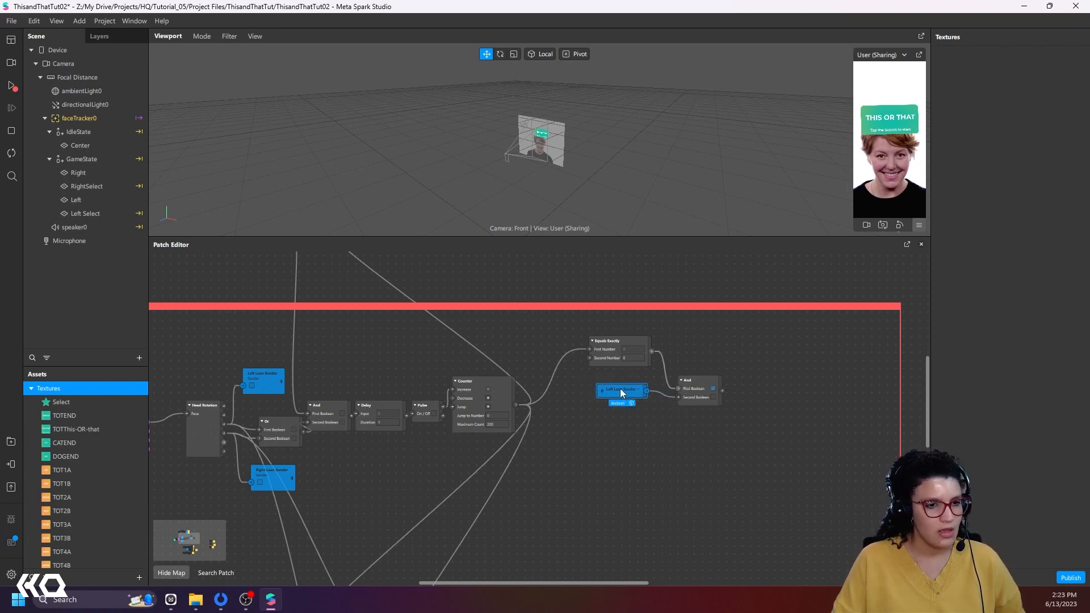
# Step: Resume the preview simulation and move the And patch closer to the Equals Exactly patch
pyautogui.click(11, 88)
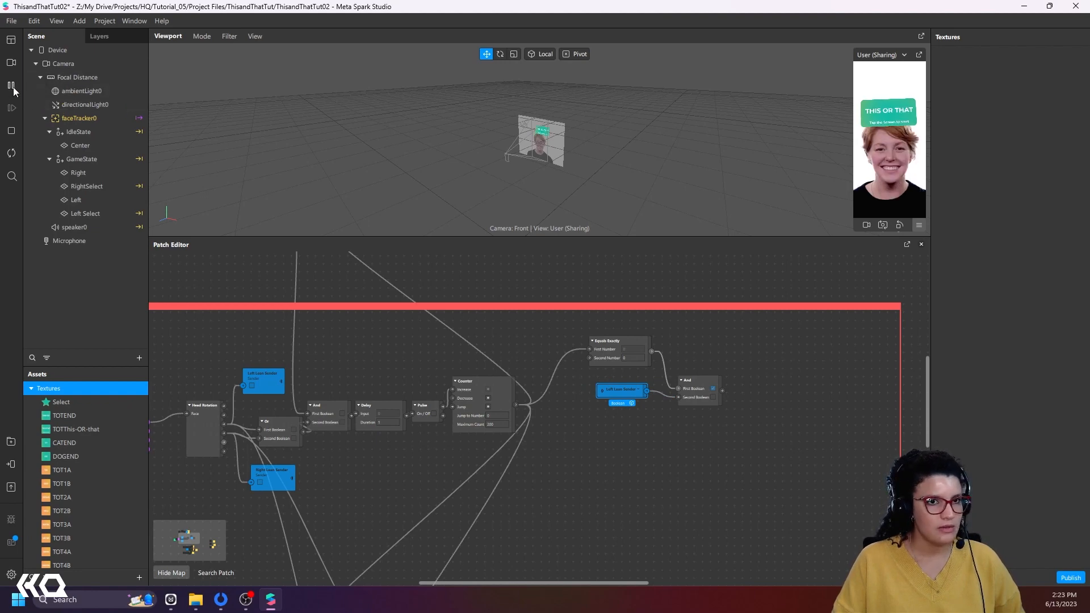
pyautogui.moveTo(700, 381); pyautogui.dragTo(691, 365)
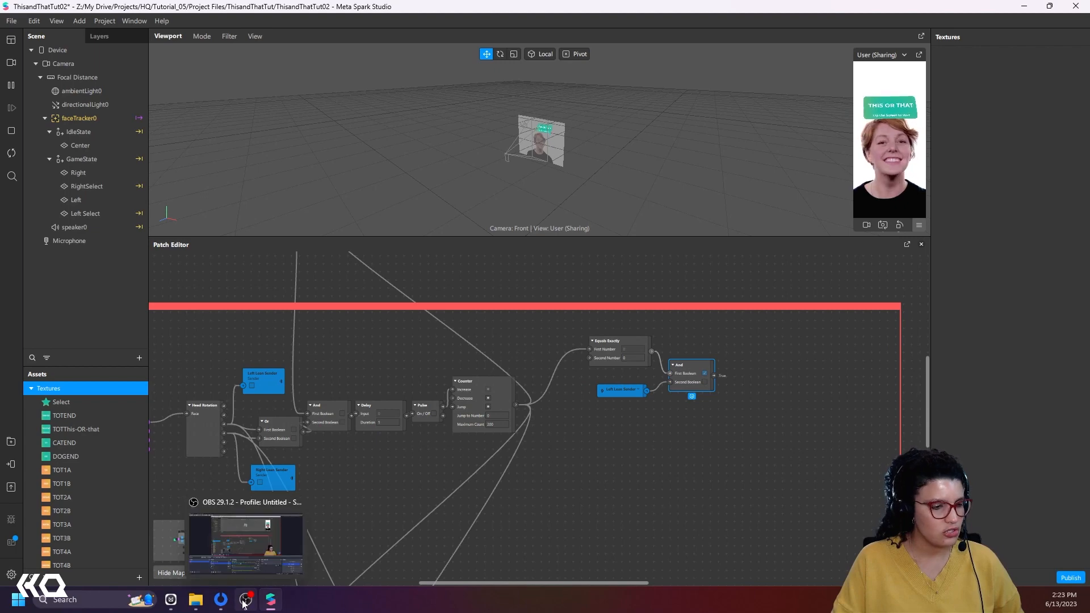
# Step: Switch to Milanote's Map board and check which answer cards carry cat or dog reactions
pyautogui.click(170, 601)
pyautogui.scroll(1, 426, 191)
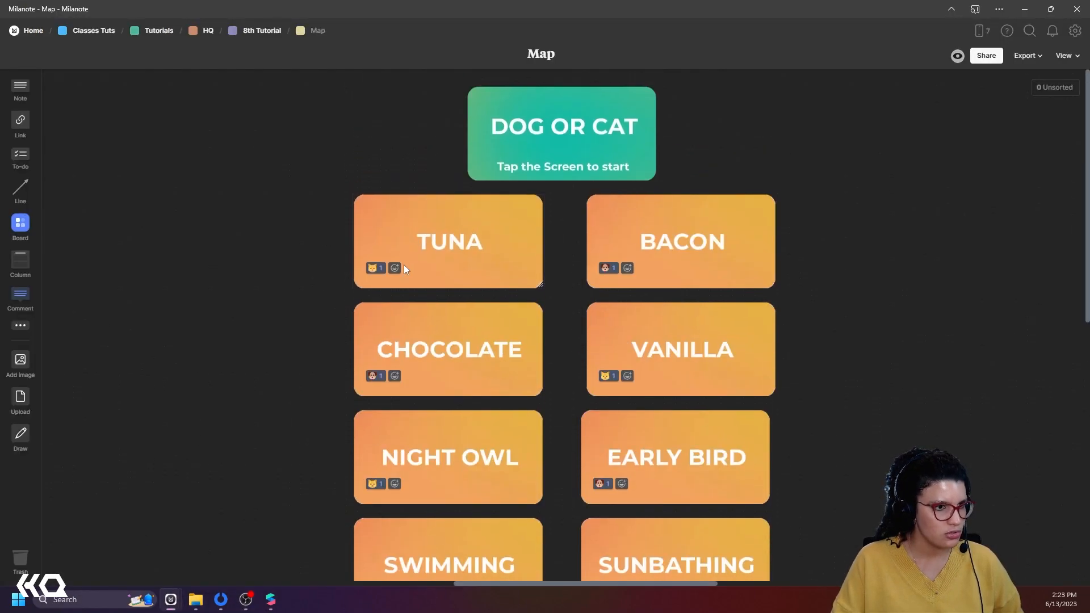
pyautogui.scroll(-1, 454, 482)
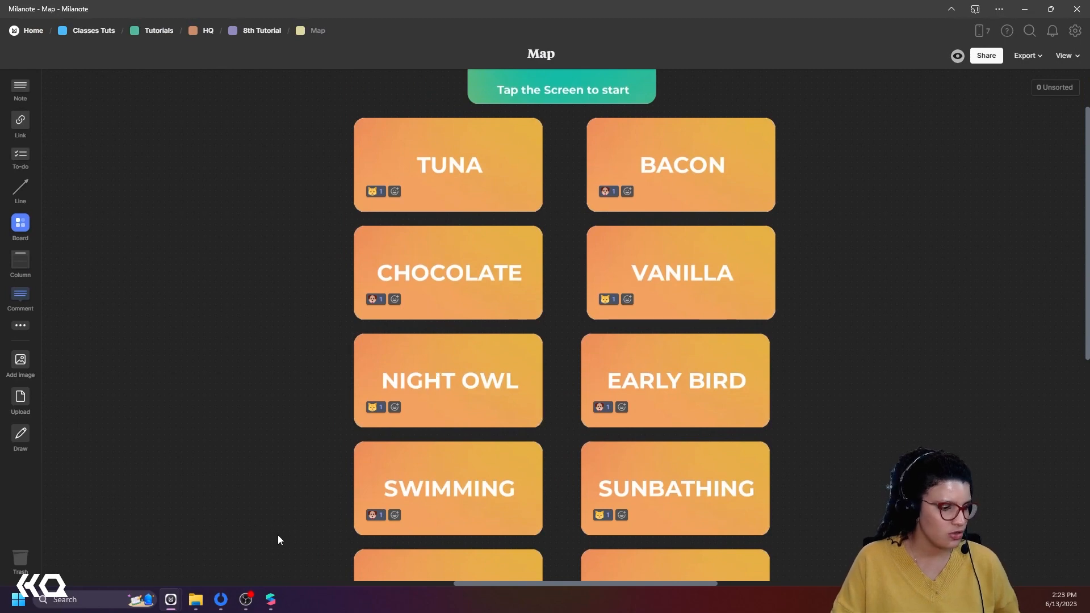
# Step: Back in Meta Spark Studio, duplicate Equals Exactly below the receiver, wire the Counter into its First Number and set Second Number to 2
pyautogui.click(278, 604)
pyautogui.scroll(-1, 593, 377)
pyautogui.hscroll(1, 594, 377)
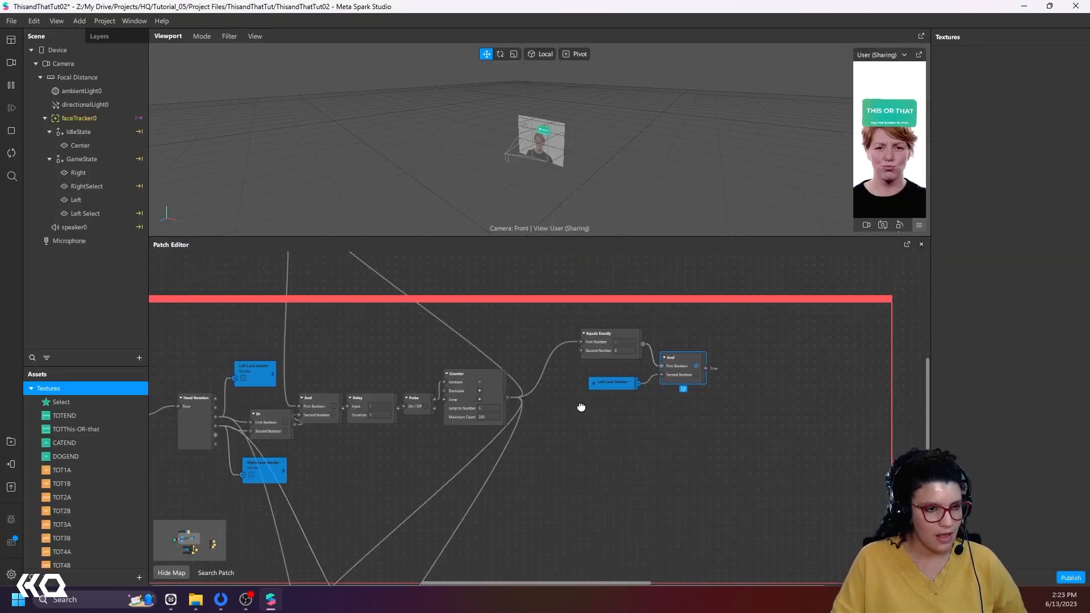
pyautogui.click(576, 309)
pyautogui.hotkey('ctrl', 'd')
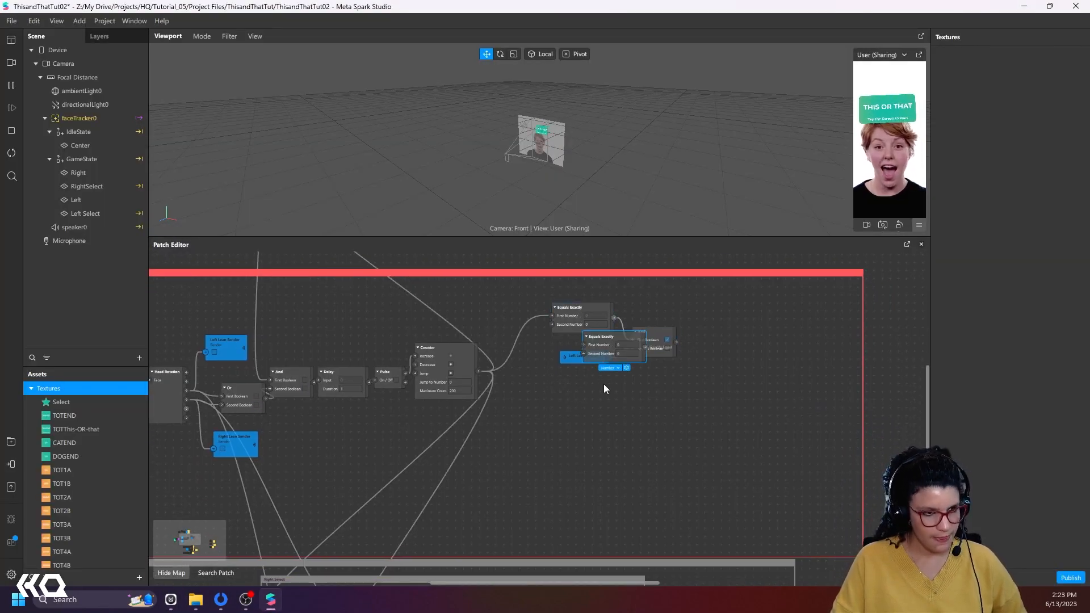
pyautogui.moveTo(606, 345); pyautogui.dragTo(584, 383)
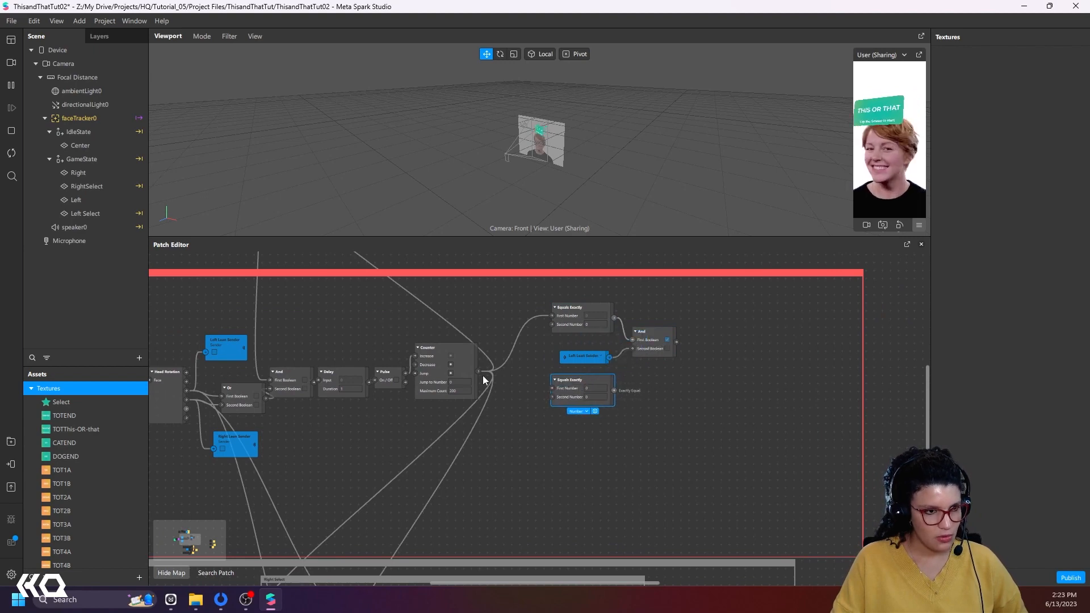
pyautogui.moveTo(479, 373); pyautogui.dragTo(552, 388)
pyautogui.click(594, 397)
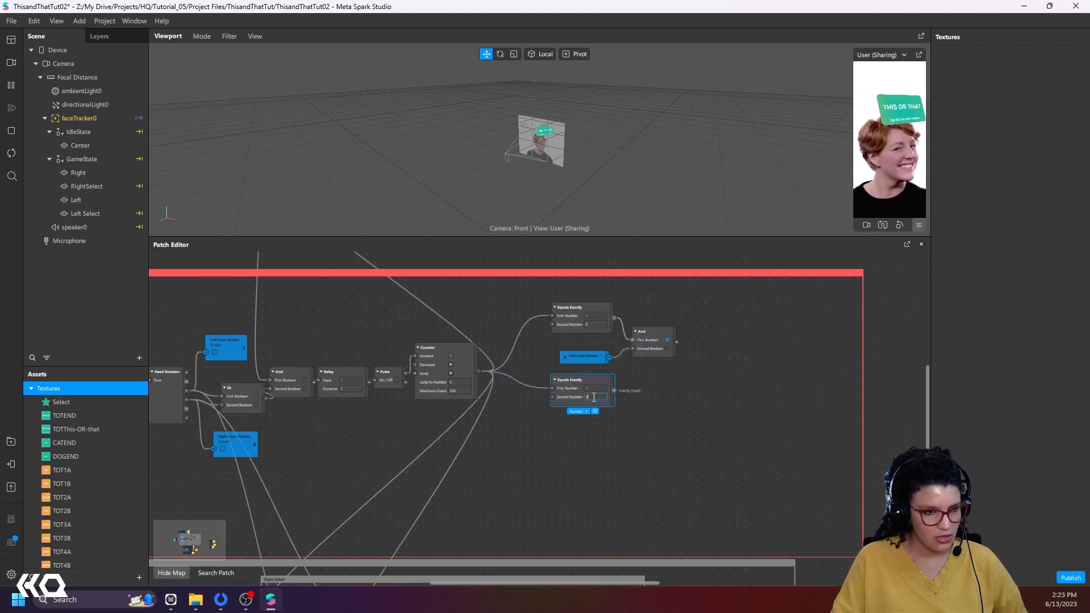
# Step: Duplicate the And patch below the original and wire the Left Lean receiver and the second Equals Exactly patch into it
pyautogui.click(637, 393)
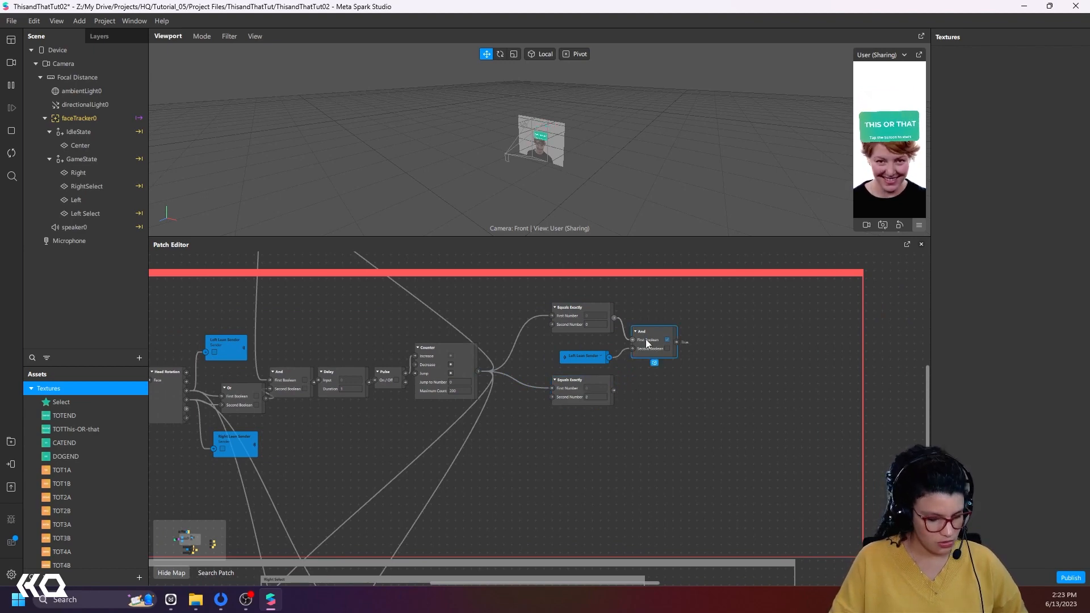
pyautogui.hotkey('ctrl', 'v')
pyautogui.moveTo(702, 417); pyautogui.dragTo(652, 374)
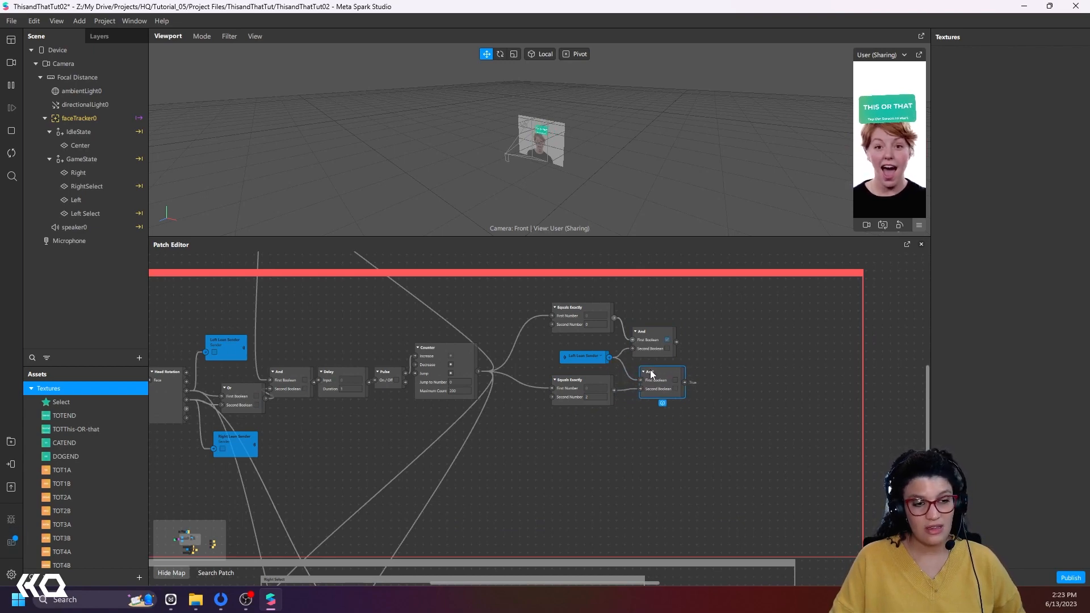
# Step: Switch the receiver's source to Right Lean Sender and back to Left Lean Sender
pyautogui.click(602, 357)
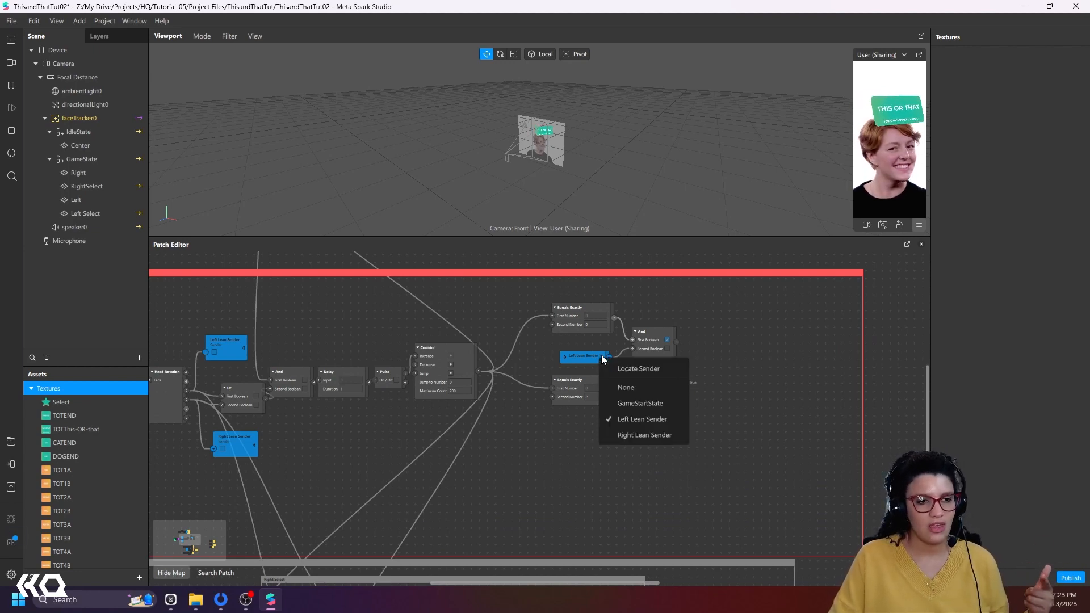
pyautogui.click(627, 435)
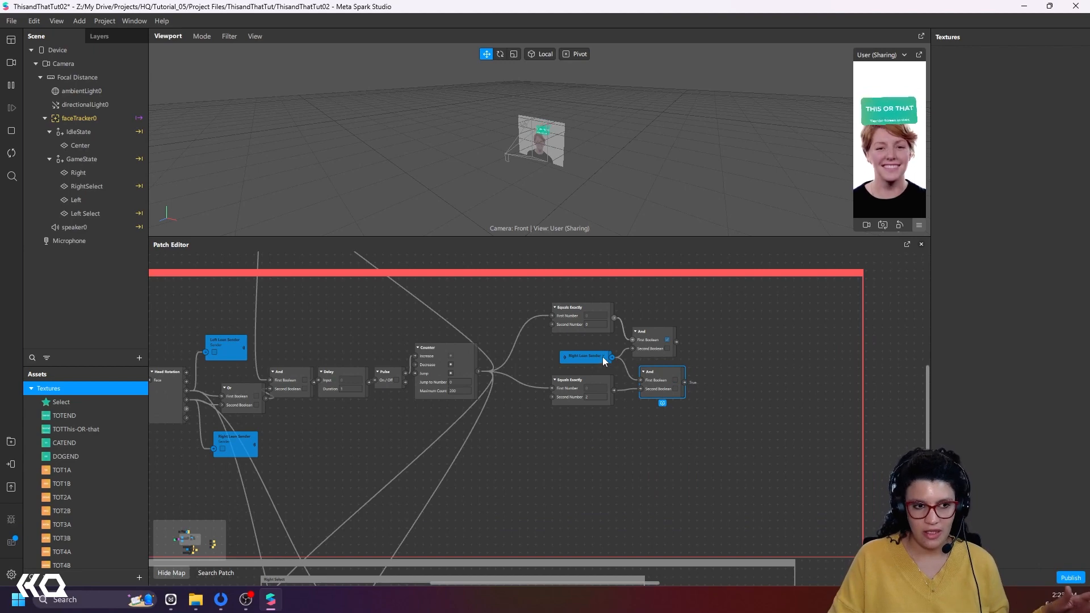
pyautogui.click(602, 357)
pyautogui.click(638, 419)
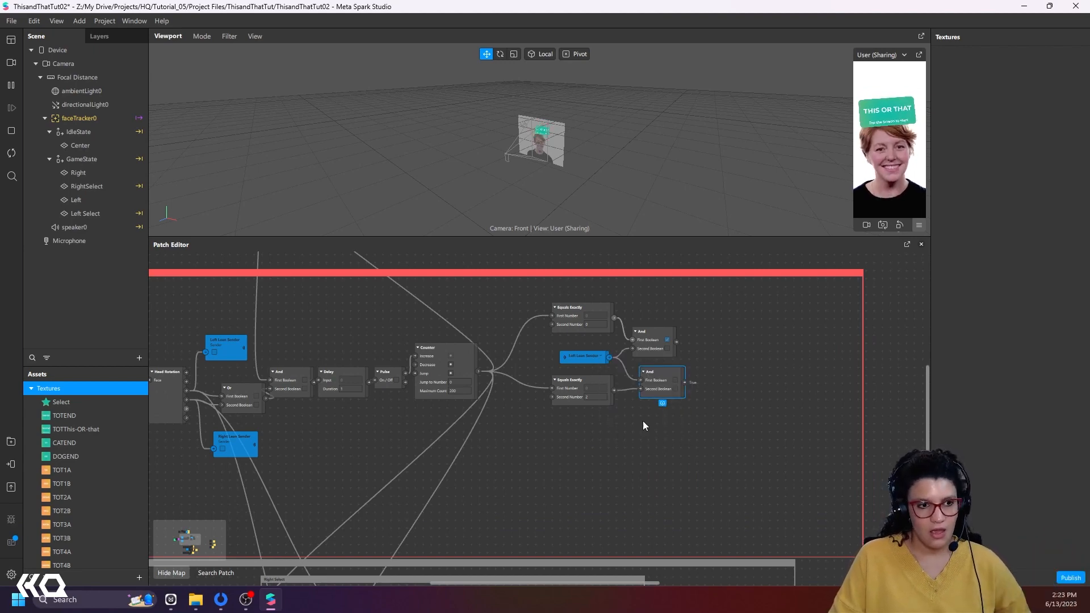
# Step: Tidy the layout by shifting the lower Equals Exactly patch slightly left and the upper And patch slightly up
pyautogui.moveTo(688, 434); pyautogui.dragTo(631, 445, button='middle')
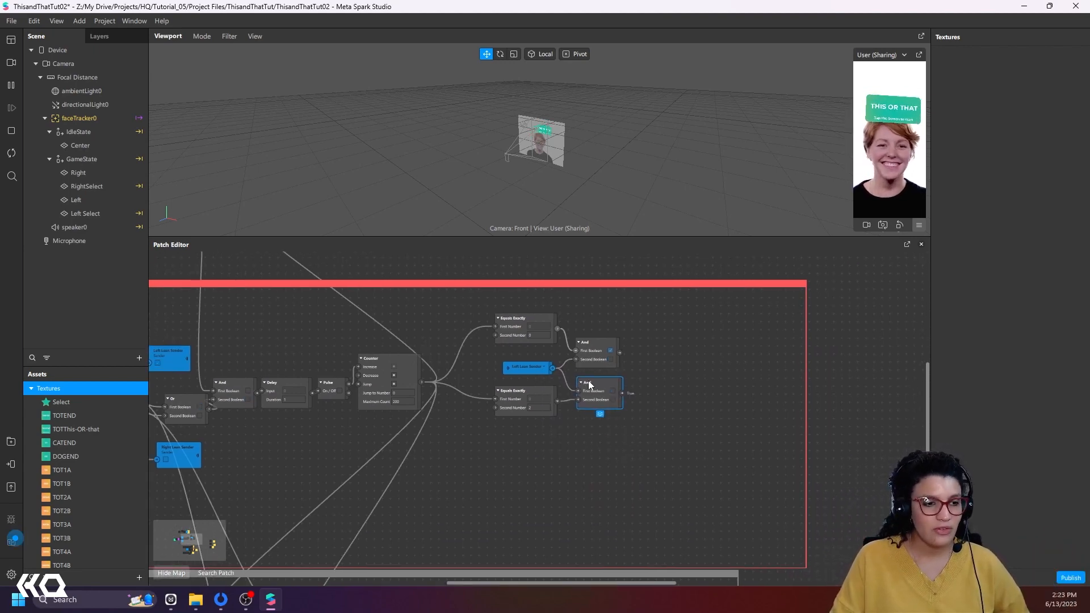
pyautogui.click(537, 388)
pyautogui.moveTo(537, 386); pyautogui.dragTo(528, 386)
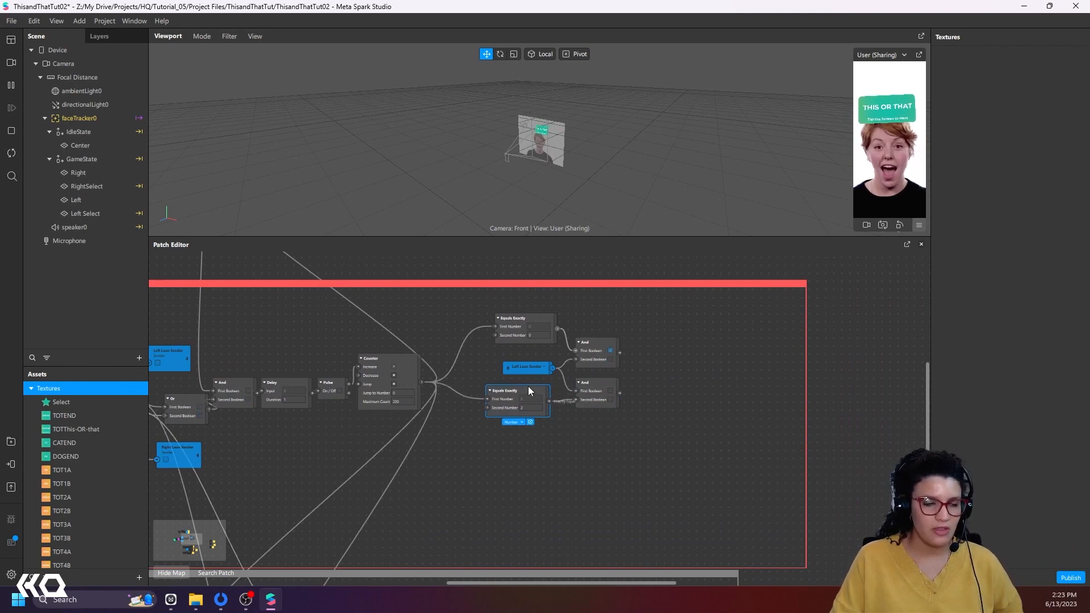
pyautogui.moveTo(596, 336); pyautogui.dragTo(598, 327)
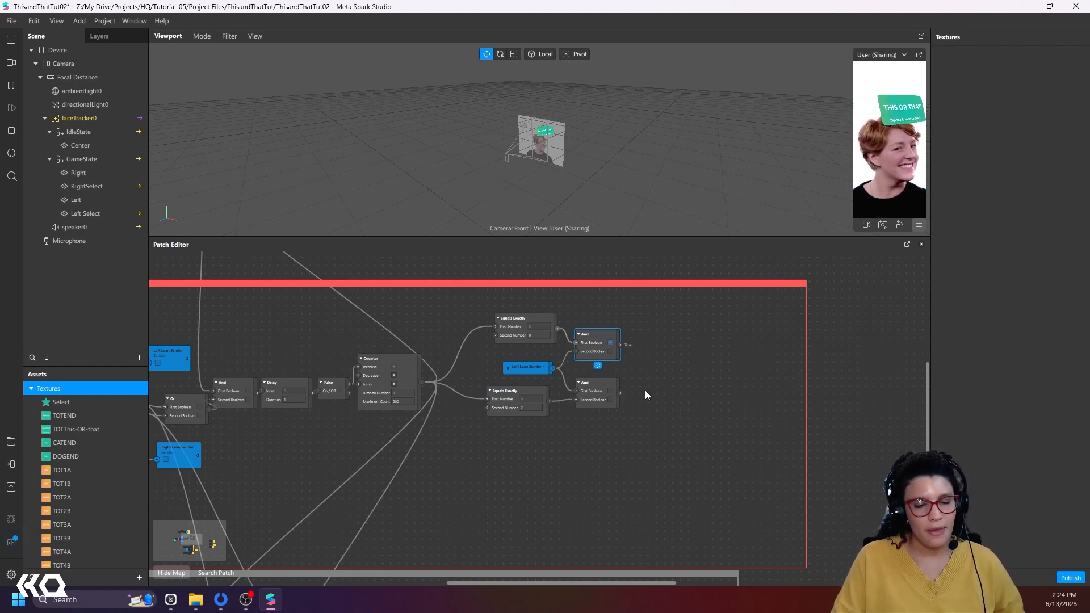
# Step: Add an Or patch fed by the outputs of both And patches
pyautogui.moveTo(645, 390); pyautogui.dragTo(562, 445)
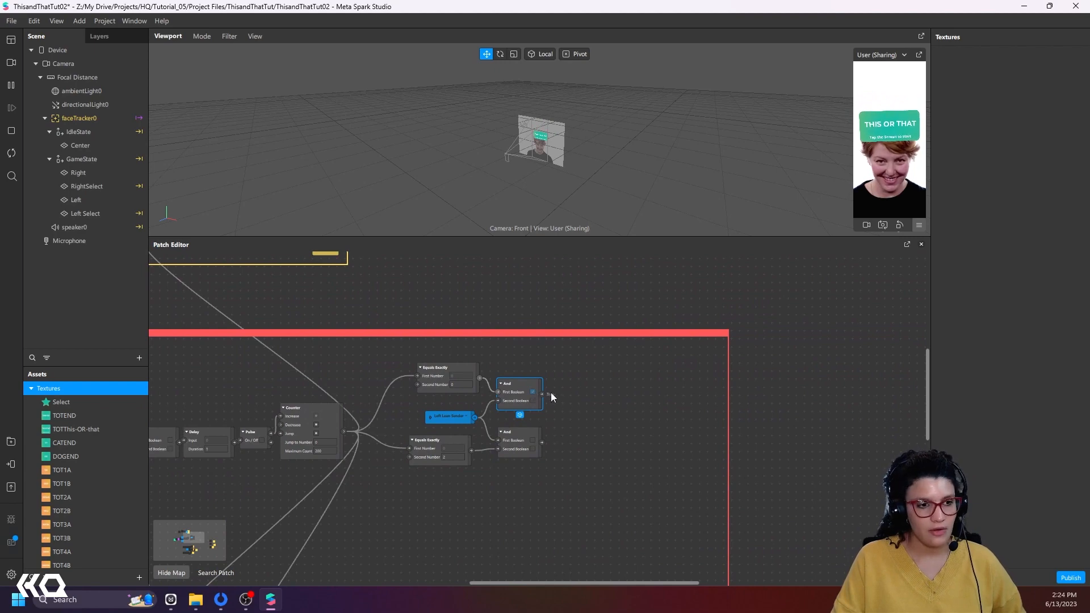
pyautogui.moveTo(542, 393); pyautogui.dragTo(585, 421)
pyautogui.write('or')
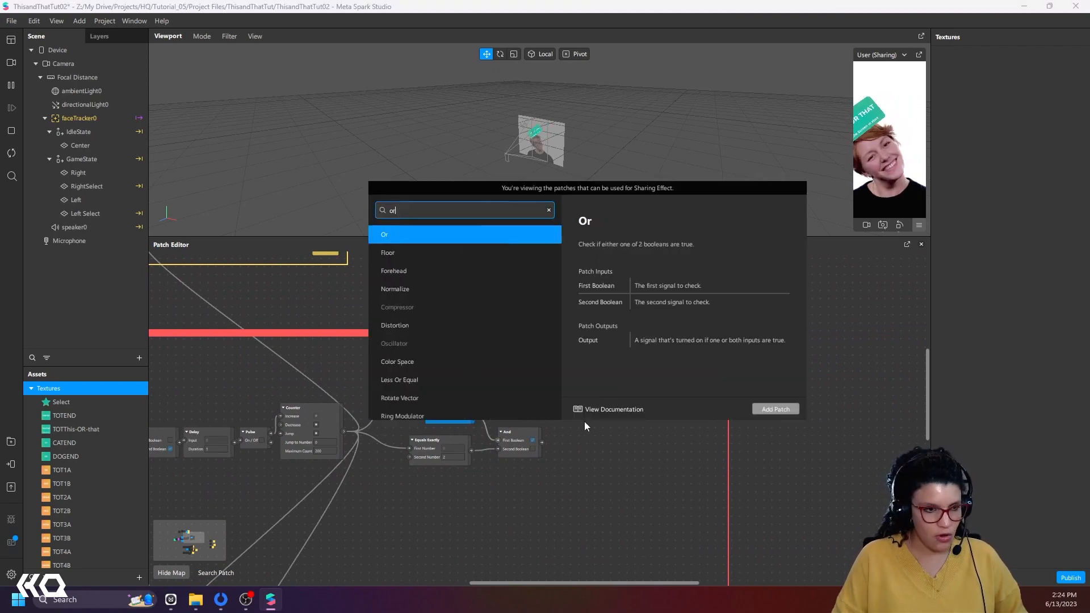
pyautogui.click(775, 409)
pyautogui.moveTo(542, 441); pyautogui.dragTo(575, 408)
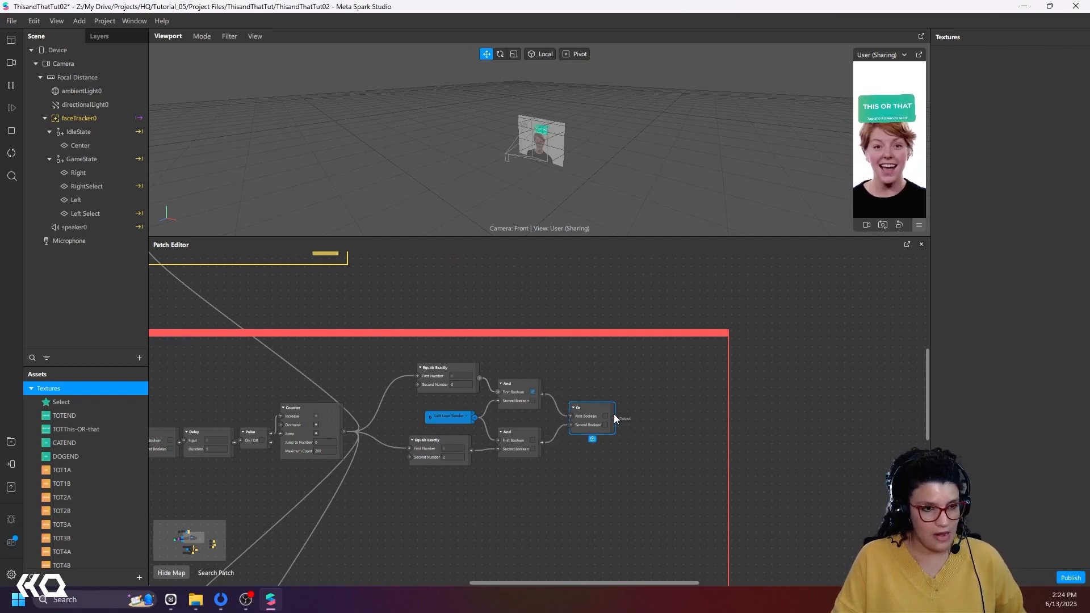
# Step: Add a second Counter after the Or patch, with a Pulse between them driving the Counter's Increase input
pyautogui.doubleClick(665, 416)
pyautogui.write('coun')
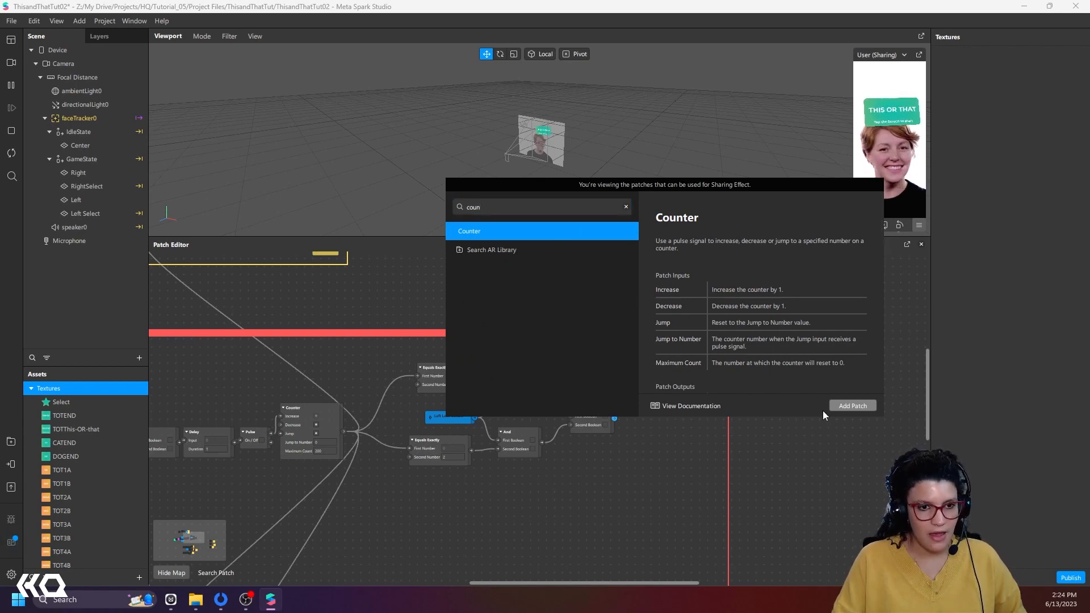
pyautogui.click(852, 405)
pyautogui.moveTo(728, 383); pyautogui.dragTo(928, 378)
pyautogui.moveTo(699, 433); pyautogui.dragTo(775, 415)
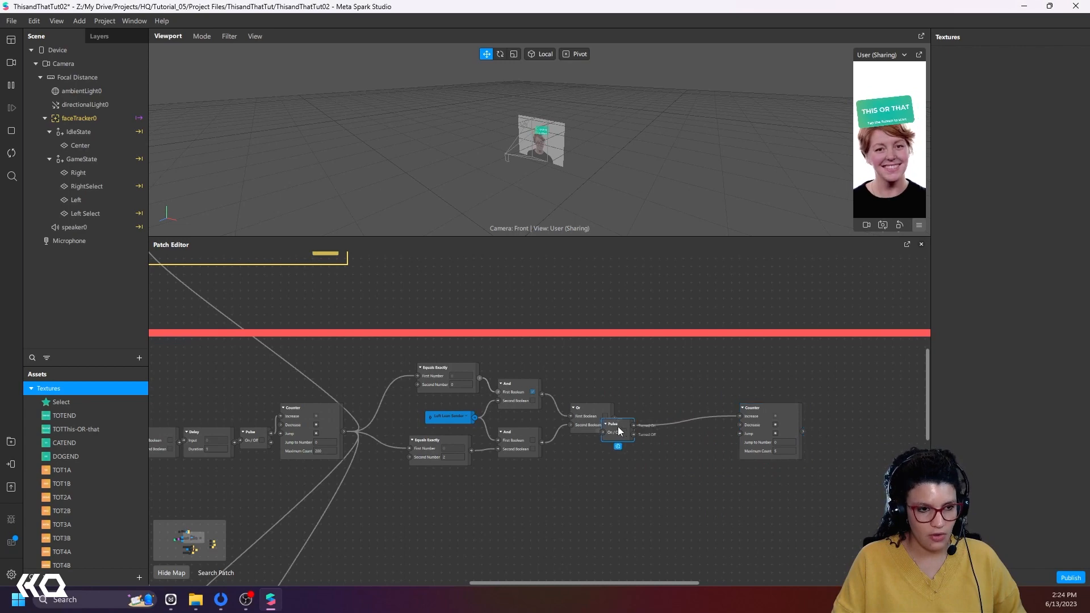
pyautogui.moveTo(618, 423); pyautogui.dragTo(665, 416)
pyautogui.click(658, 423)
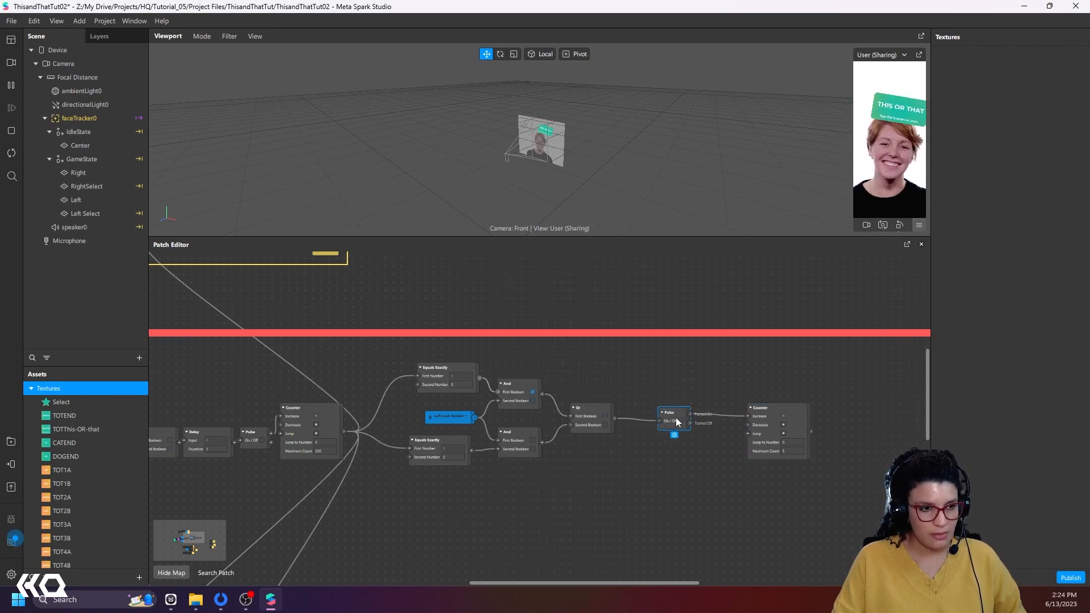
# Step: Duplicate the two Equals Exactly patches, the Left Lean receiver and the two And patches, placing the copies directly below the originals
pyautogui.moveTo(485, 483); pyautogui.dragTo(508, 424)
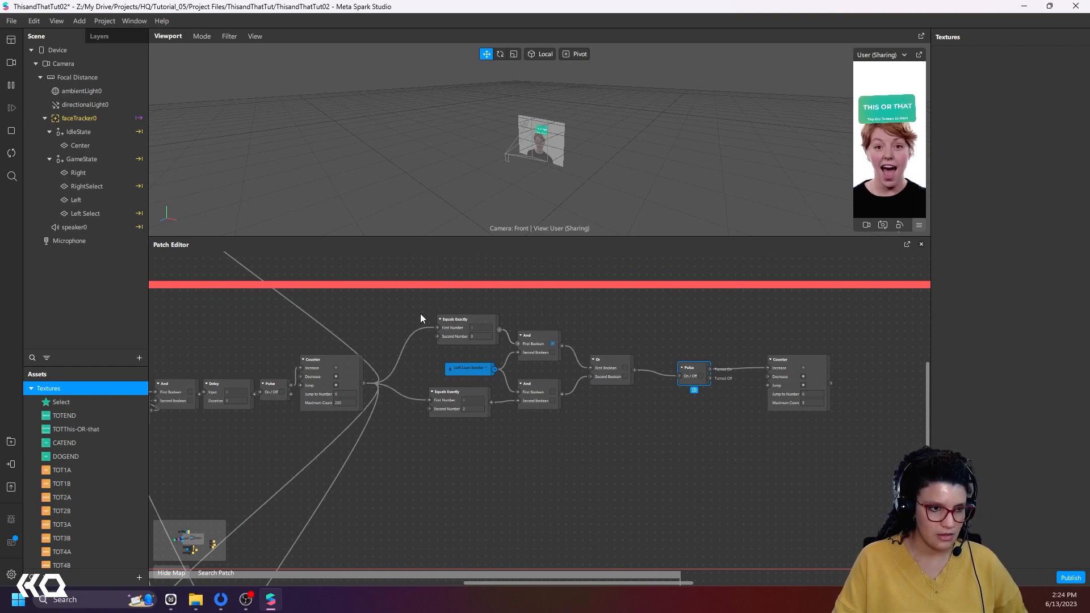
pyautogui.moveTo(418, 314); pyautogui.dragTo(539, 419)
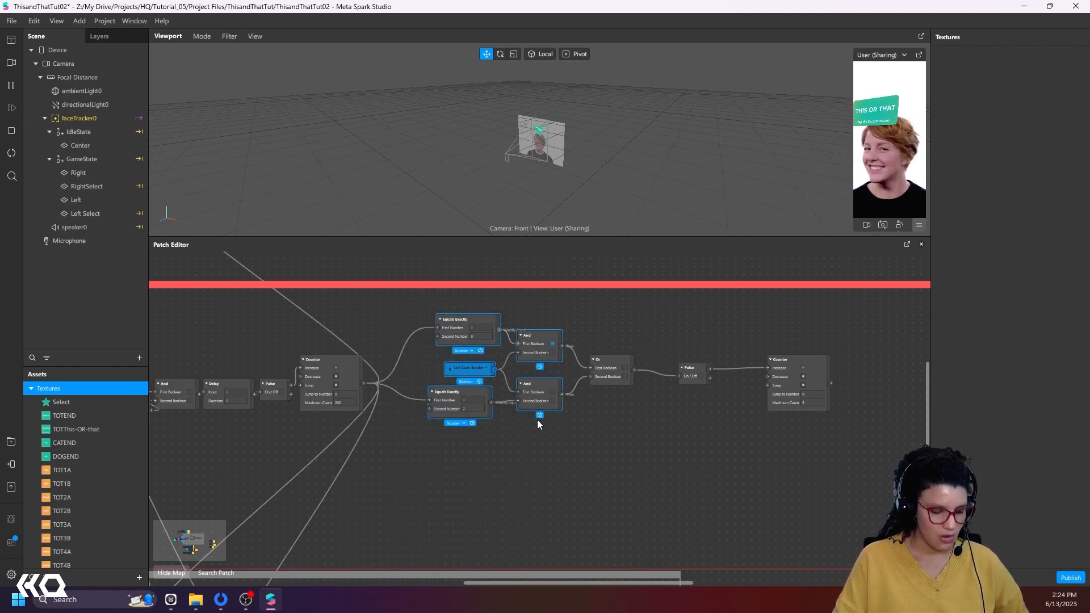
pyautogui.moveTo(536, 473); pyautogui.dragTo(540, 430, button='middle')
pyautogui.hotkey('ctrl', 'v')
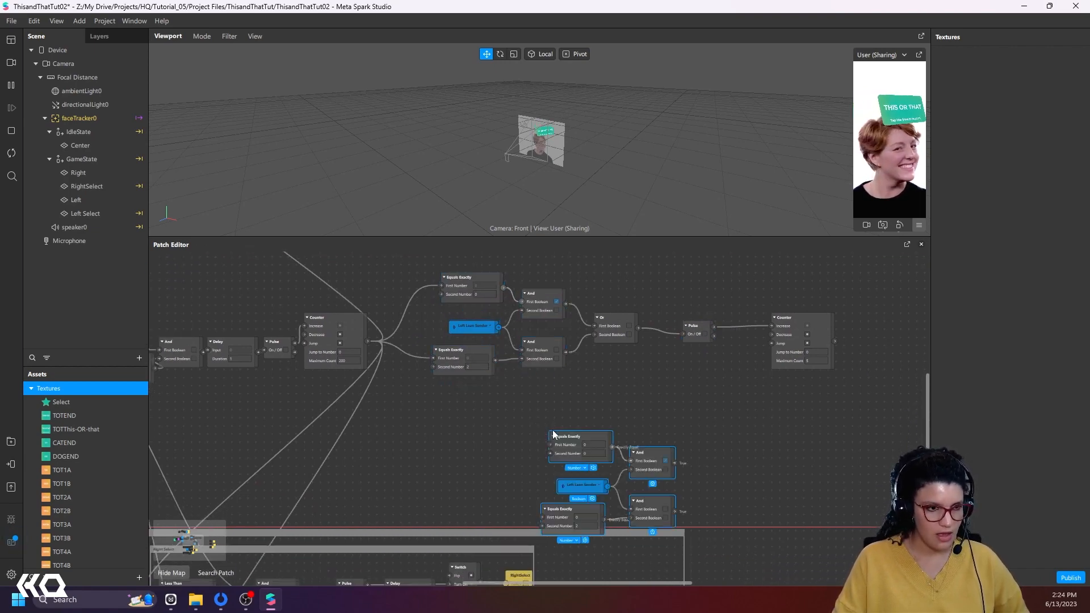
pyautogui.moveTo(559, 439); pyautogui.dragTo(452, 397)
pyautogui.click(608, 478)
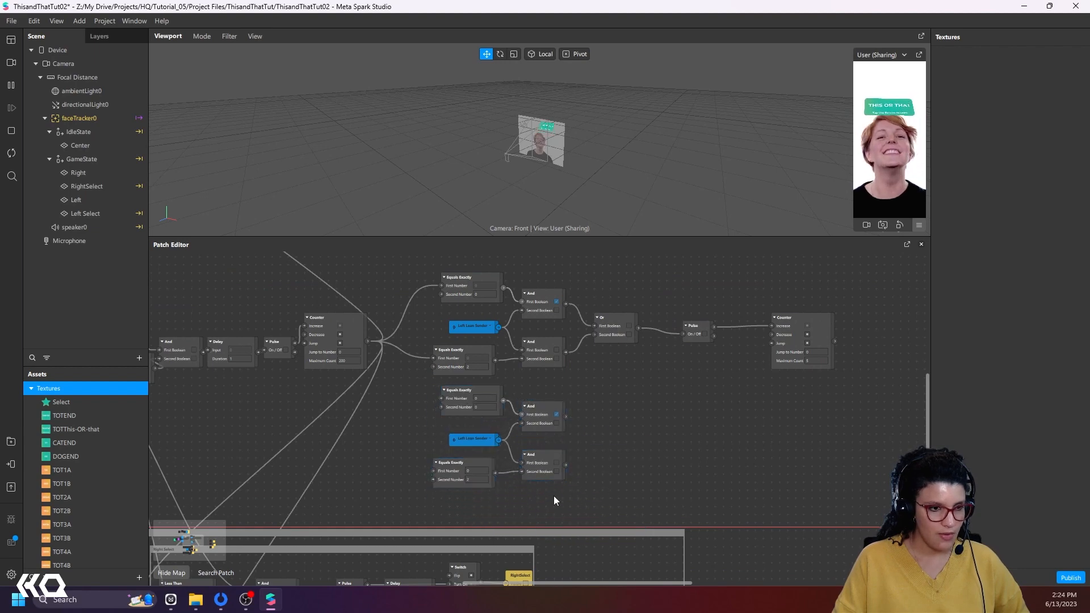
# Step: Duplicate the lowest Equals Exactly and And pair and place the copy just beneath it
pyautogui.moveTo(553, 496); pyautogui.dragTo(445, 472)
pyautogui.moveTo(569, 495); pyautogui.dragTo(570, 463, button='middle')
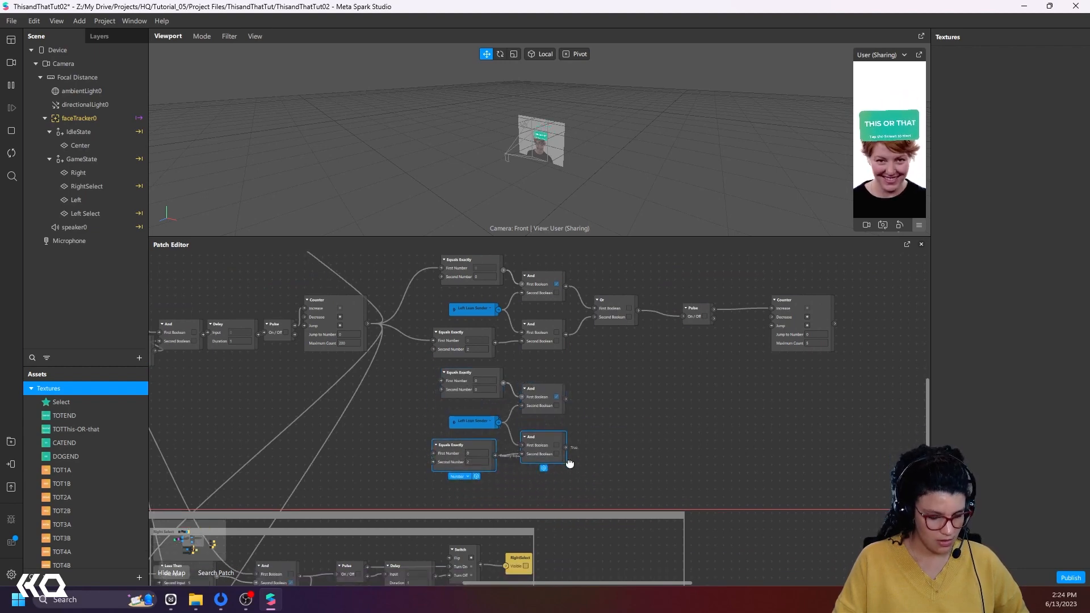
pyautogui.hotkey('ctrl', 'v')
pyautogui.moveTo(601, 488); pyautogui.dragTo(477, 496)
# Step: Move the grey comment group containing Right Select down and extend the red frame's lower edge well below the new patches
pyautogui.scroll(-5, 609, 526)
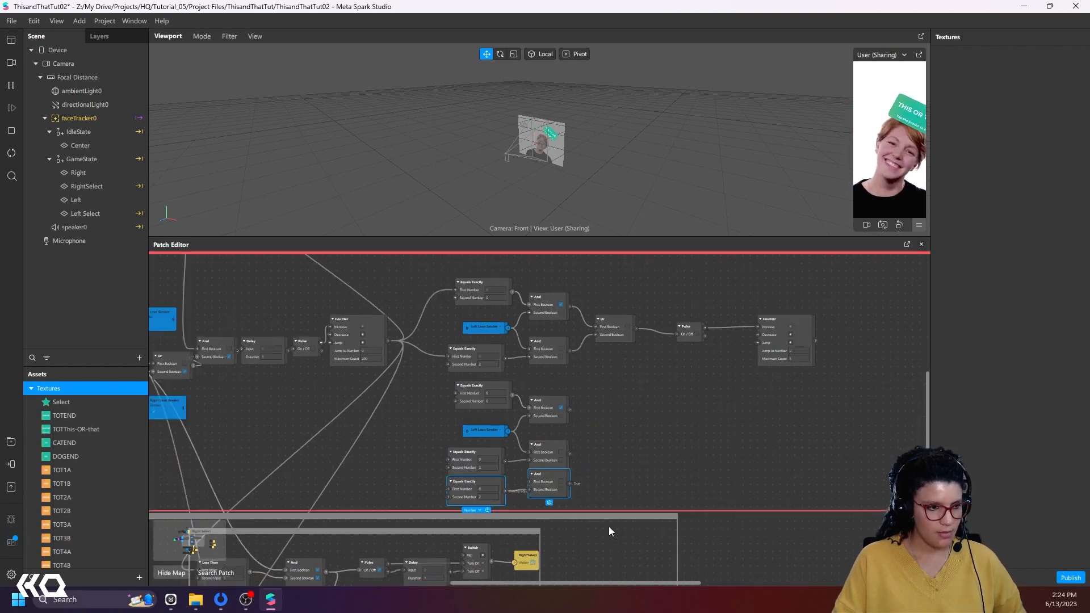
pyautogui.moveTo(608, 523); pyautogui.dragTo(607, 544)
pyautogui.scroll(3, 611, 514)
pyautogui.scroll(3, 611, 520)
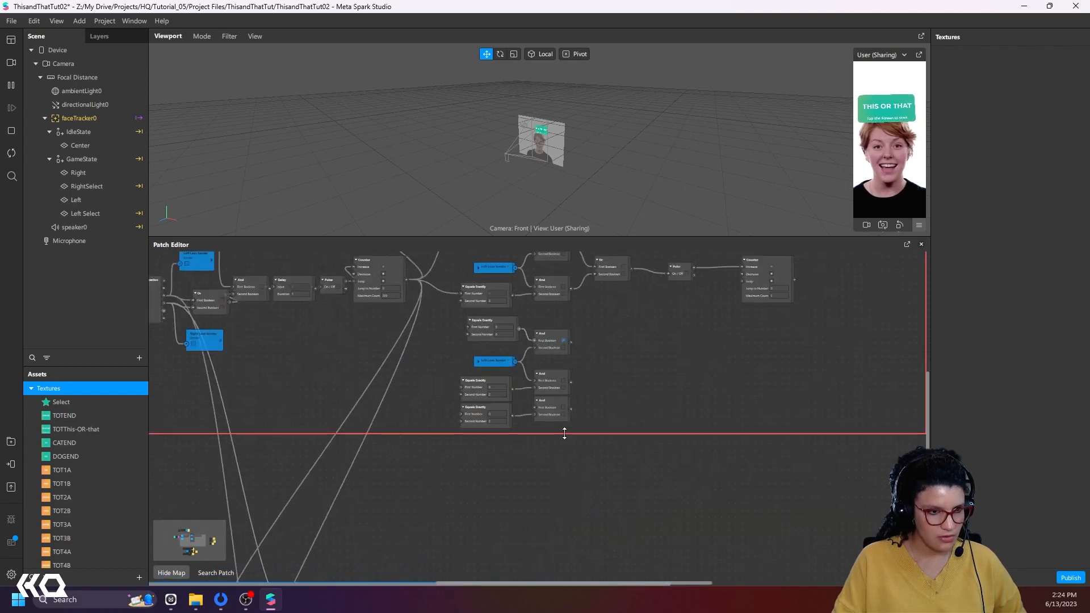
pyautogui.moveTo(564, 434); pyautogui.dragTo(565, 513)
pyautogui.scroll(3, 606, 442)
# Step: Wire the lower receiver into the third And patch and the Counter into the First Number of the three copied Equals Exactly patches
pyautogui.moveTo(606, 398); pyautogui.dragTo(632, 490, button='middle')
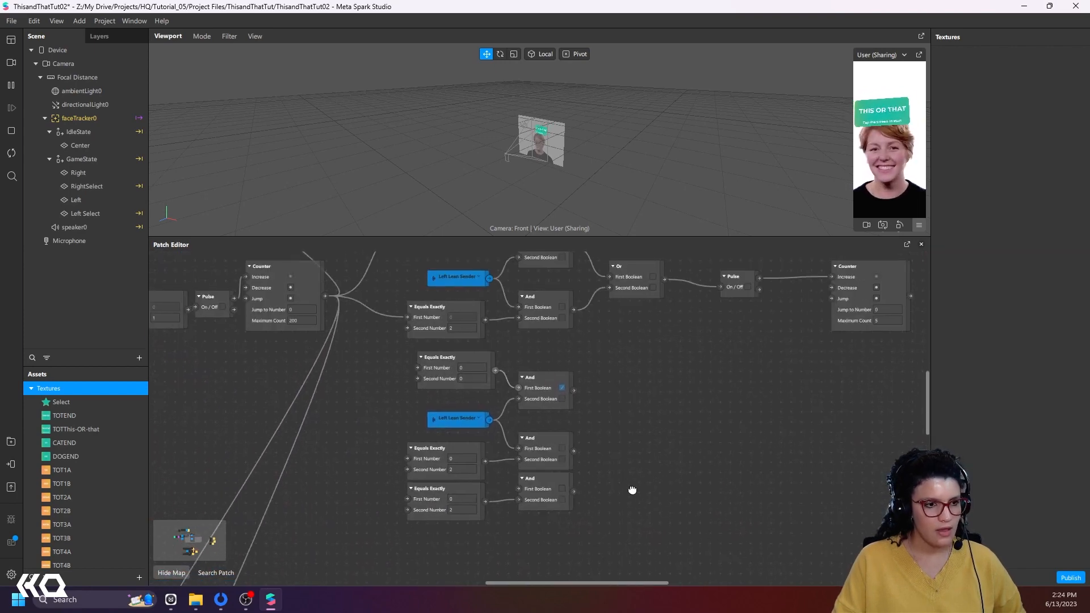
pyautogui.moveTo(512, 485); pyautogui.dragTo(517, 489)
pyautogui.moveTo(324, 296); pyautogui.dragTo(415, 367)
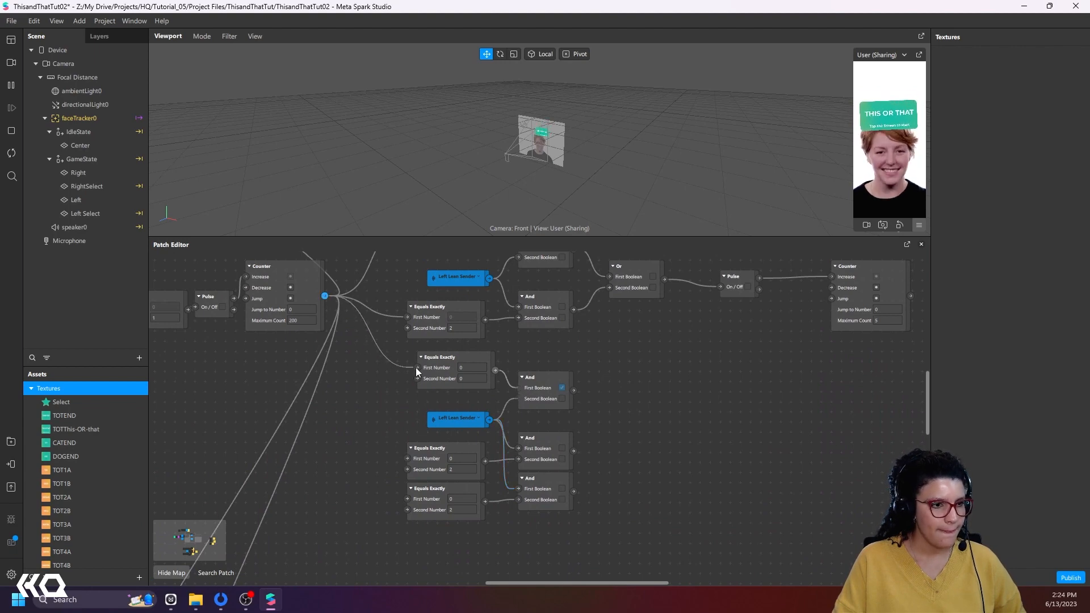
pyautogui.moveTo(325, 296); pyautogui.dragTo(407, 458)
pyautogui.moveTo(326, 295); pyautogui.dragTo(407, 499)
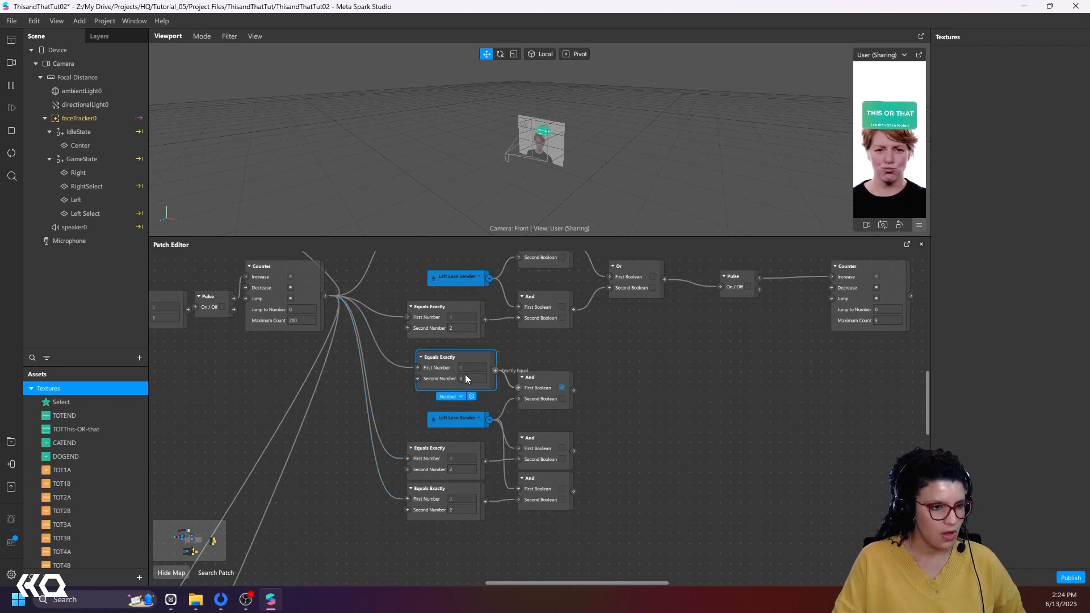
# Step: Set the Second Number of the three copied Equals Exactly patches to 1, 3 and 4 in order
pyautogui.click(454, 470)
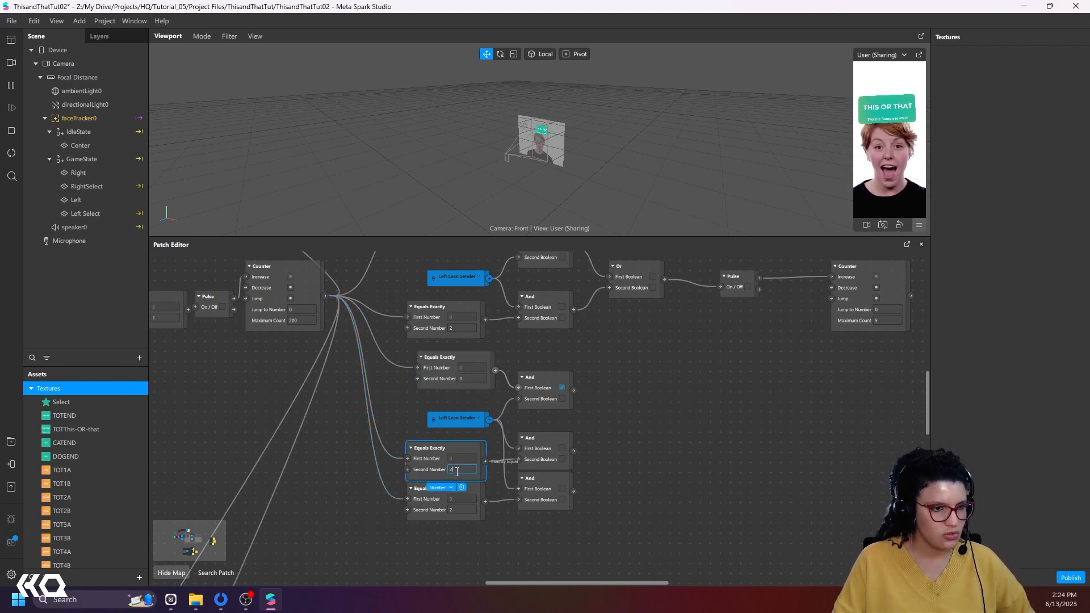
pyautogui.write('3')
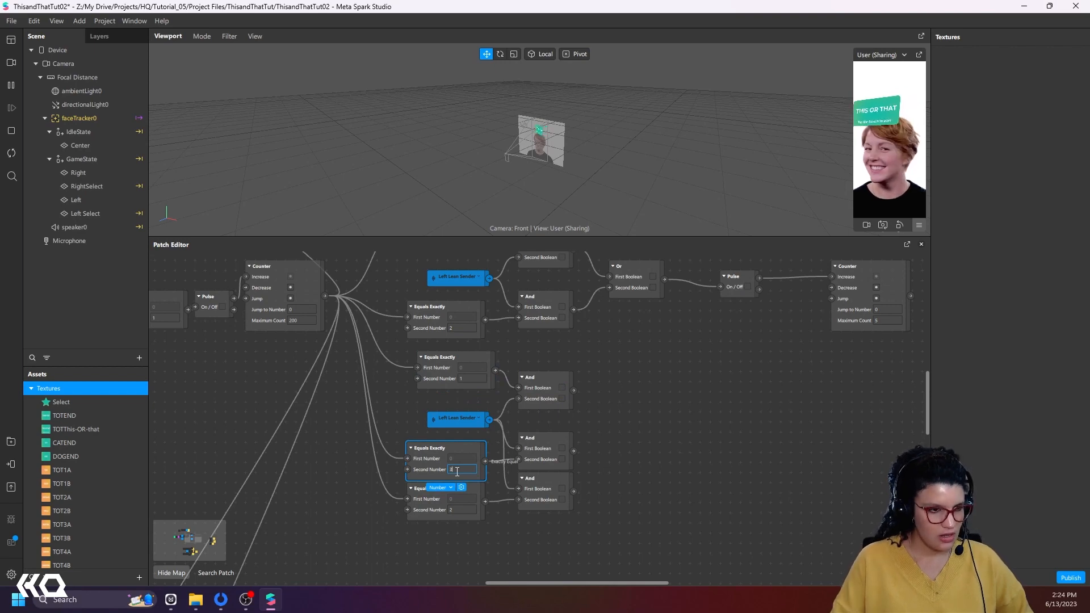
pyautogui.click(462, 509)
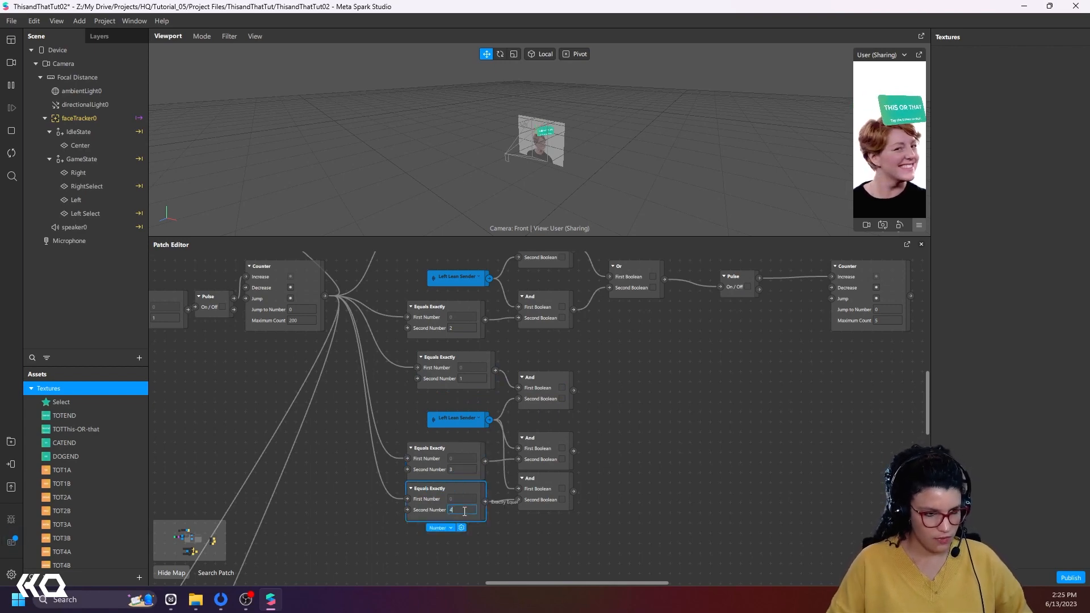
# Step: Add an Or patch fed by the first two And patches of the lower group, one into each Boolean input
pyautogui.click(545, 513)
pyautogui.scroll(4, 590, 514)
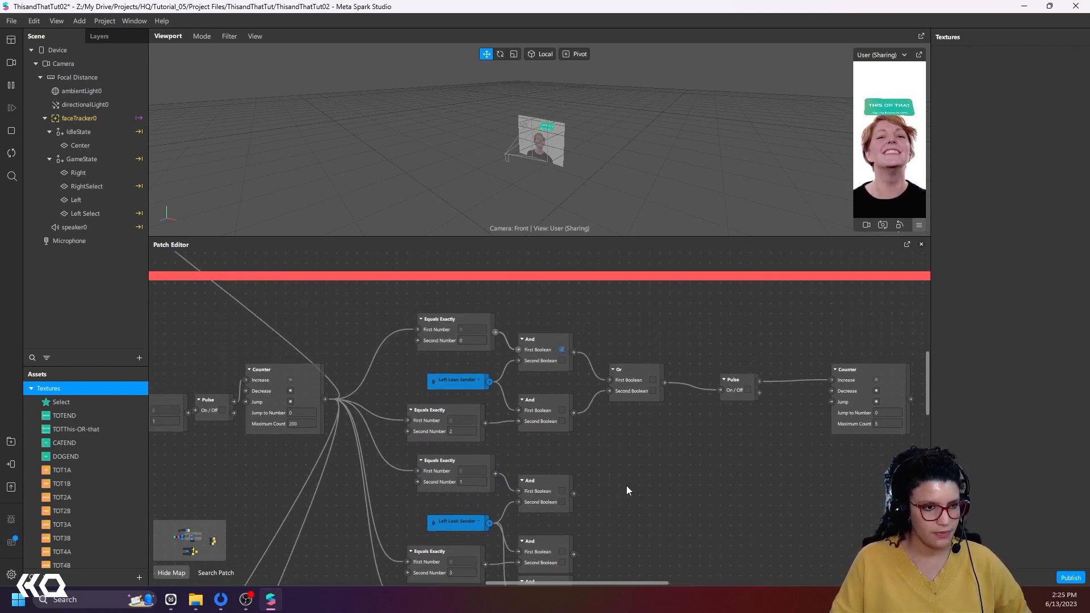
pyautogui.keyDown('ctrl'); pyautogui.scroll(-5, 625, 485); pyautogui.keyUp('ctrl')
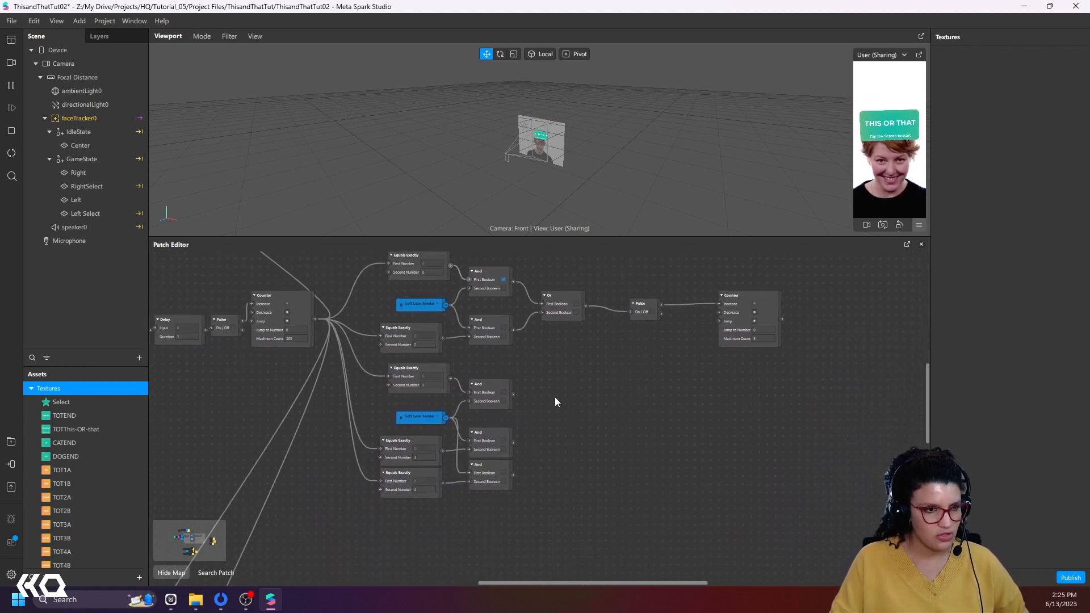
pyautogui.moveTo(513, 394); pyautogui.dragTo(574, 355)
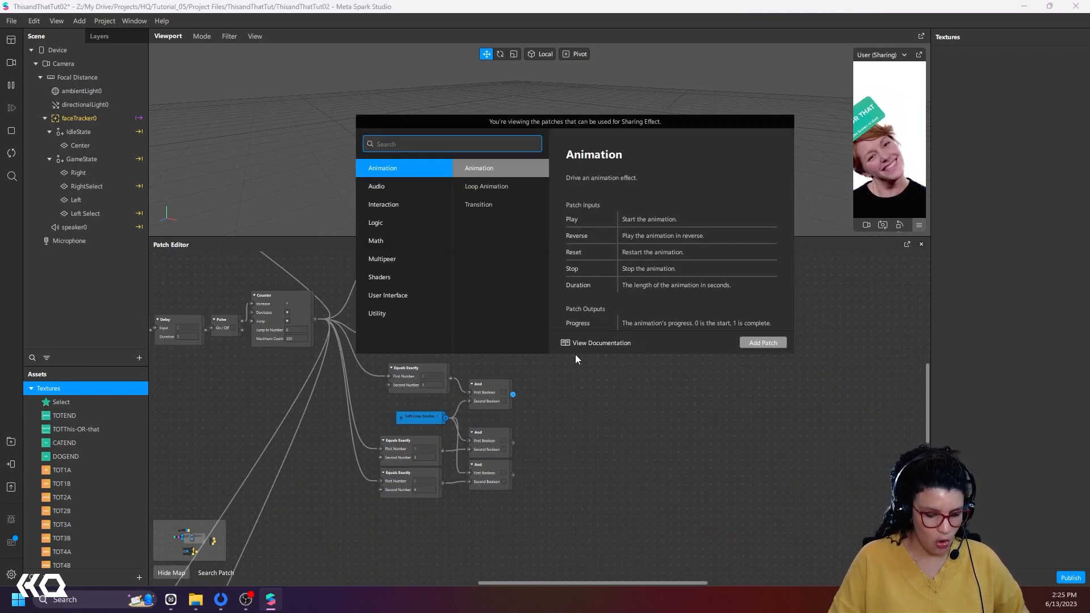
pyautogui.write('or')
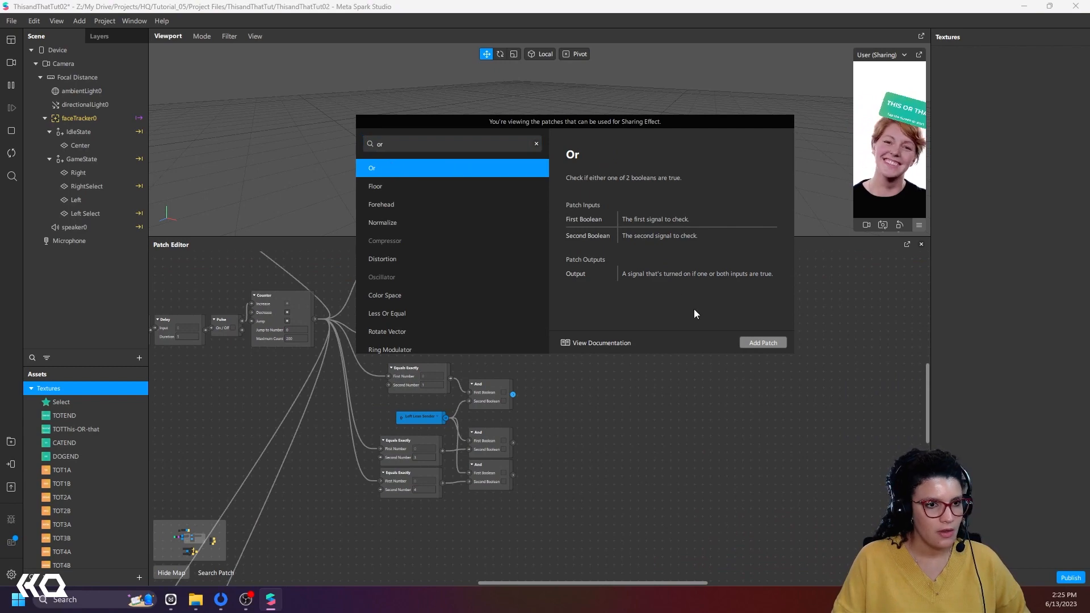
pyautogui.click(767, 343)
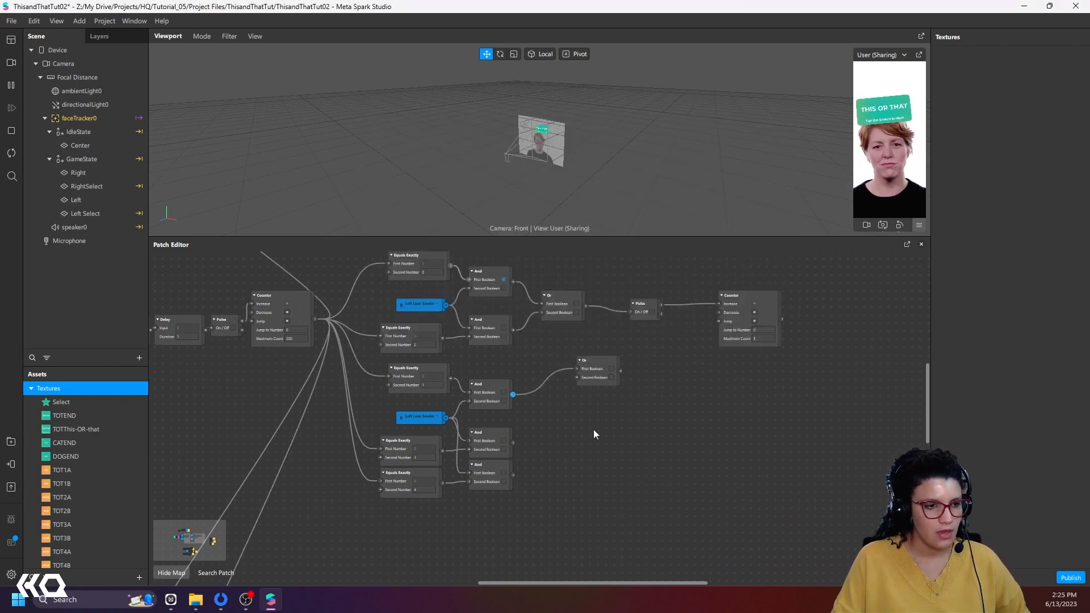
pyautogui.moveTo(513, 442); pyautogui.dragTo(577, 378)
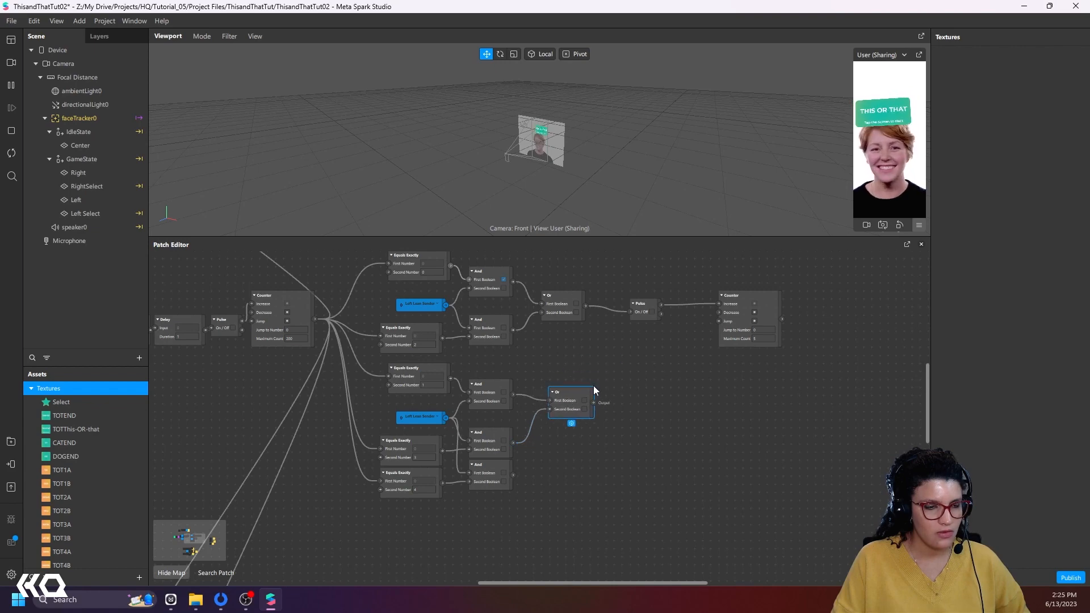
# Step: Add a second Or patch fed by the lower group's first Or and wire the third And into its Second Boolean
pyautogui.doubleClick(614, 376)
pyautogui.write('or')
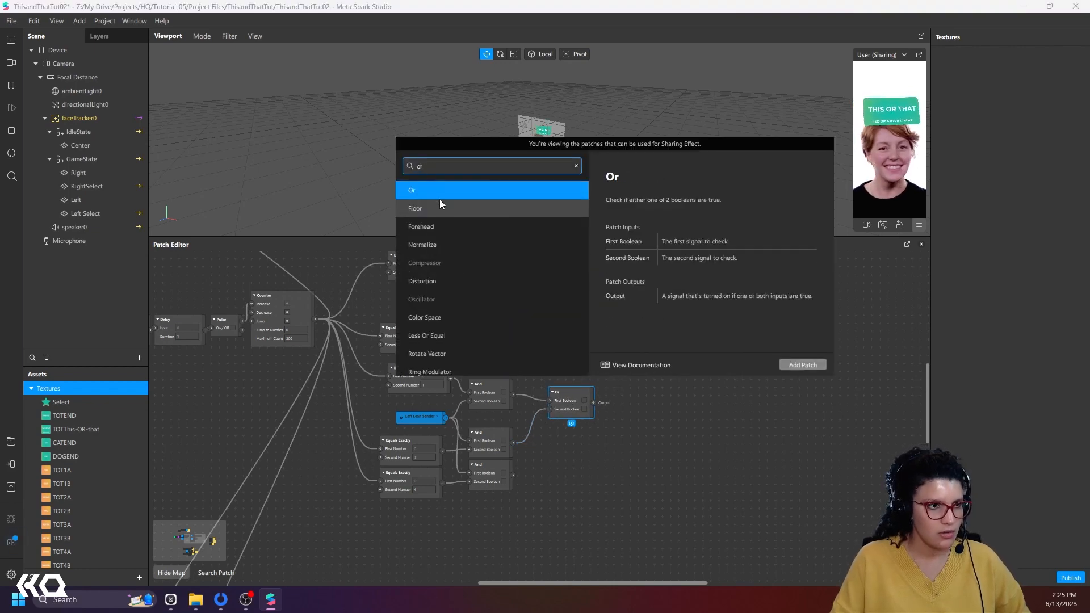
pyautogui.click(802, 365)
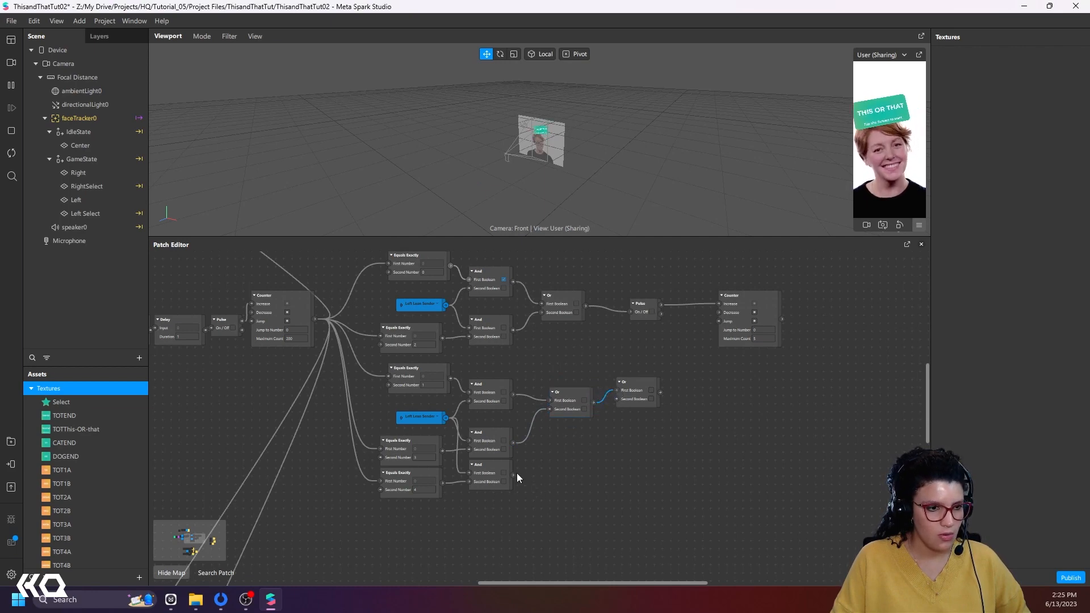
pyautogui.moveTo(616, 403); pyautogui.dragTo(617, 401)
# Step: Insert an Or patch between the upper group's Or and the Pulse, and wire the lower group's final Or into its Second Boolean
pyautogui.moveTo(688, 415); pyautogui.dragTo(536, 450, button='middle')
pyautogui.moveTo(473, 306); pyautogui.dragTo(605, 383)
pyautogui.moveTo(581, 345); pyautogui.dragTo(679, 345)
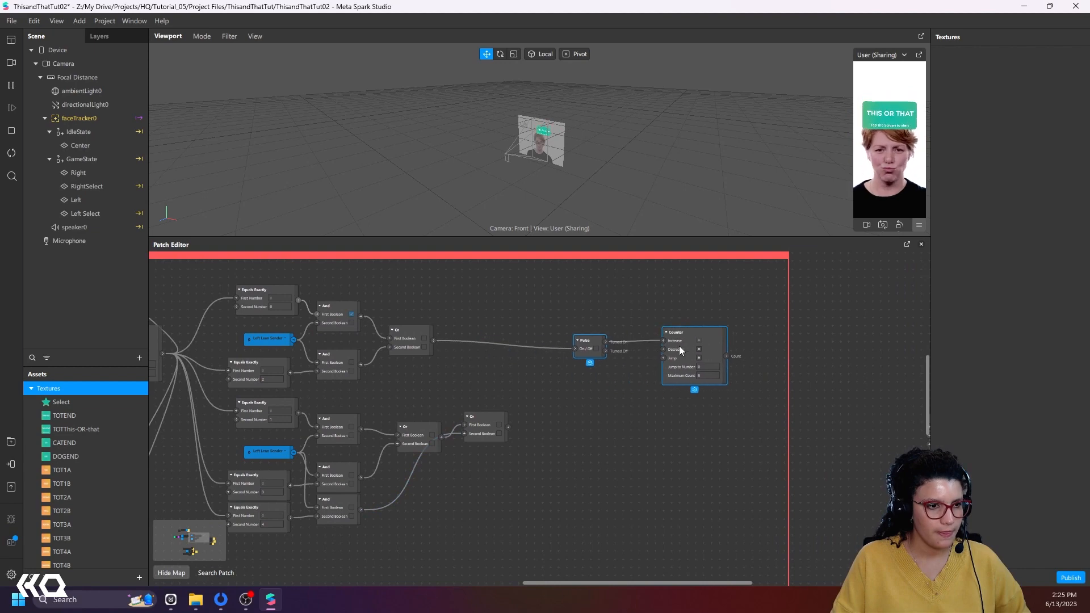
pyautogui.moveTo(435, 340); pyautogui.dragTo(487, 331)
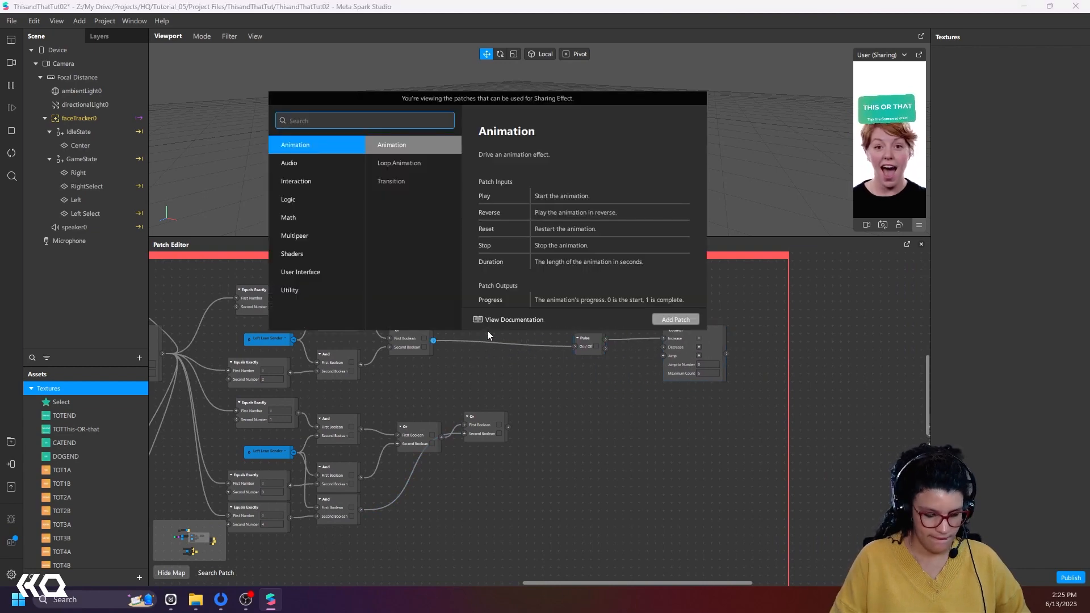
pyautogui.write('or')
pyautogui.click(675, 319)
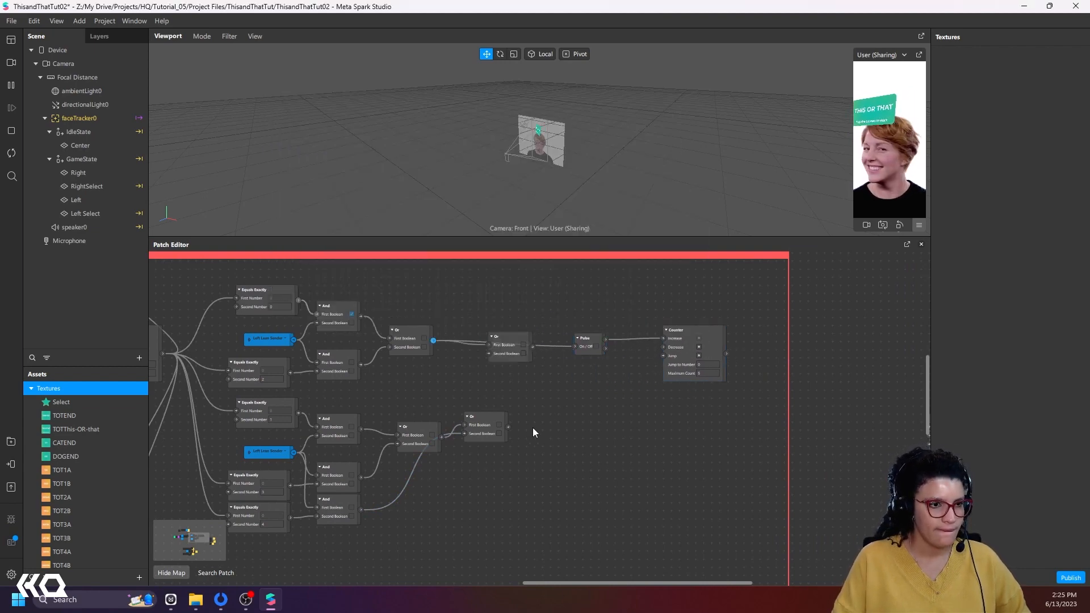
pyautogui.moveTo(508, 428); pyautogui.dragTo(522, 350)
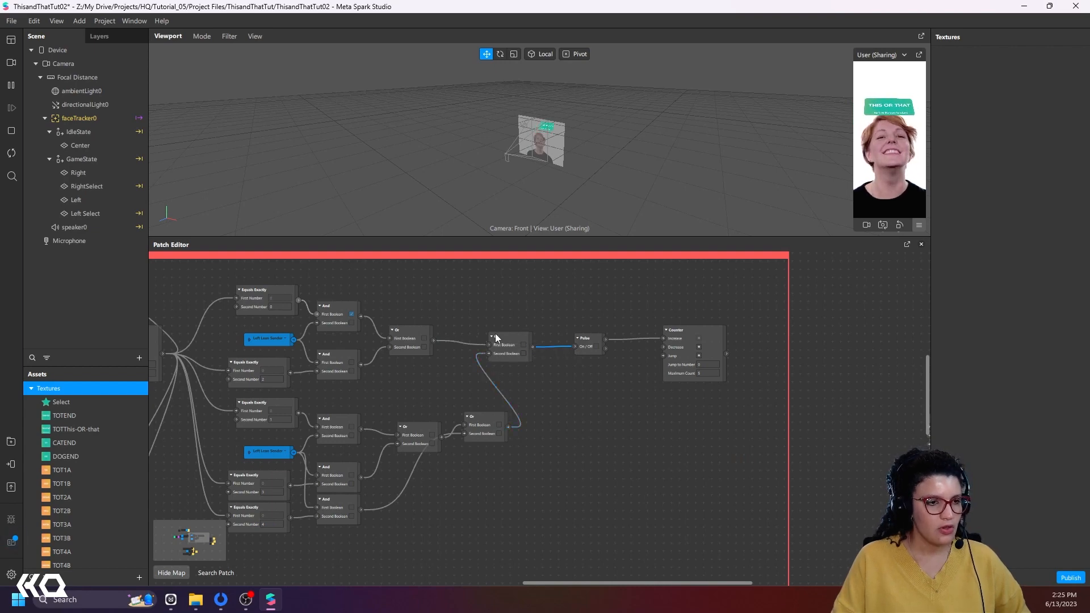
pyautogui.moveTo(511, 339); pyautogui.dragTo(515, 333)
# Step: Add a Value patch fed by the answer Counter's output and extend the red frame's right edge to leave room around it
pyautogui.moveTo(568, 436); pyautogui.dragTo(404, 452, button='middle')
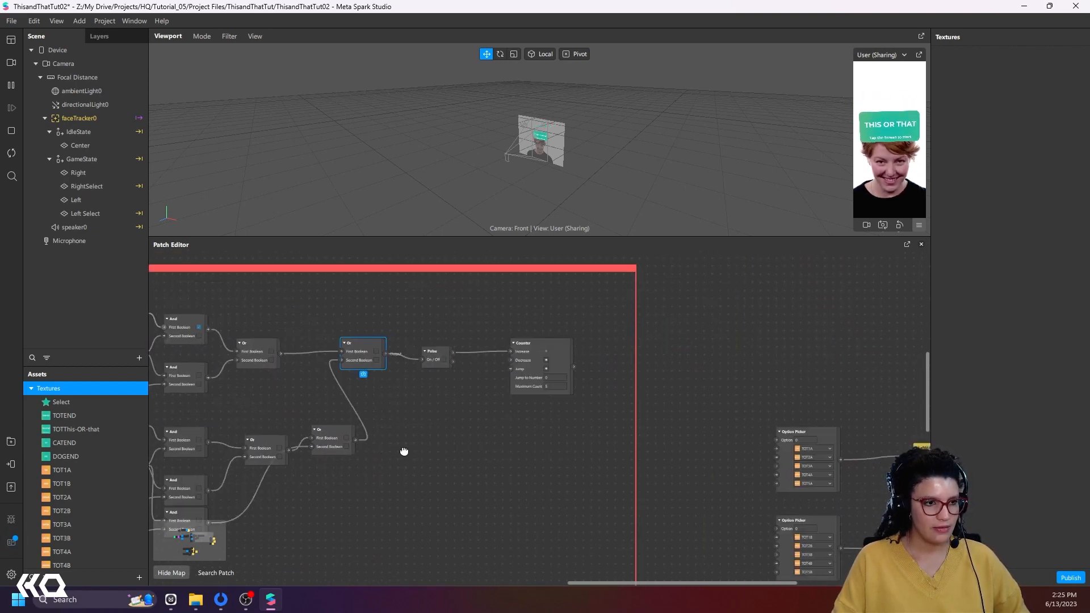
pyautogui.moveTo(539, 347); pyautogui.dragTo(506, 339)
pyautogui.click(543, 358)
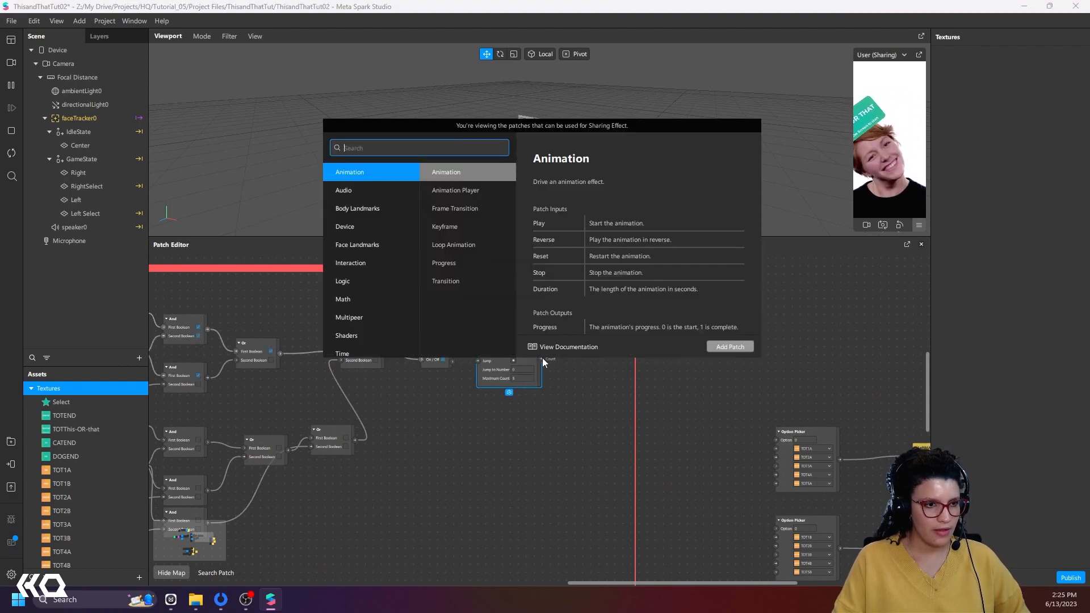
pyautogui.write('valu')
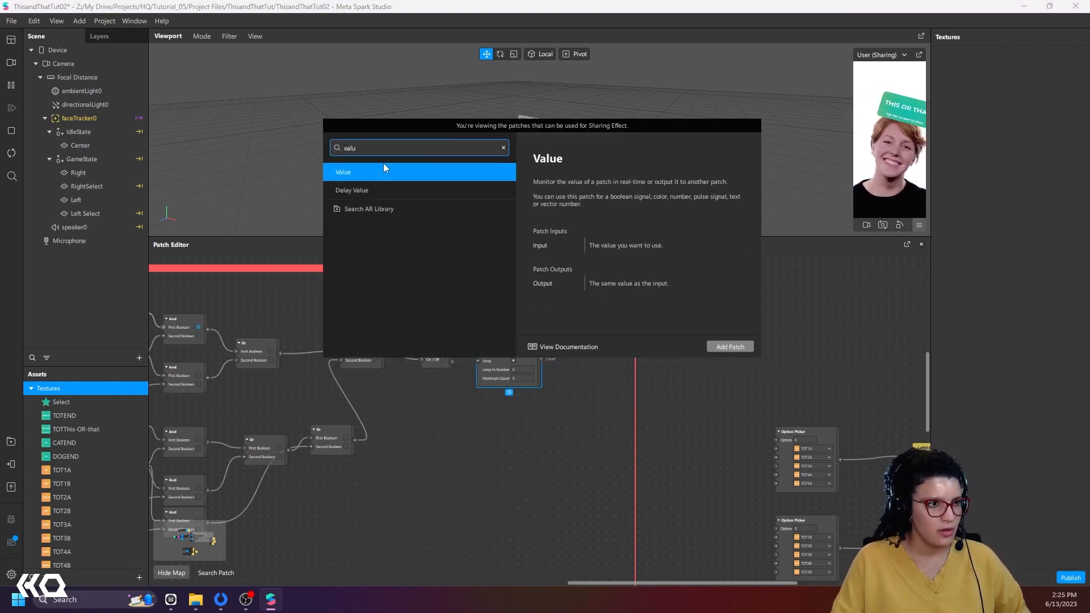
pyautogui.click(714, 345)
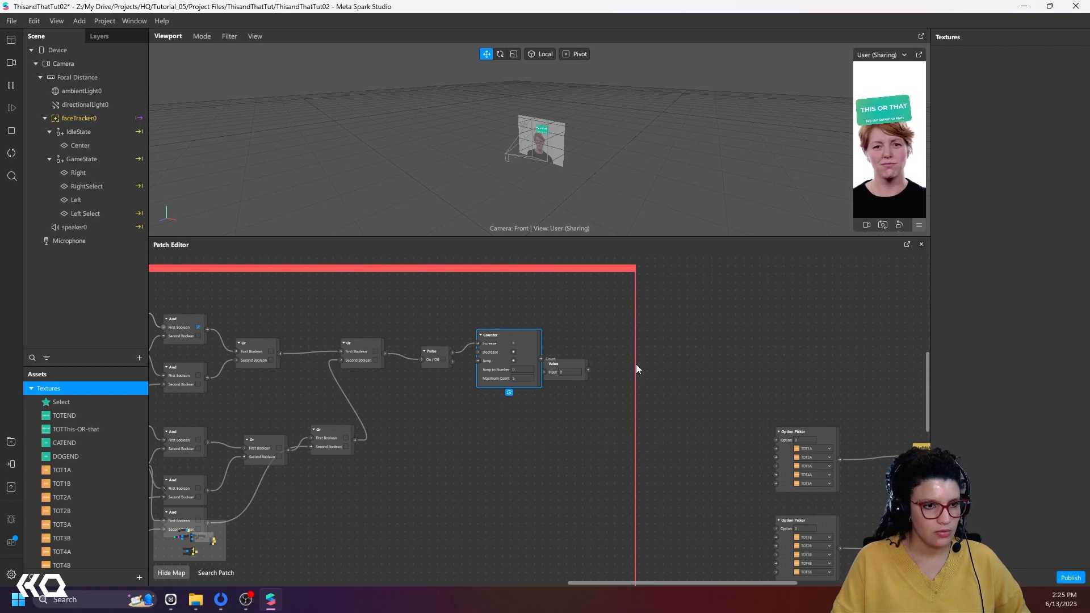
pyautogui.moveTo(635, 365); pyautogui.dragTo(700, 364)
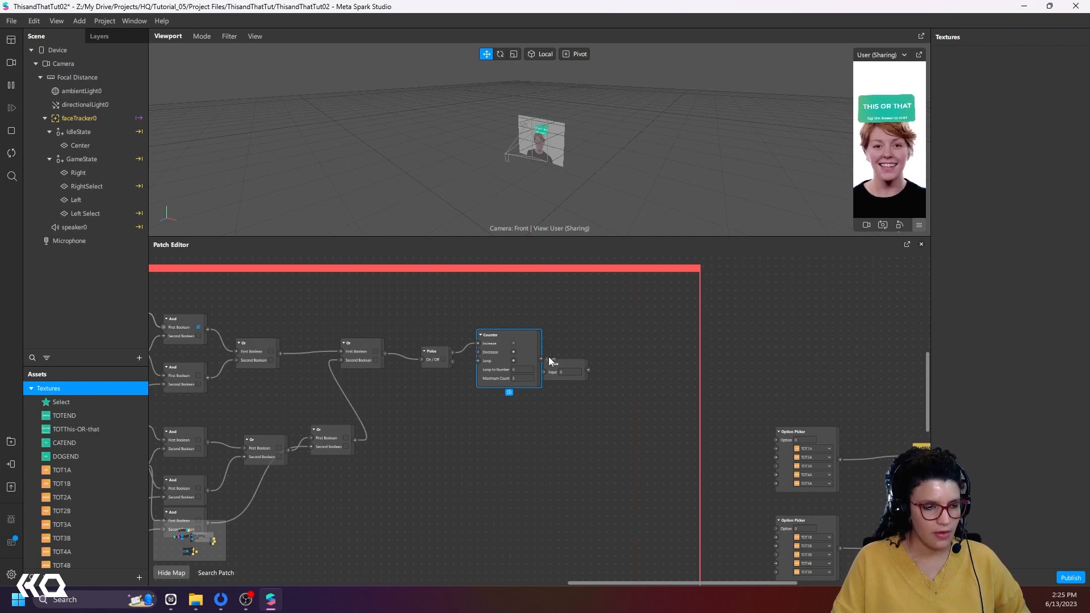
pyautogui.moveTo(549, 361)
pyautogui.mouseDown()
pyautogui.moveTo(582, 349)
pyautogui.moveTo(532, 358)
pyautogui.mouseUp()
pyautogui.click(570, 359)
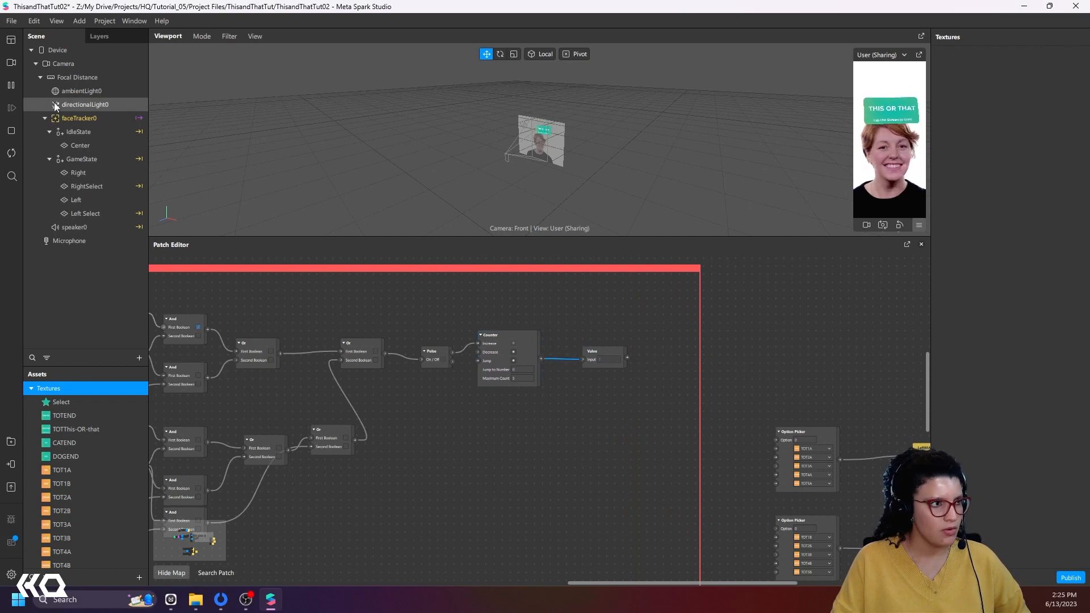
# Step: Switch the preview to the SplitCam Video Driver and play the game to check the matching-answer count in the Value patch
pyautogui.click(10, 62)
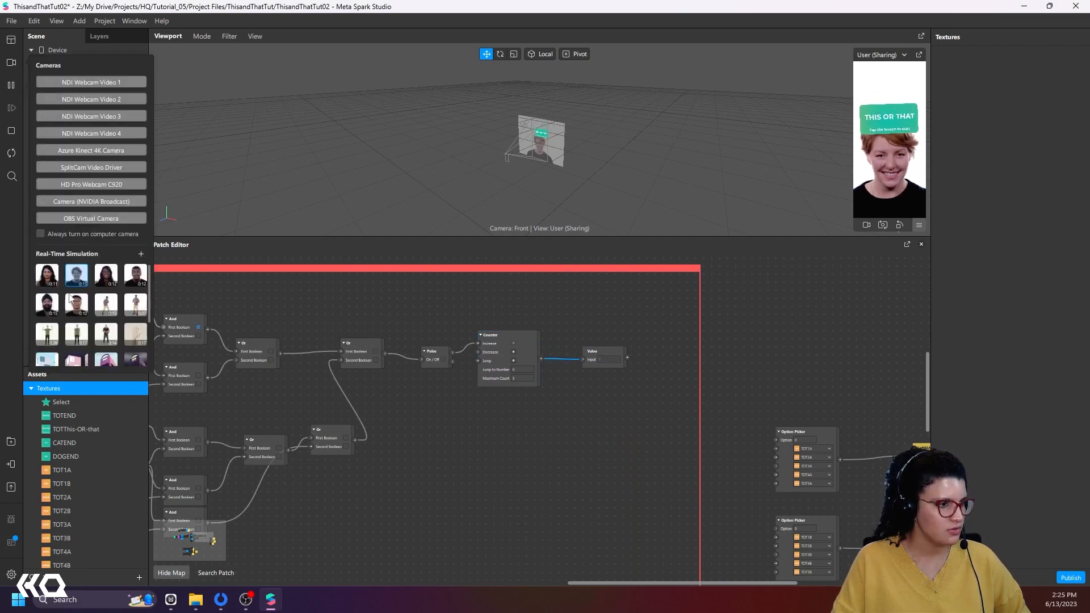
pyautogui.click(83, 166)
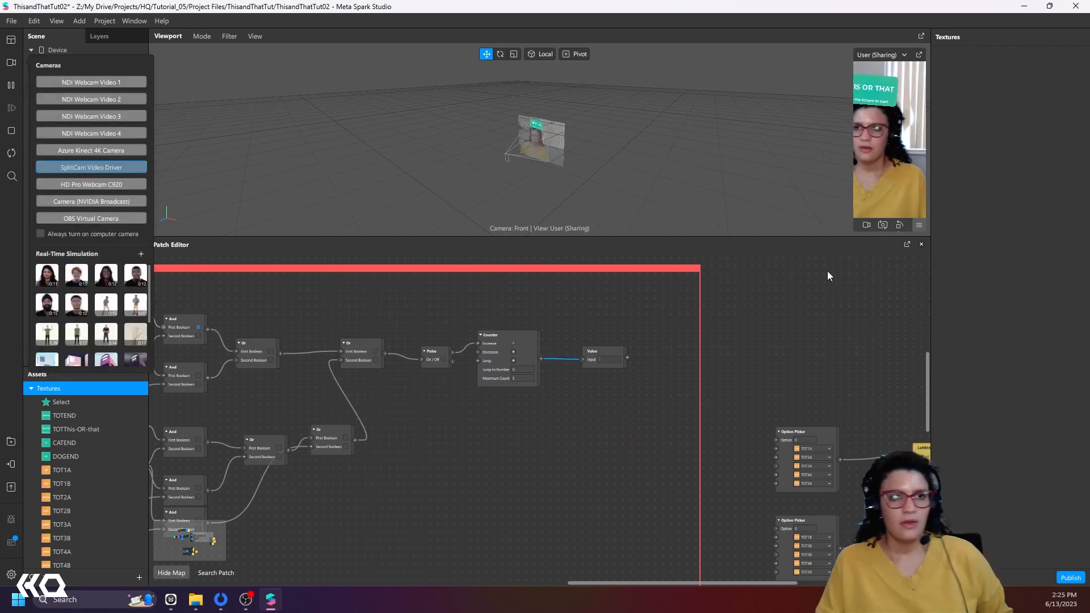
pyautogui.click(871, 153)
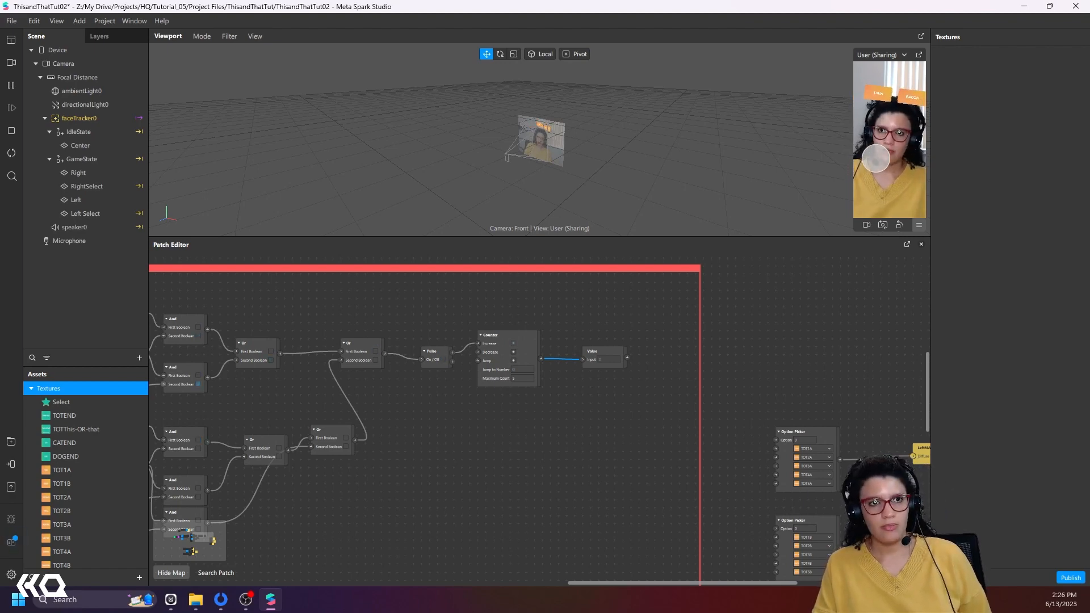
pyautogui.hscroll(3, 823, 377)
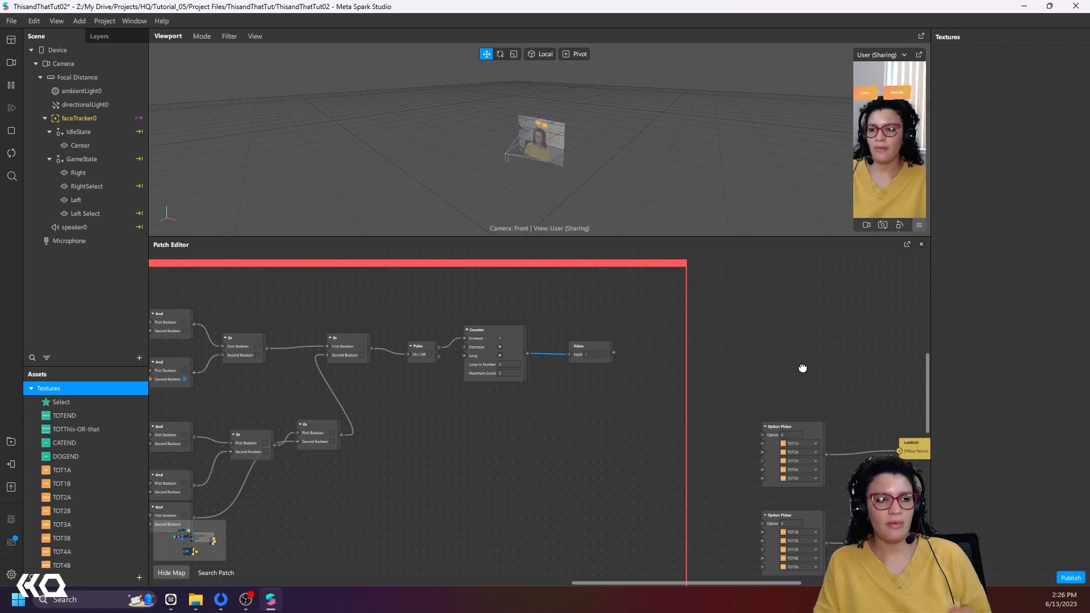
pyautogui.moveTo(795, 392); pyautogui.dragTo(820, 415)
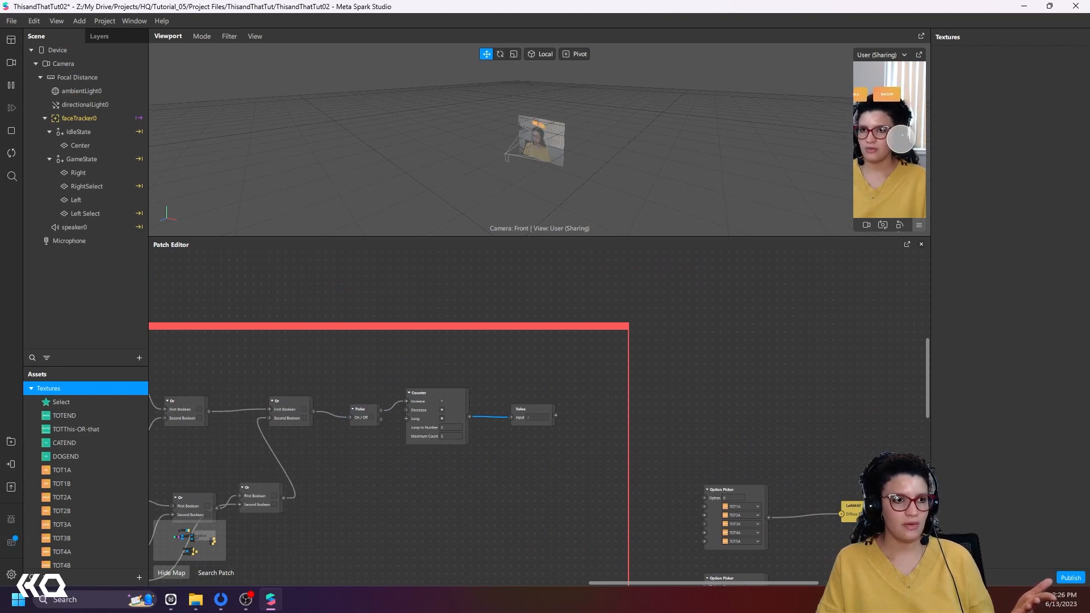
pyautogui.moveTo(511, 515); pyautogui.dragTo(592, 451)
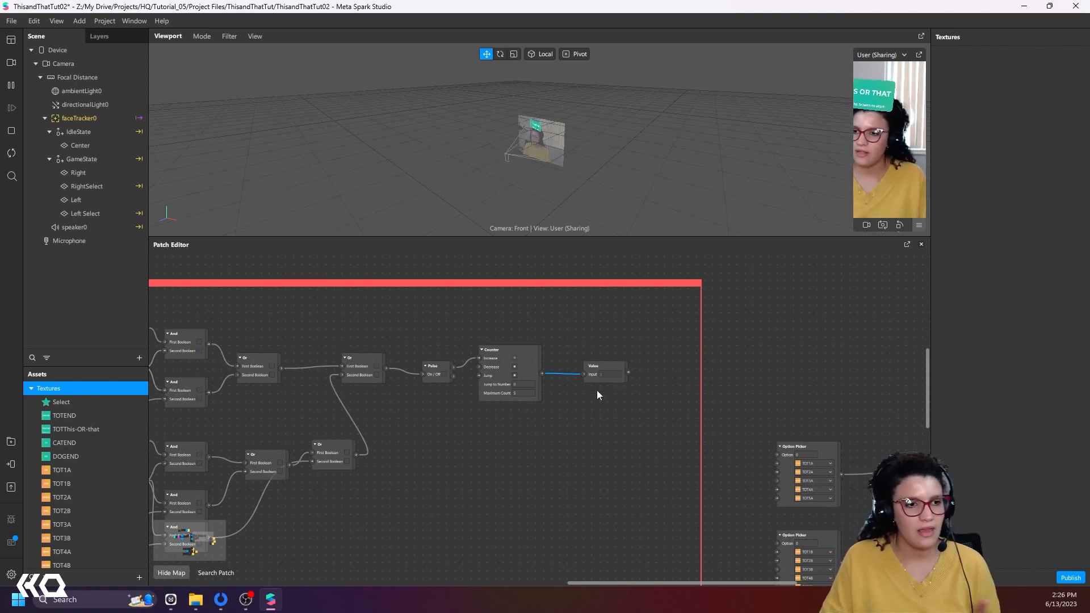
pyautogui.moveTo(583, 426); pyautogui.dragTo(717, 382)
pyautogui.moveTo(664, 417); pyautogui.dragTo(523, 420)
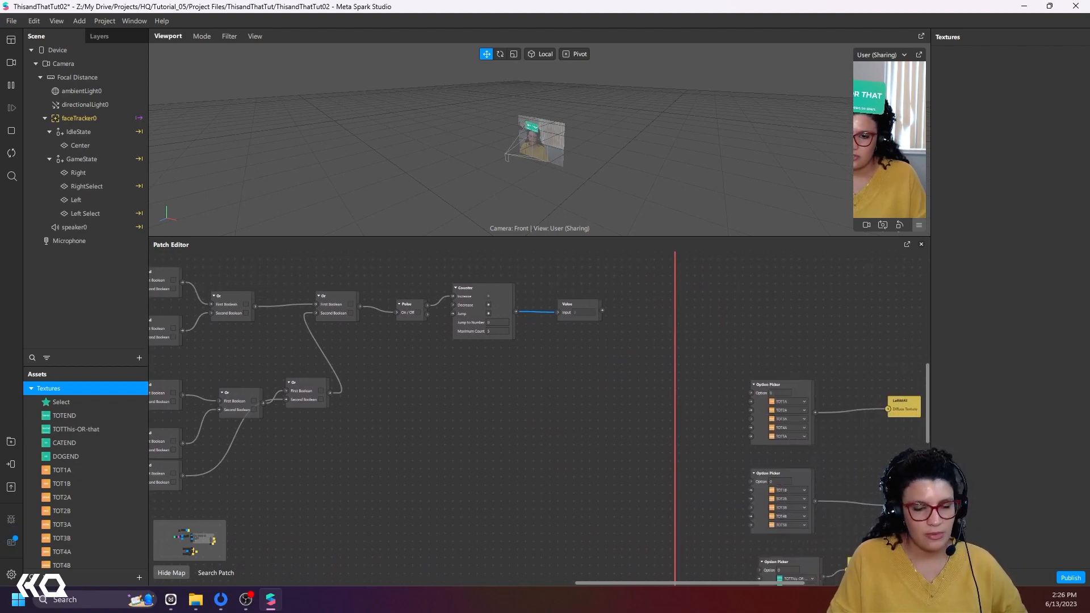
# Step: Return the preview from the live camera to the Real-Time Simulation clip of the red-haired woman
pyautogui.click(10, 65)
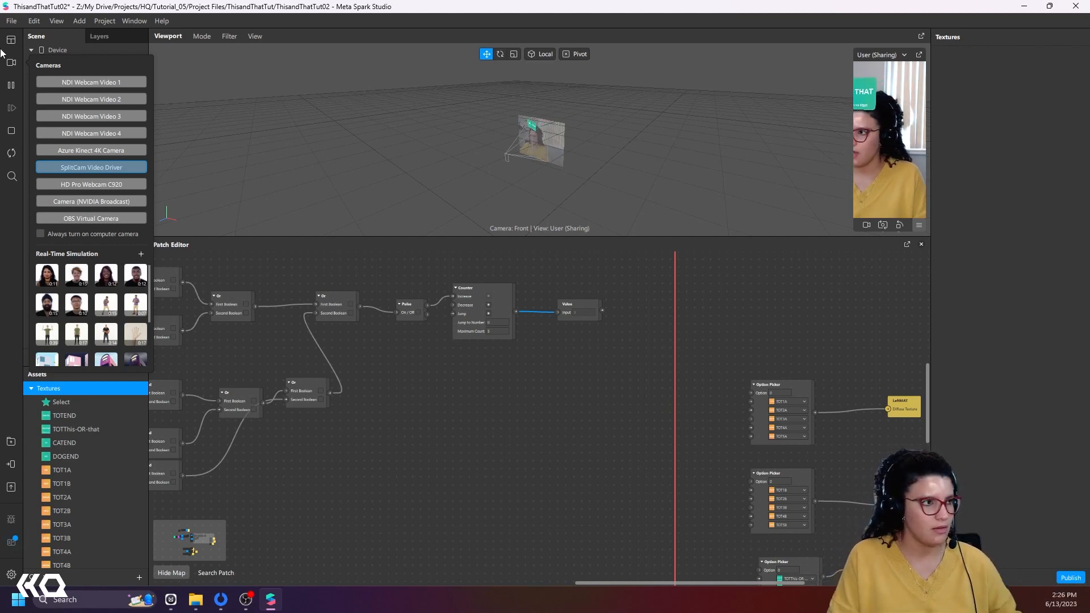
pyautogui.click(48, 275)
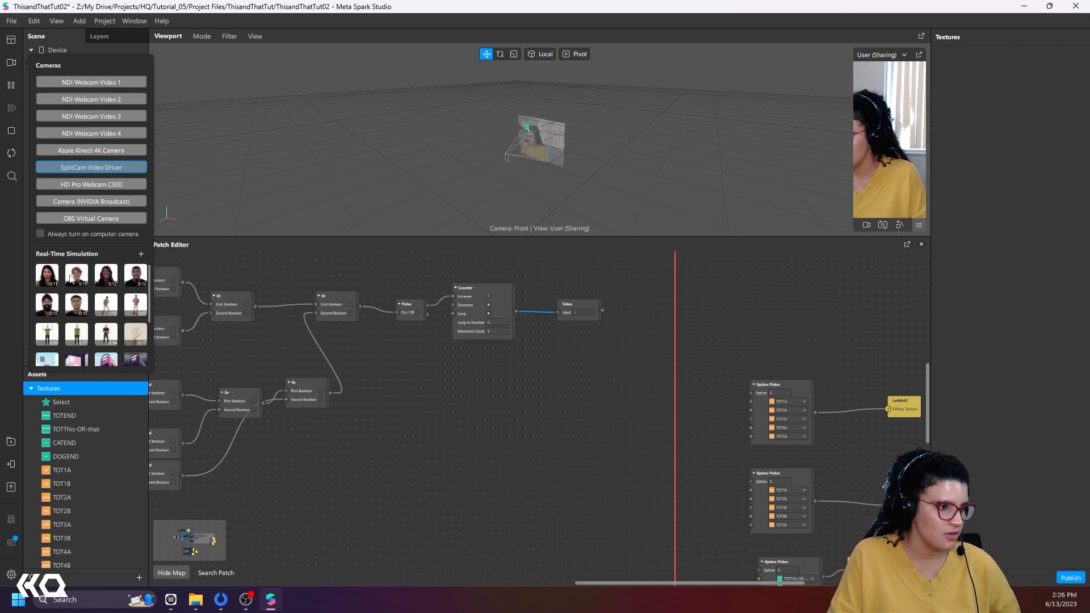
pyautogui.click(460, 437)
# Step: Change the lower group's receiver from Left Lean Sender to Right Lean Sender
pyautogui.scroll(-2, 460, 437)
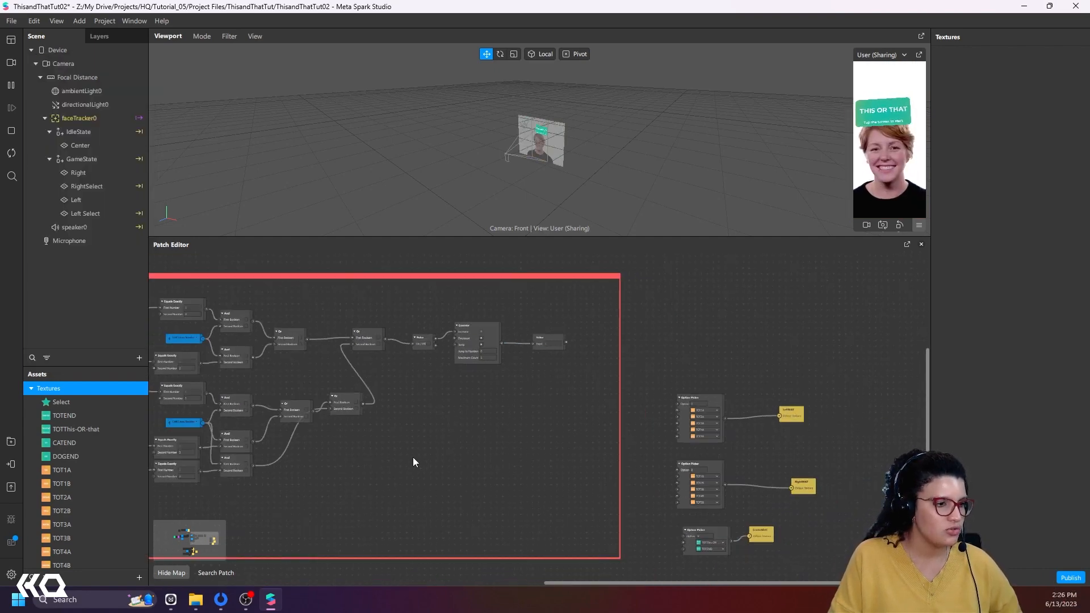
pyautogui.moveTo(414, 458); pyautogui.dragTo(625, 454)
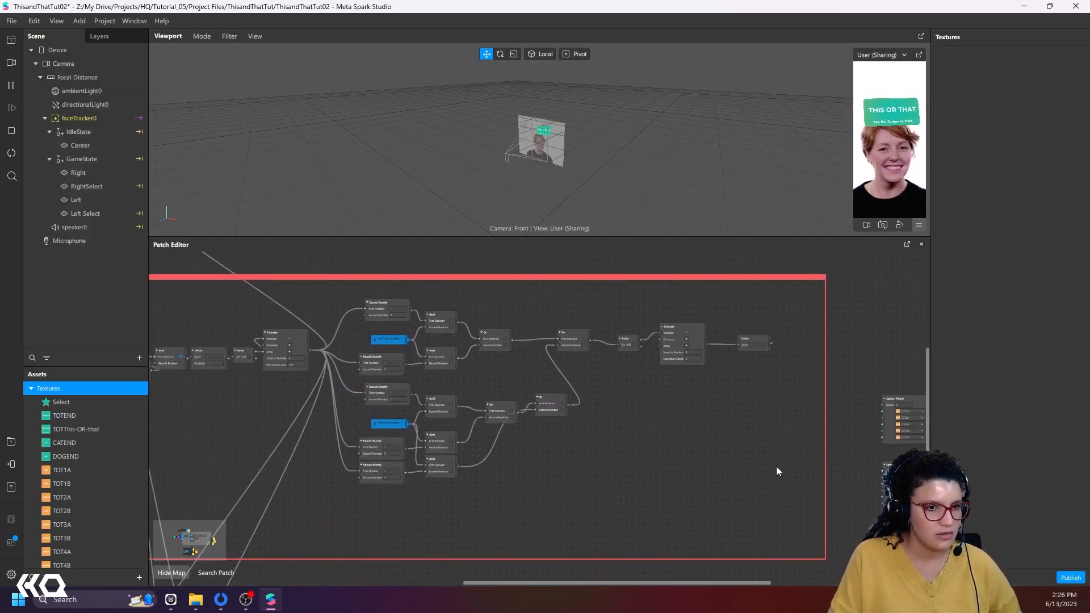
pyautogui.moveTo(777, 471); pyautogui.dragTo(362, 315)
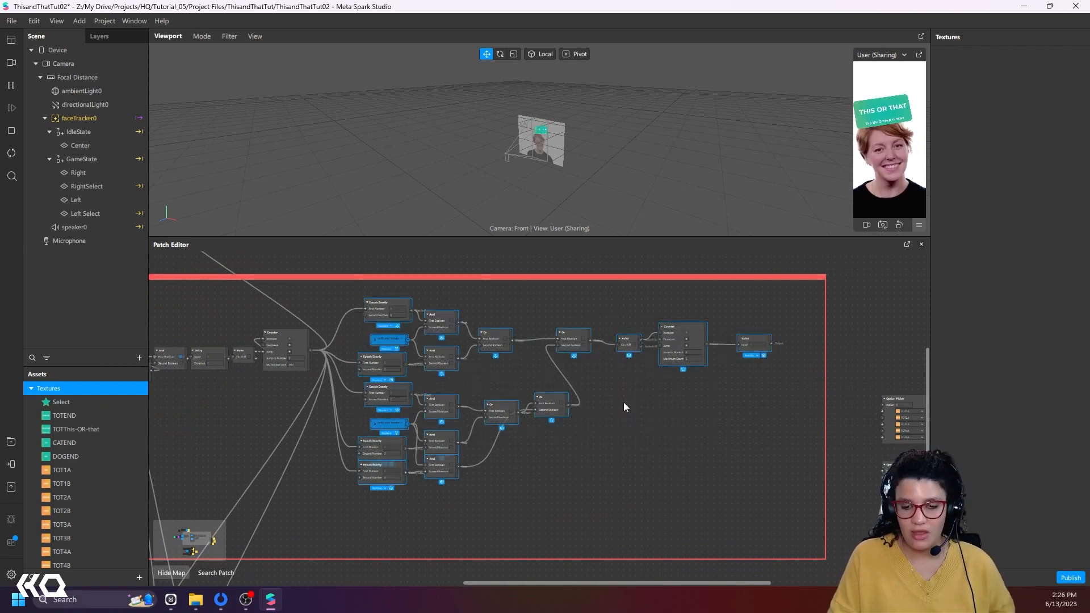
pyautogui.click(561, 443)
pyautogui.scroll(4, 399, 373)
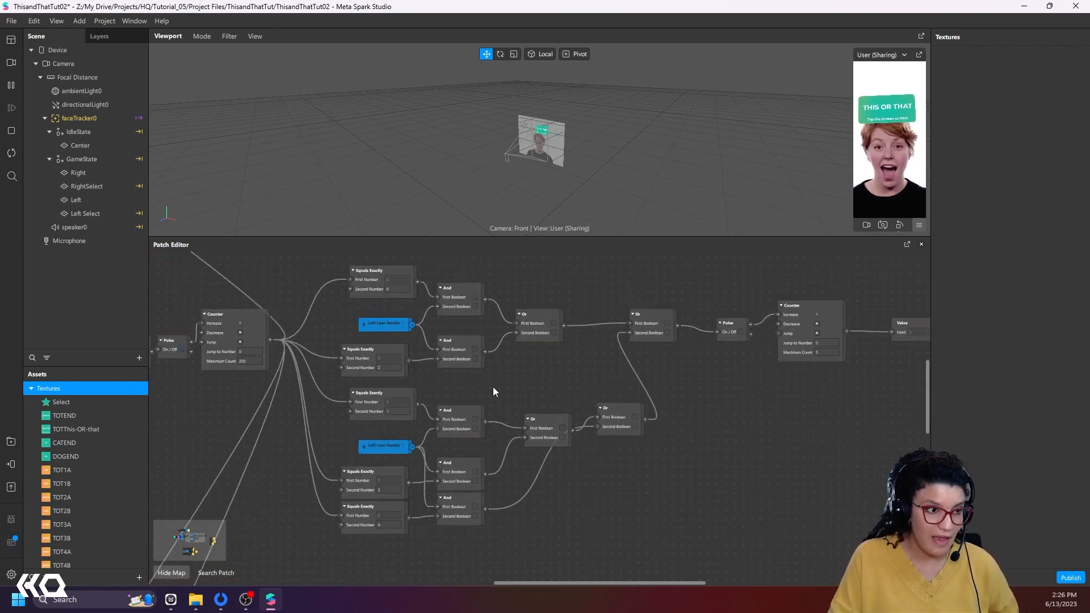
pyautogui.click(403, 447)
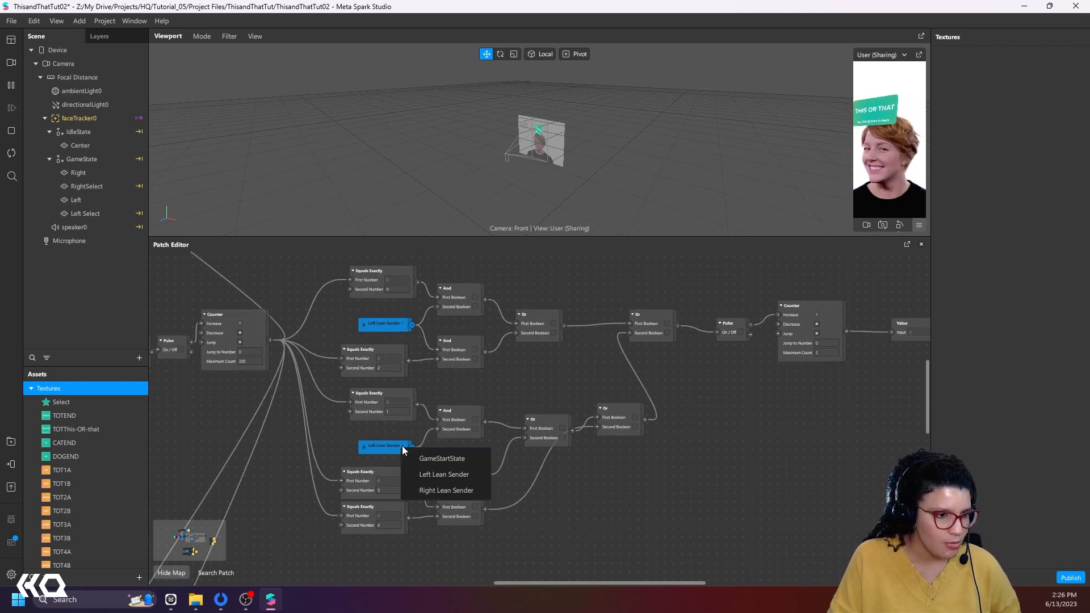
pyautogui.click(431, 490)
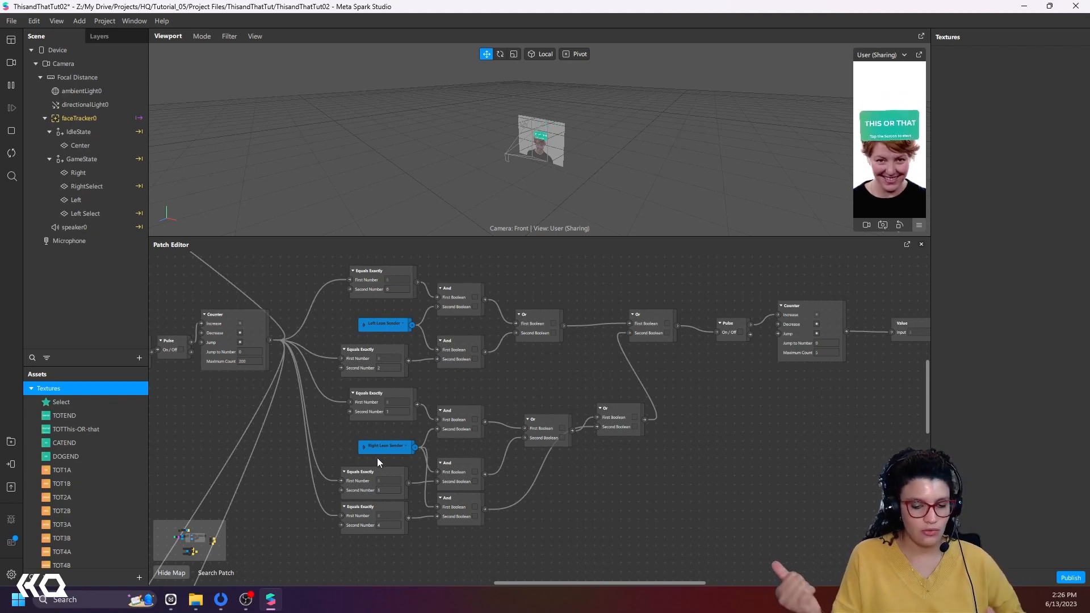
# Step: Duplicate all patches from the Equals Exactly checks through the Value patch and place the copy beneath the original group
pyautogui.scroll(-5, 377, 457)
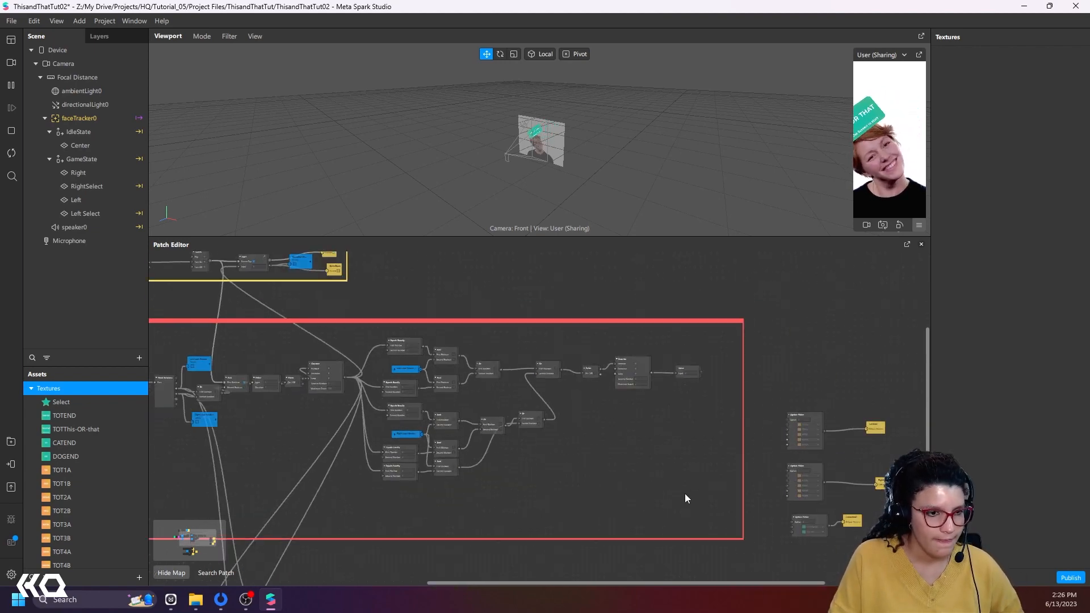
pyautogui.moveTo(684, 493); pyautogui.dragTo(371, 332)
pyautogui.moveTo(472, 538); pyautogui.dragTo(437, 438)
pyautogui.scroll(3, 437, 439)
pyautogui.hotkey('ctrl', 'v')
pyautogui.scroll(3, 501, 472)
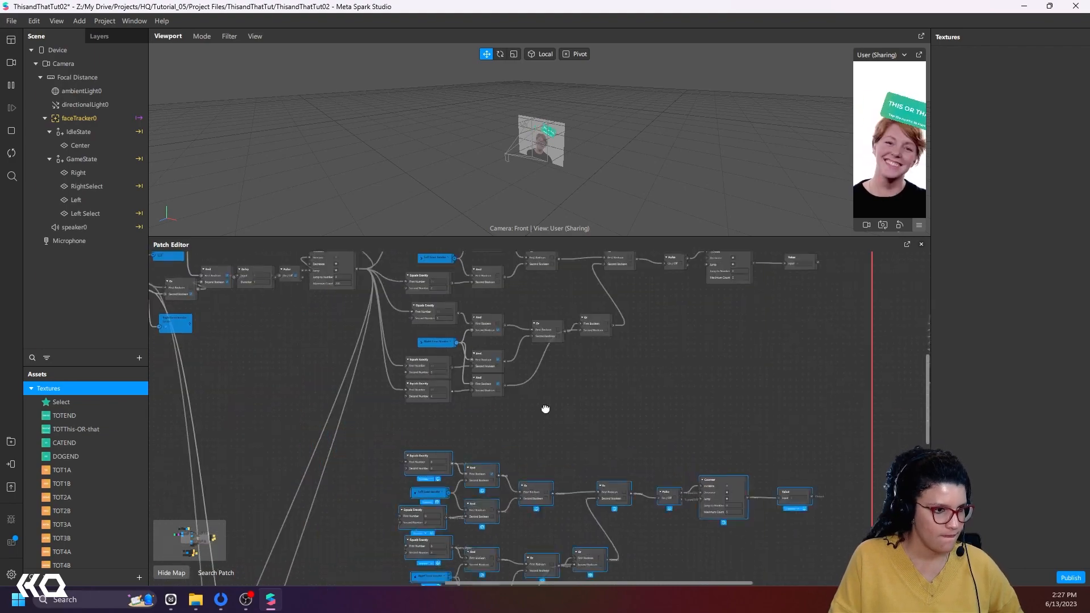
# Step: Connect the question counter's output to the upper three Equals Exactly checks in the duplicated group and enlarge the Patch Editor
pyautogui.moveTo(360, 263); pyautogui.dragTo(405, 460)
pyautogui.moveTo(359, 262); pyautogui.dragTo(401, 513)
pyautogui.scroll(-3, 401, 500)
pyautogui.moveTo(319, 267)
pyautogui.mouseDown()
pyautogui.moveTo(345, 476)
pyautogui.moveTo(333, 274)
pyautogui.mouseUp()
pyautogui.scroll(3, 318, 340)
pyautogui.scroll(-2, 267, 278)
pyautogui.moveTo(295, 310); pyautogui.dragTo(321, 548)
pyautogui.moveTo(281, 475); pyautogui.dragTo(308, 432, button='middle')
pyautogui.moveTo(318, 236); pyautogui.dragTo(318, 57)
pyautogui.scroll(3, 308, 145)
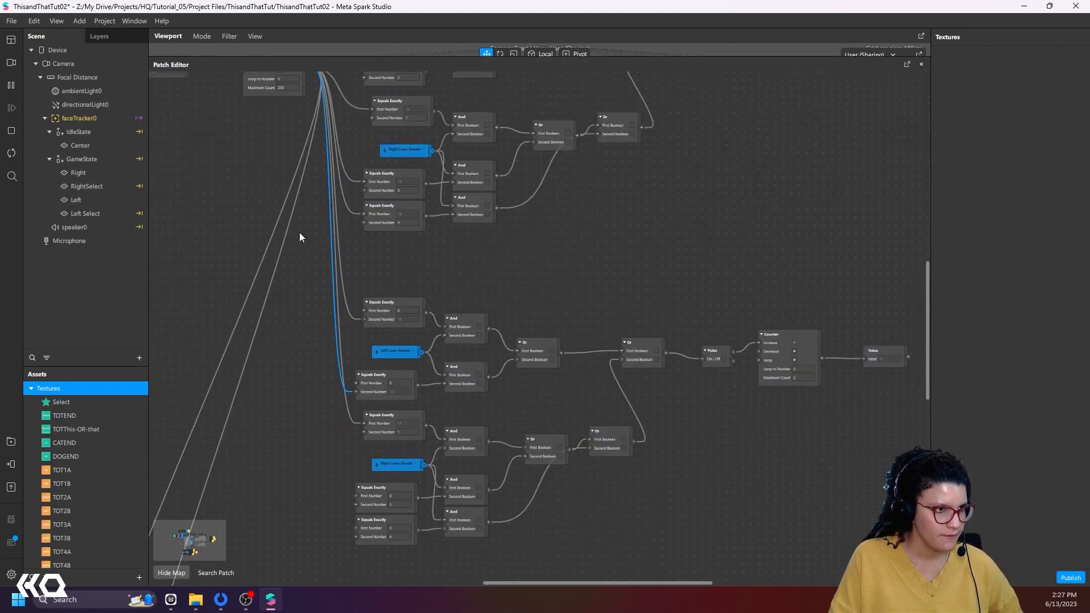
# Step: Connect the question counter's output to the two lowest Equals Exactly checks in the duplicated group
pyautogui.moveTo(298, 232); pyautogui.dragTo(292, 253, button='middle')
pyautogui.moveTo(301, 93); pyautogui.dragTo(347, 517)
pyautogui.moveTo(301, 92); pyautogui.dragTo(351, 549)
pyautogui.scroll(-2, 351, 550)
pyautogui.moveTo(616, 511); pyautogui.dragTo(590, 478, button='middle')
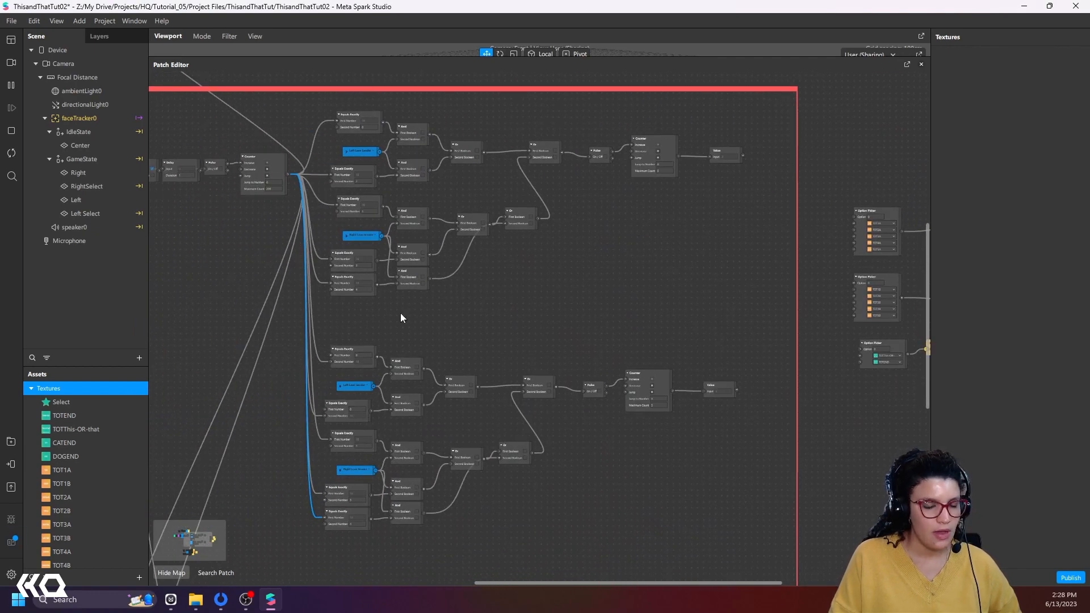
# Step: Wrap the upper answer-counting group, from its Equals Exactly checks to its Value patch, in a comment named Cat
pyautogui.scroll(1, 471, 298)
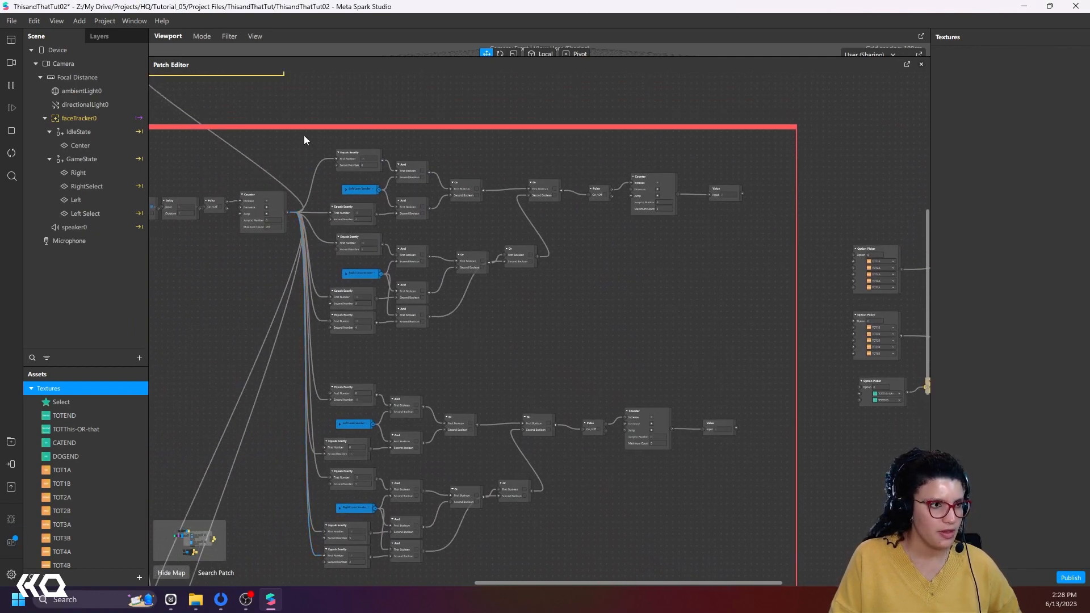
pyautogui.moveTo(304, 140); pyautogui.dragTo(773, 355)
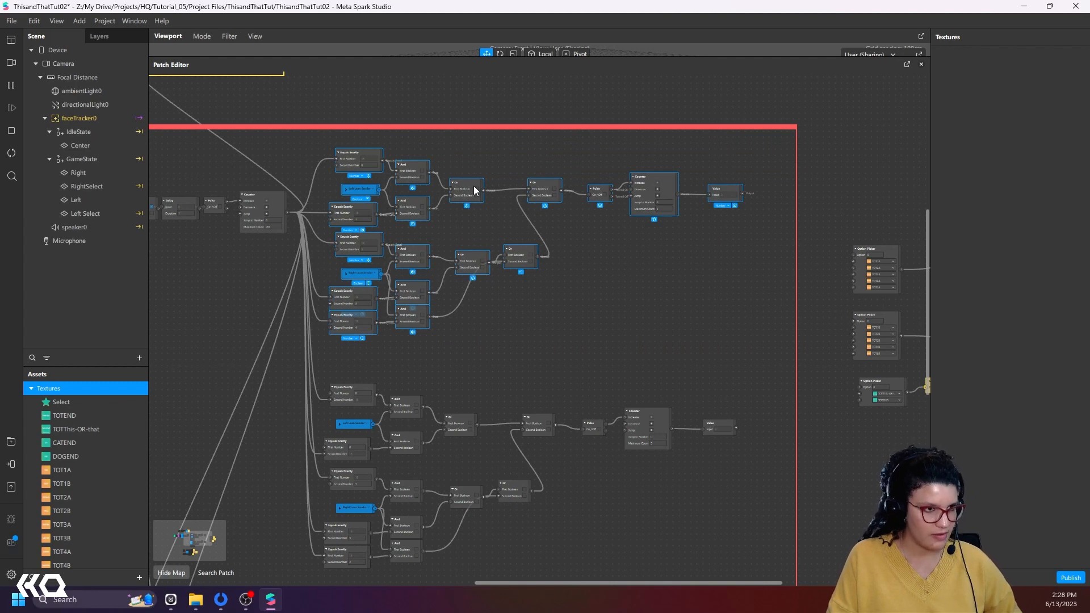
pyautogui.rightClick(356, 157)
pyautogui.click(370, 165)
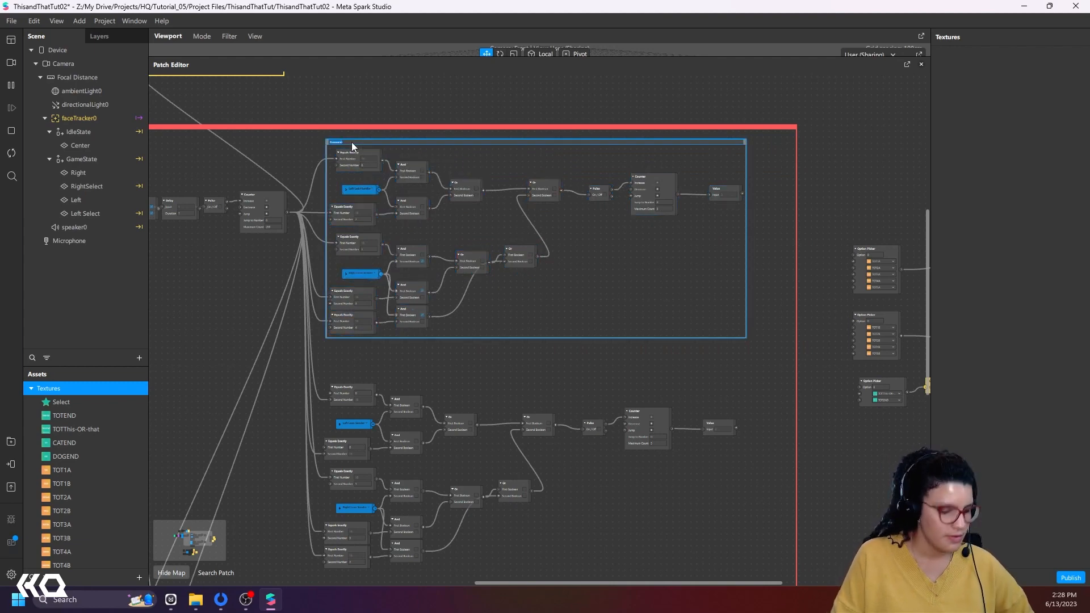
pyautogui.click(396, 350)
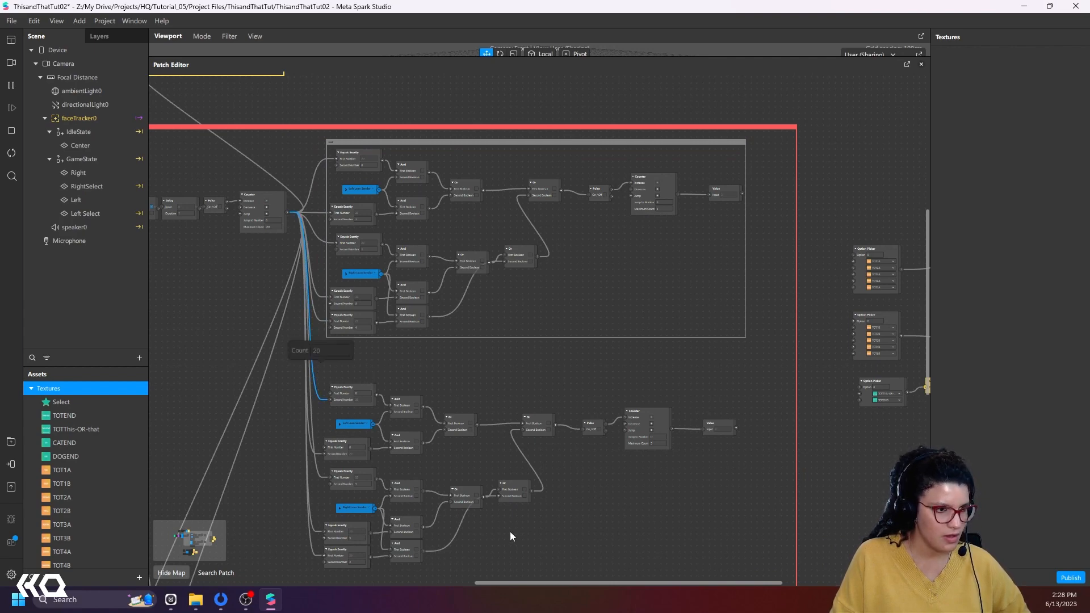
# Step: Wrap the duplicated lower answer-counting group in a comment named Dog
pyautogui.moveTo(475, 547); pyautogui.dragTo(325, 388)
pyautogui.press('c')
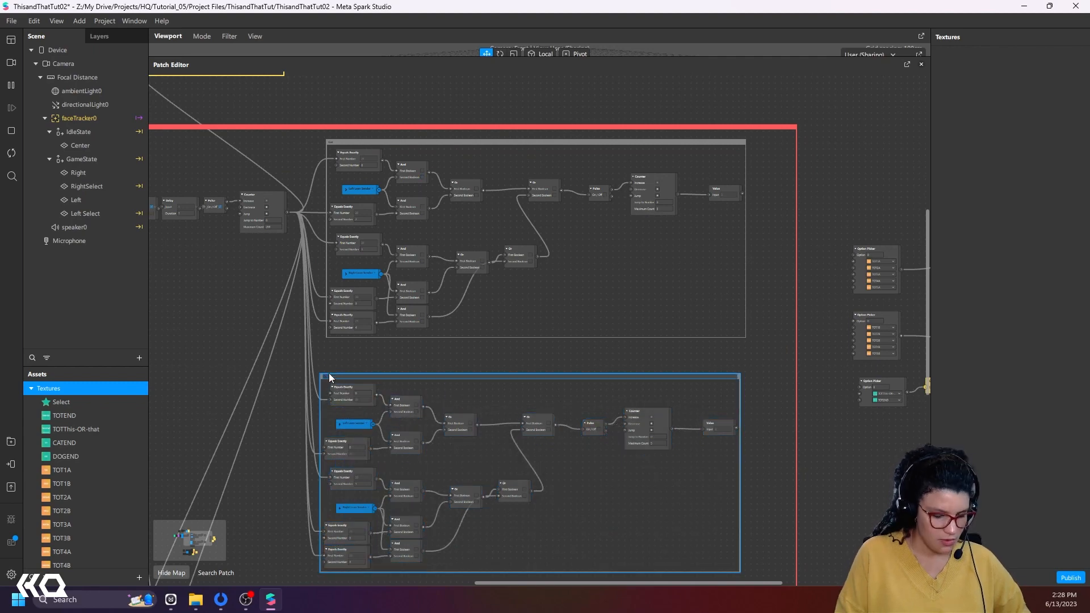
pyautogui.click(358, 363)
# Step: In the Dog group, switch the upper receiver to Right Lean Sender and the lower receiver to Left Lean Sender
pyautogui.scroll(3, 363, 438)
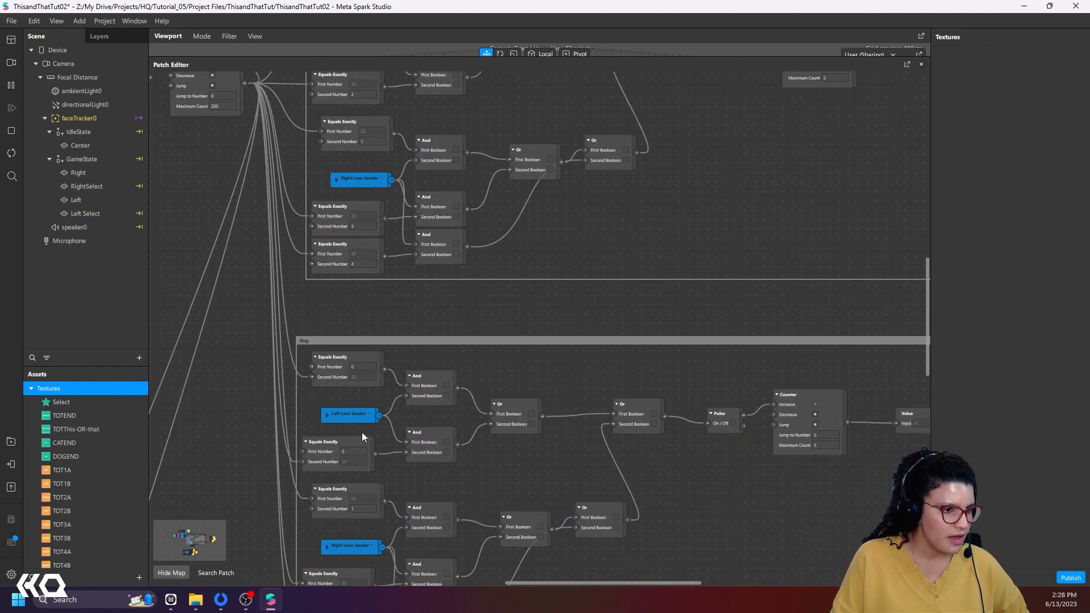
pyautogui.click(368, 417)
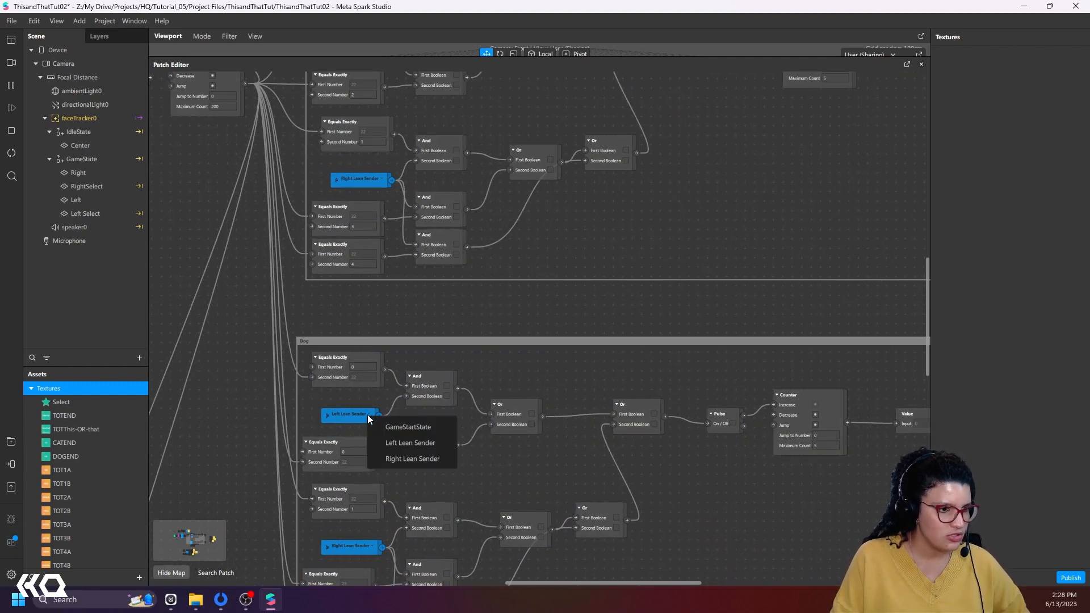
pyautogui.click(396, 457)
pyautogui.click(370, 546)
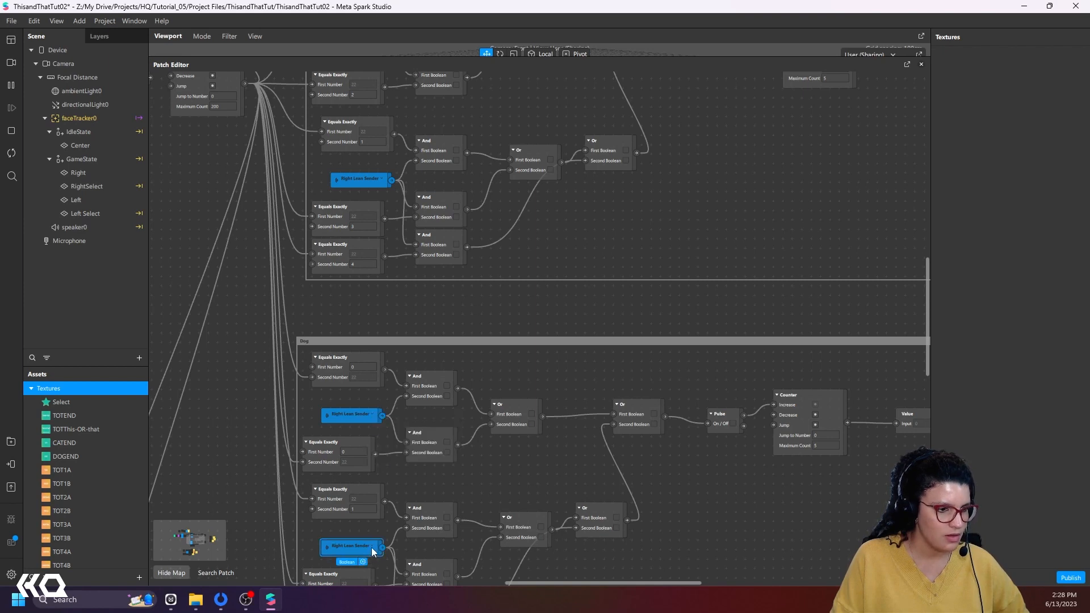
pyautogui.click(372, 546)
pyautogui.click(398, 556)
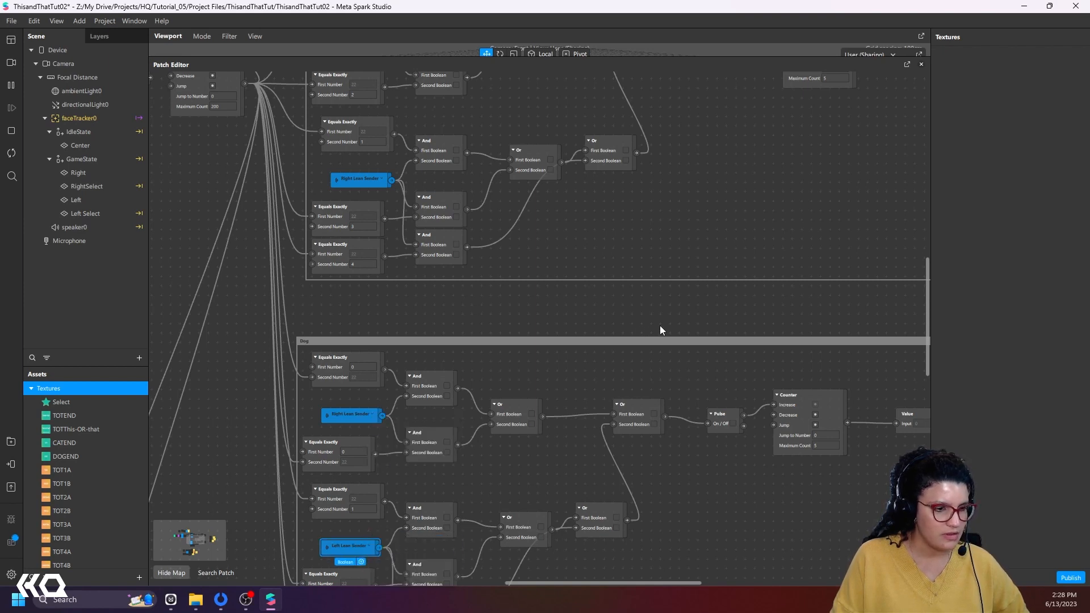
# Step: Widen the Dog and Cat comment boxes slightly beyond their Value patches so that their right edges nearly line up
pyautogui.hscroll(5, 696, 332)
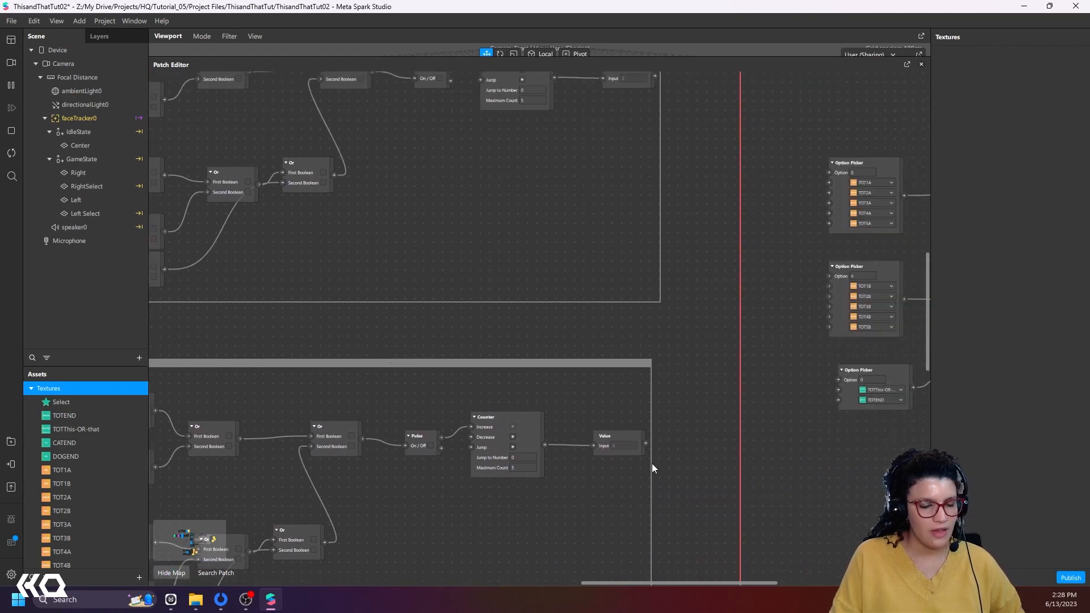
pyautogui.keyDown('ctrl'); pyautogui.scroll(-3, 631, 472); pyautogui.keyUp('ctrl')
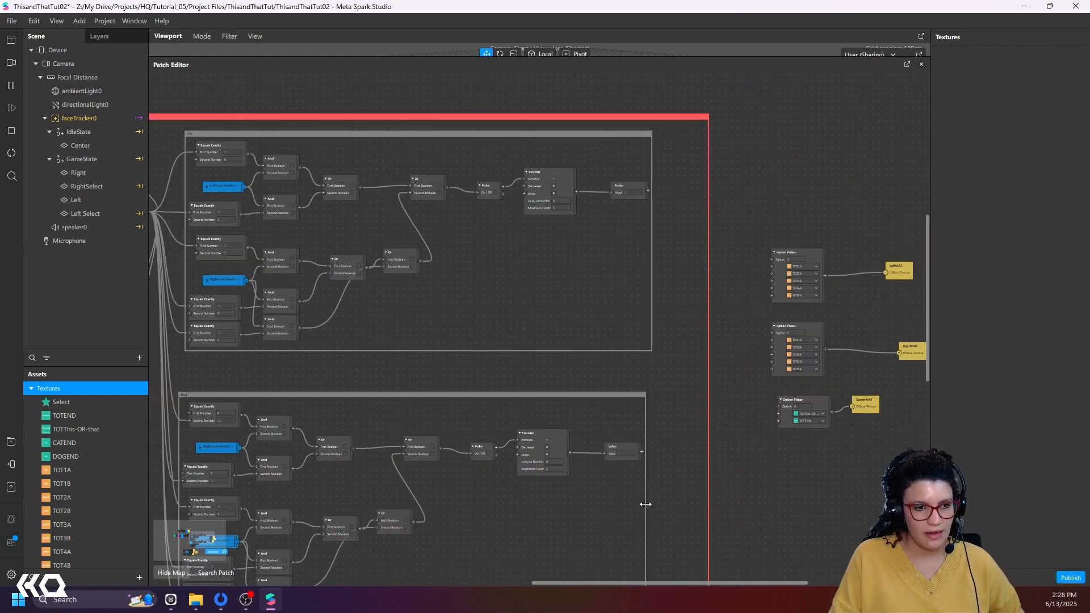
pyautogui.moveTo(646, 504); pyautogui.dragTo(691, 504)
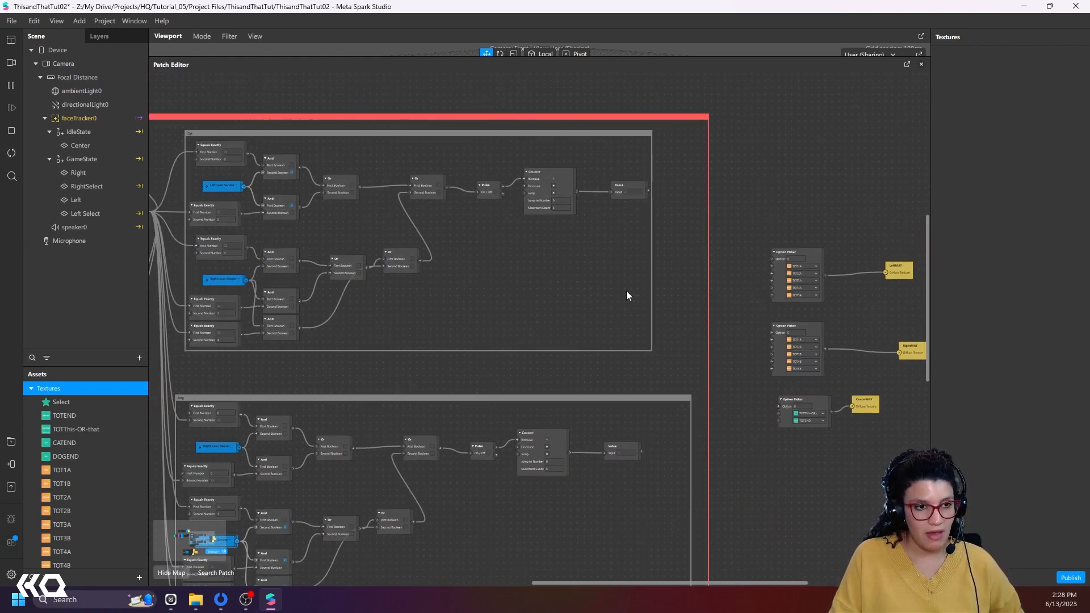
pyautogui.moveTo(652, 291); pyautogui.dragTo(686, 290)
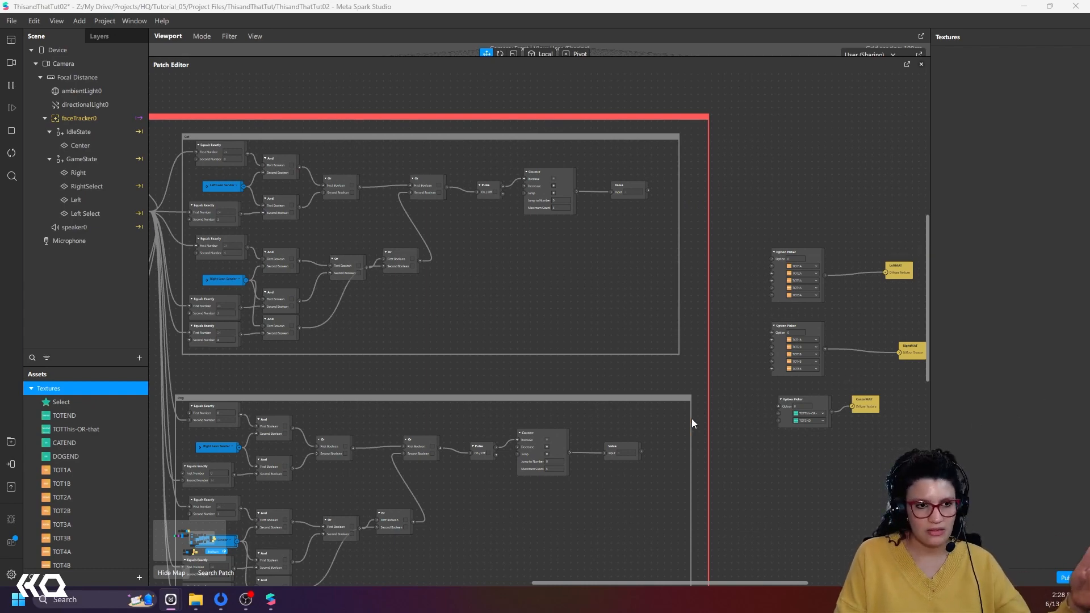
pyautogui.moveTo(690, 420); pyautogui.dragTo(669, 418)
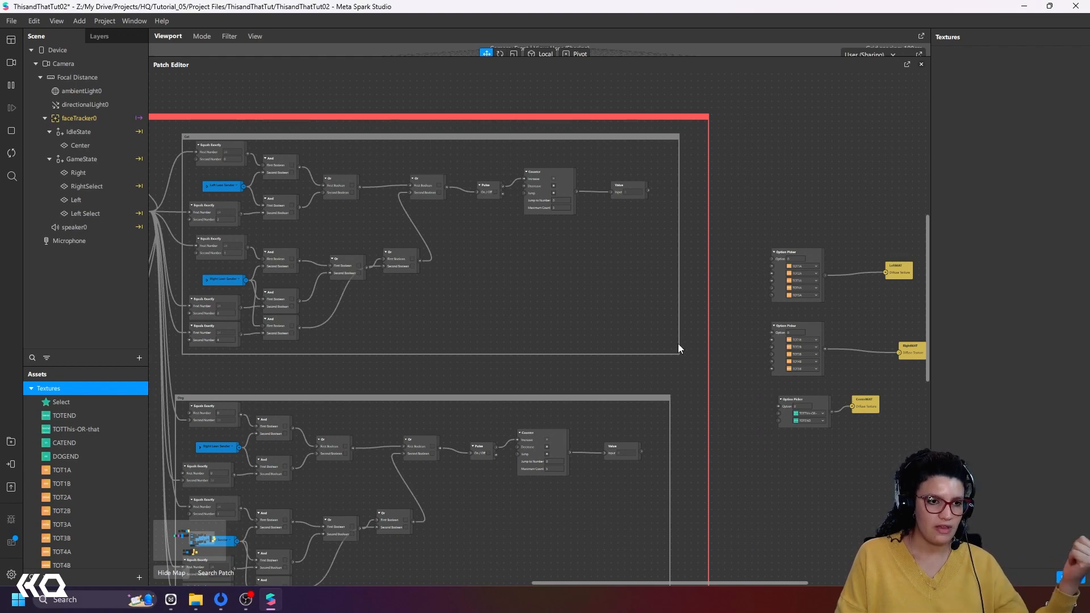
pyautogui.moveTo(680, 344); pyautogui.dragTo(673, 344)
# Step: Delete the Value patches after the Counters in both the Cat and Dog groups
pyautogui.click(629, 191)
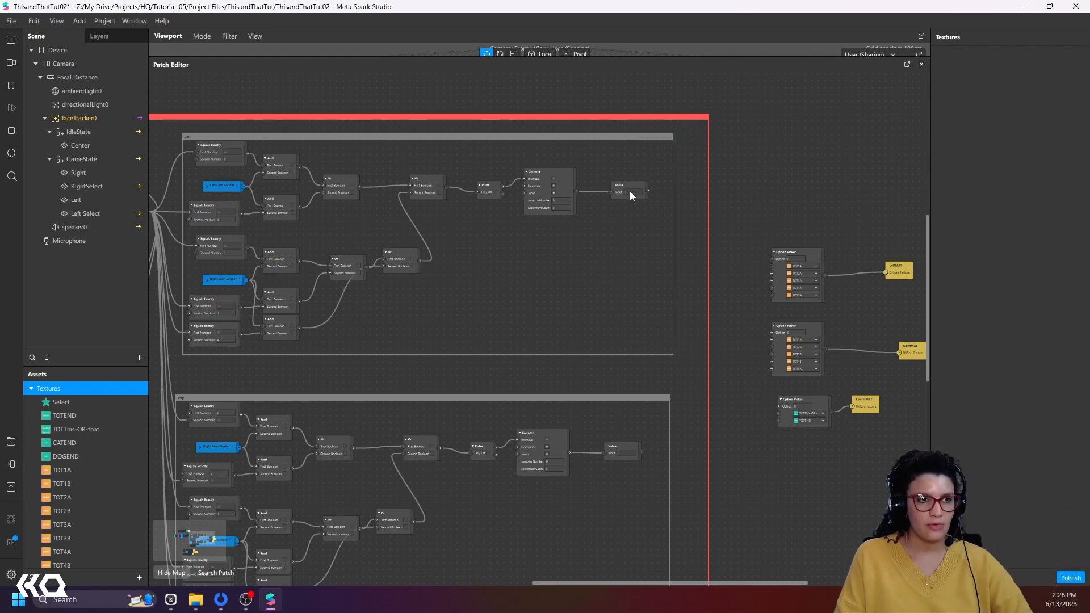
pyautogui.press('Delete')
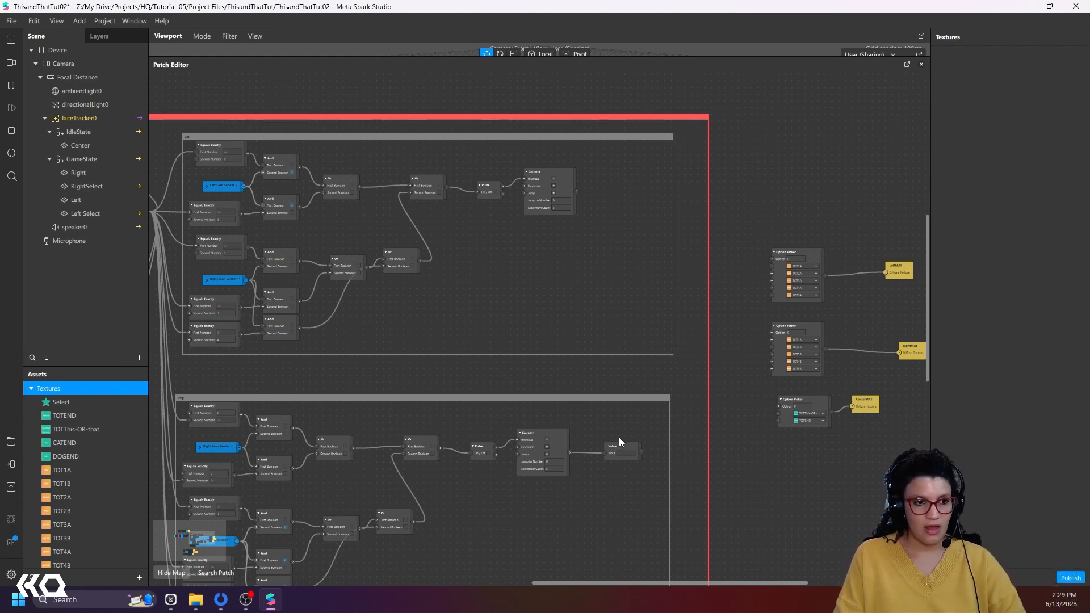
pyautogui.click(618, 446)
pyautogui.press('Delete')
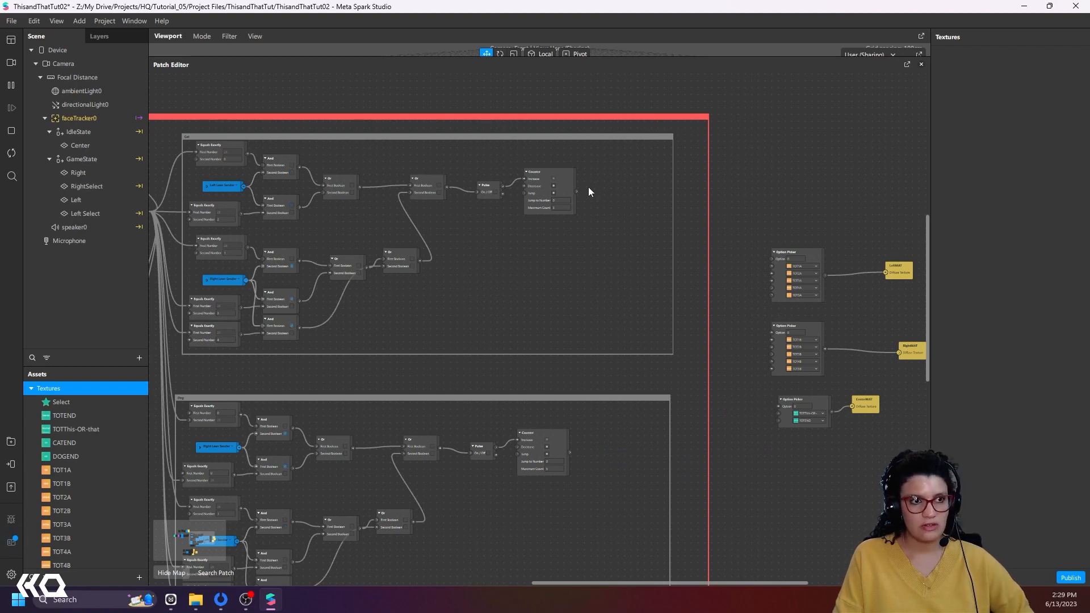
# Step: Add a Greater or Equal patch fed by the Cat Counter, set its second input to 3, and align it beside the Counter
pyautogui.moveTo(576, 192); pyautogui.dragTo(620, 215)
pyautogui.write('grew')
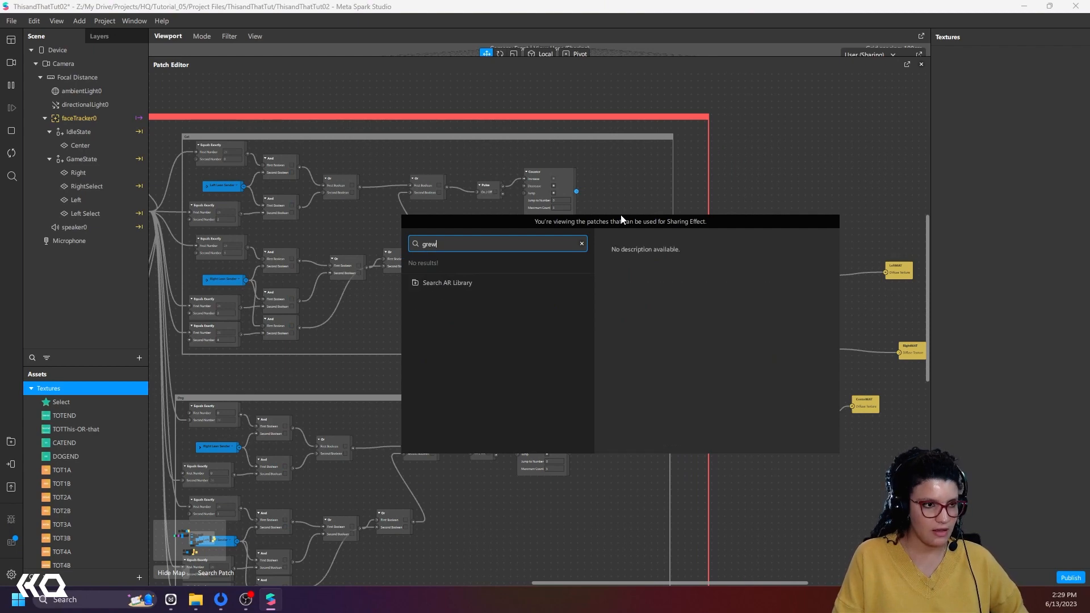
pyautogui.press('BackSpace')
pyautogui.write('a')
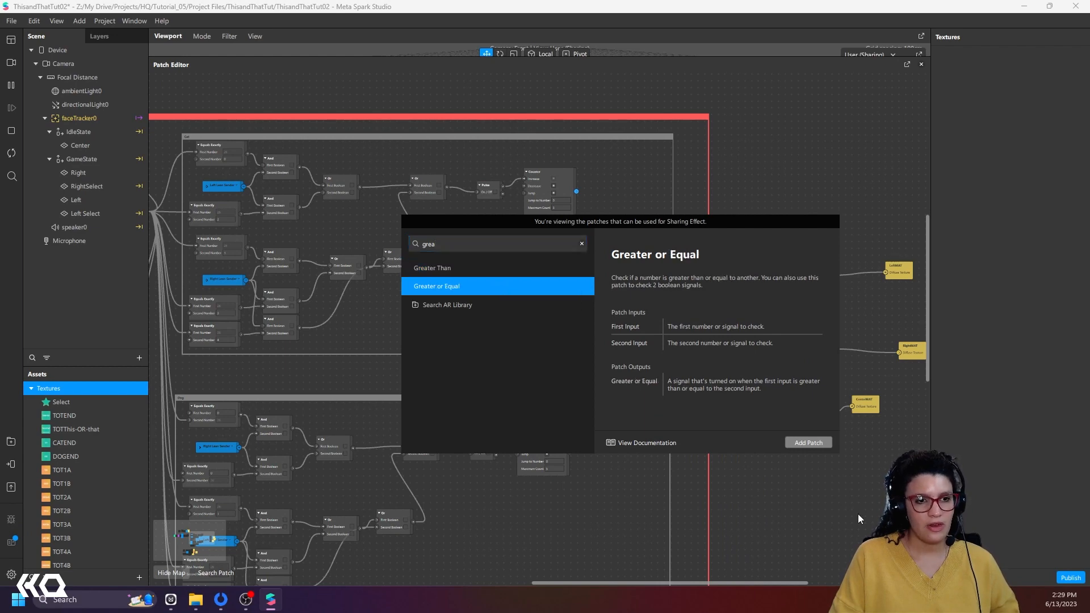
pyautogui.click(815, 445)
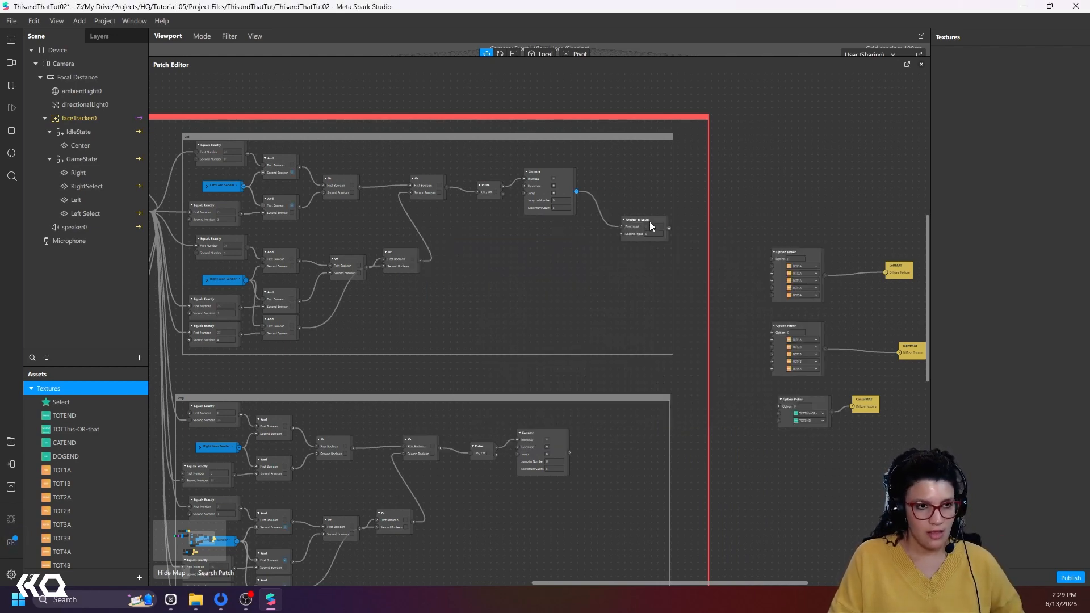
pyautogui.click(658, 233)
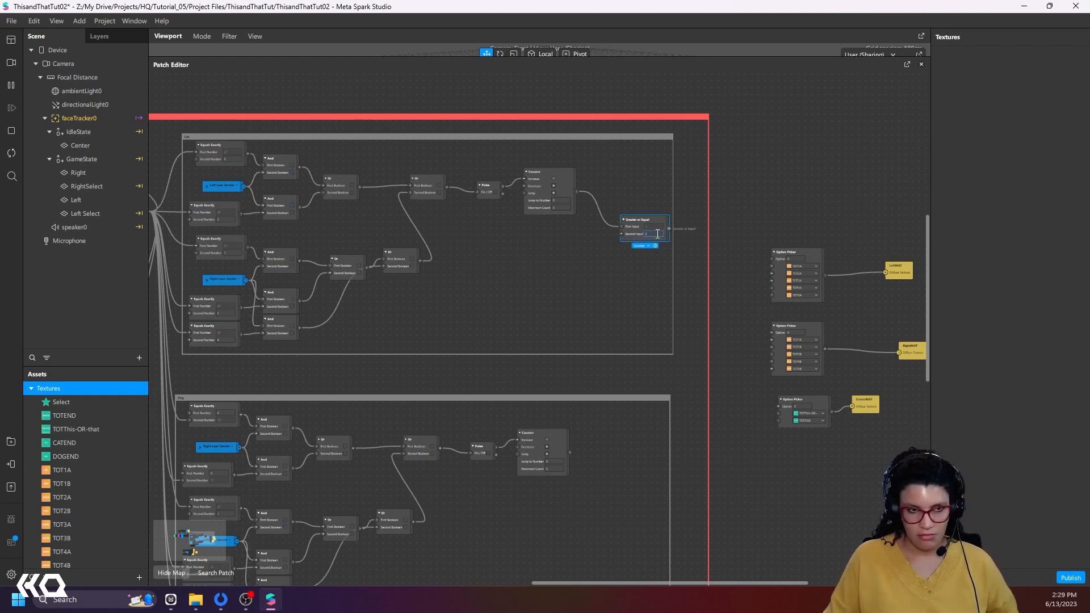
pyautogui.click(647, 310)
pyautogui.moveTo(642, 219); pyautogui.dragTo(643, 192)
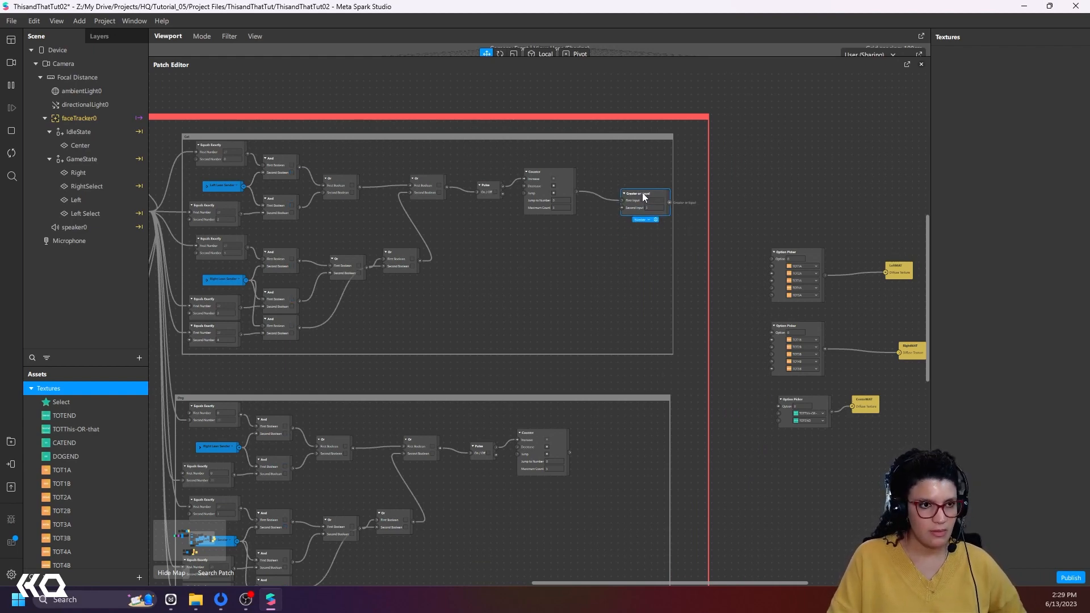
# Step: Copy the Greater or Equal patch into the Dog group and feed its first input from the Dog Counter
pyautogui.hotkey('ctrl', 'v')
pyautogui.moveTo(665, 474); pyautogui.dragTo(598, 453)
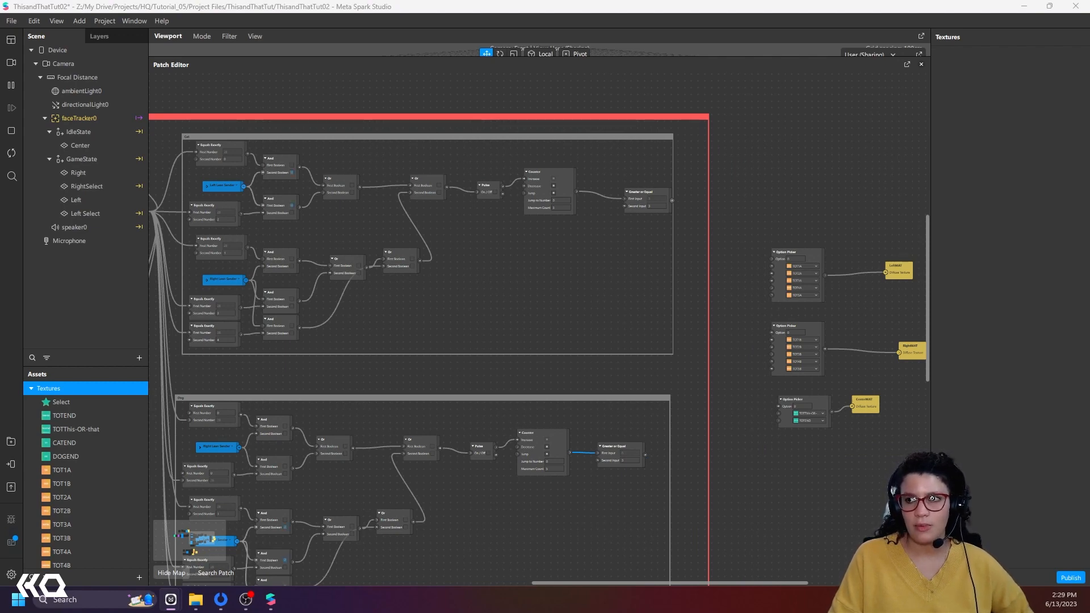
pyautogui.click(637, 191)
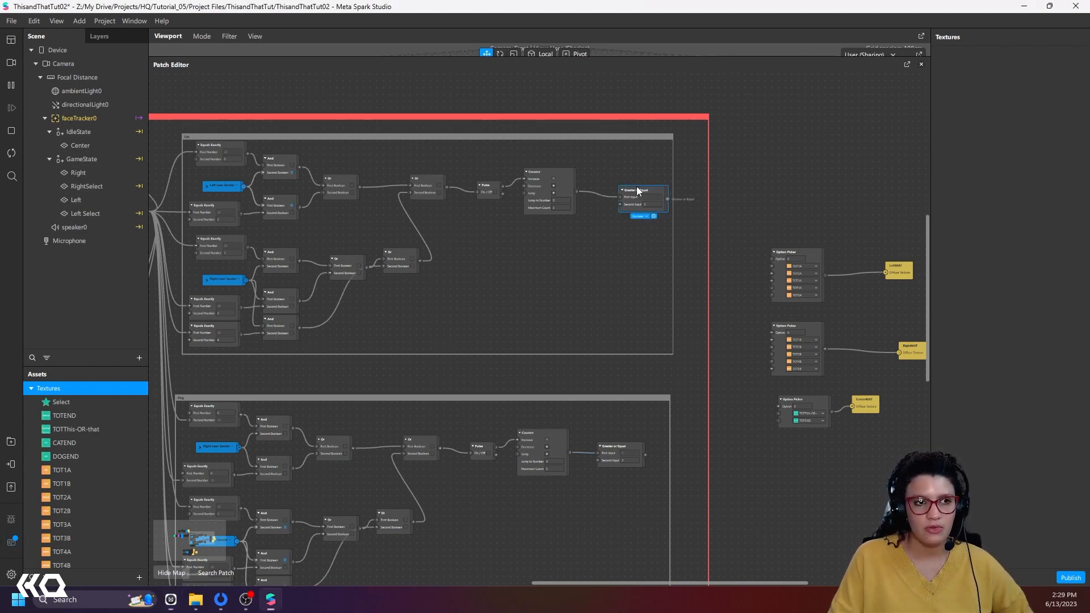
# Step: Add an Option Switch fed by the output of the Cat group's Greater or Equal patch
pyautogui.doubleClick(676, 231)
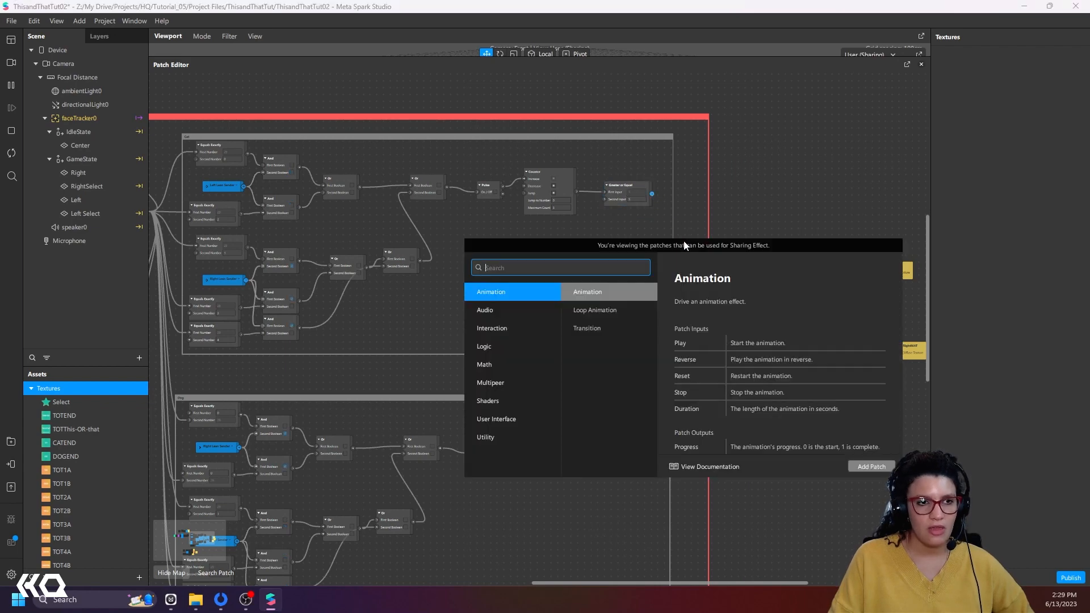
pyautogui.write('opt')
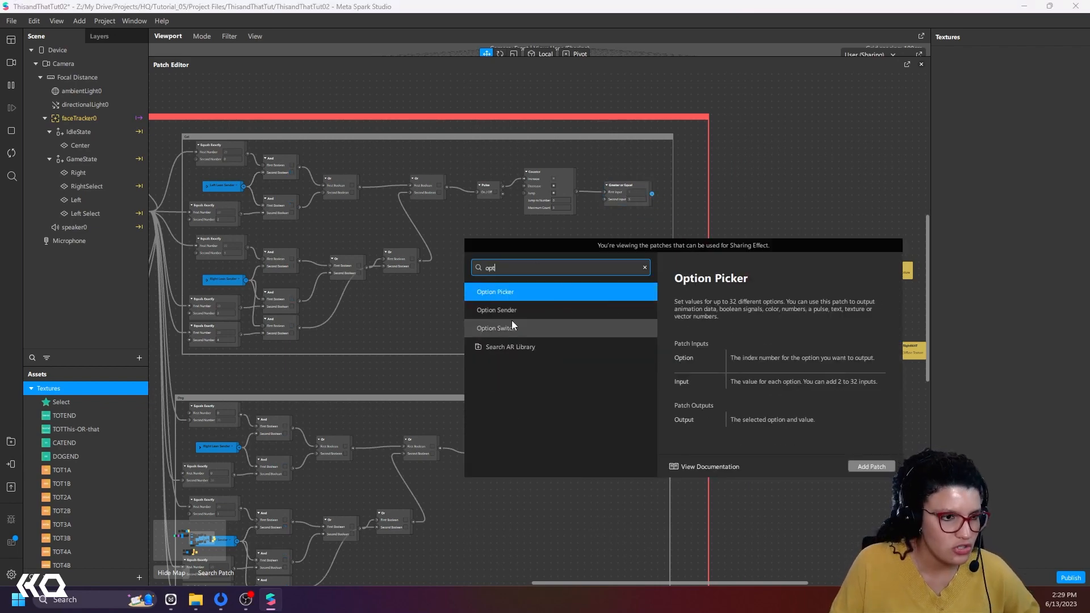
pyautogui.click(880, 465)
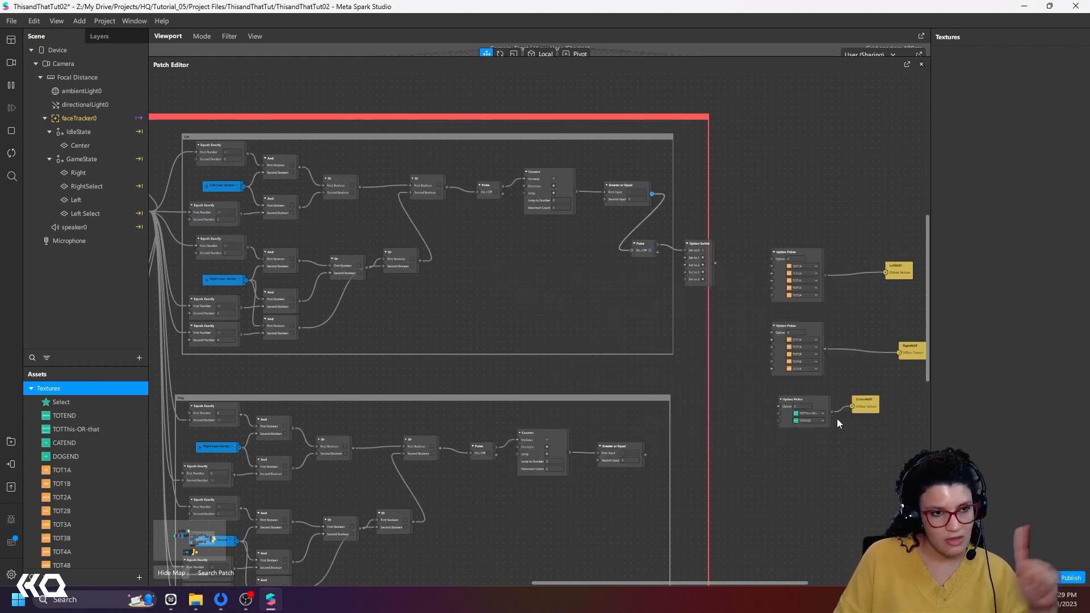
# Step: Connect the Dog group's Greater or Equal output to the Option Switch's Set to 1 input and tidy the Pulse and Option Switch positions
pyautogui.scroll(1, 689, 361)
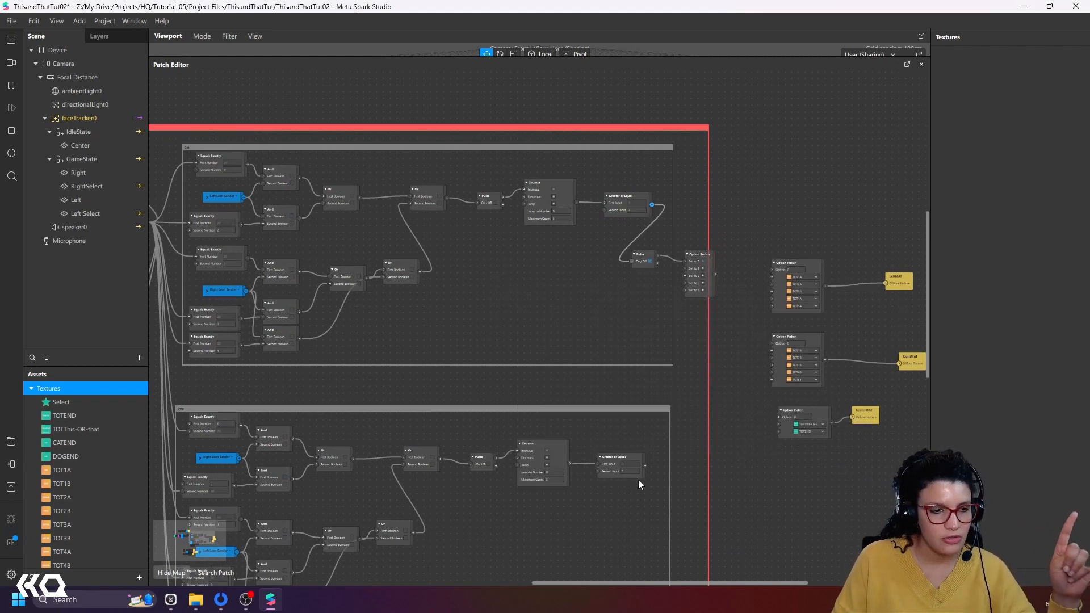
pyautogui.moveTo(644, 465); pyautogui.dragTo(686, 273)
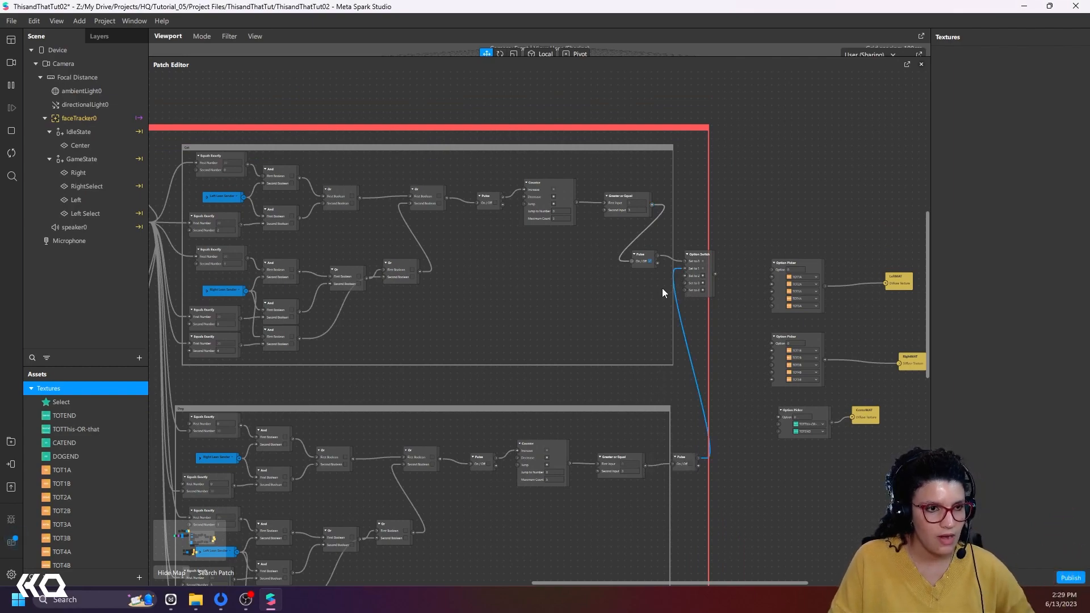
pyautogui.scroll(2, 662, 288)
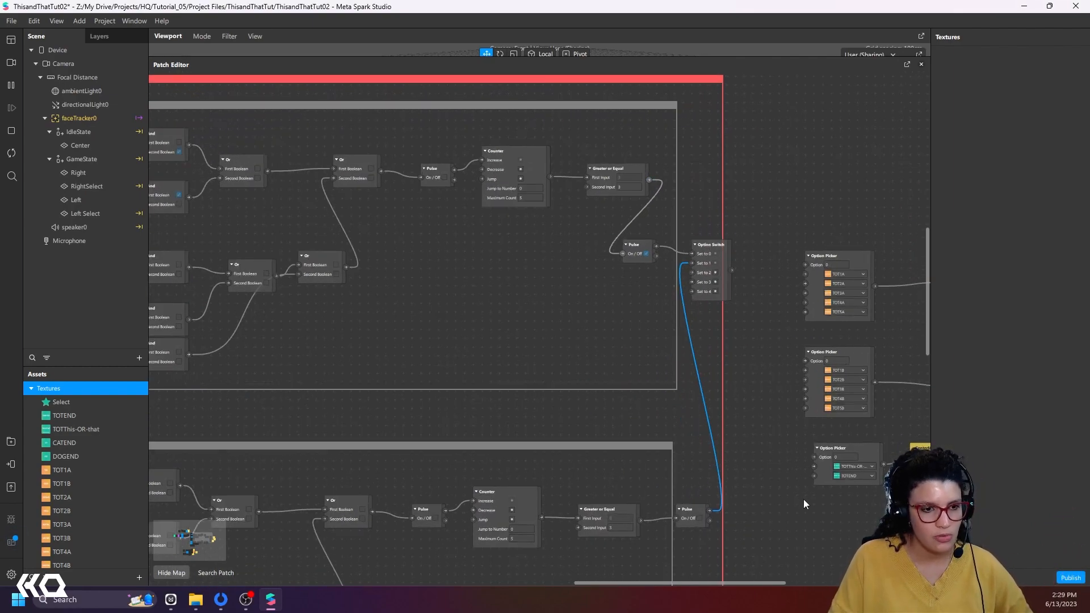
pyautogui.moveTo(790, 499); pyautogui.dragTo(676, 465)
pyautogui.moveTo(576, 475); pyautogui.dragTo(557, 475)
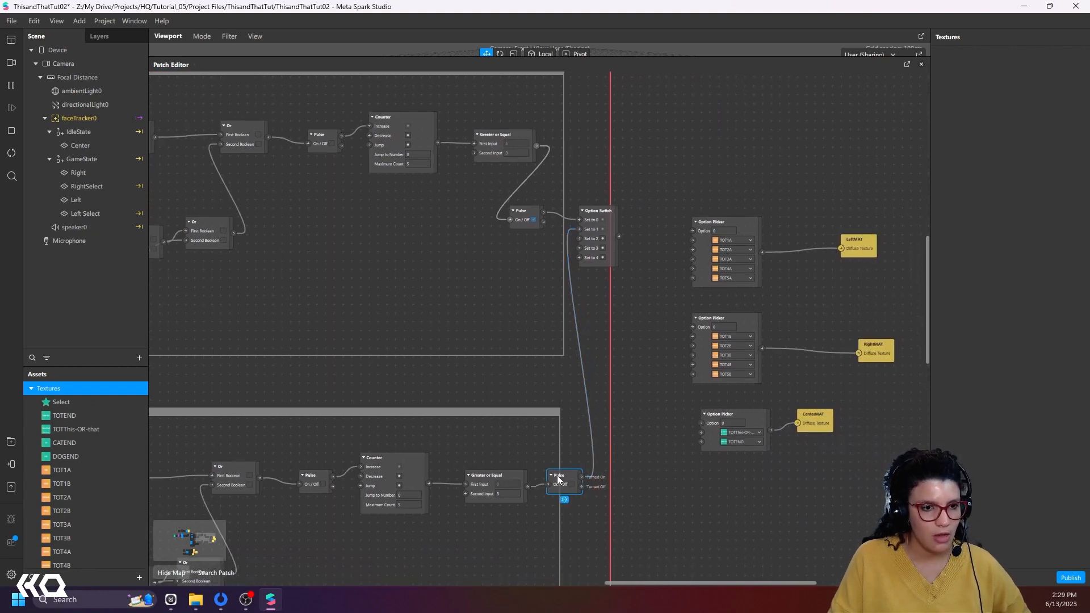
pyautogui.moveTo(663, 444); pyautogui.dragTo(603, 489)
pyautogui.moveTo(542, 261); pyautogui.dragTo(557, 267)
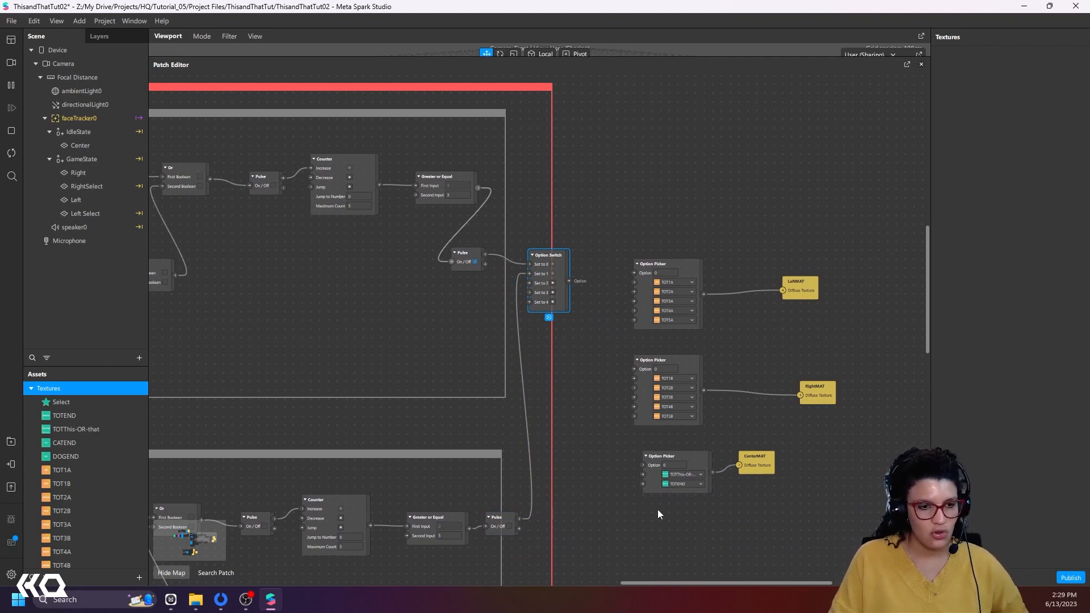
# Step: Shift the LeftMAT, RightMAT and CenterMAT Option Pickers and their texture patches away from the Option Switch to free up space
pyautogui.moveTo(719, 511); pyautogui.dragTo(707, 431)
pyautogui.scroll(2, 706, 431)
pyautogui.moveTo(646, 446); pyautogui.dragTo(617, 466, button='middle')
pyautogui.moveTo(552, 368); pyautogui.dragTo(762, 444)
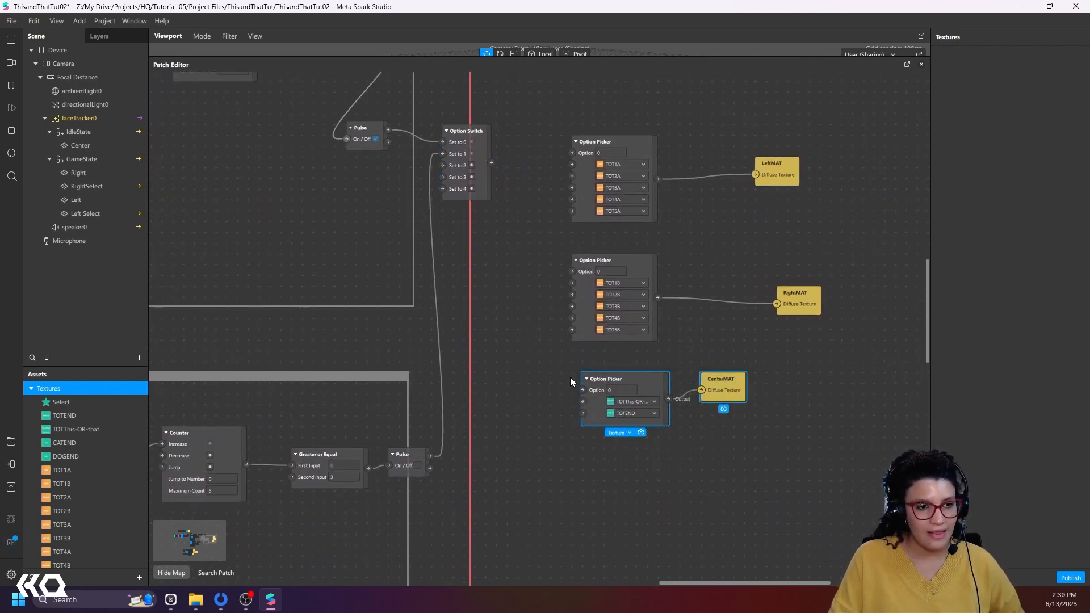
pyautogui.moveTo(627, 381); pyautogui.dragTo(694, 380)
pyautogui.moveTo(553, 110); pyautogui.dragTo(812, 312)
pyautogui.moveTo(590, 150); pyautogui.dragTo(687, 146)
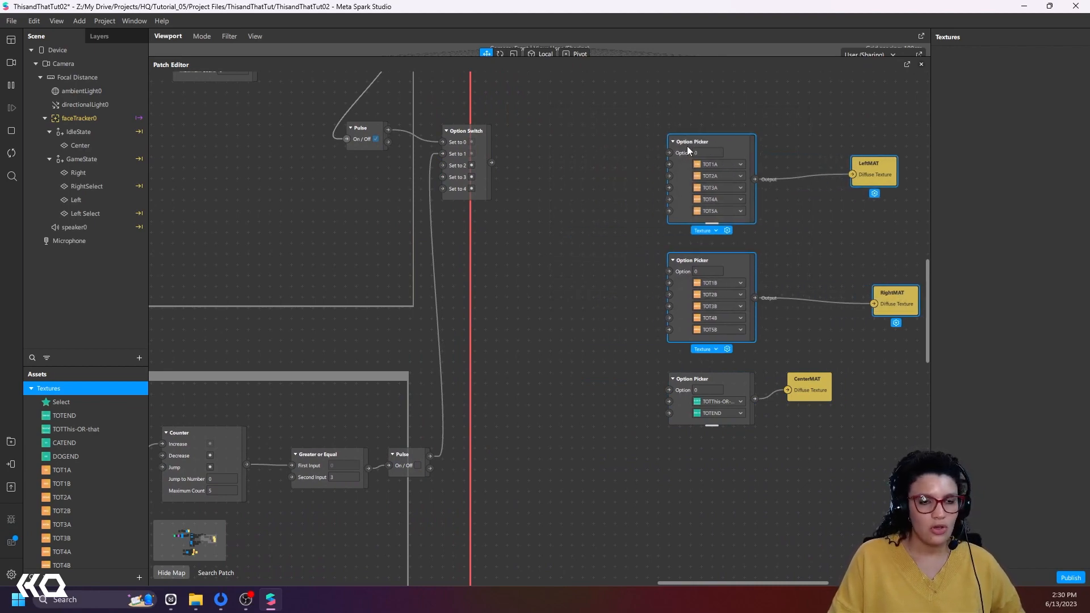
# Step: Add an Option Picker fed by the Option Switch output and set its data type to Texture
pyautogui.click(571, 159)
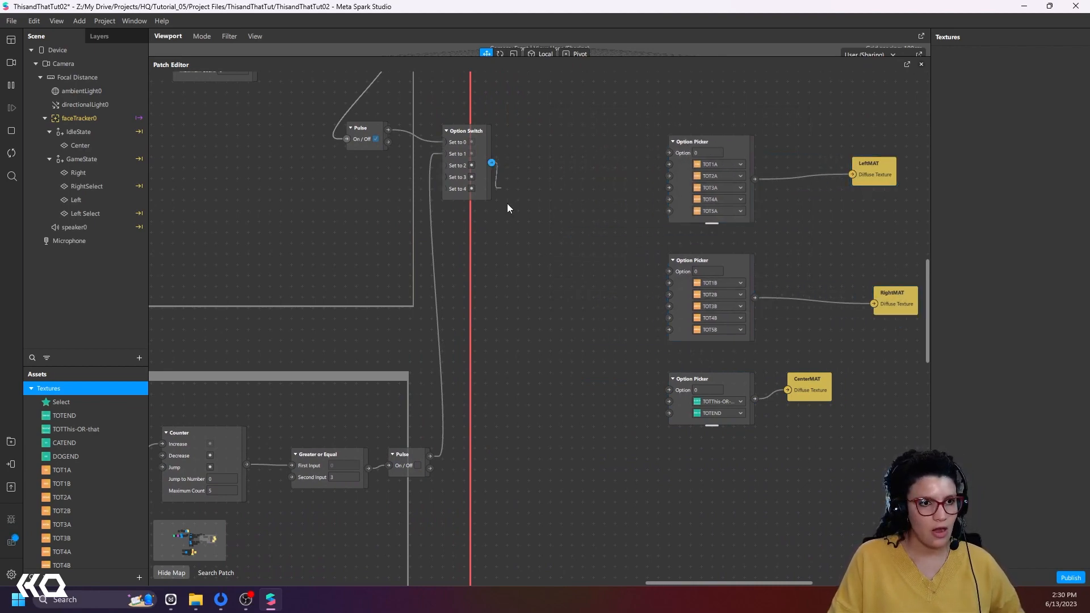
pyautogui.rightClick(537, 298)
pyautogui.write('opti')
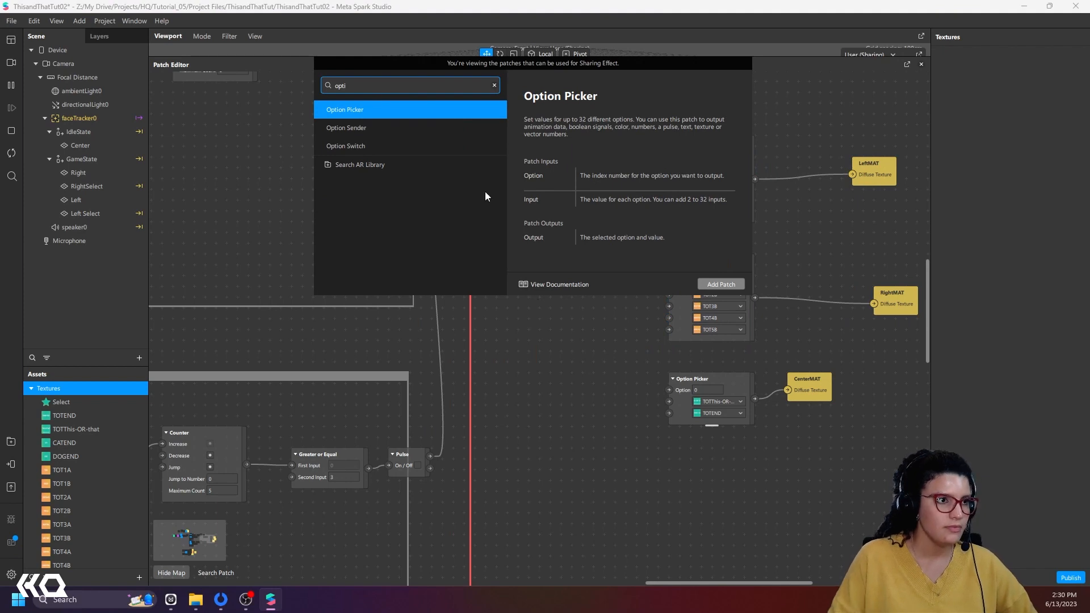
pyautogui.click(716, 284)
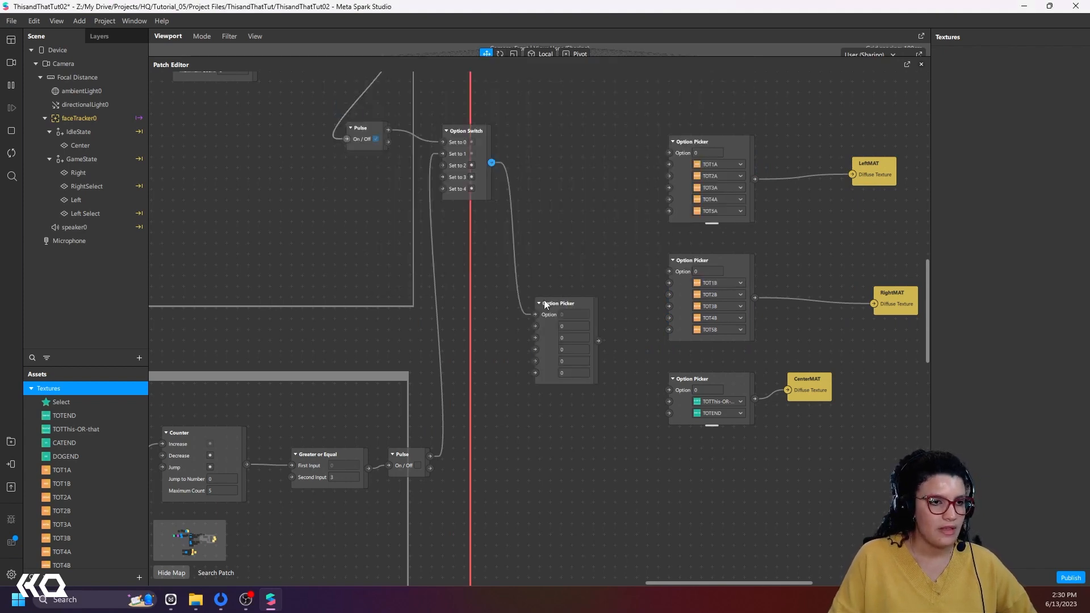
pyautogui.click(569, 310)
pyautogui.click(572, 393)
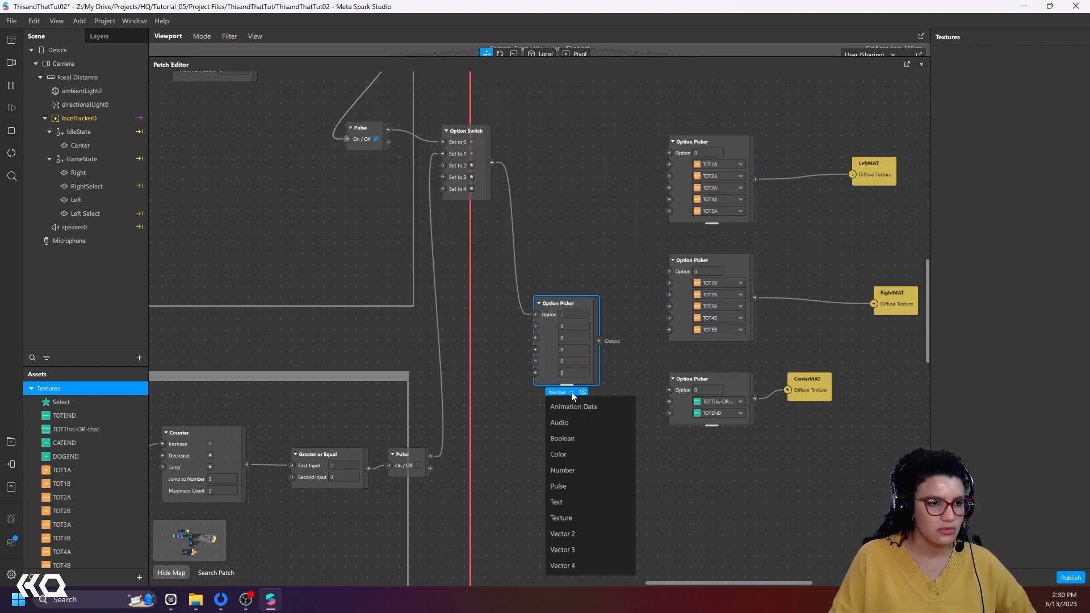
pyautogui.click(573, 516)
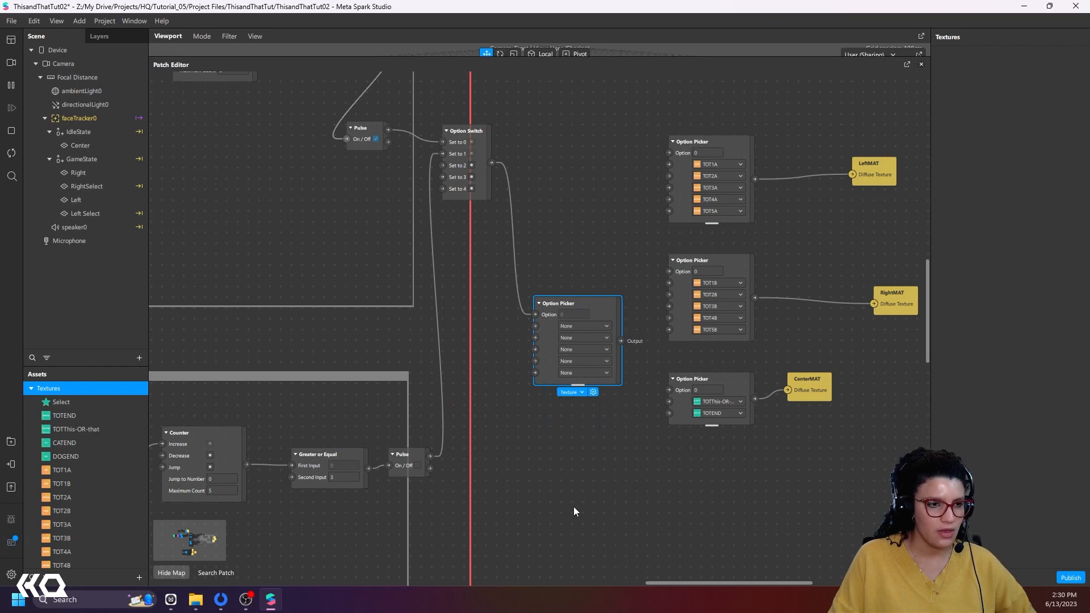
# Step: Reduce the new Option Picker to 2 inputs and assign the CATEND and DOGEND textures to them in that order
pyautogui.click(594, 393)
pyautogui.moveTo(624, 399)
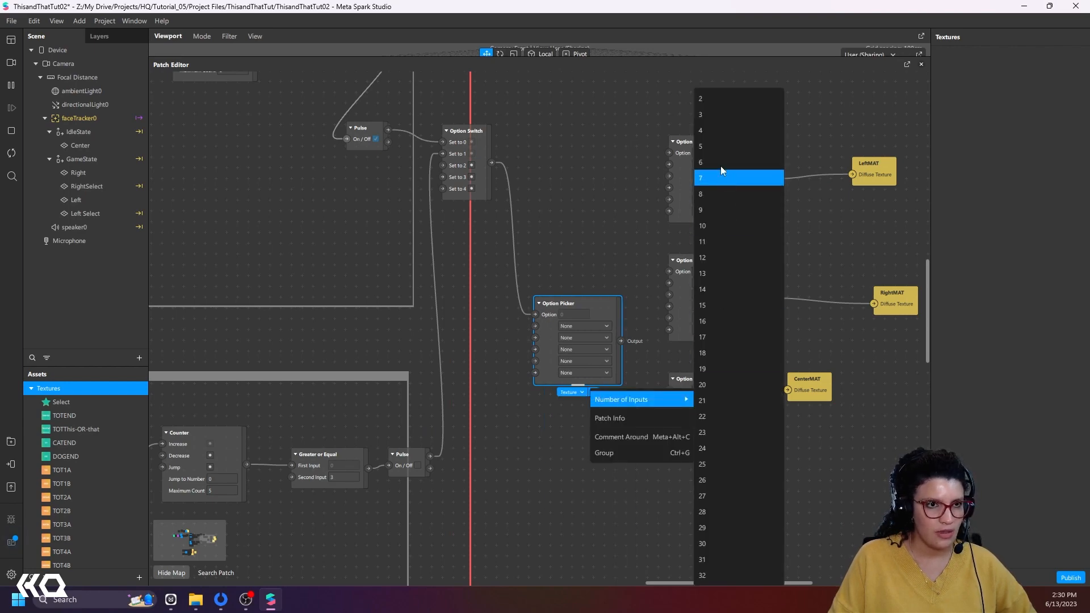
pyautogui.click(710, 98)
pyautogui.moveTo(589, 303); pyautogui.dragTo(597, 379)
pyautogui.click(611, 392)
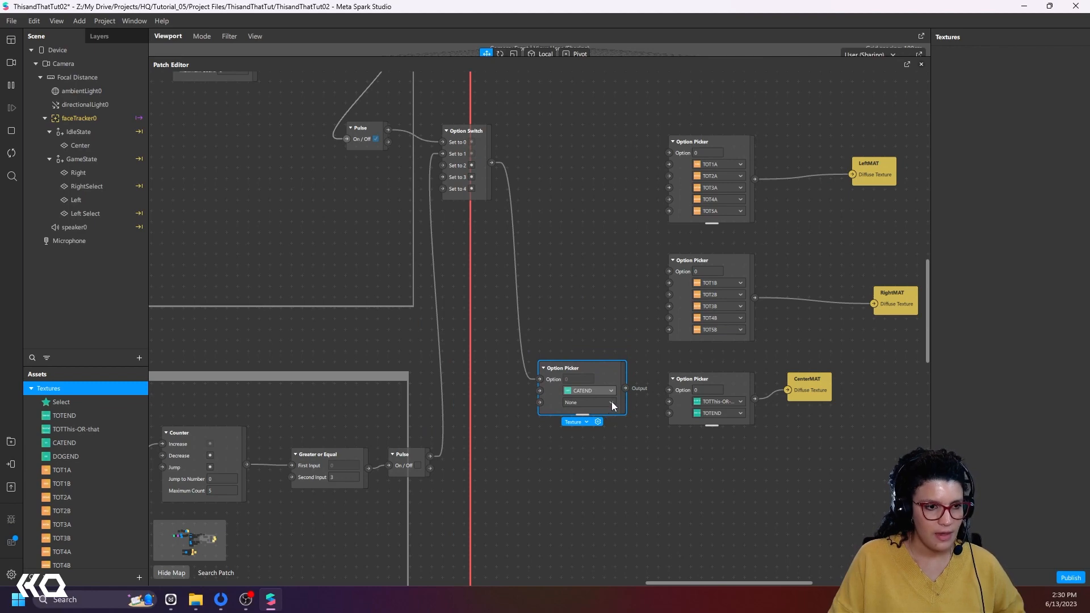
pyautogui.click(611, 403)
pyautogui.click(615, 439)
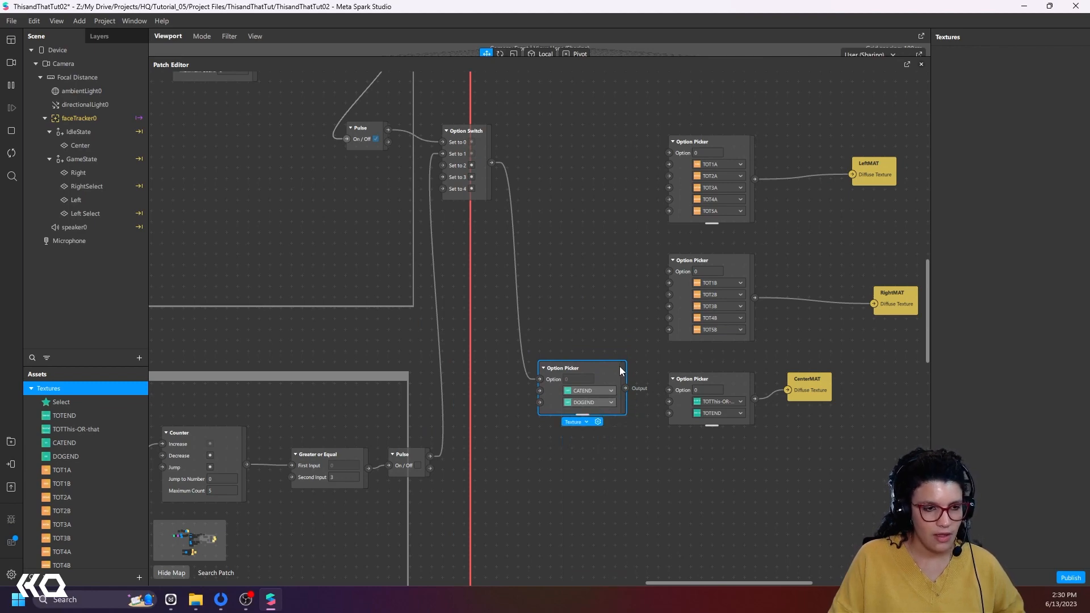
# Step: Connect the CATEND/DOGEND Option Picker's output to the second texture input of the CenterMAT Option Picker
pyautogui.moveTo(619, 370); pyautogui.dragTo(598, 392)
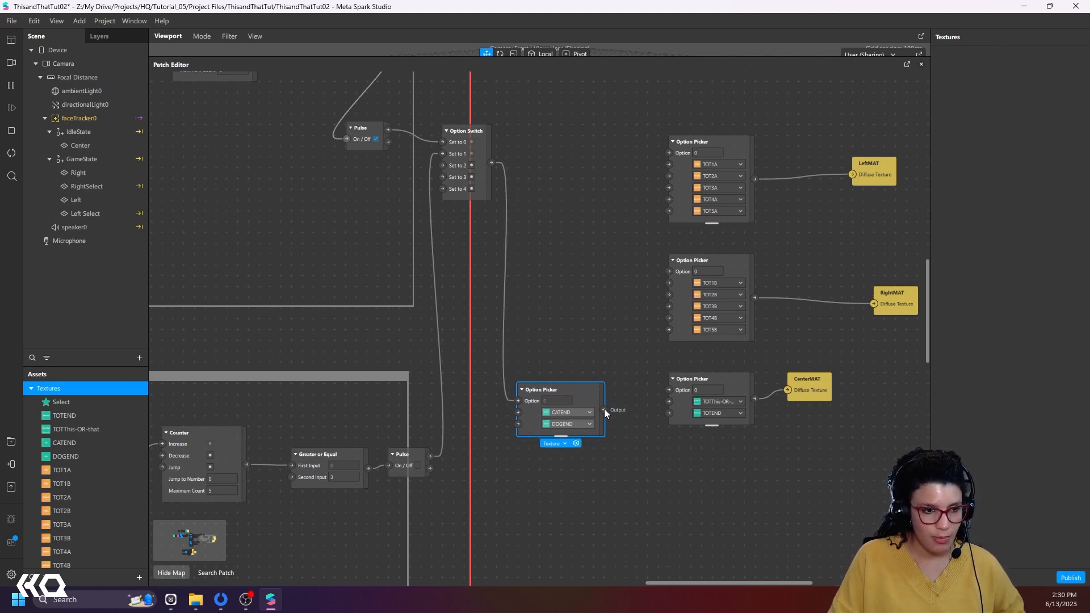
pyautogui.click(604, 409)
pyautogui.click(699, 414)
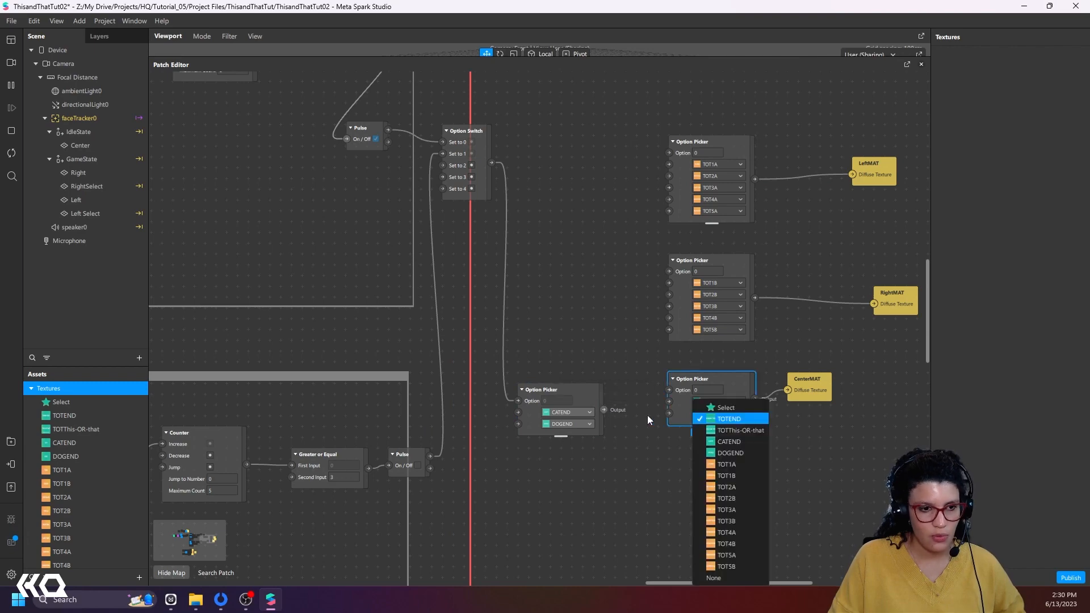
pyautogui.click(647, 415)
pyautogui.moveTo(672, 413); pyautogui.dragTo(670, 413)
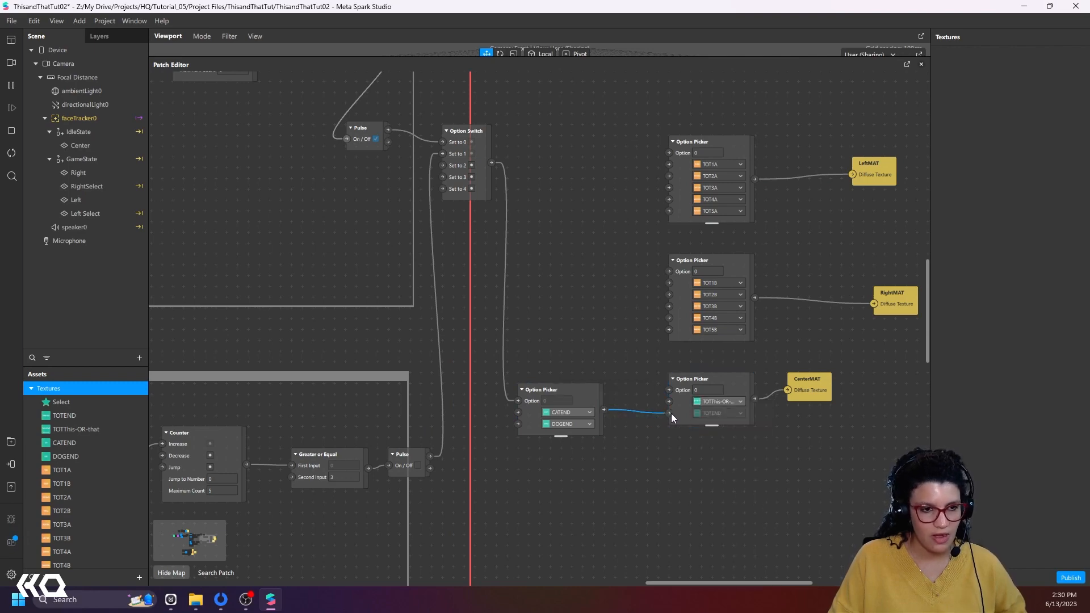
# Step: Nudge the CATEND/DOGEND Option Picker into place and widen the red comment box to enclose all Option Pickers and material patches
pyautogui.scroll(-3, 666, 431)
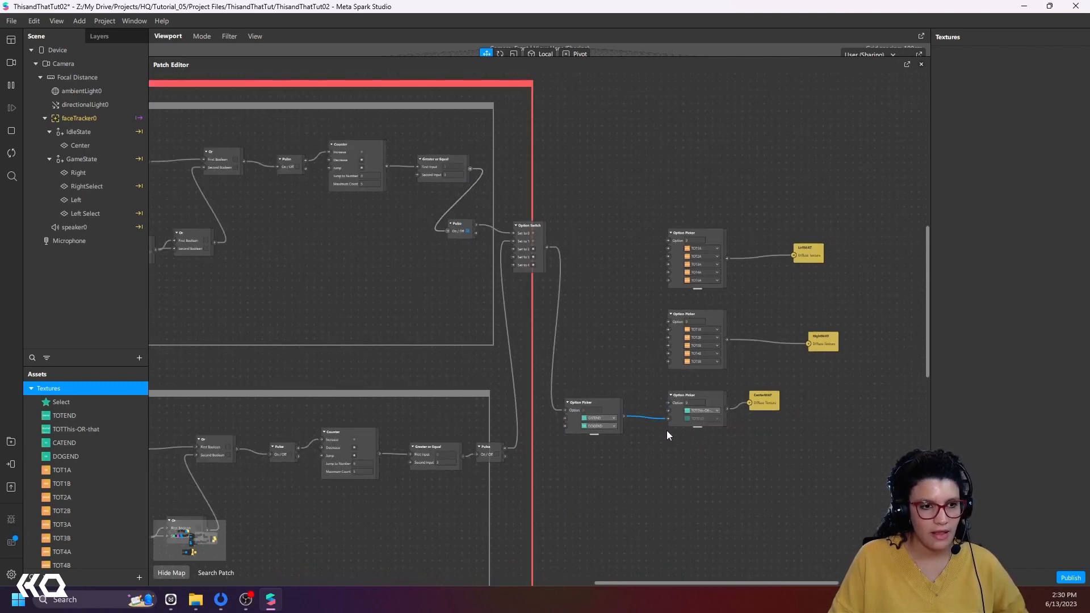
pyautogui.click(614, 407)
pyautogui.moveTo(615, 405); pyautogui.dragTo(622, 406)
pyautogui.scroll(-2, 659, 414)
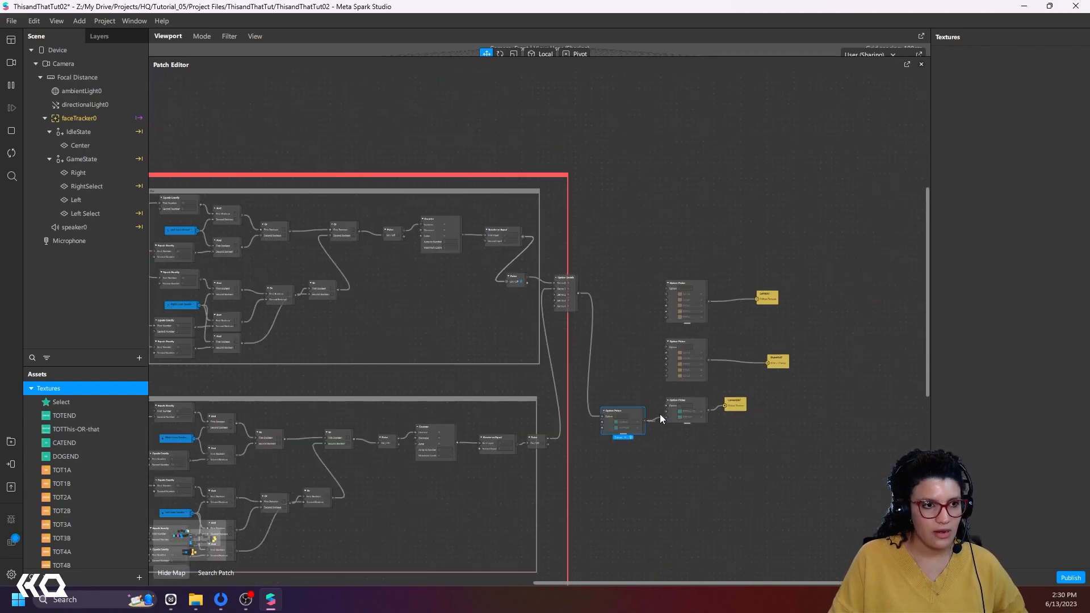
pyautogui.scroll(2, 659, 414)
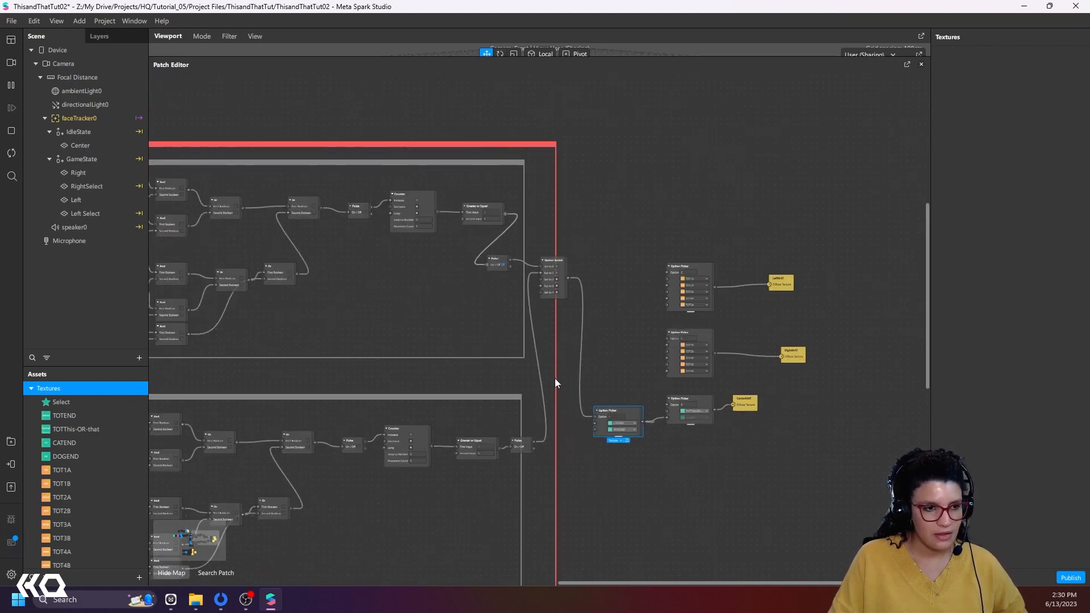
pyautogui.moveTo(554, 378); pyautogui.dragTo(871, 389)
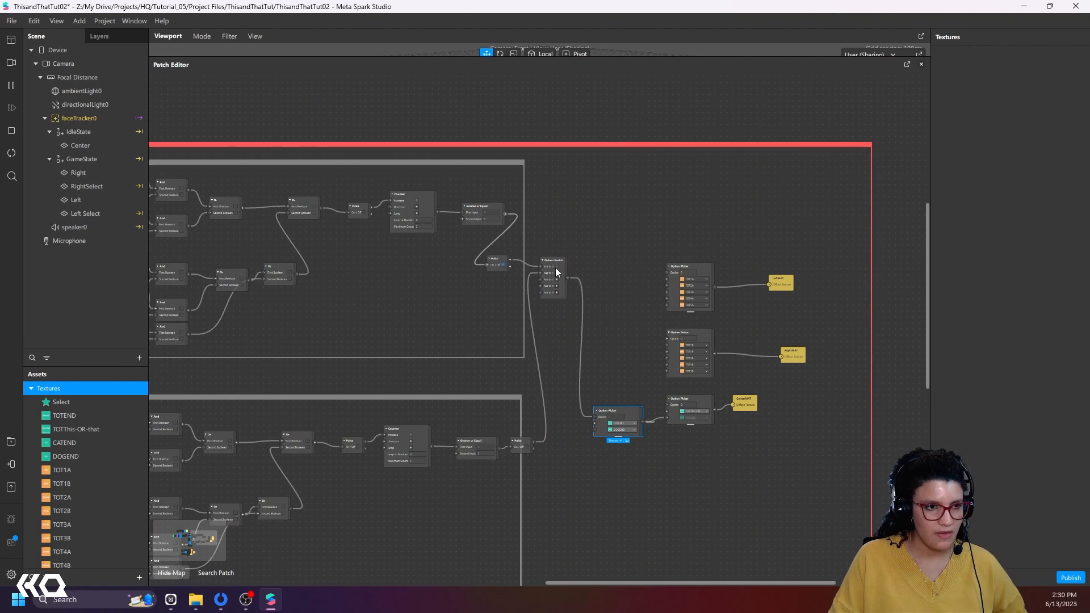
# Step: Reposition the Dog group's Greater or Equal and Pulse patches to sit inside the group's comment box
pyautogui.scroll(3, 555, 426)
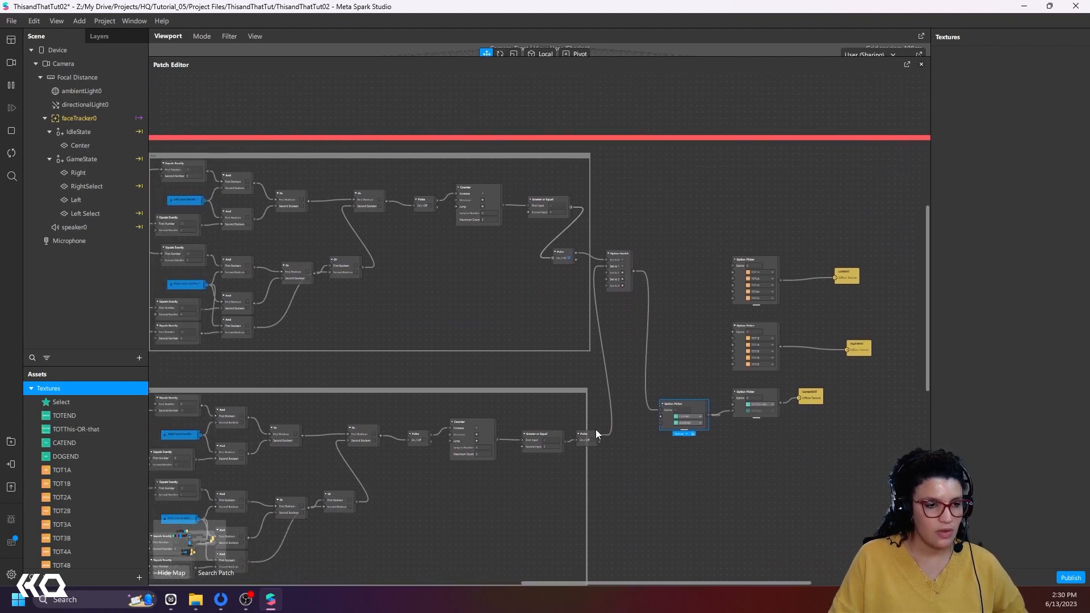
pyautogui.click(476, 445)
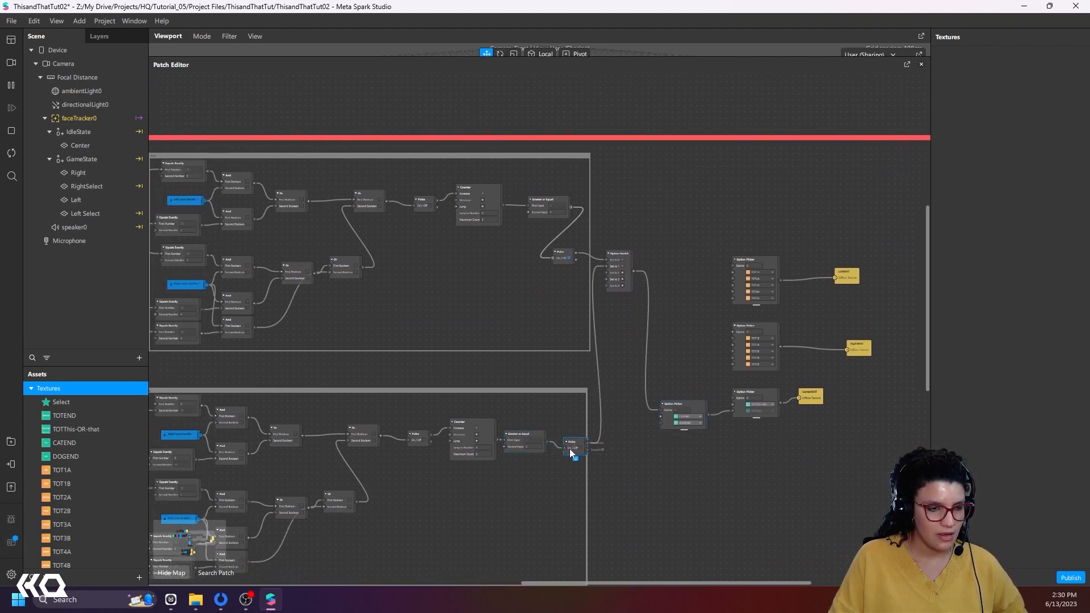
pyautogui.moveTo(570, 448); pyautogui.dragTo(569, 447)
# Step: Connect the main question Counter's output to the Option inputs of the LeftMAT, RightMAT and CenterMAT Option Pickers
pyautogui.moveTo(635, 469); pyautogui.dragTo(777, 471, button='middle')
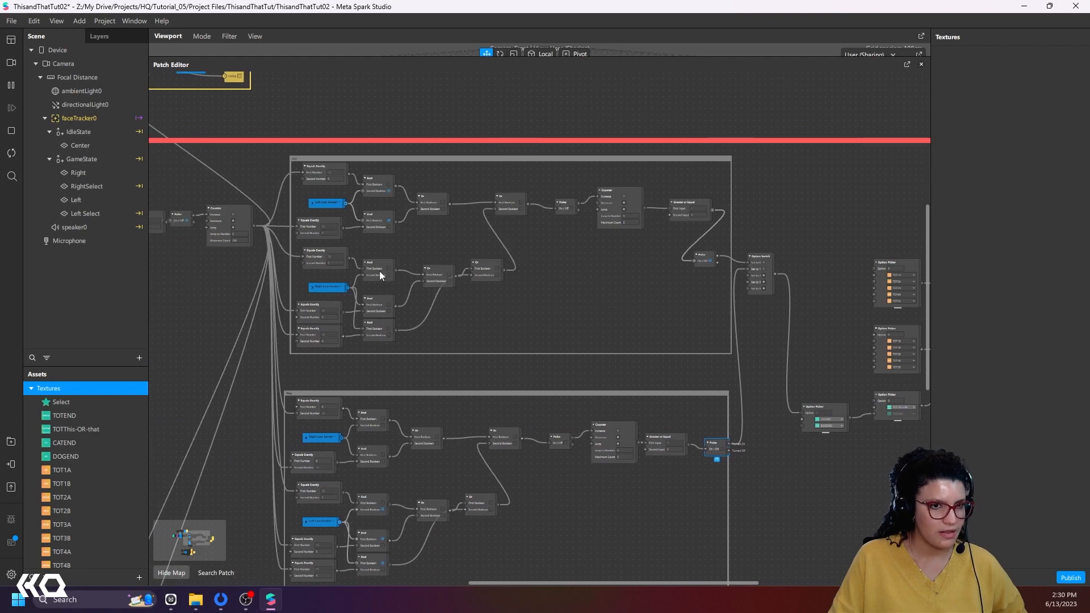
pyautogui.moveTo(207, 298); pyautogui.dragTo(133, 323, button='middle')
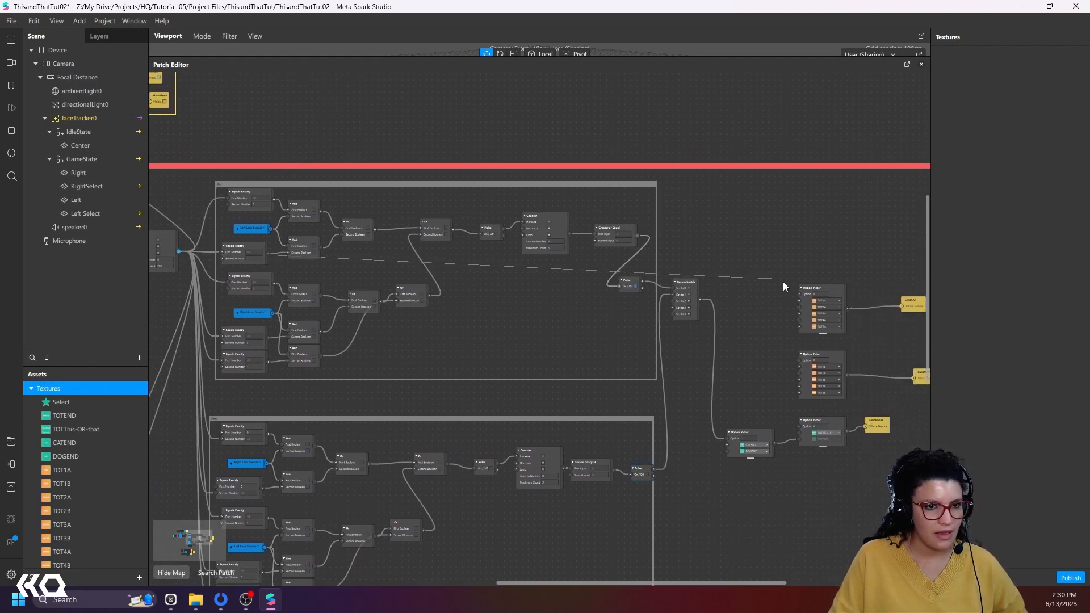
pyautogui.moveTo(798, 294); pyautogui.dragTo(146, 255)
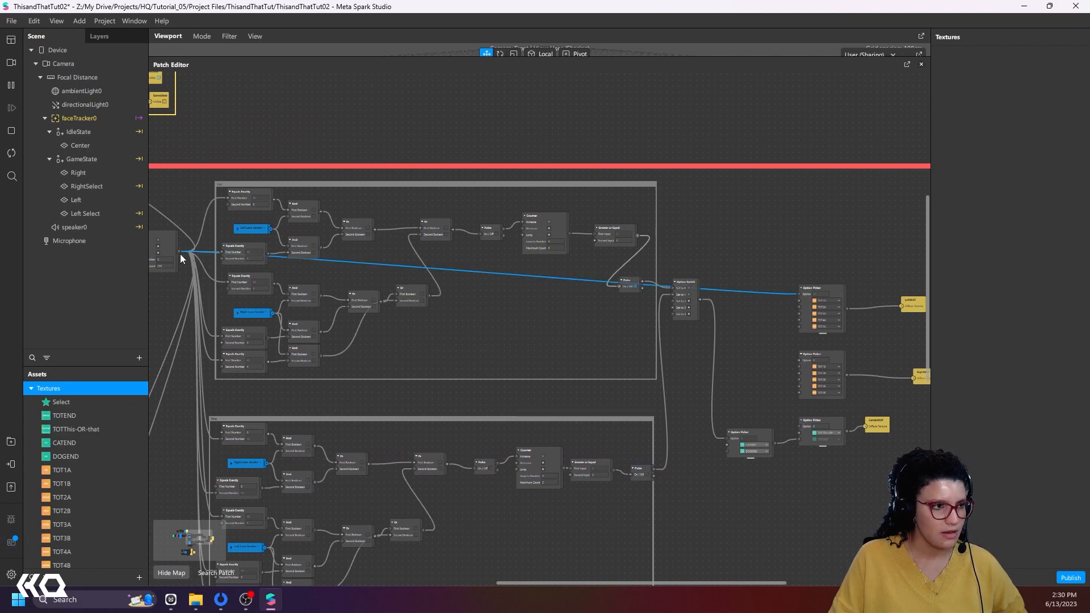
pyautogui.moveTo(798, 361); pyautogui.dragTo(798, 426)
# Step: Start the game in the simulator preview and play through the questions to test the end result
pyautogui.scroll(-5, 818, 499)
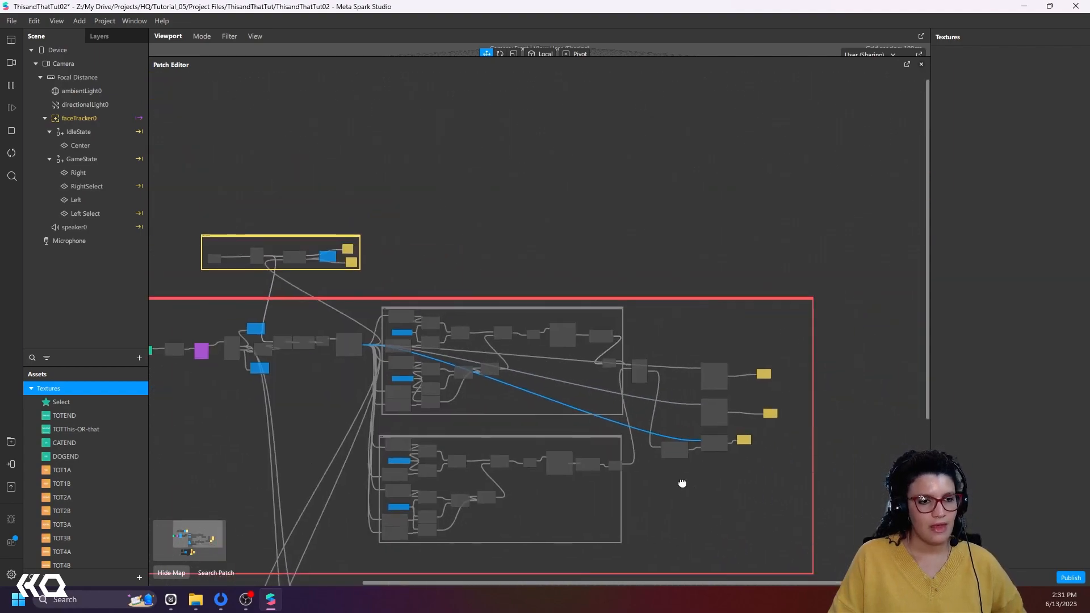
pyautogui.scroll(5, 681, 481)
pyautogui.moveTo(641, 467); pyautogui.dragTo(961, 436, button='middle')
pyautogui.scroll(-8, 681, 418)
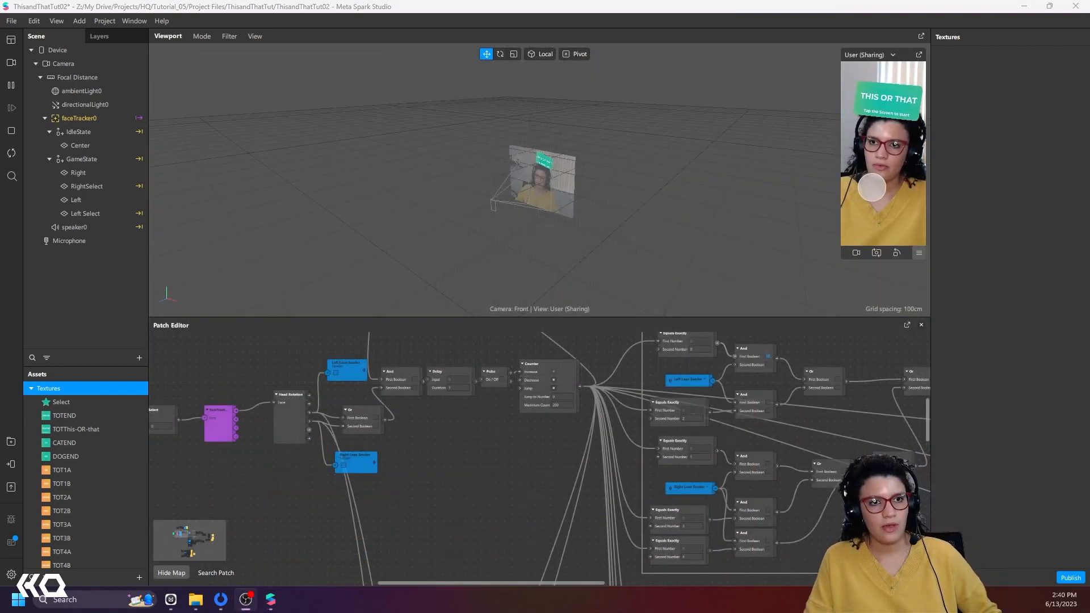
pyautogui.click(872, 187)
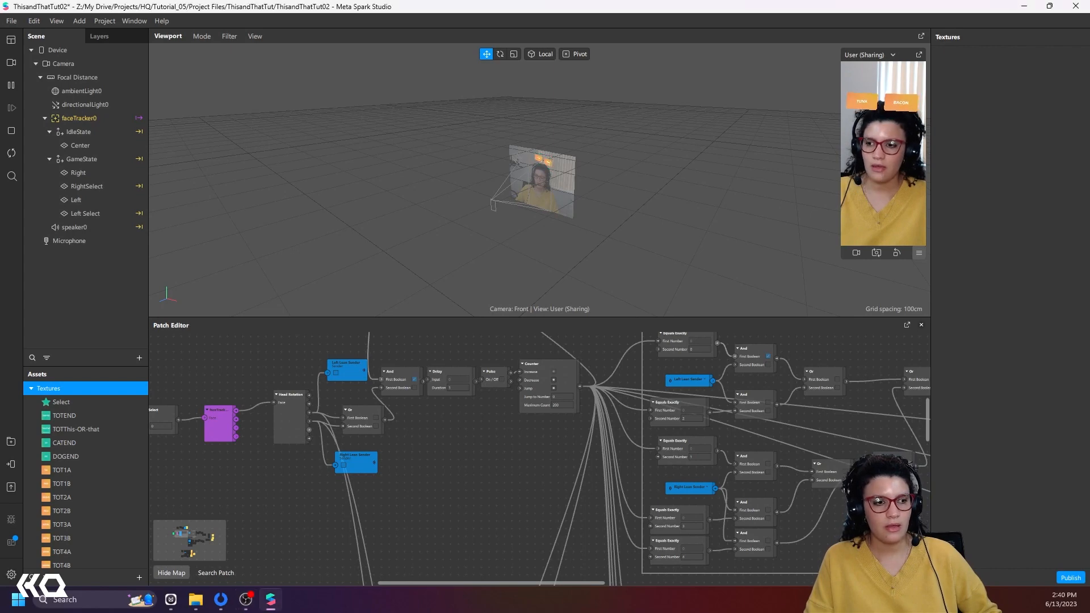
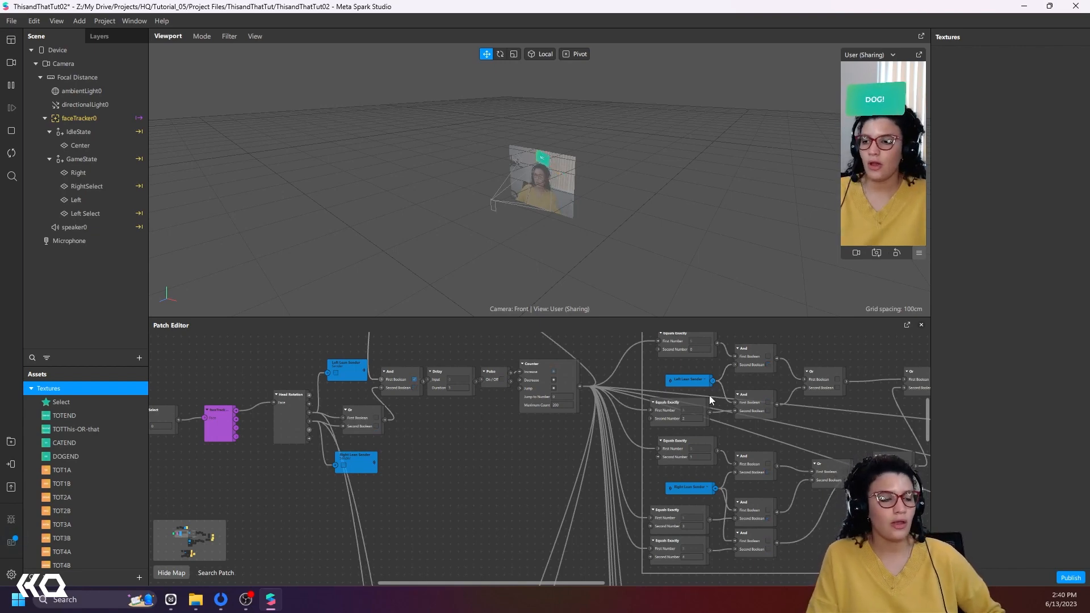
# Step: Set the duration of the Delay patch before the main Counter to 2 and restart the effect
pyautogui.scroll(-3, 440, 459)
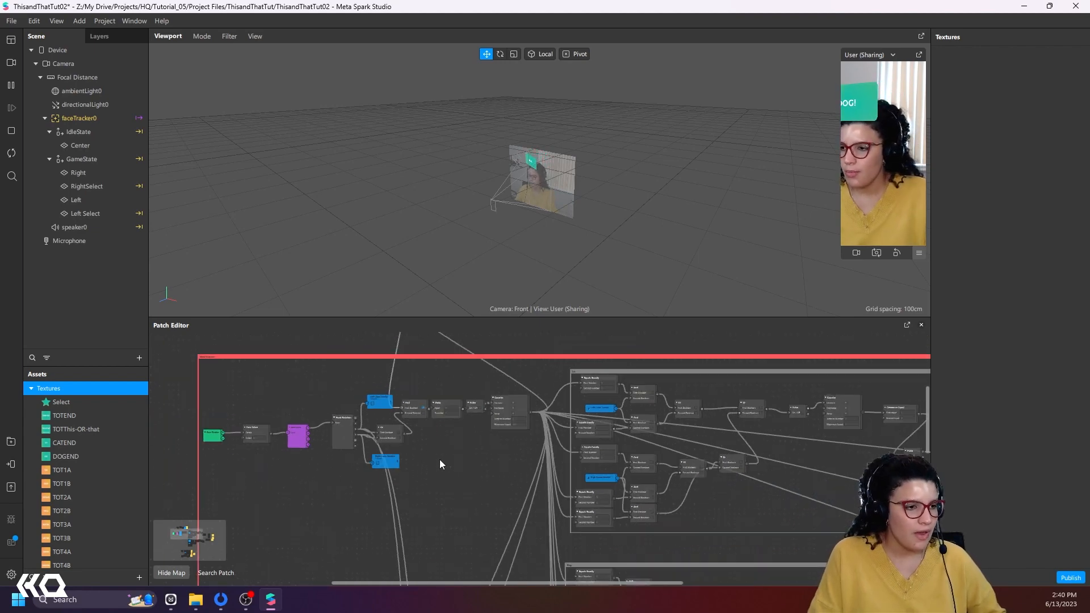
pyautogui.moveTo(455, 488); pyautogui.dragTo(449, 459, button='middle')
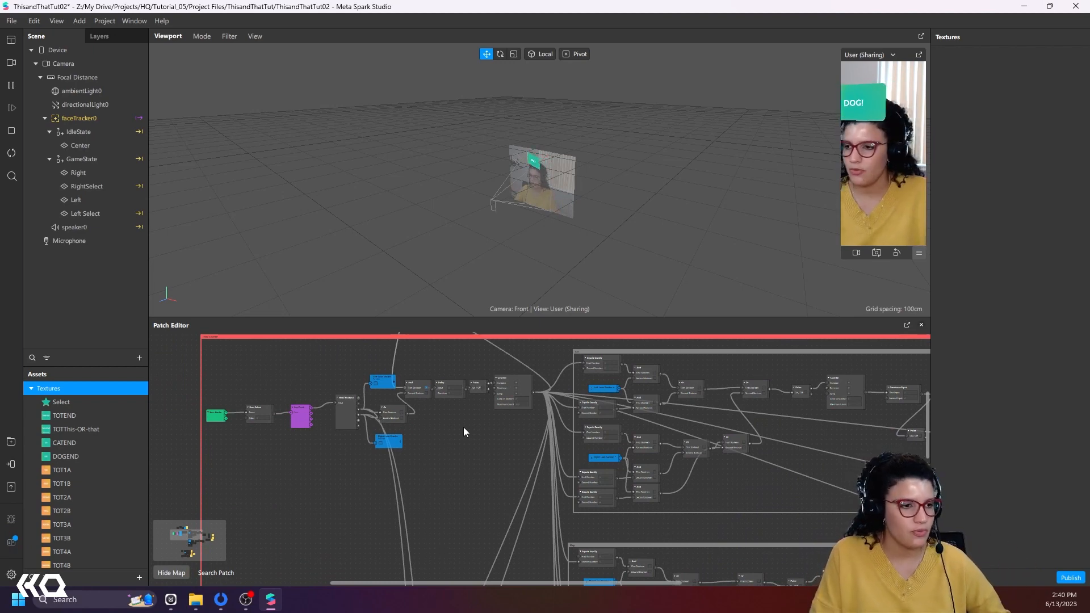
pyautogui.scroll(3, 463, 427)
pyautogui.scroll(-5, 461, 432)
pyautogui.scroll(5, 472, 406)
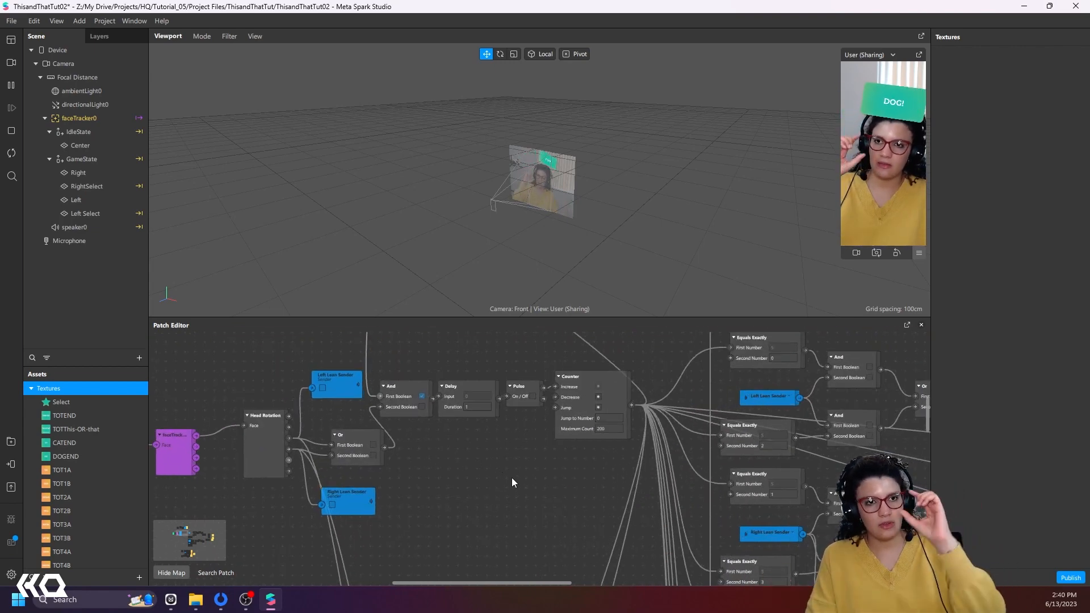
pyautogui.click(470, 405)
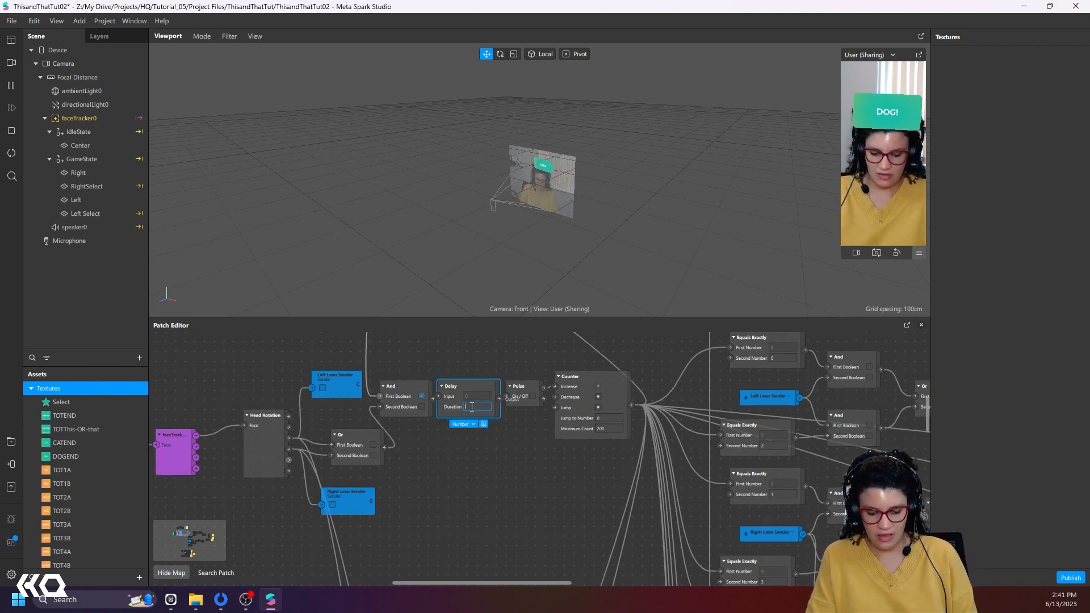
pyautogui.write('2')
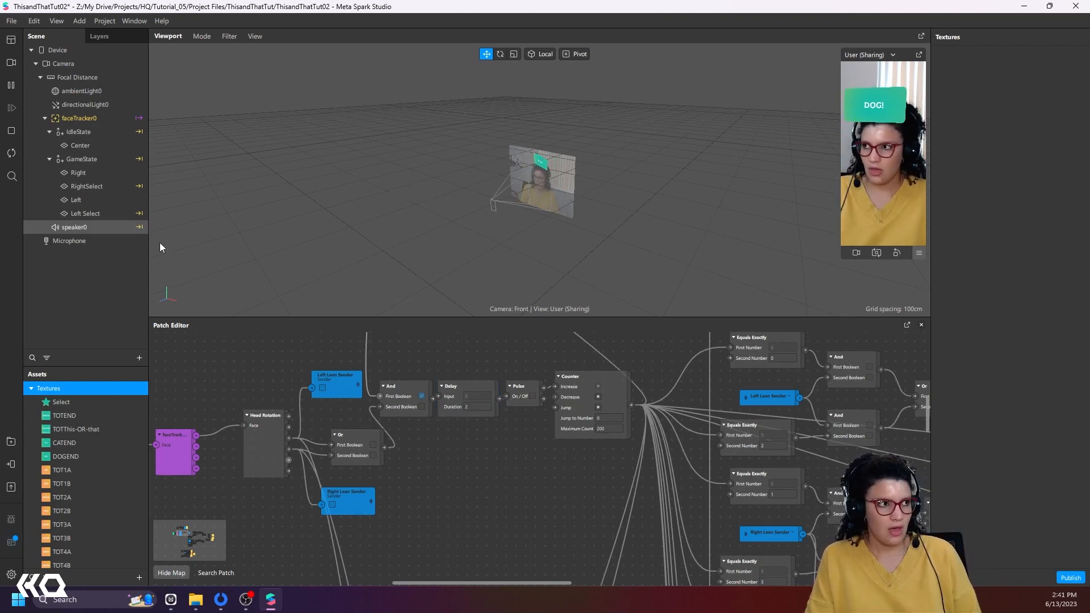
pyautogui.click(12, 154)
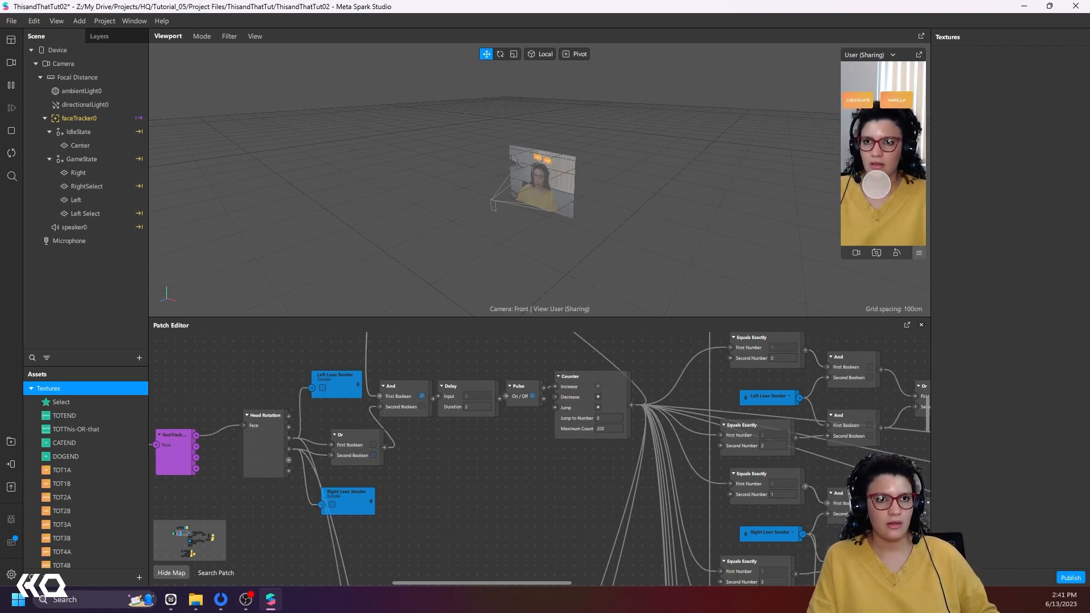
# Step: Set the duration of the Delay patch before the main Counter to 1.5
pyautogui.scroll(-3, 523, 493)
pyautogui.moveTo(515, 521); pyautogui.dragTo(462, 288, button='middle')
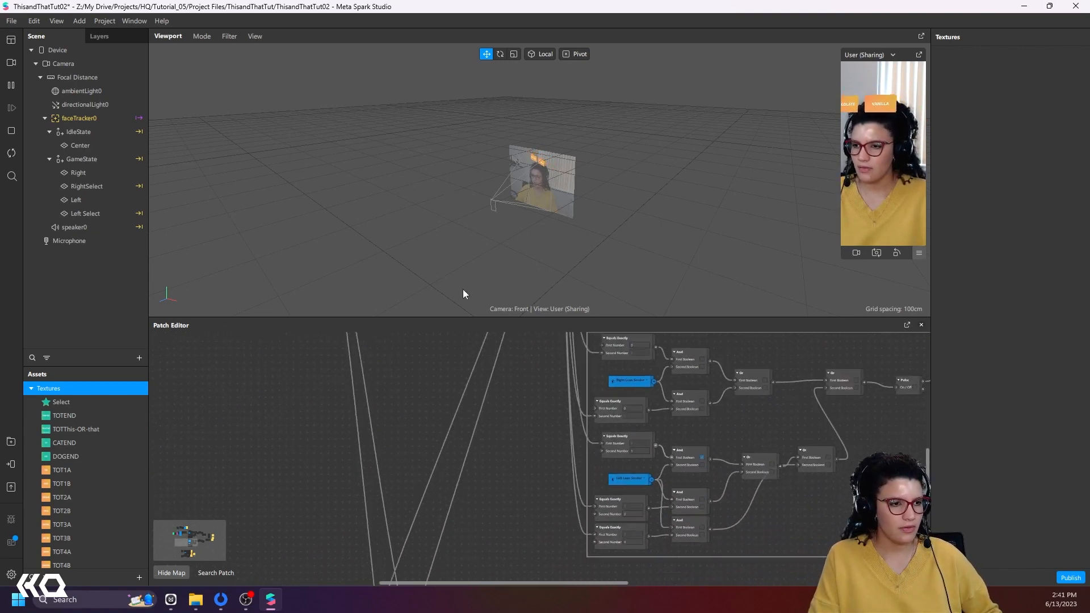
pyautogui.moveTo(497, 501); pyautogui.dragTo(500, 284, button='middle')
pyautogui.moveTo(505, 483)
pyautogui.mouseDown(button='middle')
pyautogui.moveTo(505, 397)
pyautogui.moveTo(526, 389)
pyautogui.moveTo(524, 571)
pyautogui.mouseUp(button='middle')
pyautogui.moveTo(470, 337); pyautogui.dragTo(467, 577, button='middle')
pyautogui.moveTo(448, 414)
pyautogui.mouseDown(button='middle')
pyautogui.moveTo(448, 567)
pyautogui.moveTo(440, 427)
pyautogui.mouseUp(button='middle')
pyautogui.click(426, 441)
pyautogui.click(426, 441)
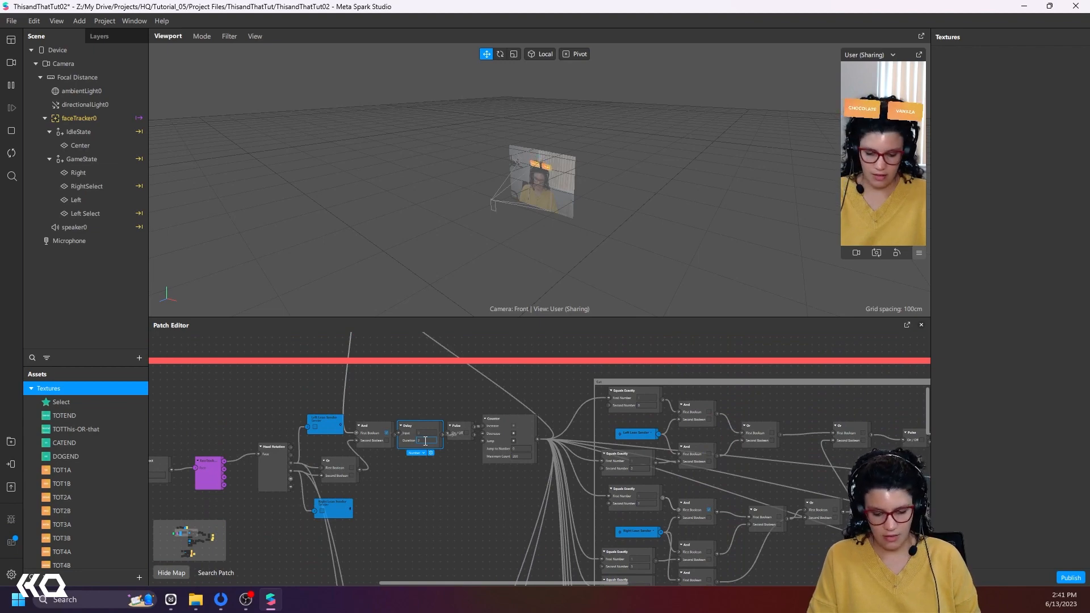
pyautogui.scroll(-10, 458, 461)
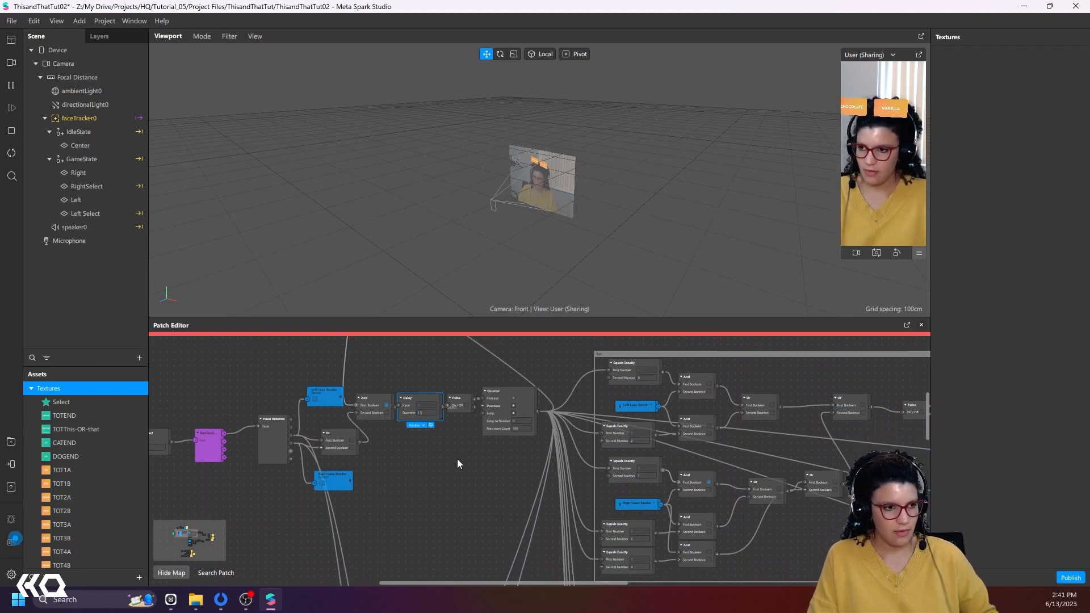
# Step: Set the duration of the Delay patch in the Right Select group to 0.5
pyautogui.moveTo(456, 461); pyautogui.dragTo(457, 386, button='middle')
pyautogui.scroll(3, 577, 412)
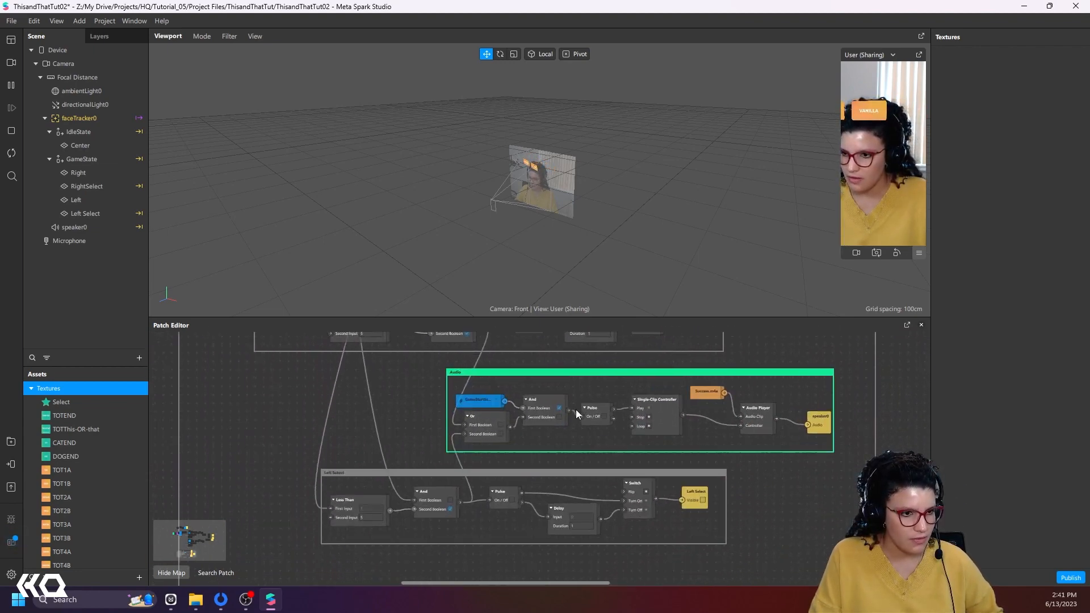
pyautogui.moveTo(612, 379); pyautogui.dragTo(611, 468, button='middle')
pyautogui.click(598, 420)
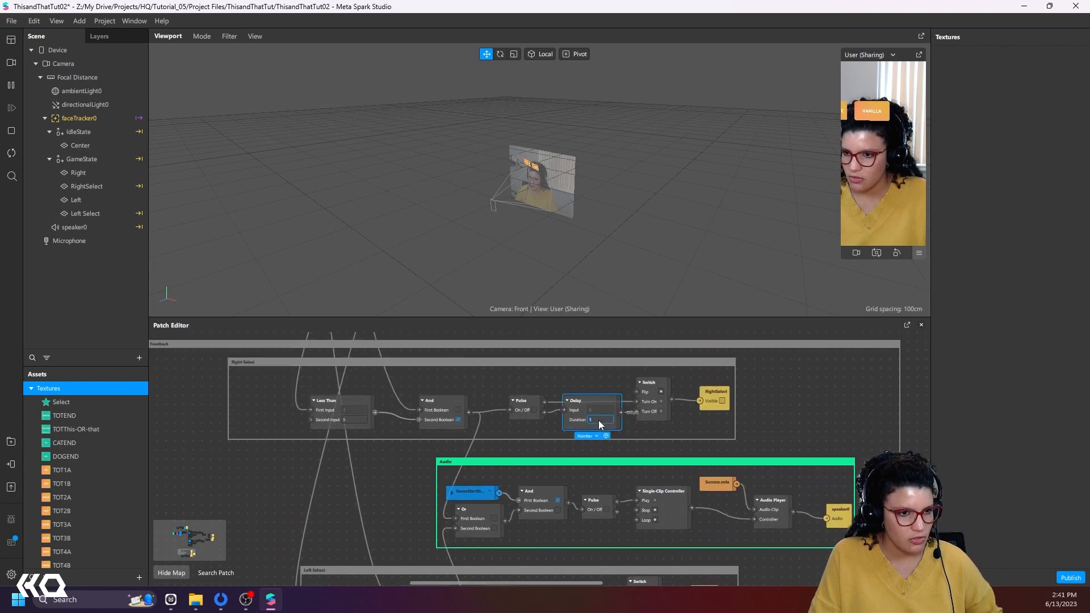
pyautogui.write('0.5')
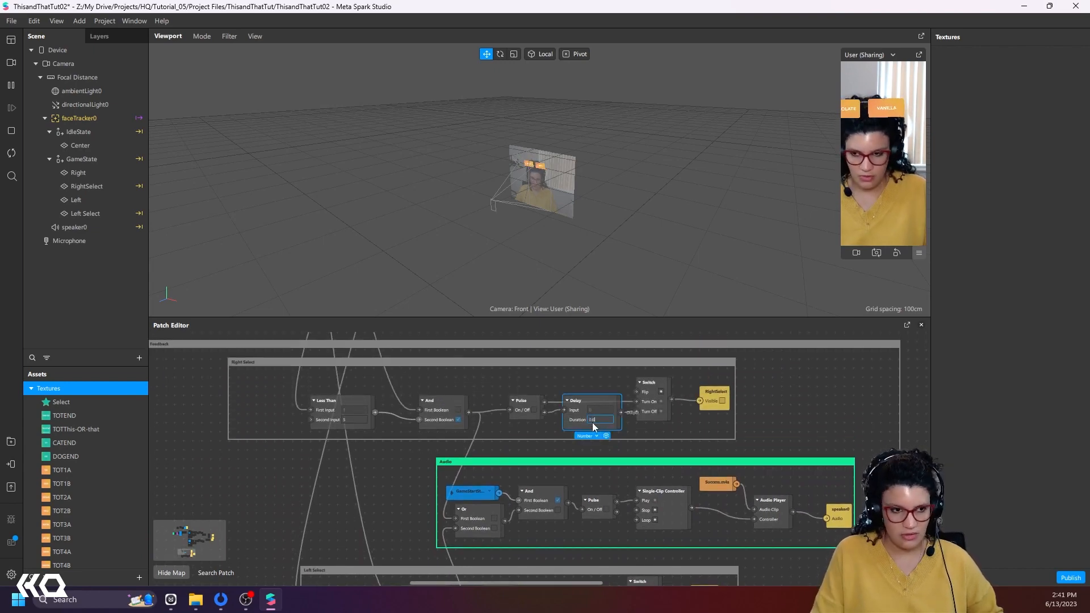
# Step: Set the duration of the Delay patch in the Left Select group to 0.6
pyautogui.scroll(-3, 585, 511)
pyautogui.click(574, 538)
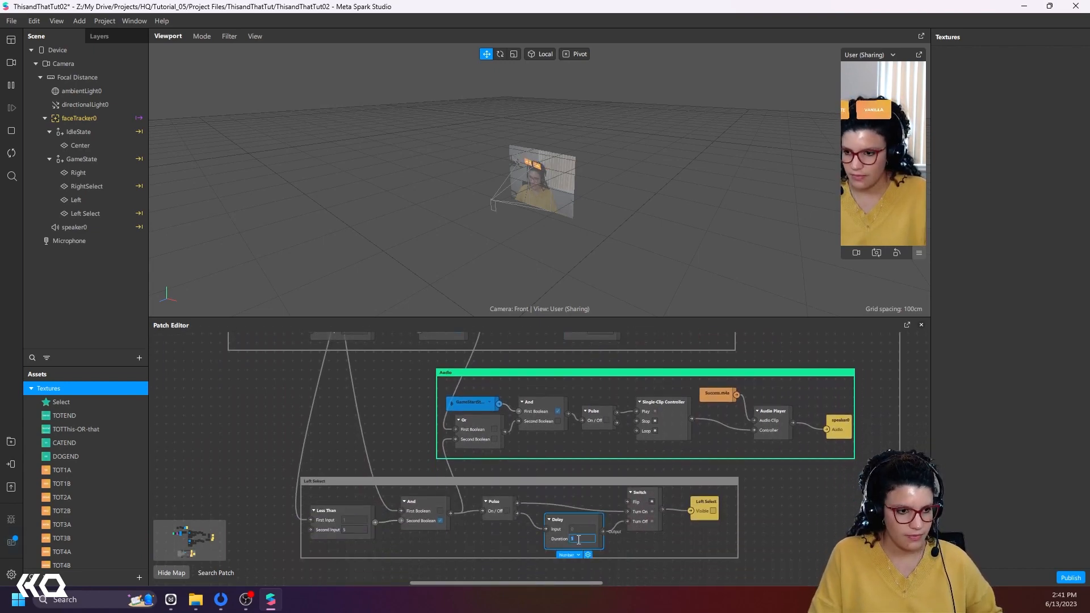
pyautogui.write('0.6')
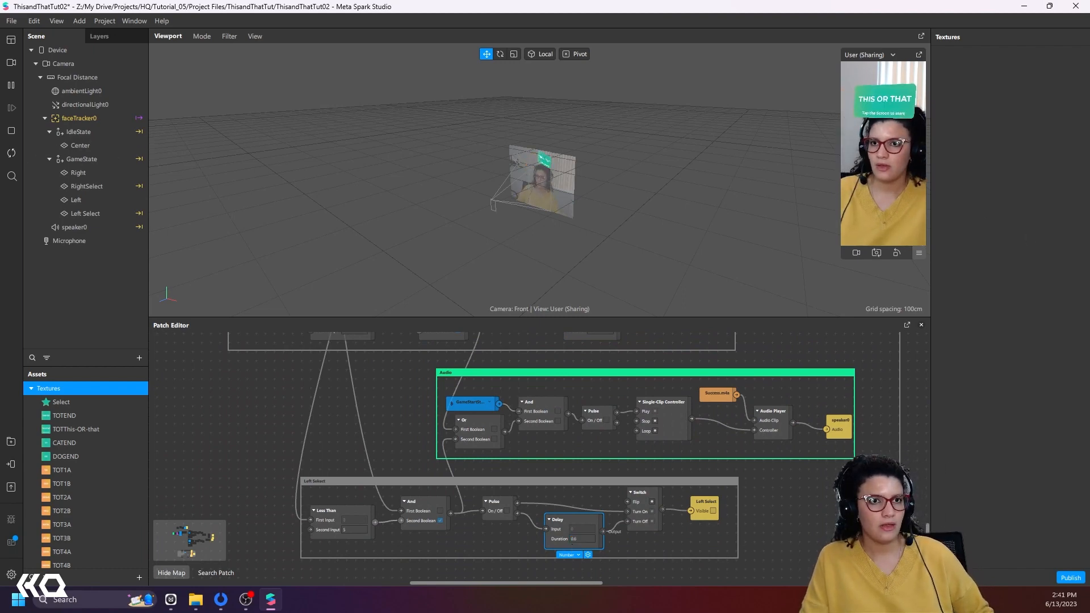
# Step: Start the game in the simulator preview and play through the questions to test the selection timing
pyautogui.click(887, 188)
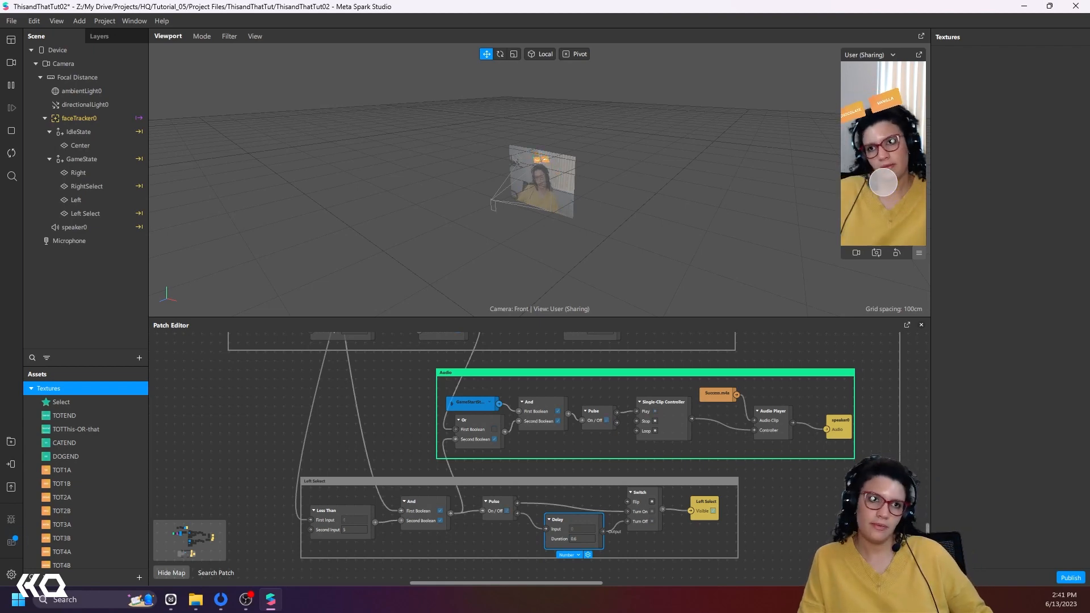
pyautogui.scroll(-3, 794, 468)
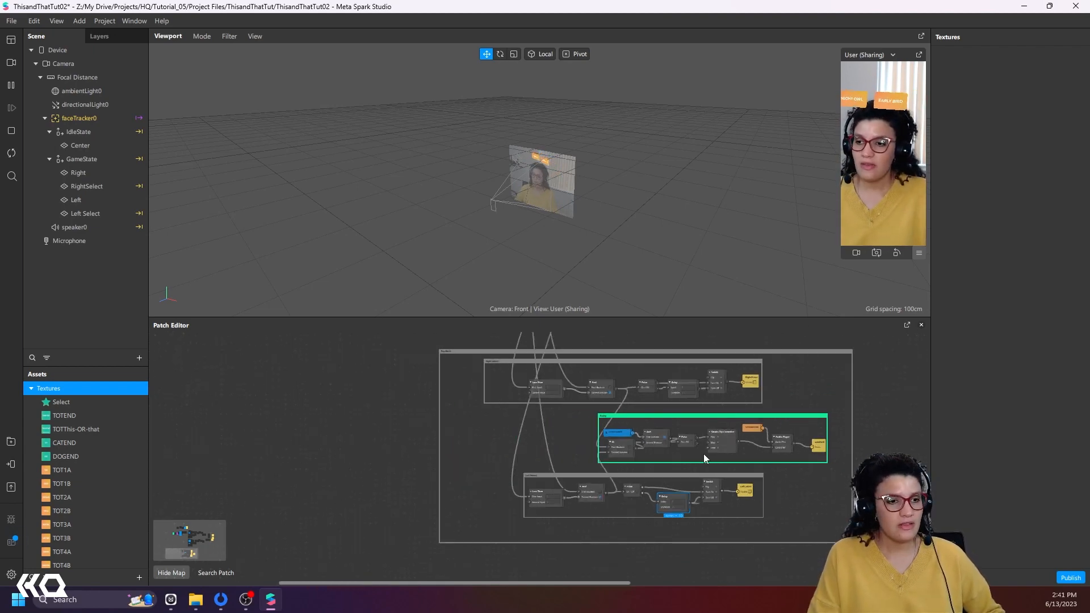
pyautogui.scroll(5, 418, 403)
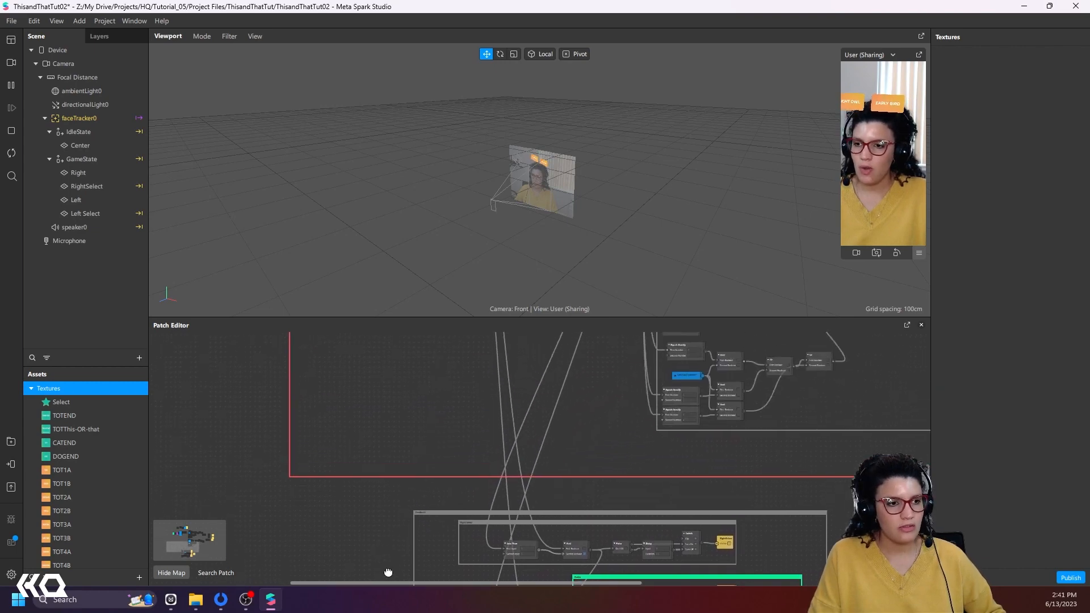
# Step: Select speaker0, then examine the Head Rotation patch in the Head Counter group and the patches in the Start State group
pyautogui.click(94, 227)
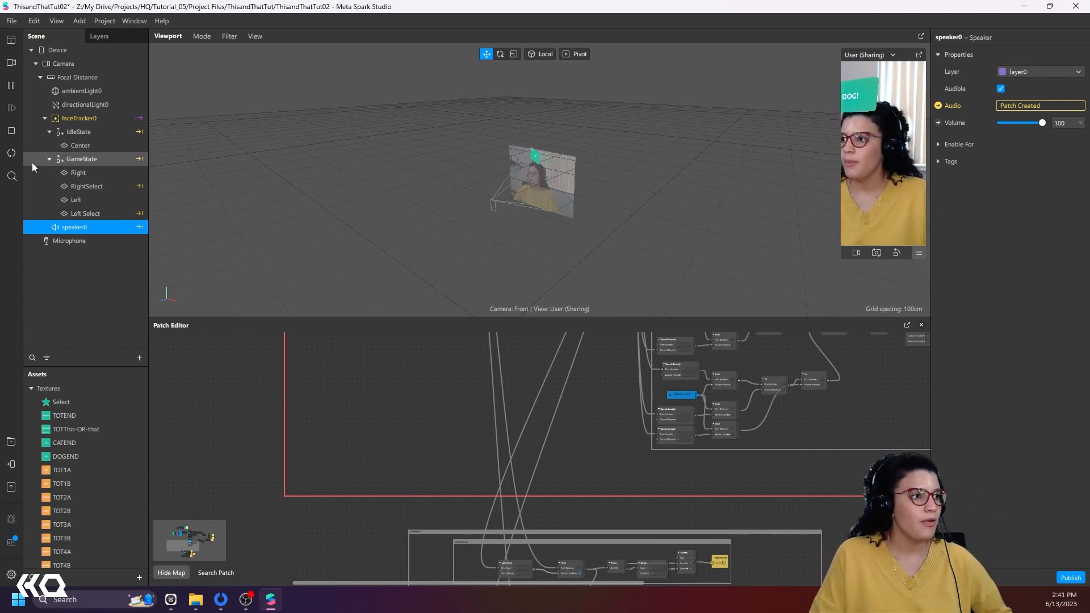
pyautogui.moveTo(417, 415); pyautogui.dragTo(528, 536, button='middle')
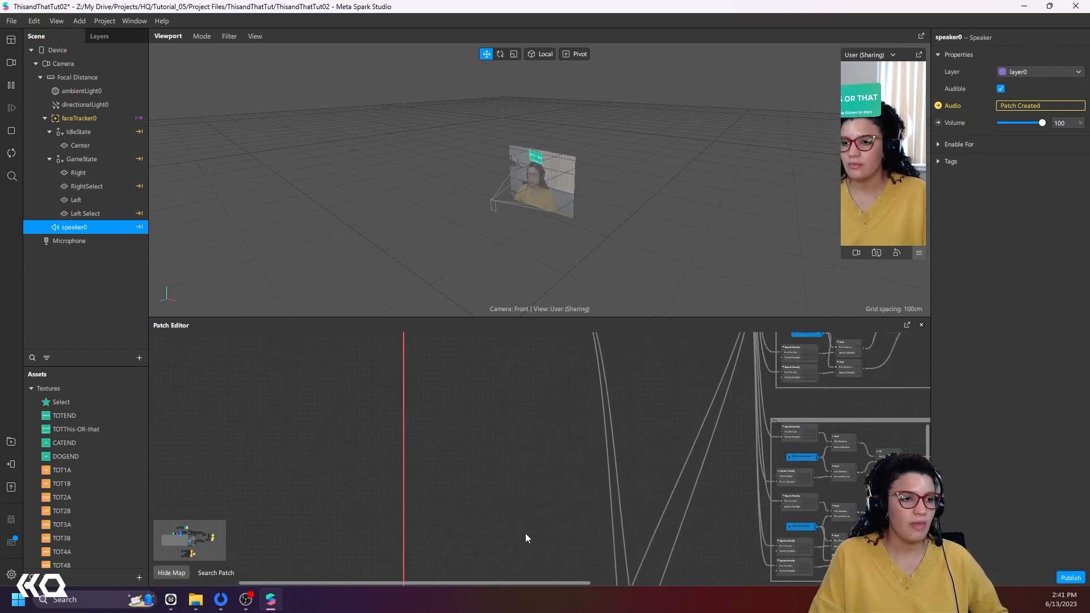
pyautogui.moveTo(478, 431); pyautogui.dragTo(561, 543, button='middle')
pyautogui.scroll(3, 577, 454)
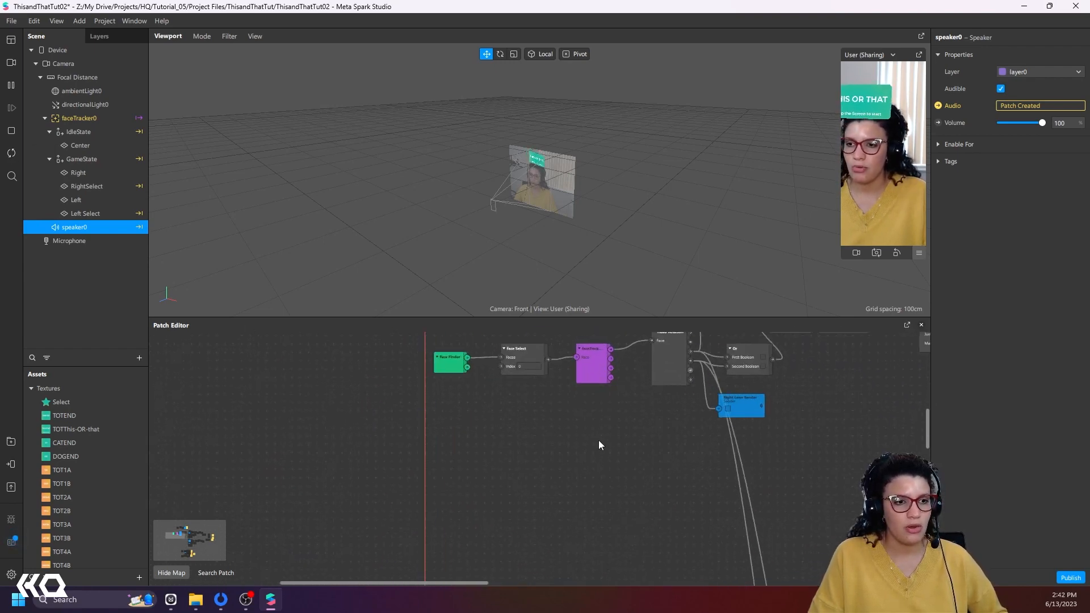
pyautogui.moveTo(599, 441); pyautogui.dragTo(523, 555, button='middle')
pyautogui.moveTo(605, 400); pyautogui.dragTo(547, 434, button='middle')
pyautogui.click(547, 465)
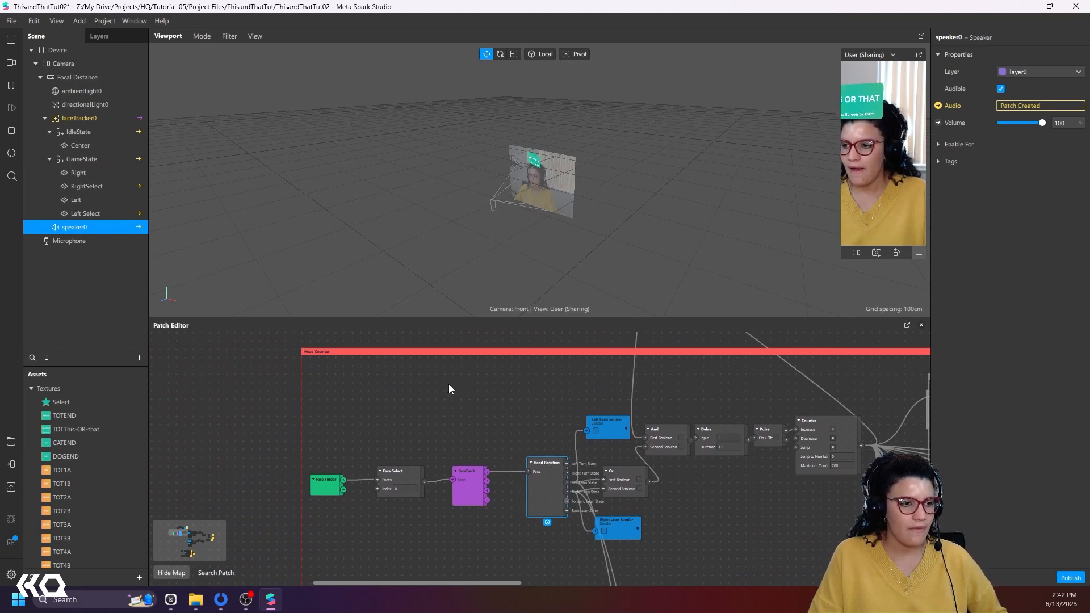
pyautogui.moveTo(448, 384); pyautogui.dragTo(411, 517, button='middle')
pyautogui.moveTo(461, 424); pyautogui.dragTo(444, 458, button='middle')
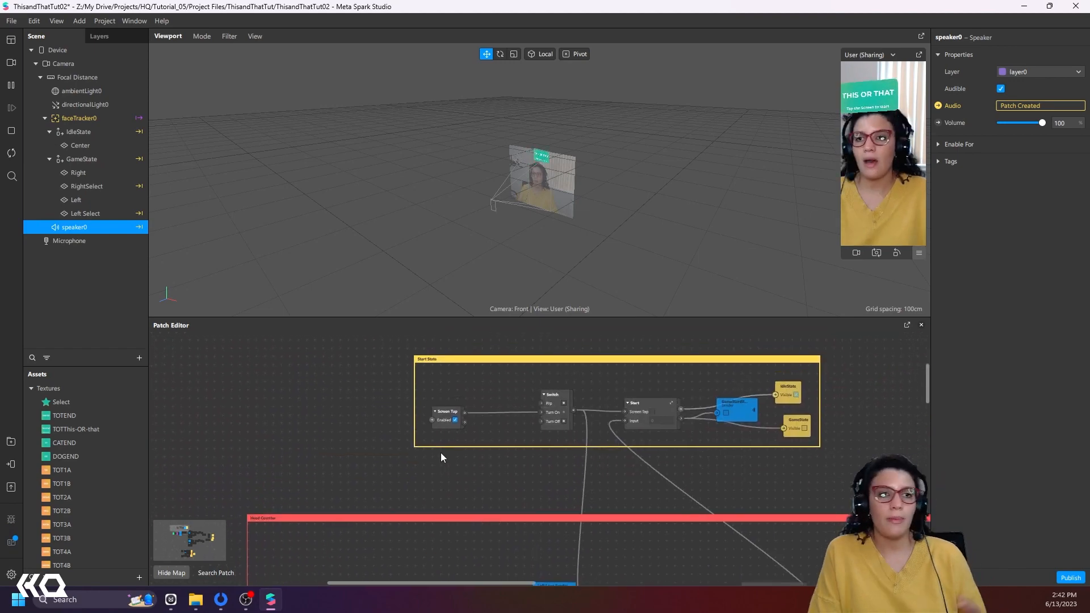
# Step: Switch the simulator's camera source to the first face video under Real-Time Simulation
pyautogui.click(11, 63)
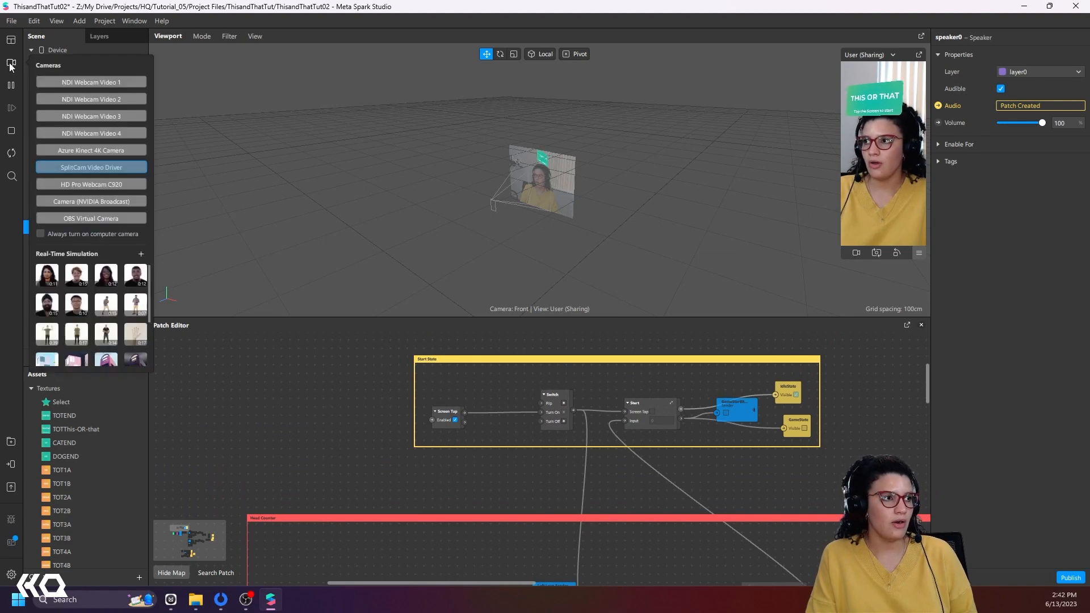
pyautogui.click(48, 275)
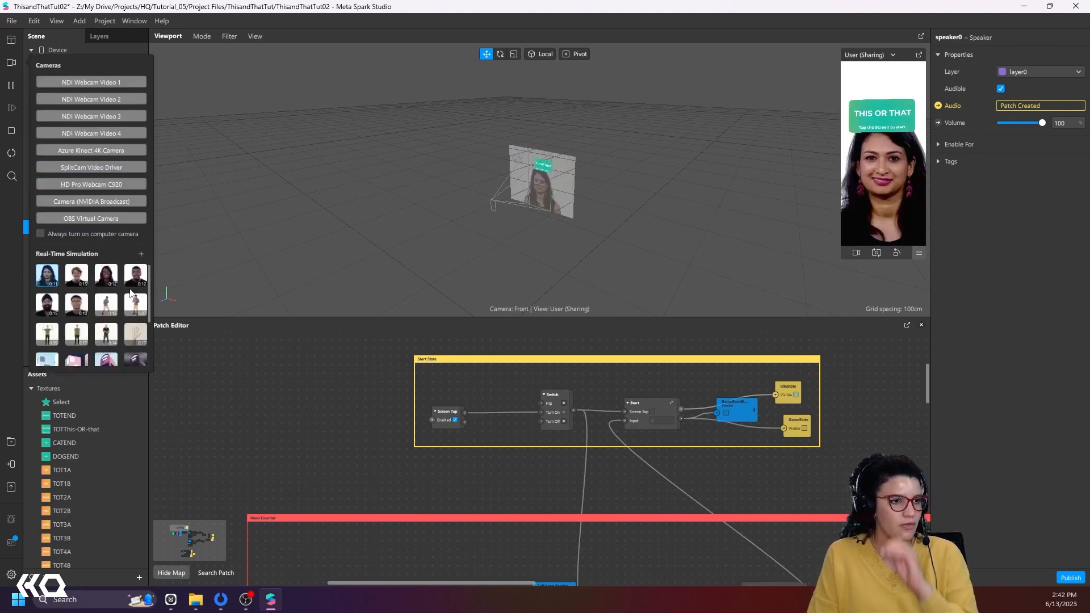
pyautogui.rightClick(427, 375)
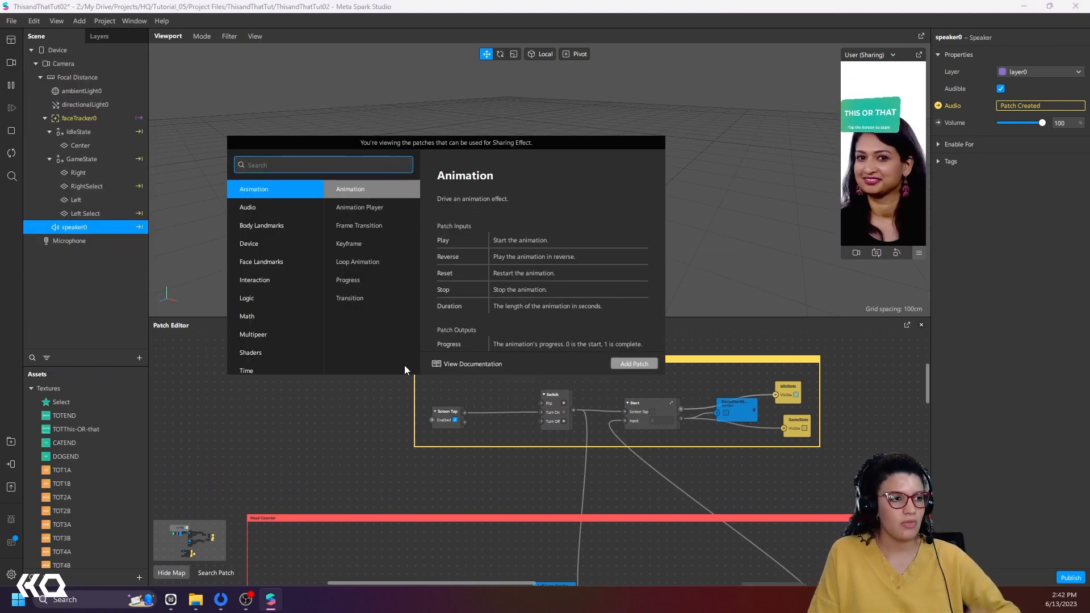
pyautogui.write('rec')
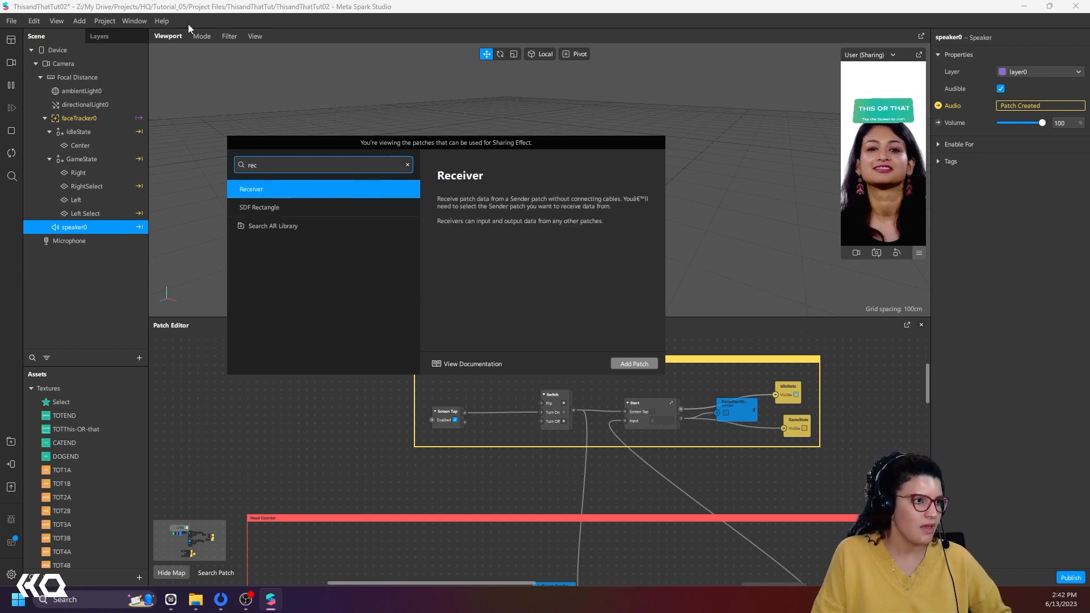
pyautogui.click(57, 53)
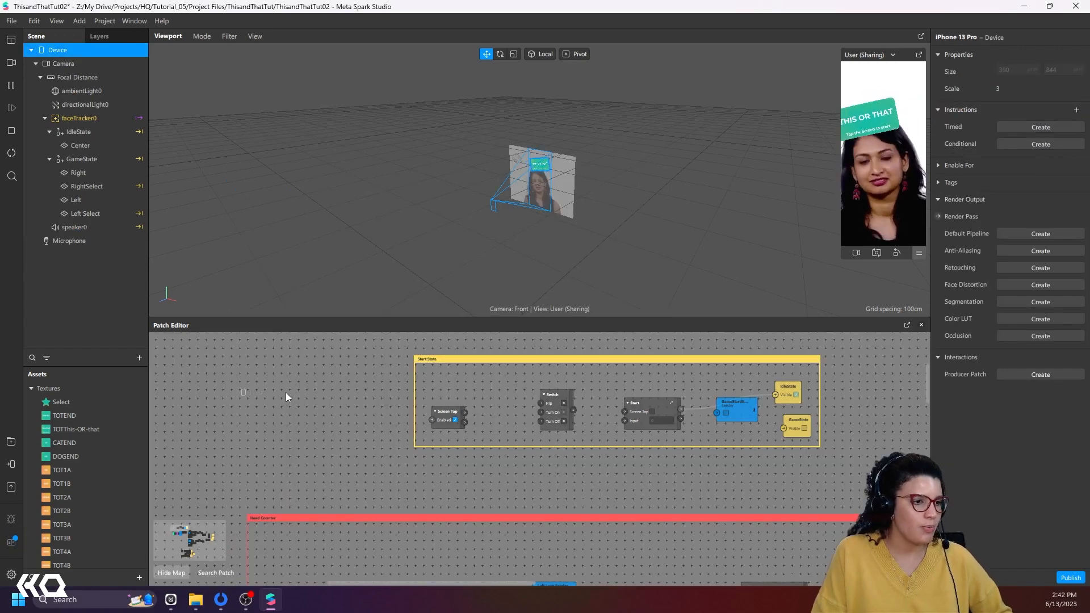
pyautogui.moveTo(285, 393); pyautogui.dragTo(288, 393)
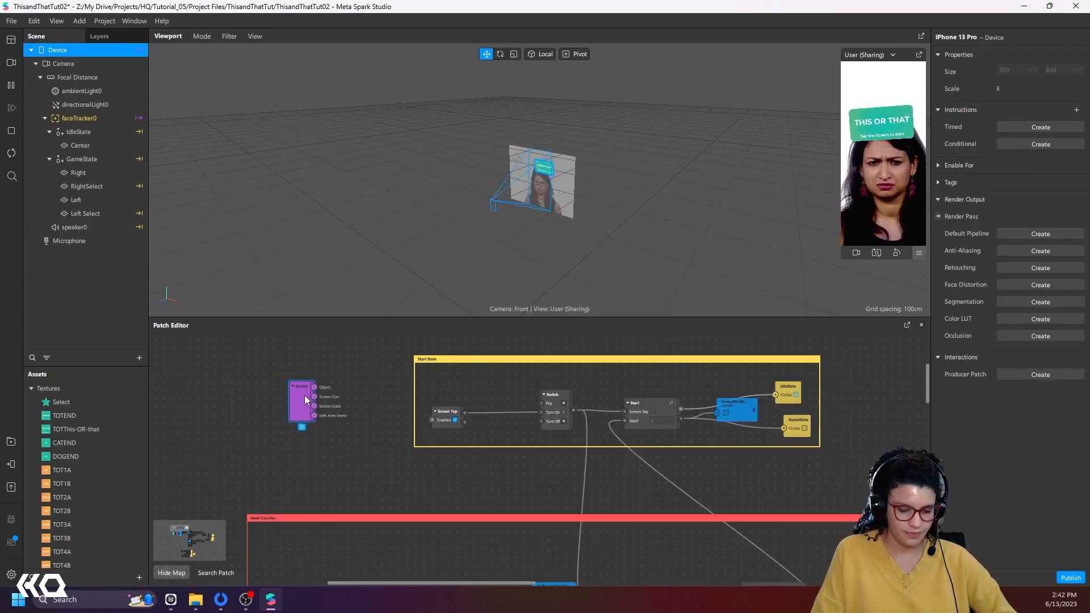
pyautogui.press('Delete')
# Step: Add a Camera patch beside the Start State group and connect its Video Recording output through a Pulse to the Switch's Turn On input
pyautogui.click(59, 63)
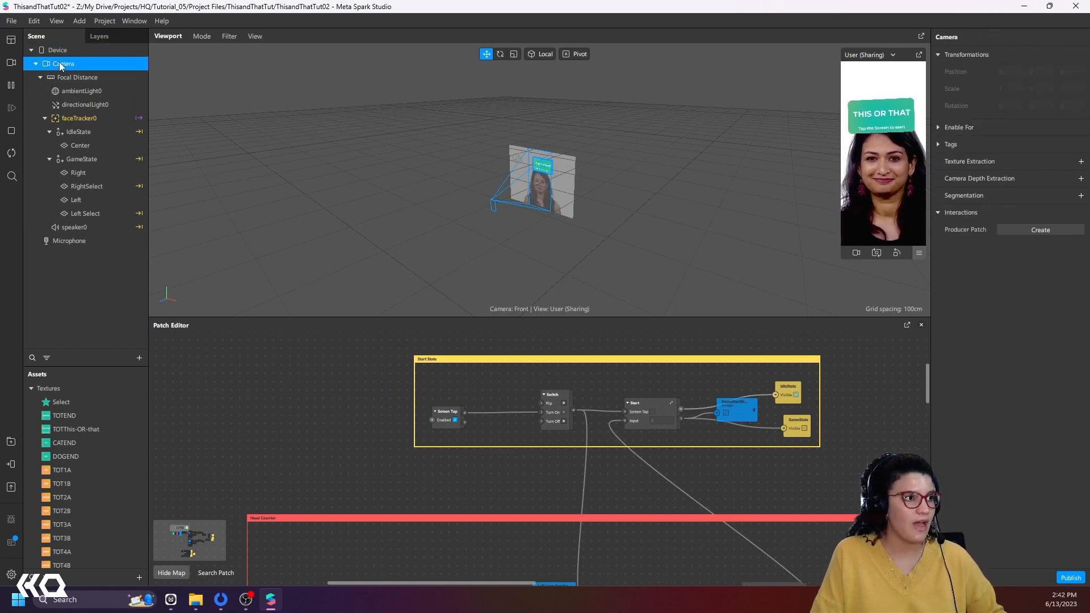
pyautogui.moveTo(59, 62); pyautogui.dragTo(304, 386)
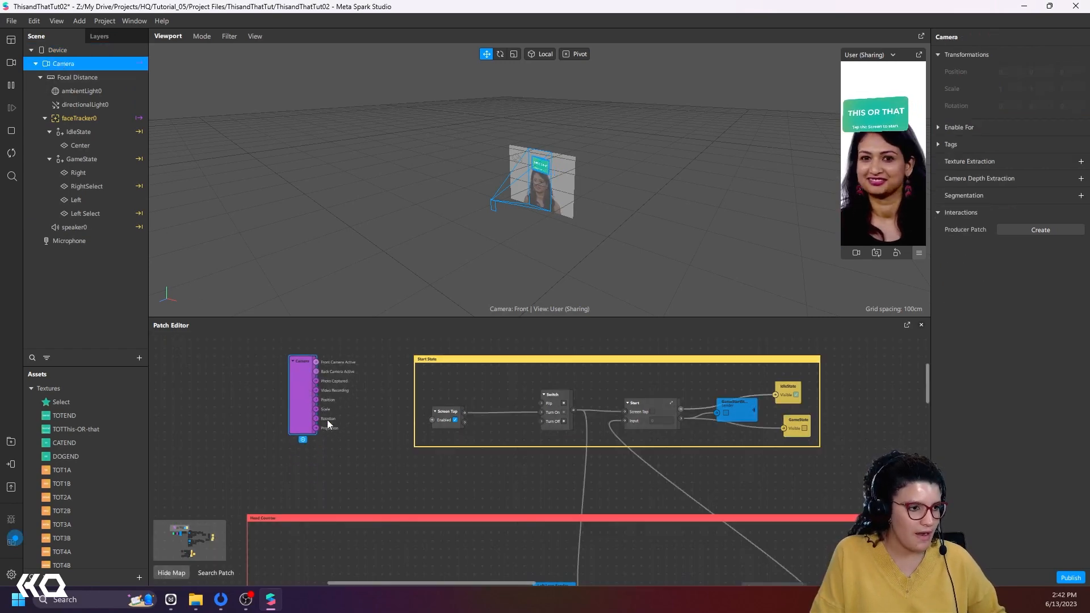
pyautogui.scroll(2, 343, 413)
pyautogui.moveTo(359, 412); pyautogui.dragTo(384, 438, button='middle')
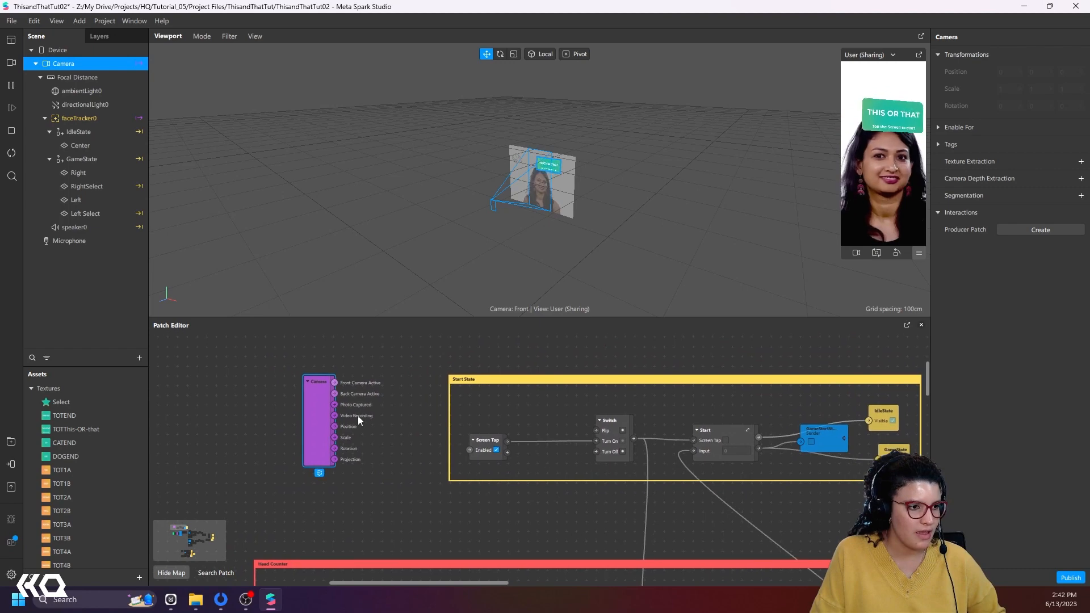
pyautogui.scroll(1, 355, 414)
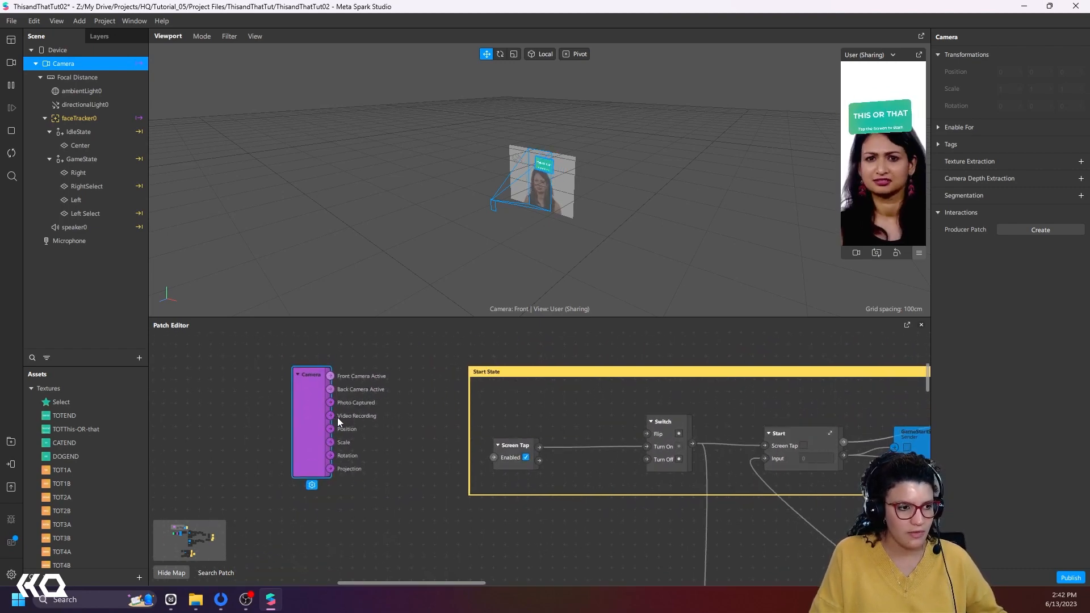
pyautogui.moveTo(332, 417); pyautogui.dragTo(647, 446)
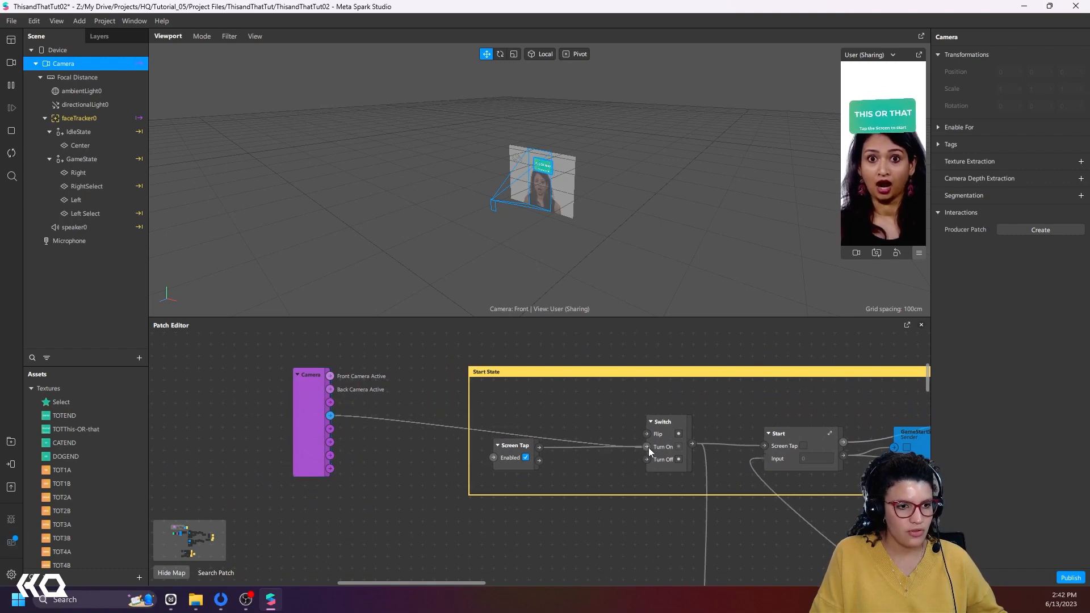
pyautogui.moveTo(435, 398); pyautogui.dragTo(528, 412)
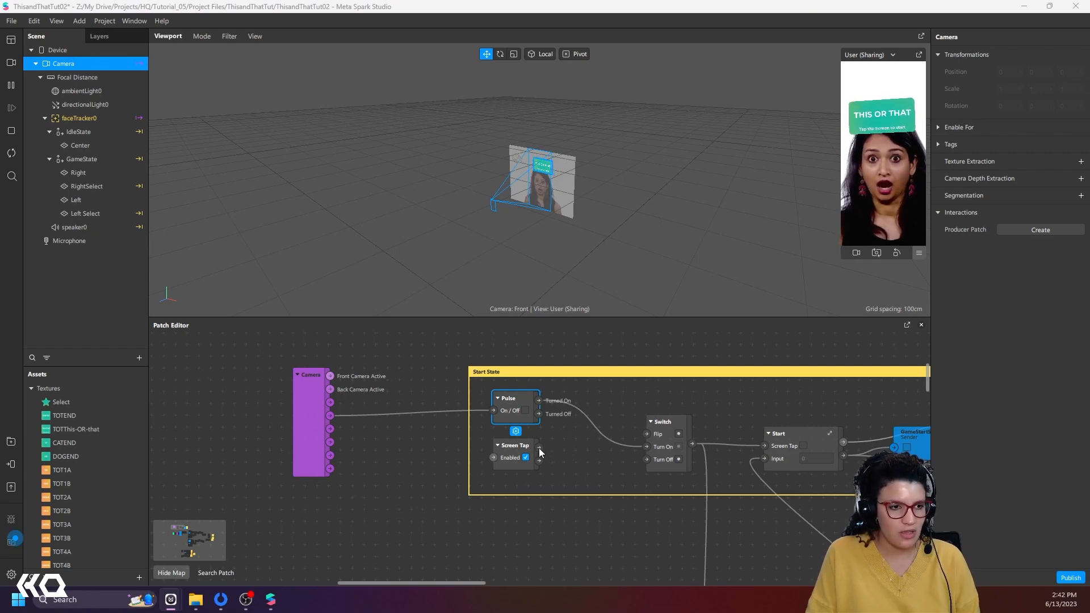
# Step: Reconnect the Screen Tap patch to the Switch's Turn On input and delete the Pulse and Camera patches
pyautogui.moveTo(540, 448); pyautogui.dragTo(647, 447)
pyautogui.click(525, 403)
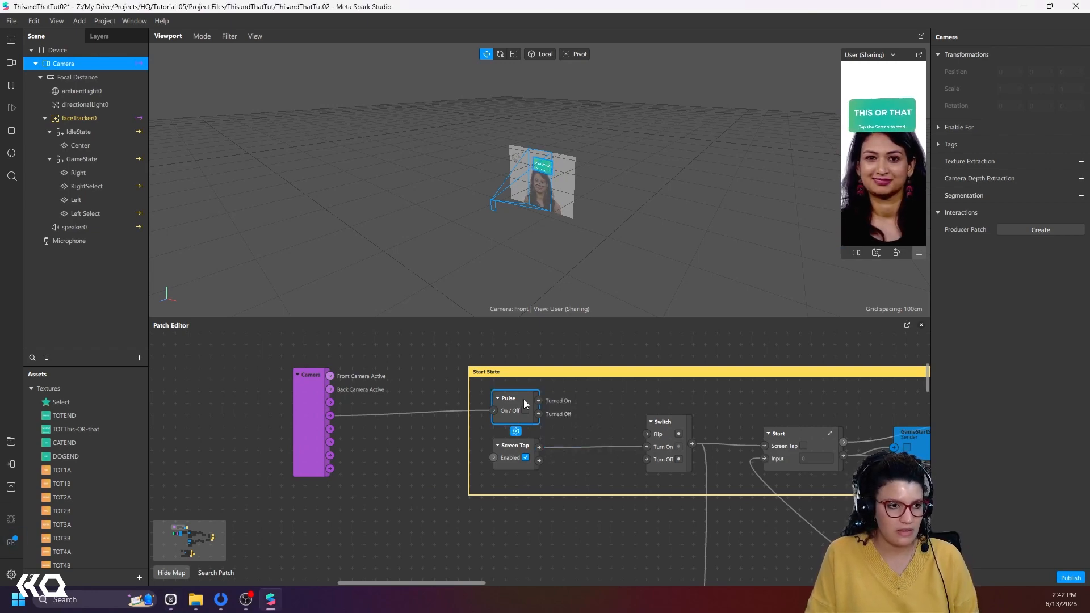
pyautogui.press('Delete')
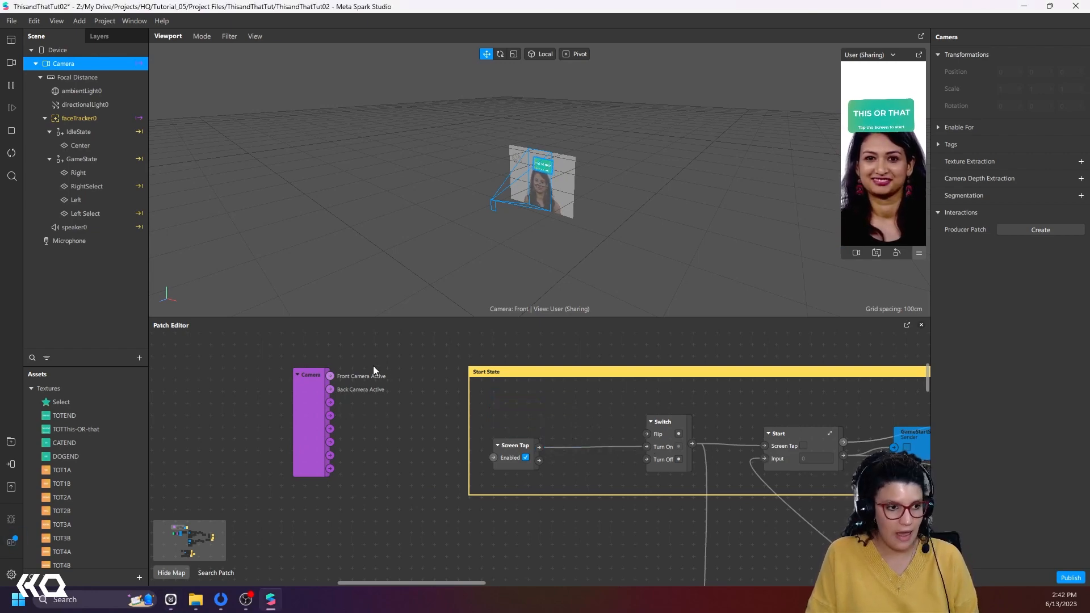
pyautogui.click(307, 400)
pyautogui.press('Delete')
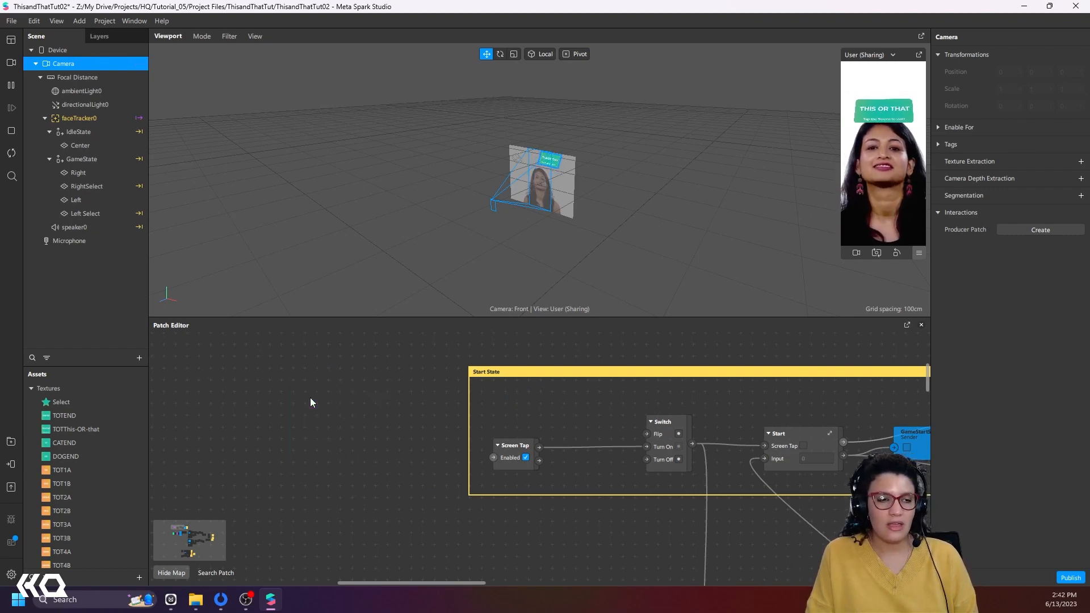
# Step: Browse the Face Landmarks and Interaction patches available for the faceTracker patch's face output, and close the list without adding any
pyautogui.scroll(-10, 398, 380)
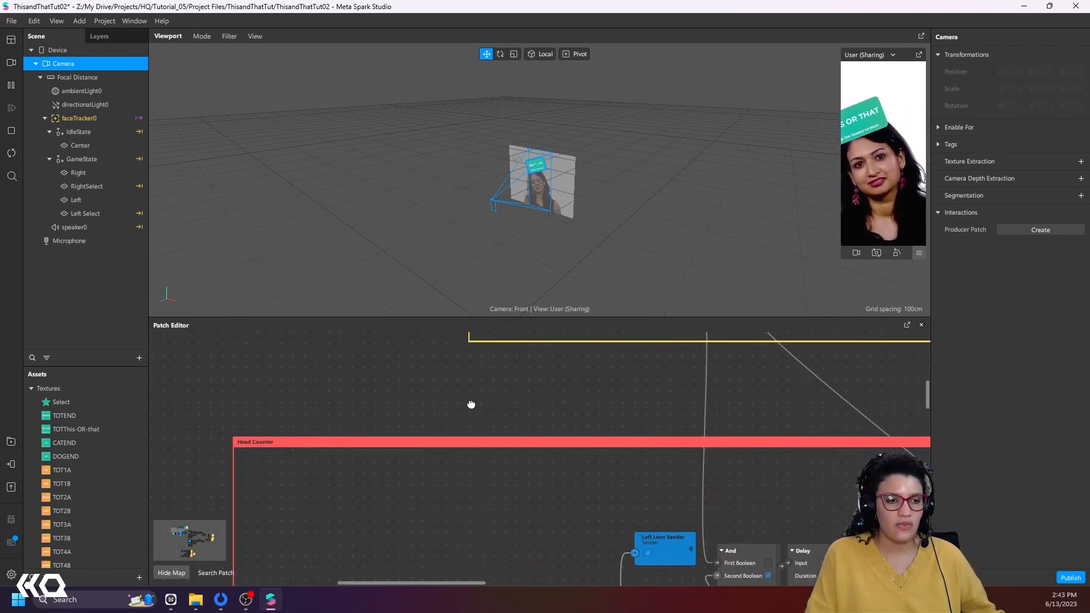
pyautogui.hscroll(-2, 540, 455)
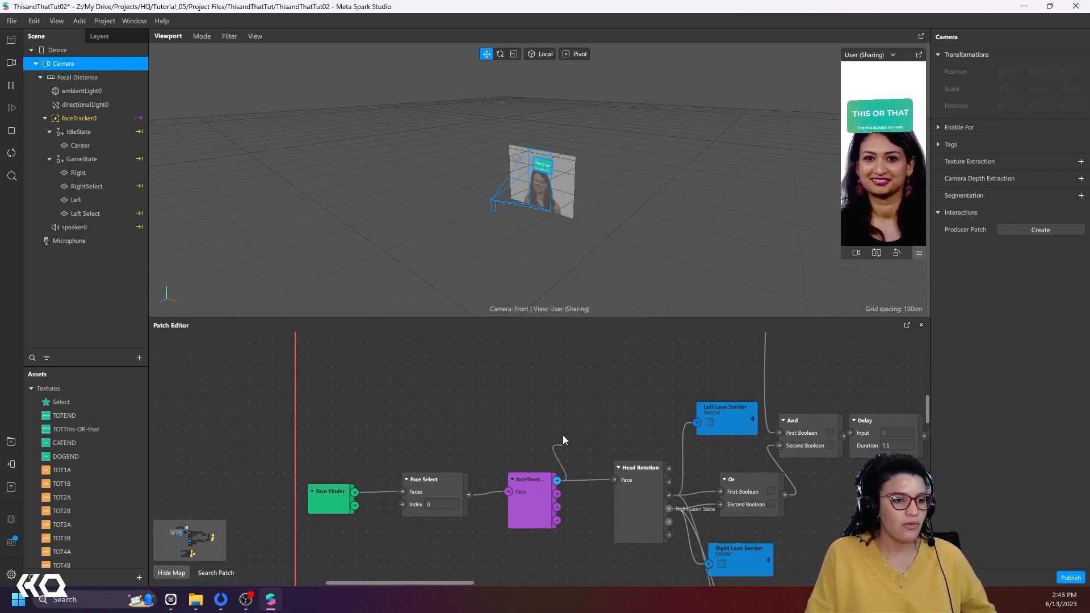
pyautogui.moveTo(563, 435); pyautogui.dragTo(563, 428)
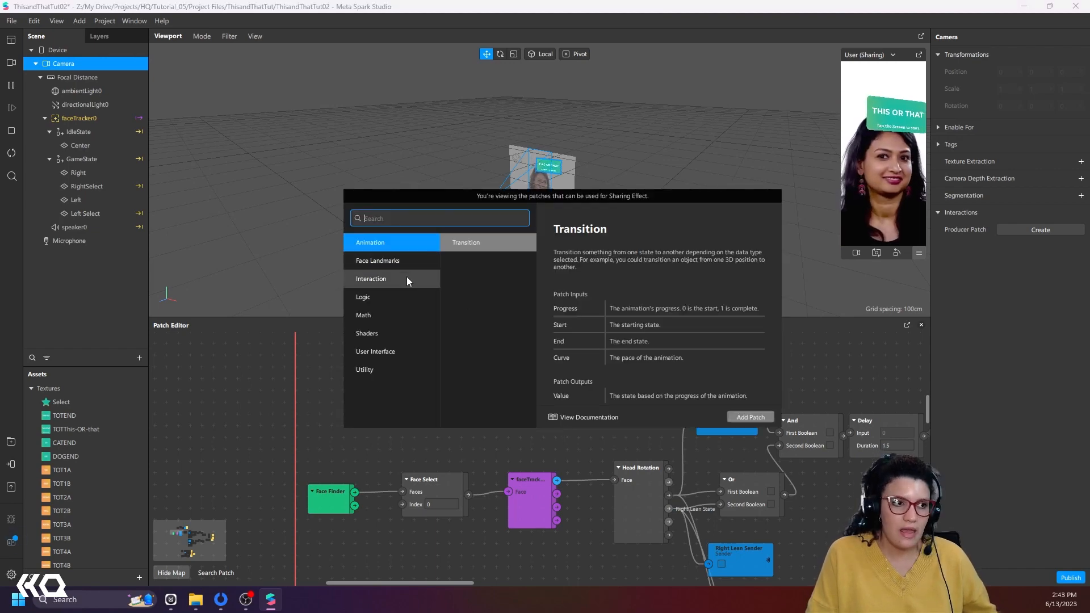
pyautogui.click(402, 263)
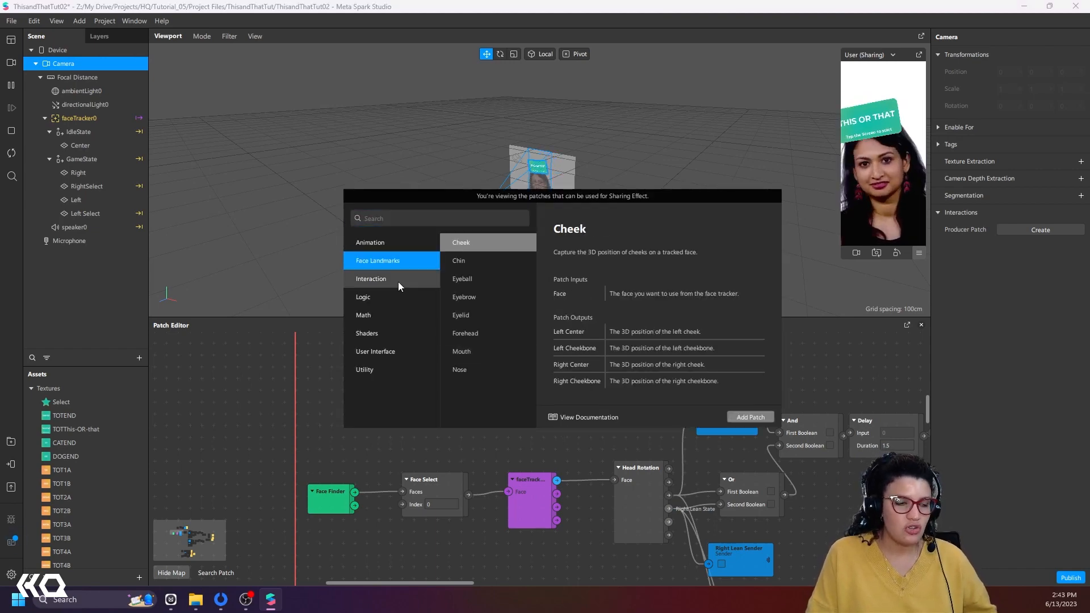
pyautogui.click(398, 281)
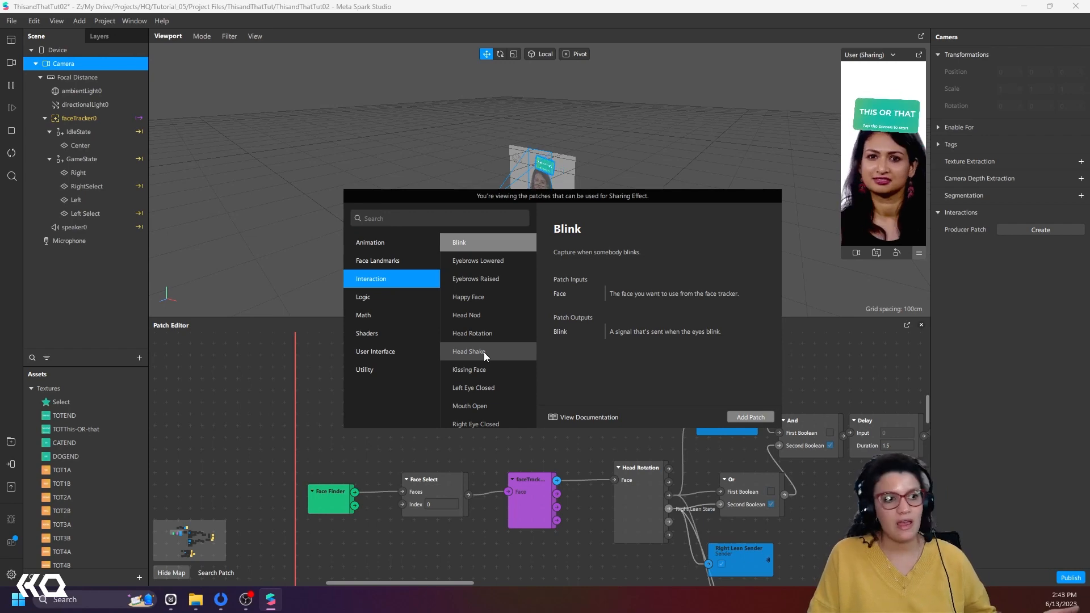
pyautogui.scroll(-2, 487, 373)
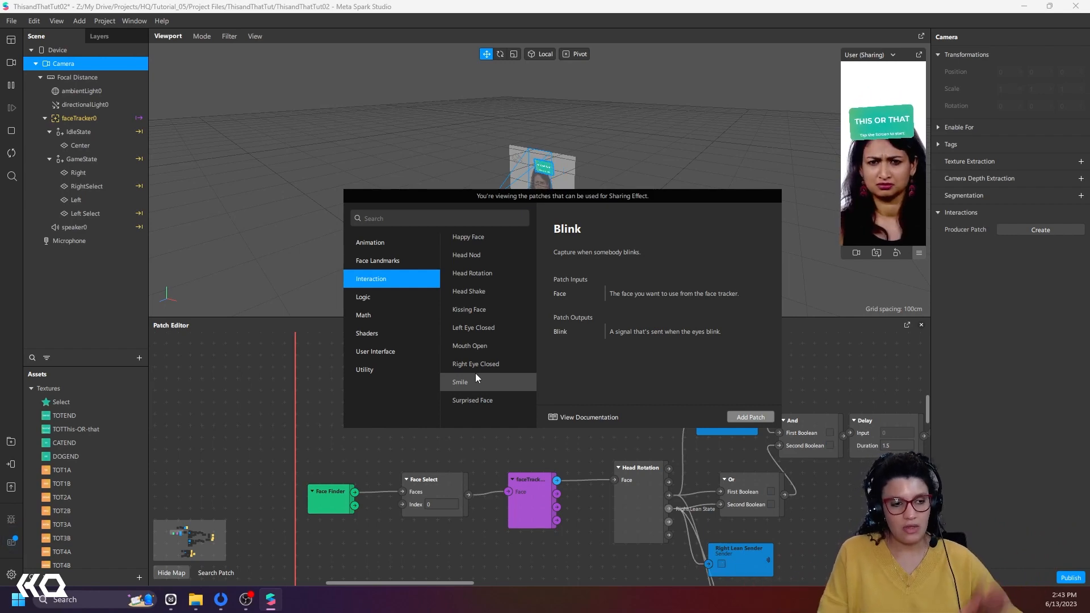
pyautogui.click(534, 436)
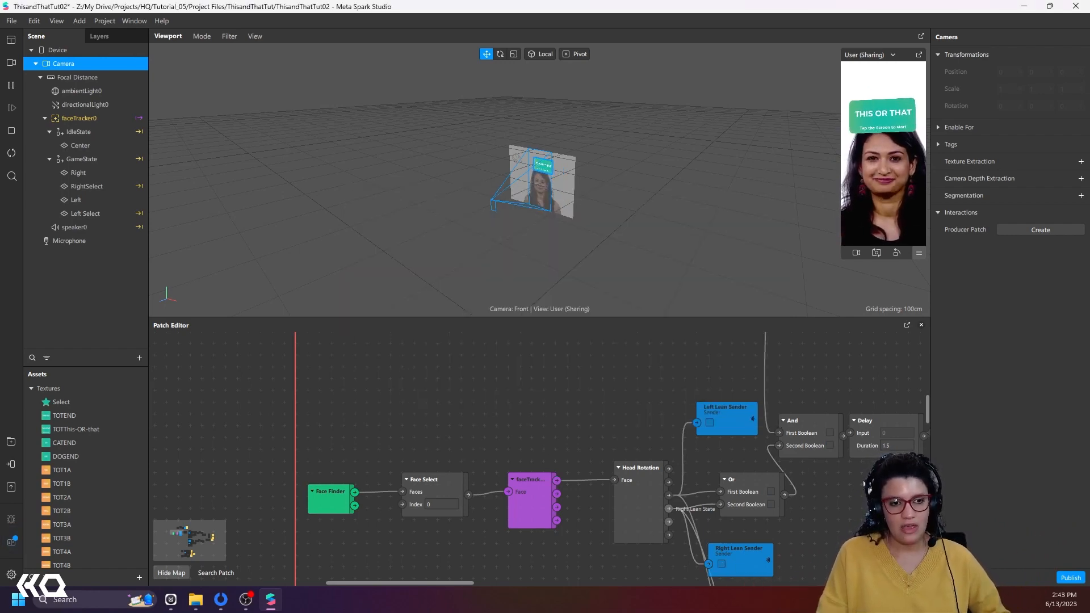
pyautogui.moveTo(738, 481); pyautogui.dragTo(378, 528, button='middle')
pyautogui.moveTo(685, 449); pyautogui.dragTo(299, 387, button='middle')
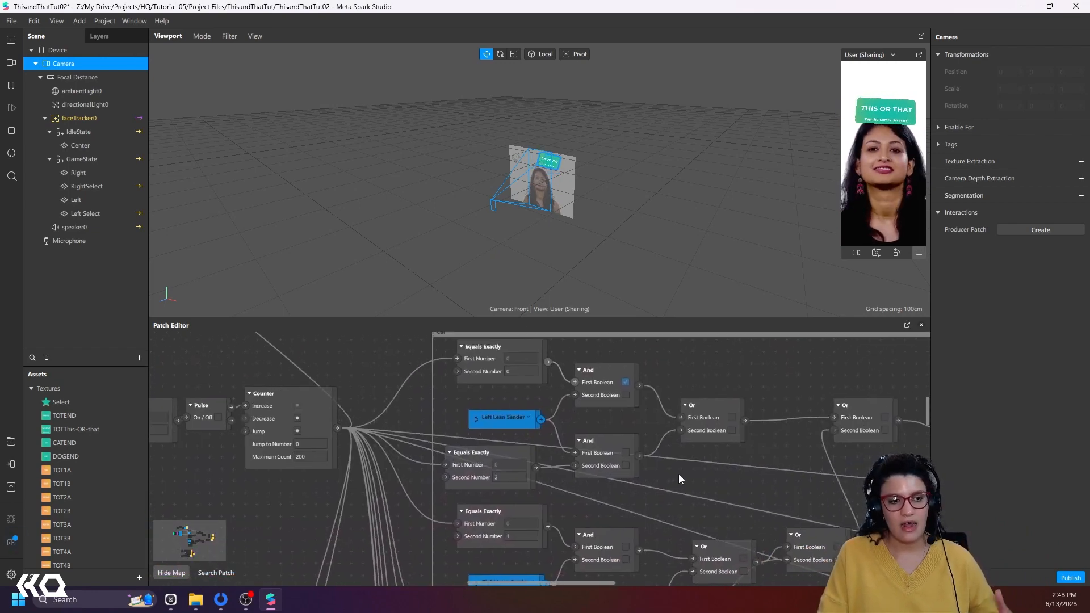
pyautogui.moveTo(679, 478); pyautogui.dragTo(502, 443, button='middle')
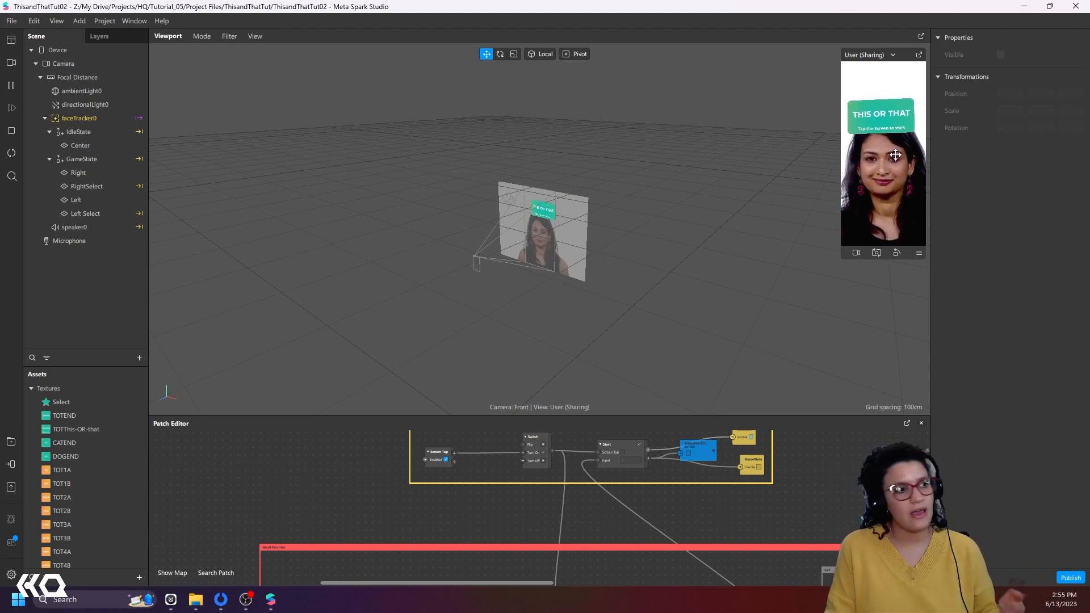
# Step: Add a canvas to the scene and insert a 2D Text object inside it
pyautogui.click(138, 357)
pyautogui.scroll(-5, 107, 313)
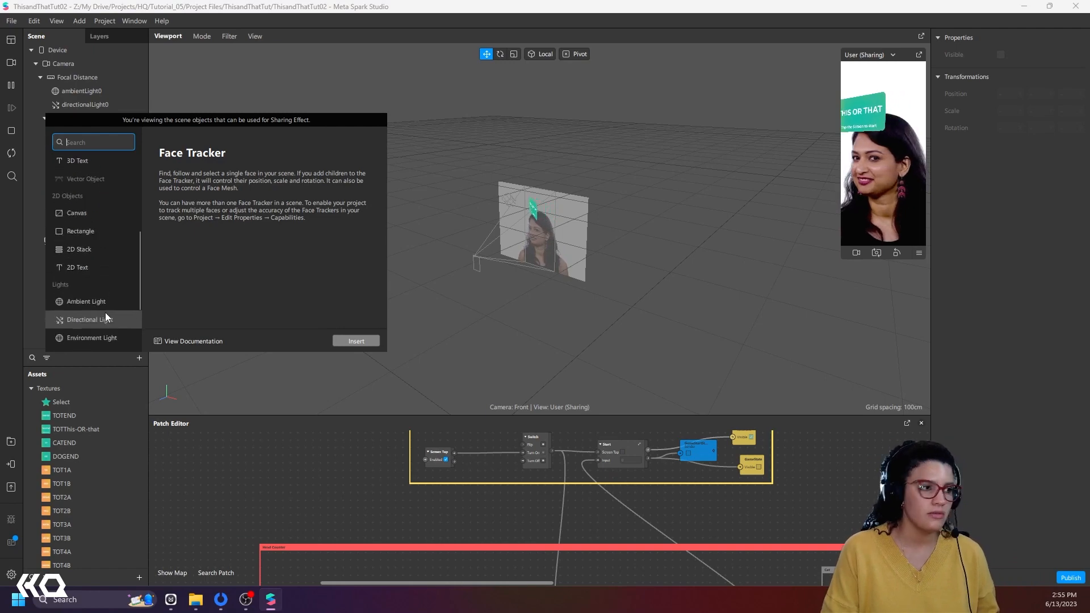
pyautogui.click(73, 213)
pyautogui.click(371, 342)
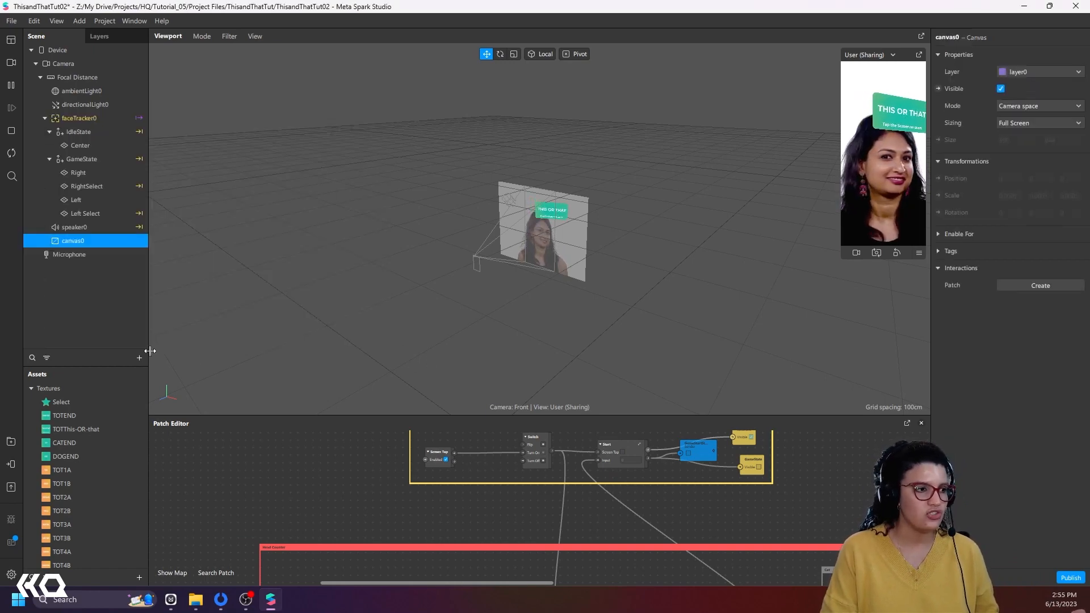
pyautogui.click(139, 357)
pyautogui.scroll(-5, 78, 314)
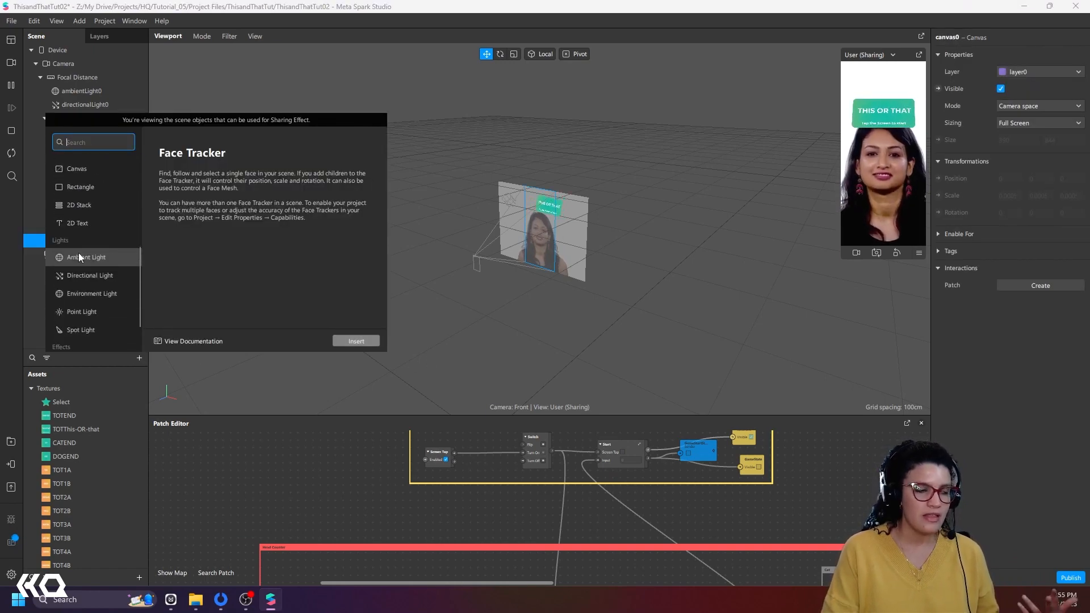
pyautogui.click(77, 223)
pyautogui.click(356, 341)
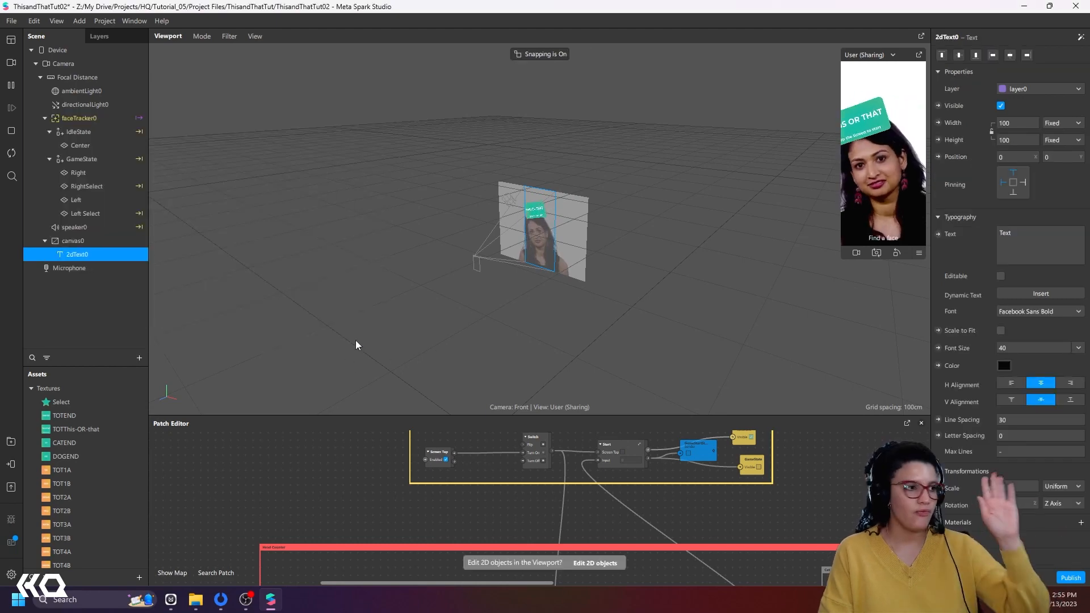
# Step: Replace the new 2D text object's wording with "Lean Left and Right"
pyautogui.click(1013, 246)
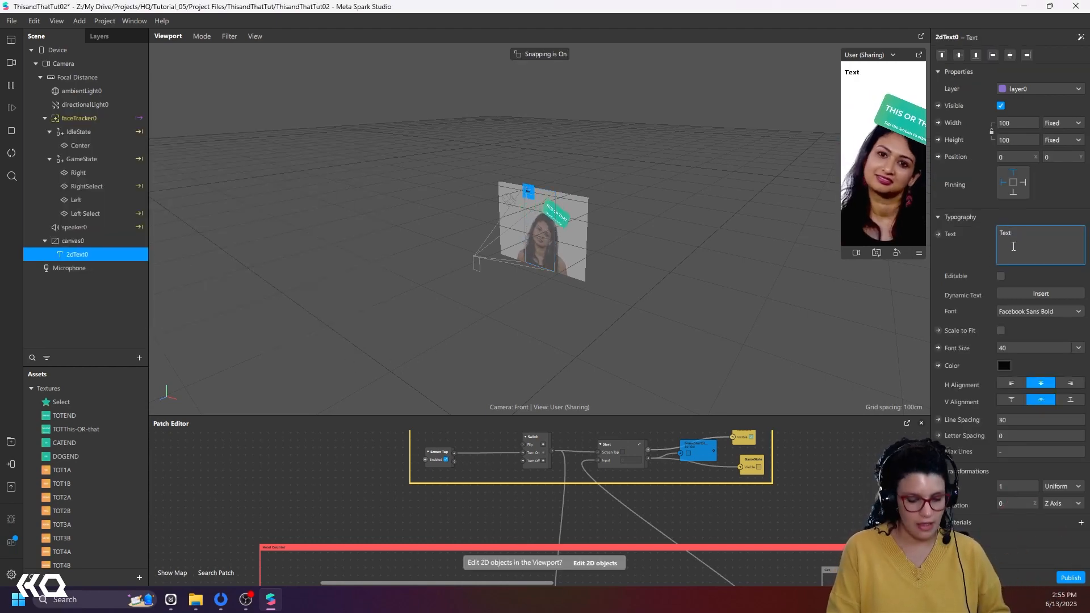
pyautogui.hotkey('ctrl', 'a')
pyautogui.write('Lean Lef')
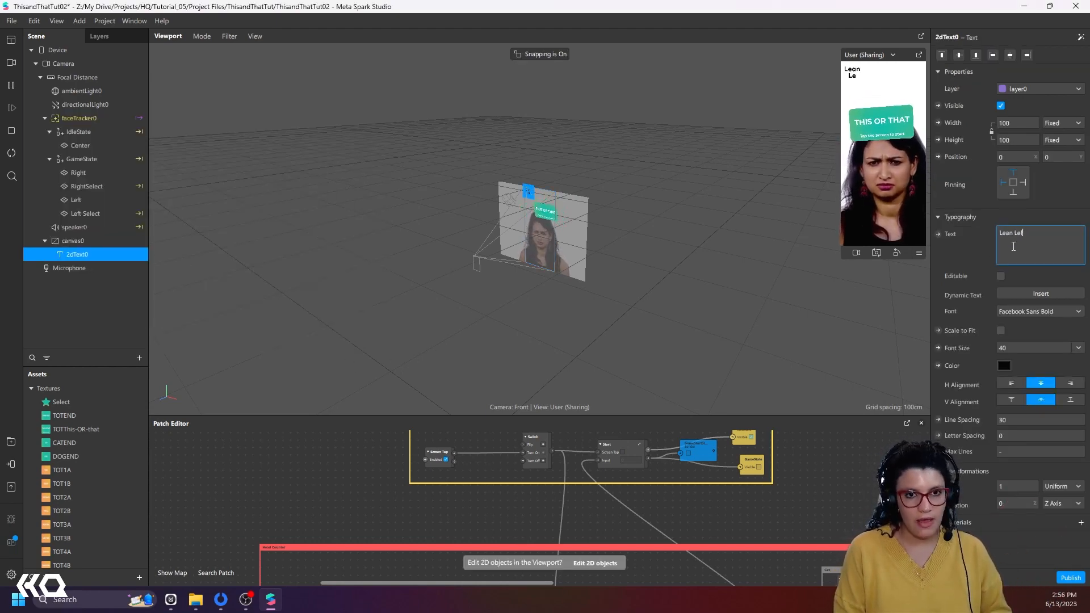
pyautogui.write('t and Right')
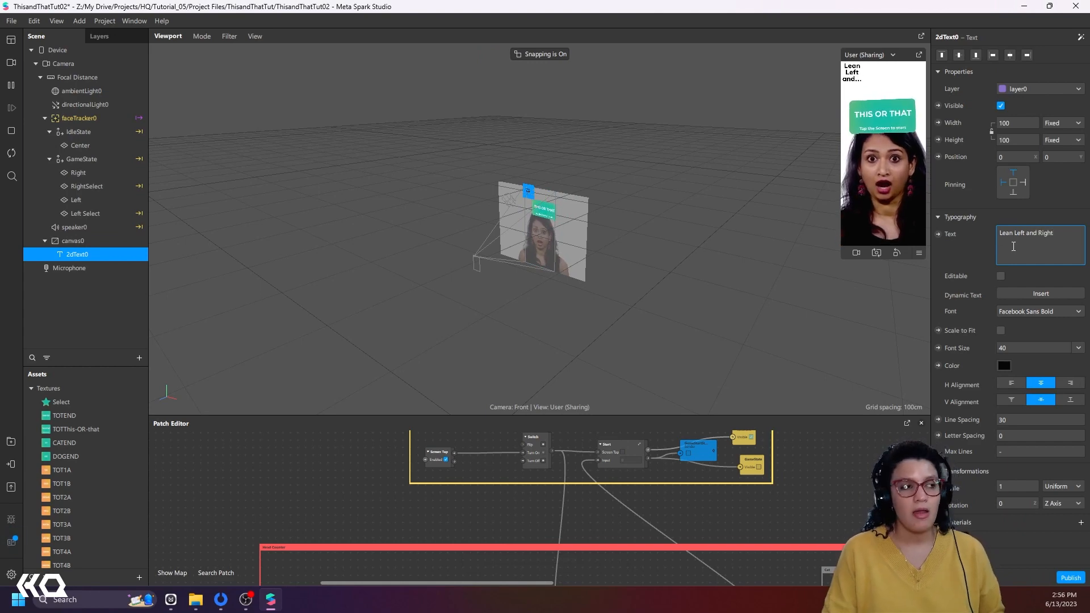
# Step: In the project's capabilities, review the Automatic Instructions and enable Custom Instructions instead
pyautogui.click(102, 21)
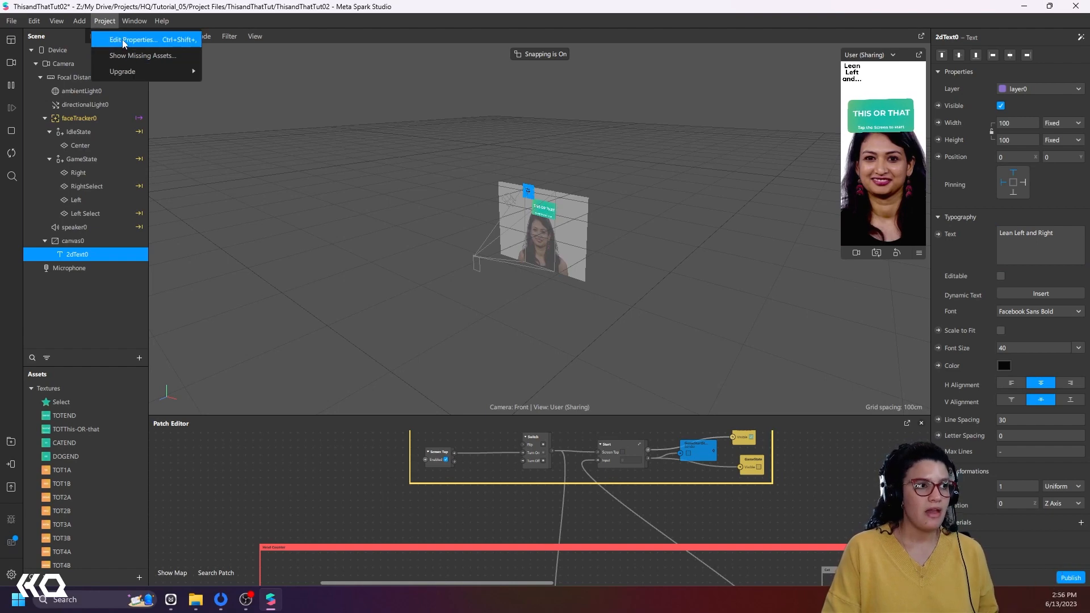
pyautogui.click(128, 40)
pyautogui.click(353, 191)
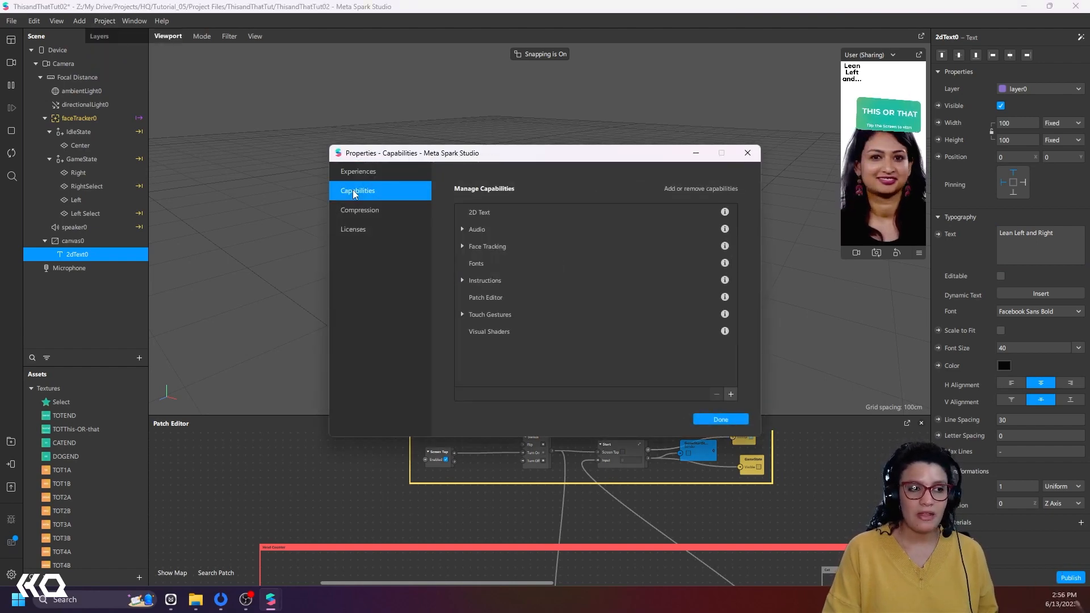
pyautogui.click(461, 281)
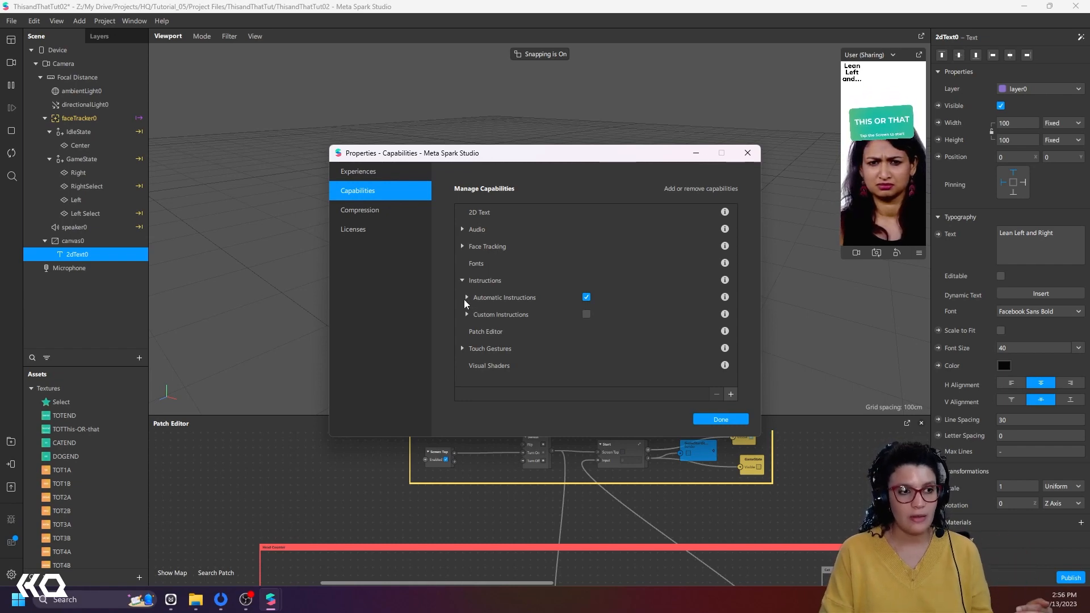
pyautogui.click(465, 298)
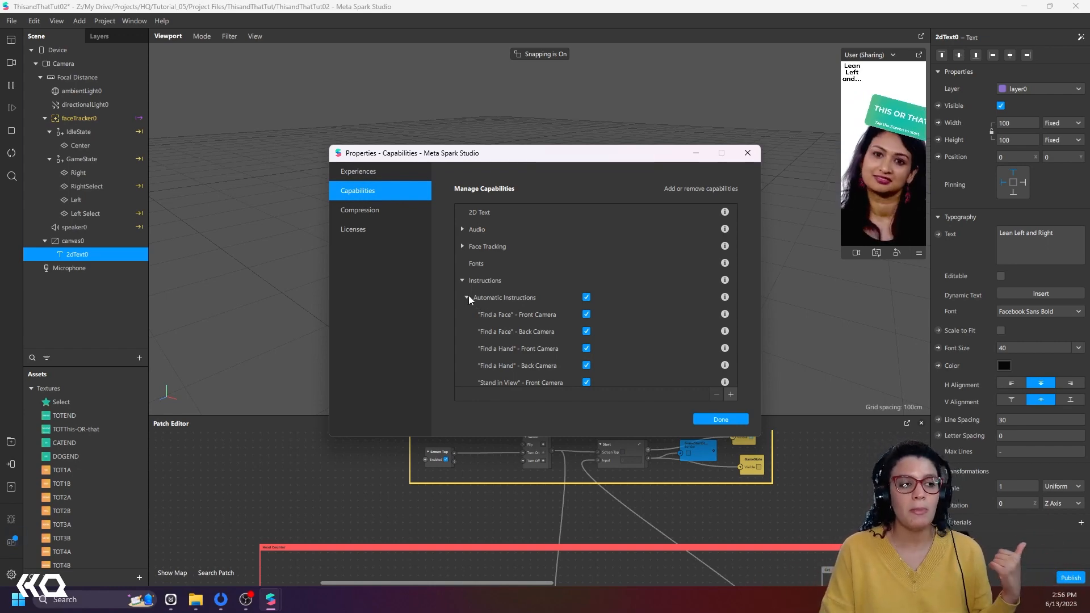
pyautogui.click(465, 296)
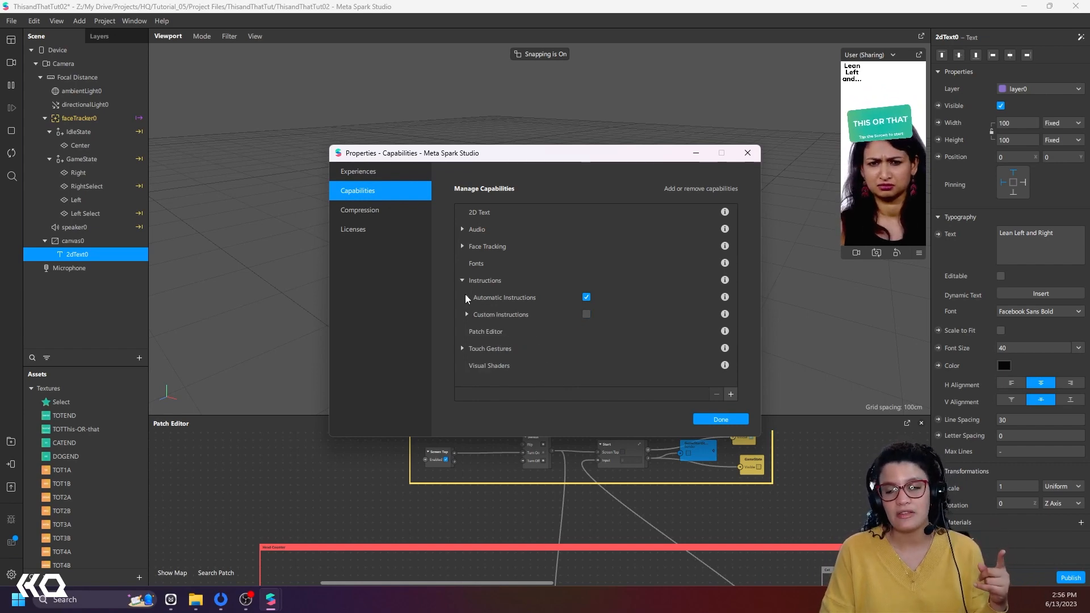
pyautogui.click(586, 314)
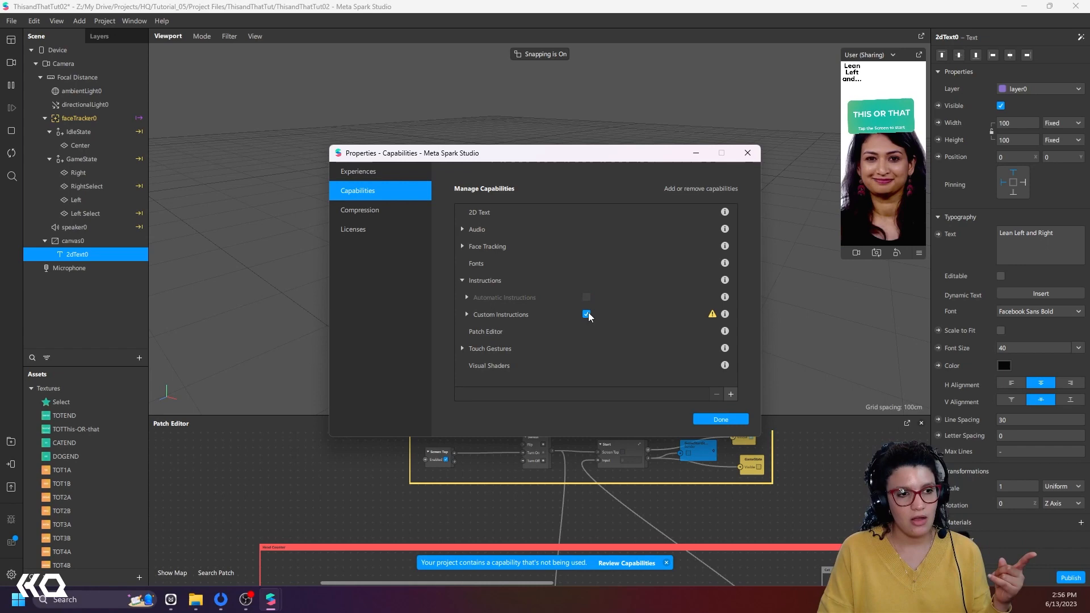
# Step: Add the Face Tracking instruction "Tilt your head from side to side" to the Custom Instructions and close the project properties
pyautogui.click(466, 314)
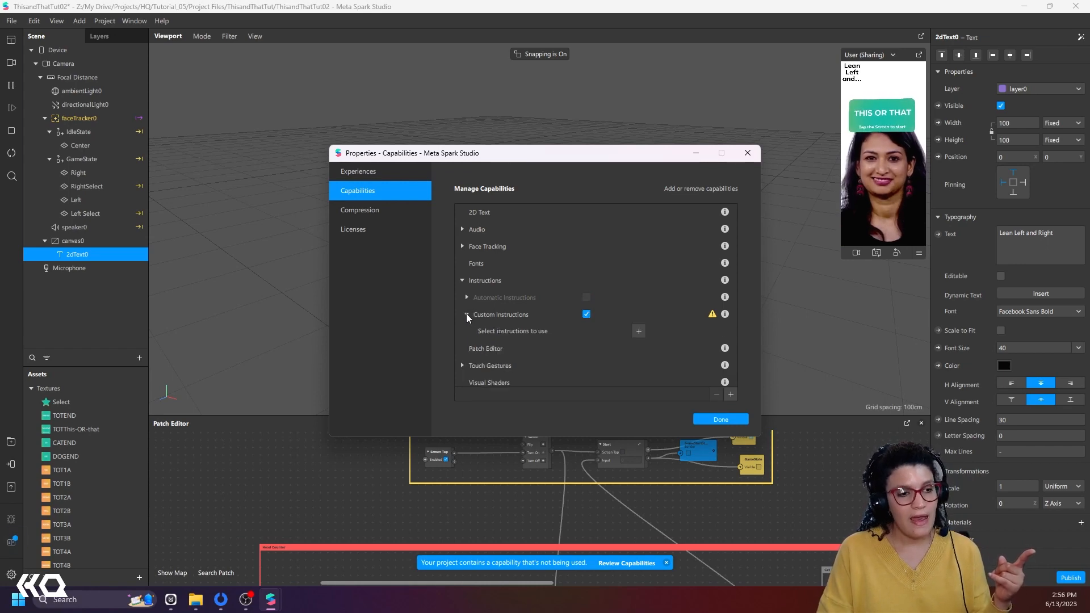
pyautogui.click(638, 332)
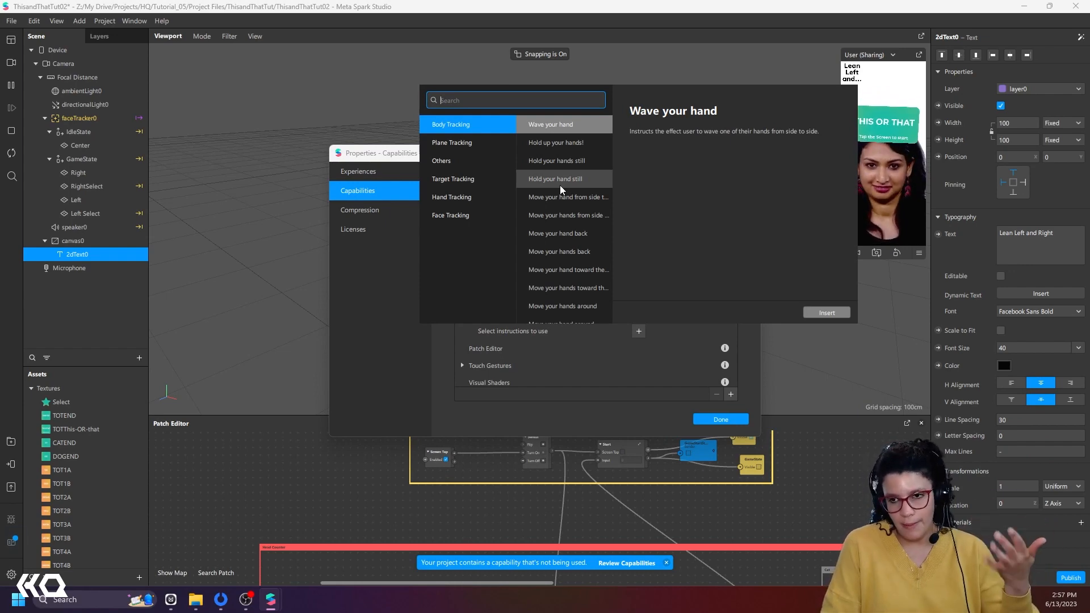
pyautogui.click(476, 217)
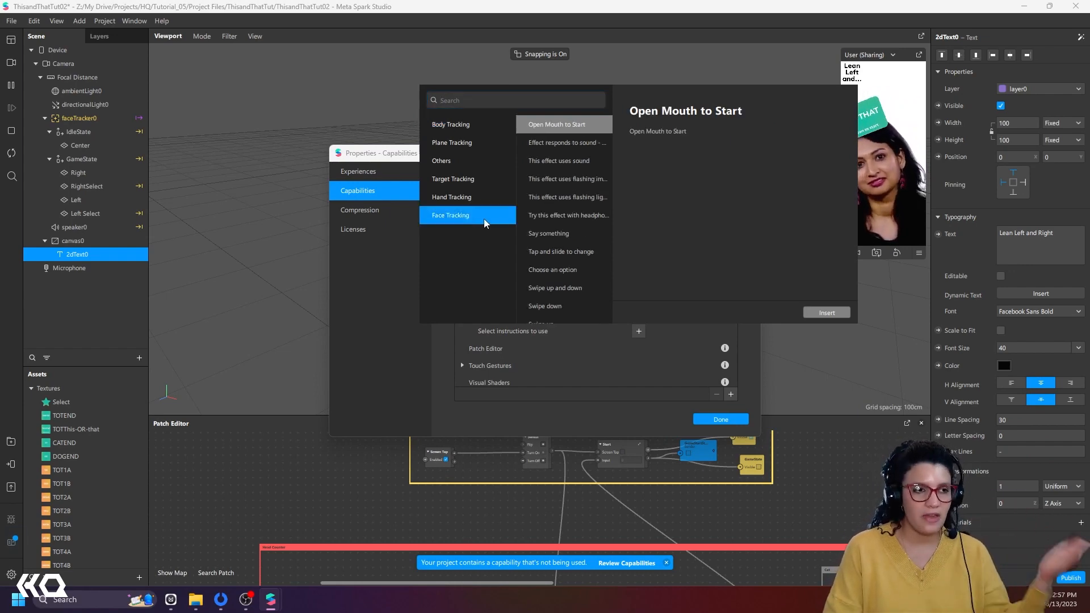
pyautogui.scroll(-5, 566, 232)
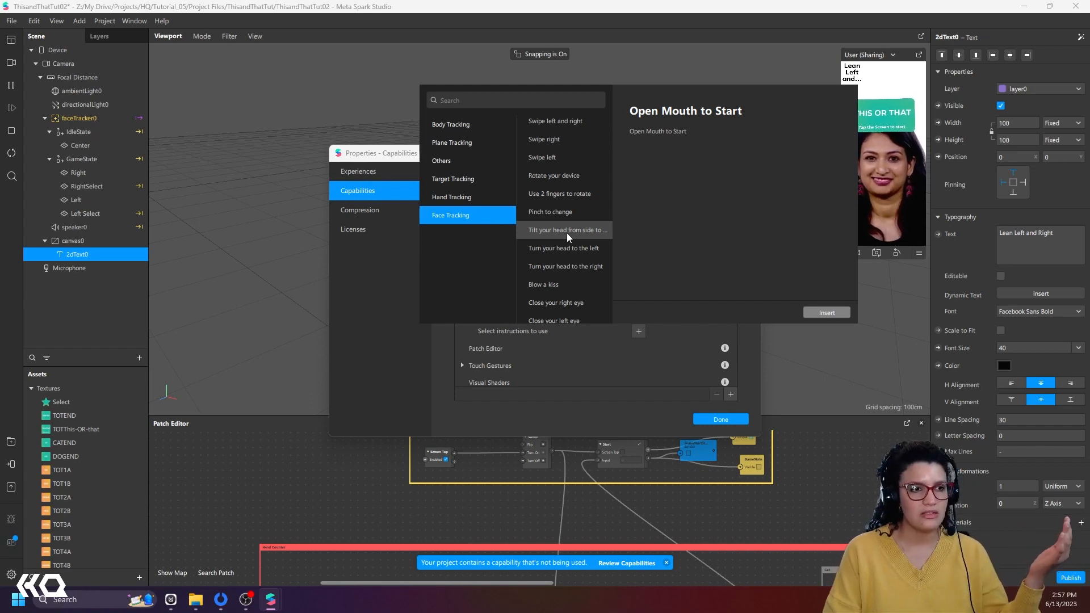
pyautogui.click(567, 233)
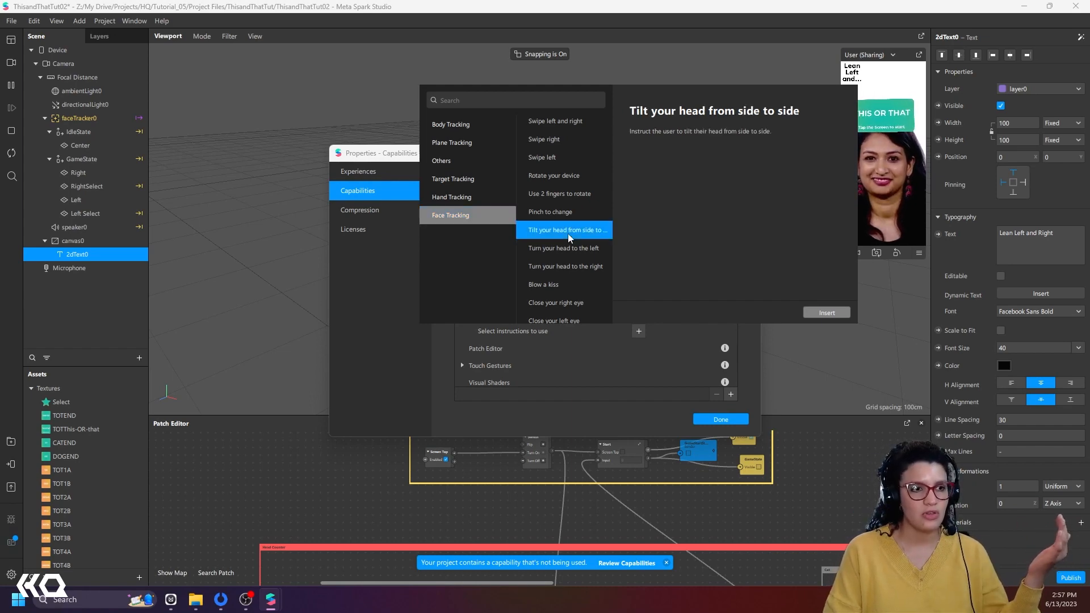
pyautogui.click(820, 312)
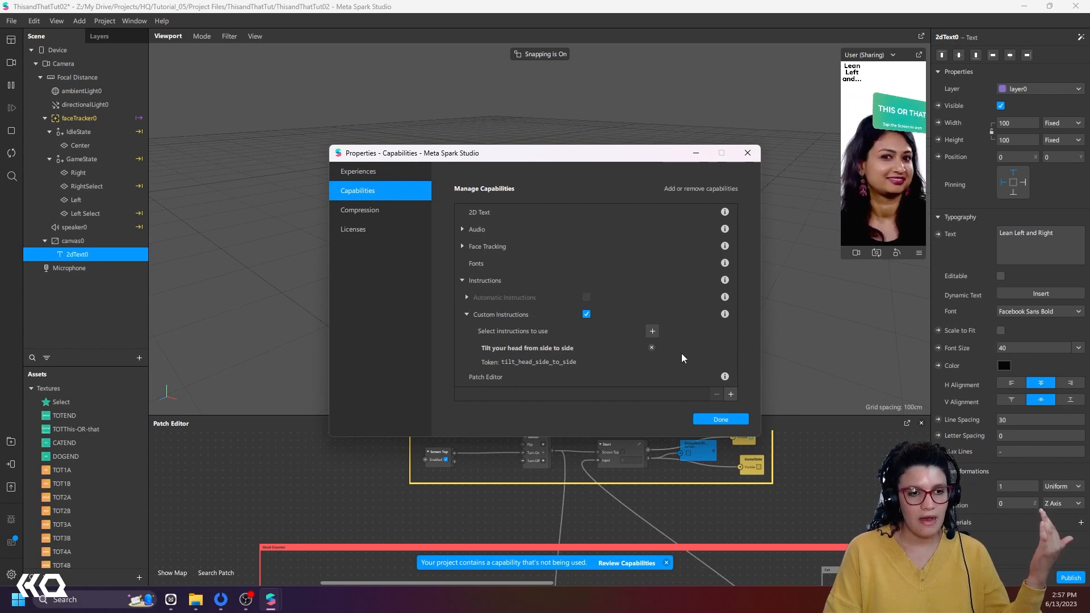
pyautogui.click(720, 420)
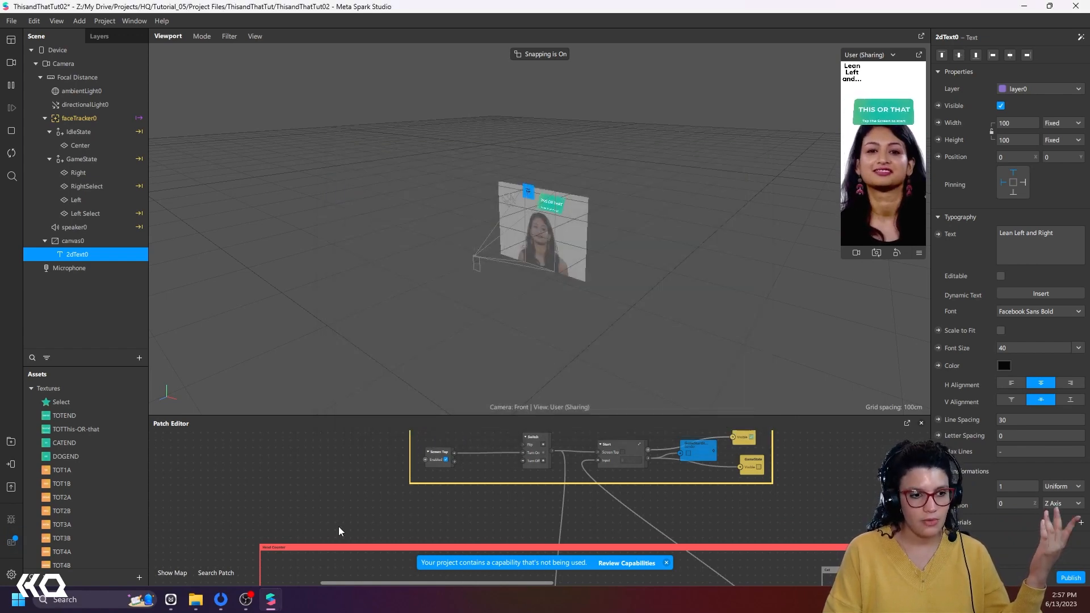
# Step: Compare the Timed and Conditional Instruction patches, and add a Timed Instruction patch in the empty area above the Start State group
pyautogui.moveTo(332, 478); pyautogui.dragTo(520, 457)
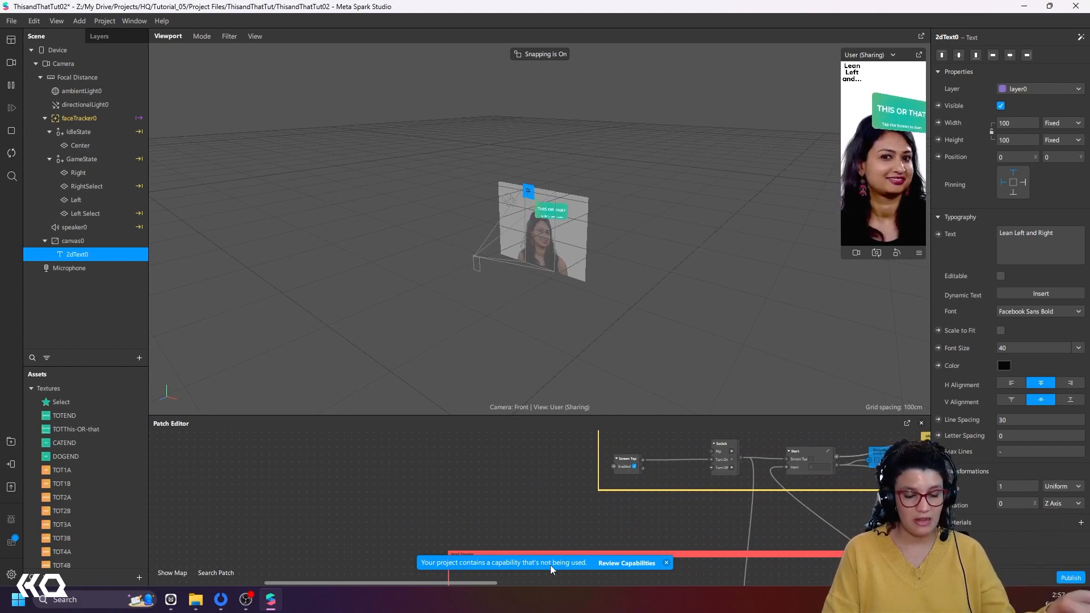
pyautogui.moveTo(479, 454); pyautogui.dragTo(486, 505)
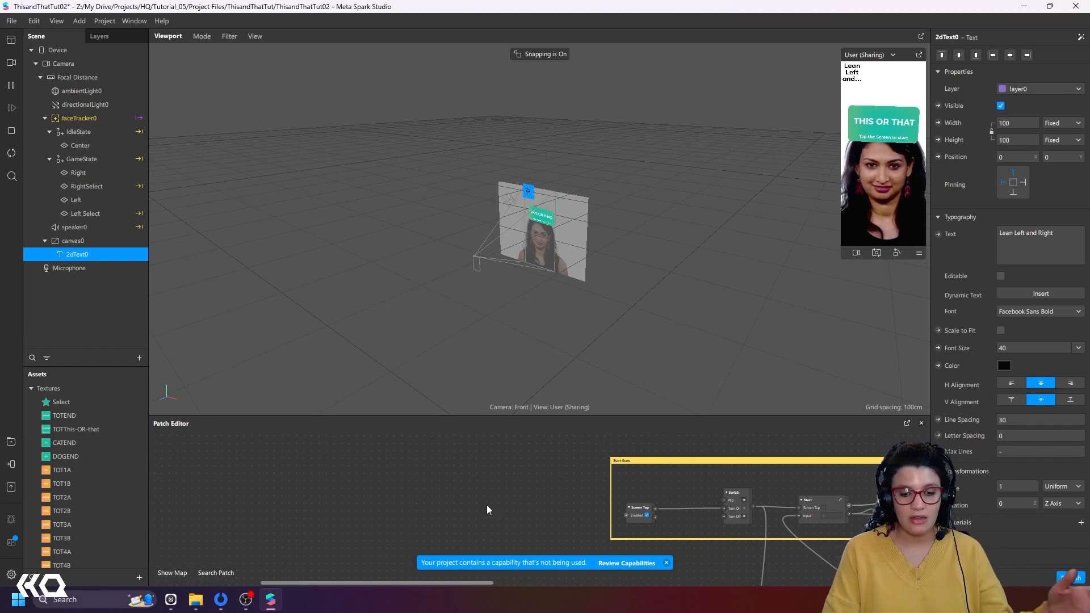
pyautogui.scroll(1, 486, 506)
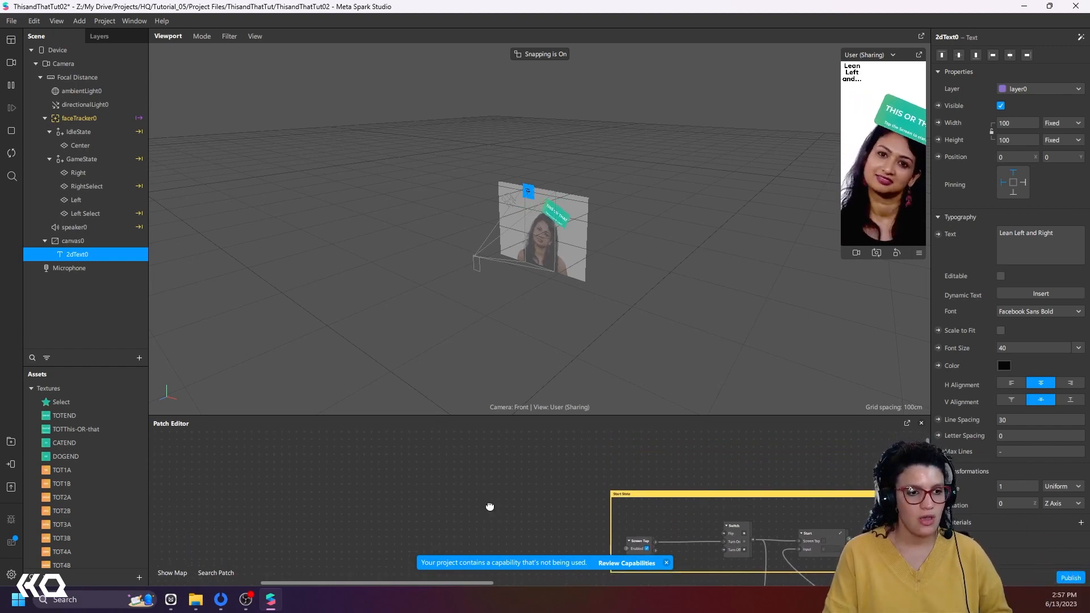
pyautogui.scroll(1, 512, 485)
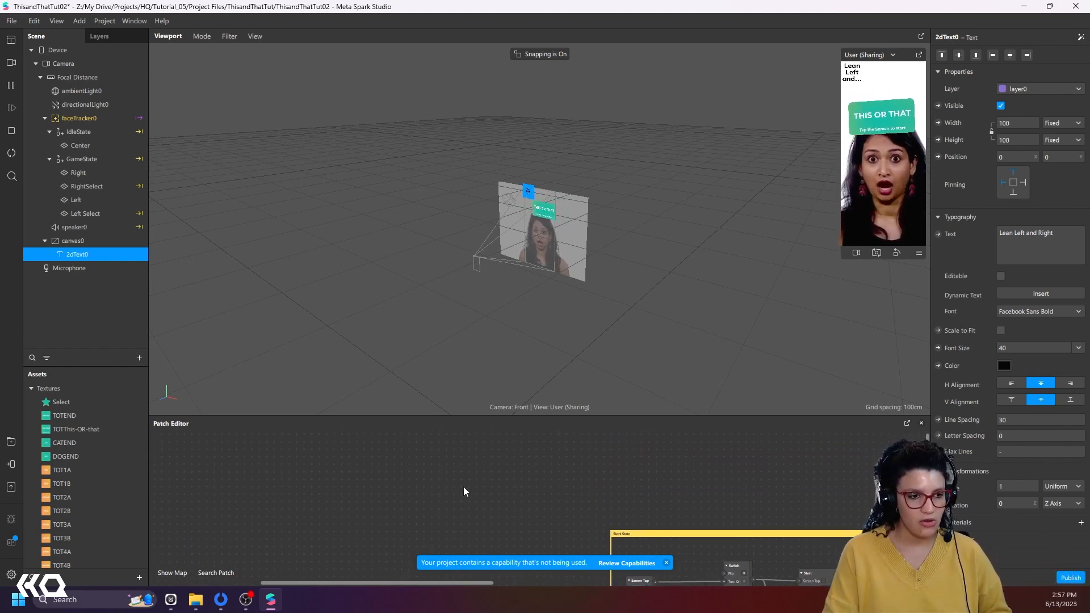
pyautogui.rightClick(492, 466)
pyautogui.write('ins')
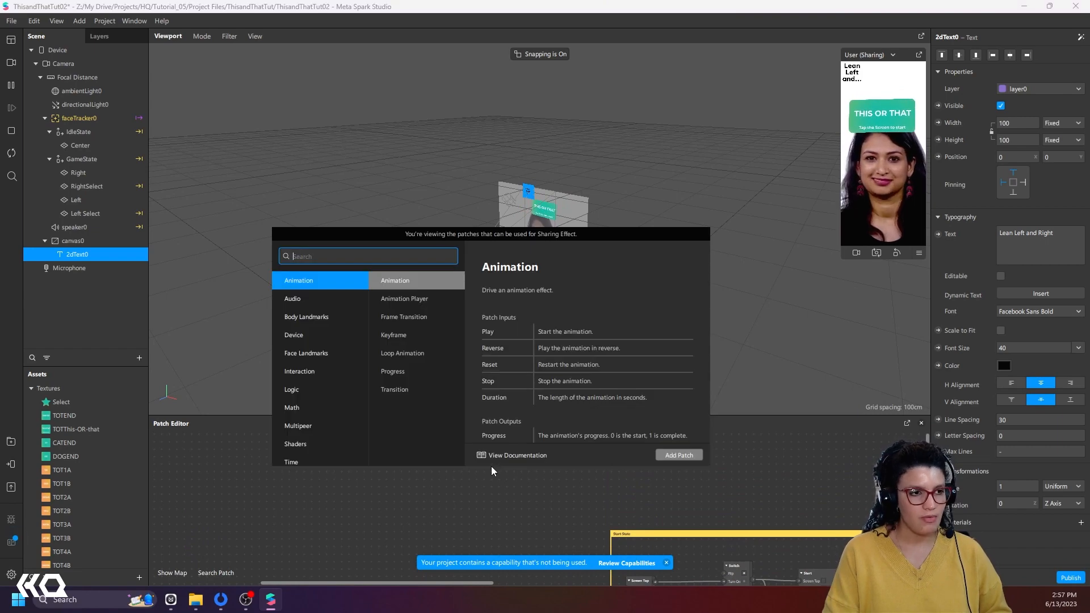
pyautogui.write('tr')
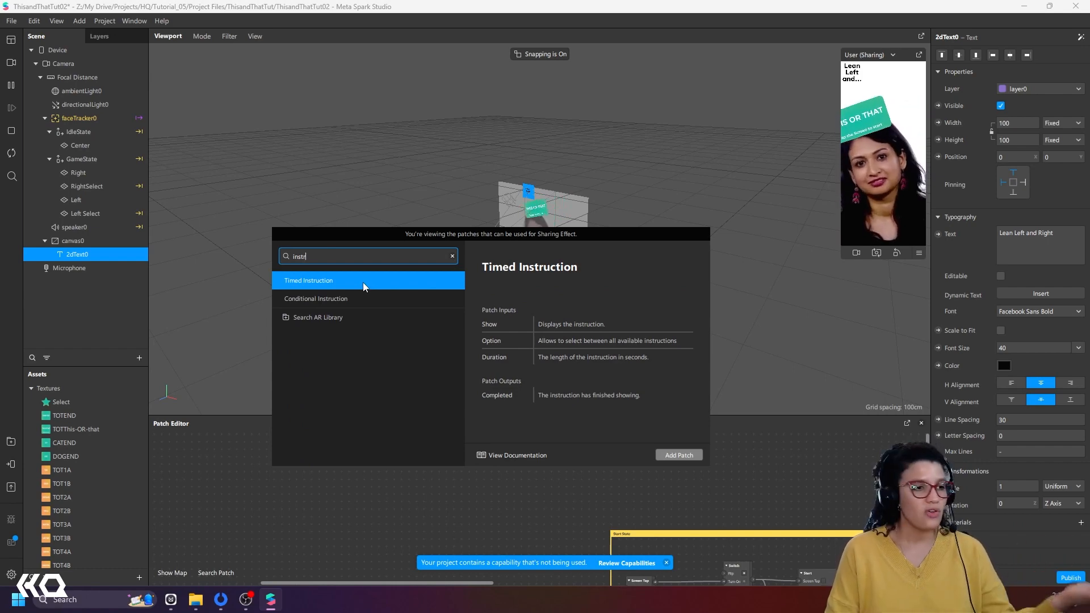
pyautogui.click(339, 298)
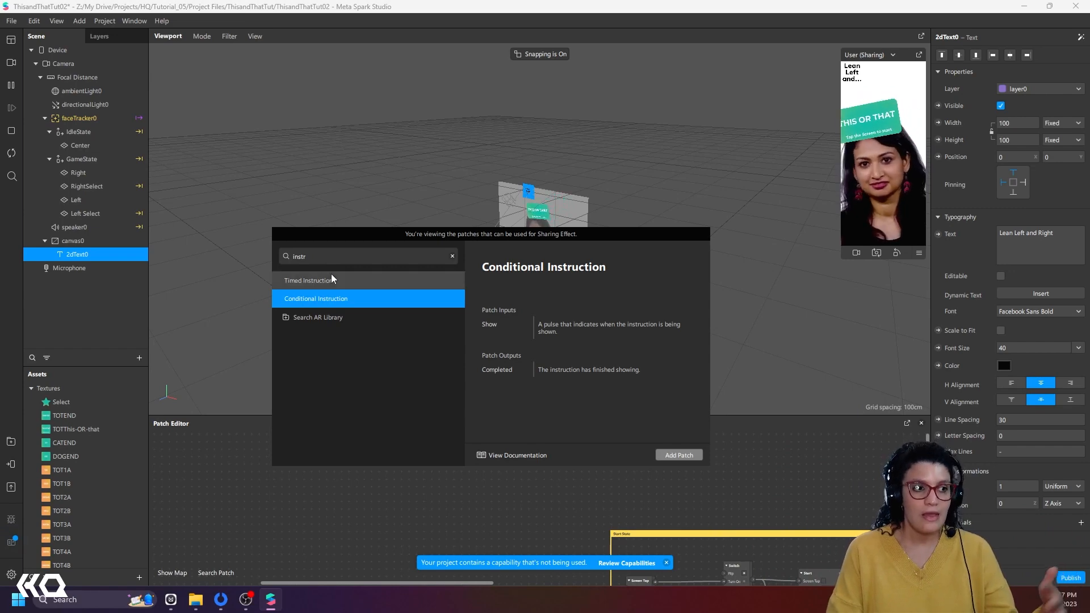
pyautogui.click(332, 275)
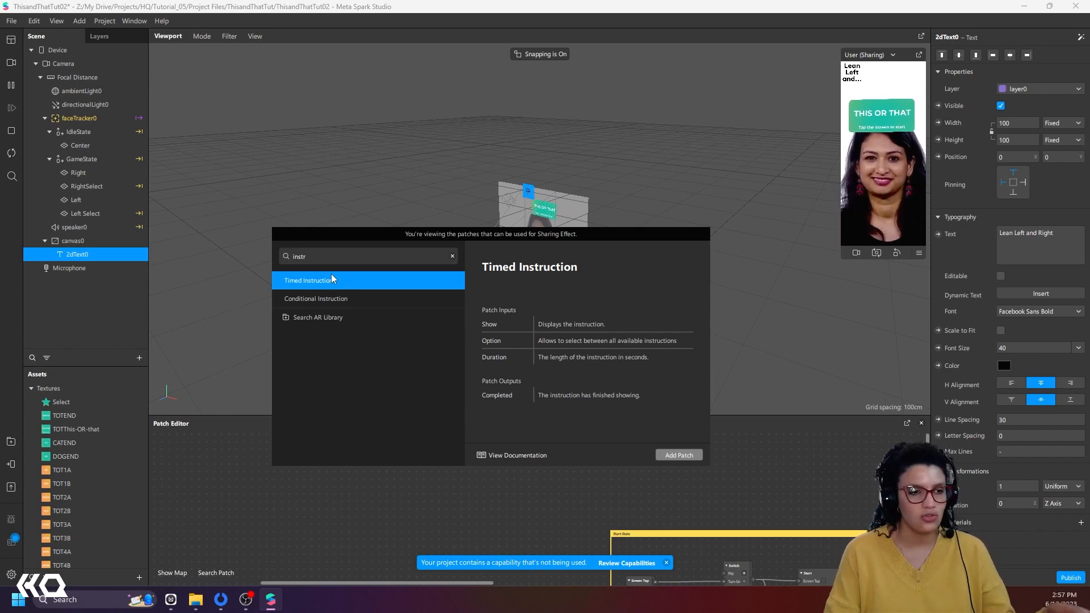
pyautogui.click(670, 455)
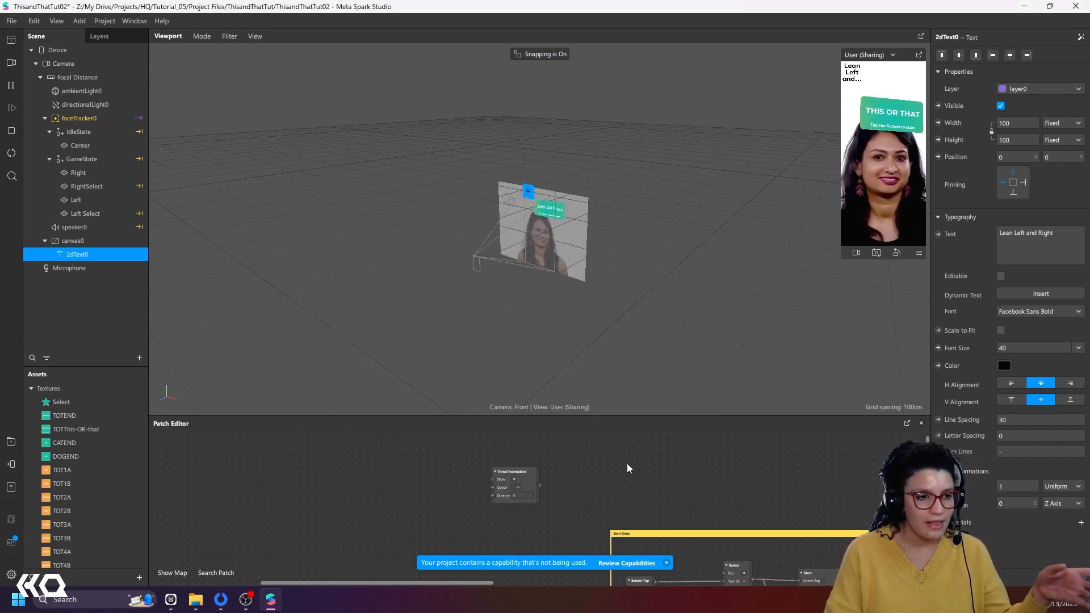
# Step: Set the Timed Instruction patch's option to "Tilt your head from side to side" and its duration to 5
pyautogui.moveTo(538, 482); pyautogui.dragTo(567, 456)
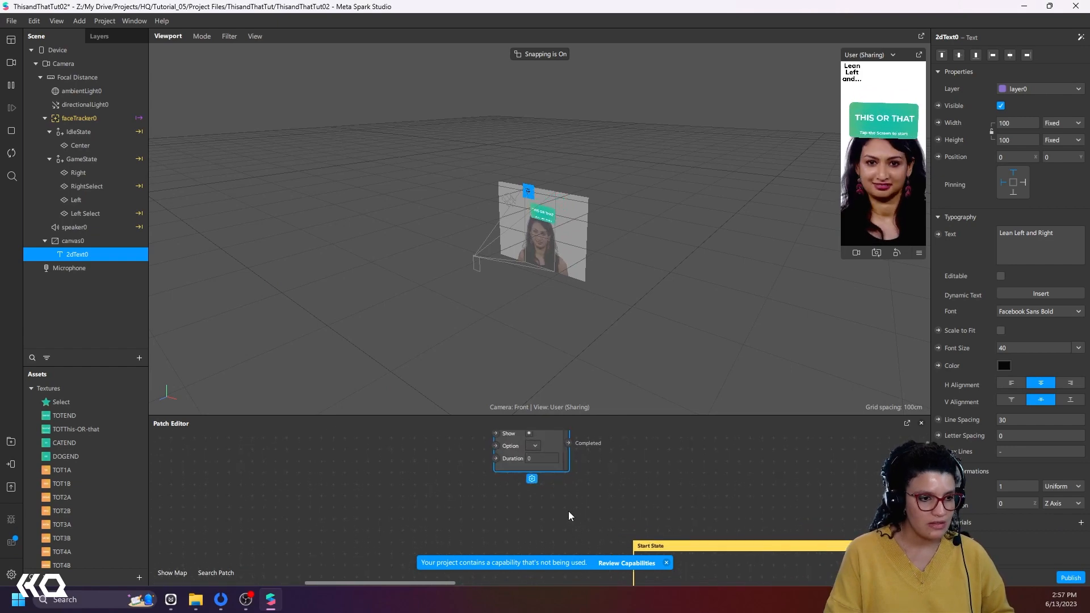
pyautogui.scroll(2, 582, 475)
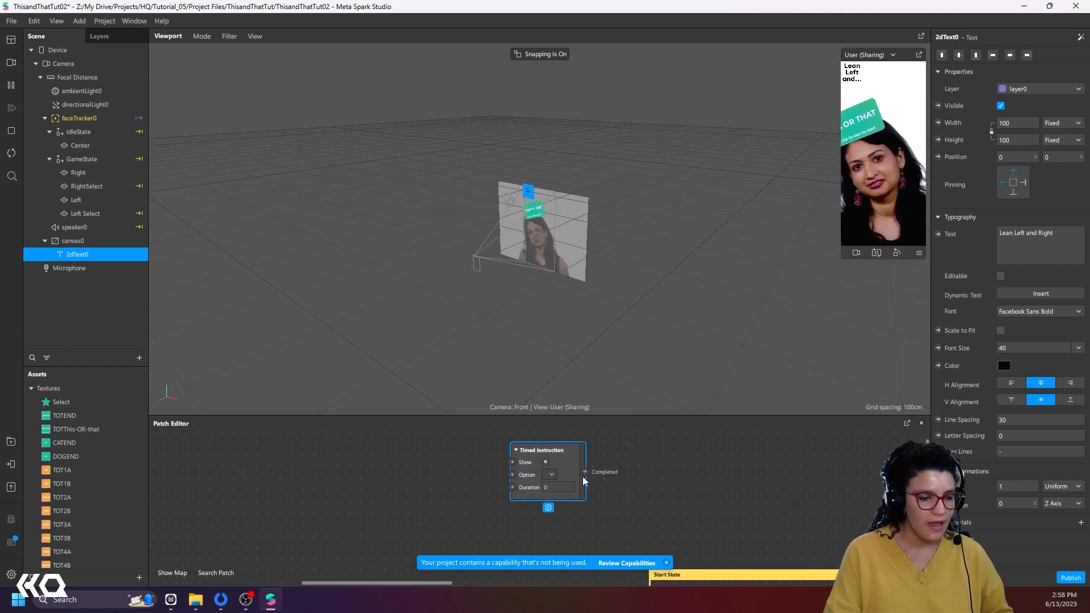
pyautogui.click(553, 475)
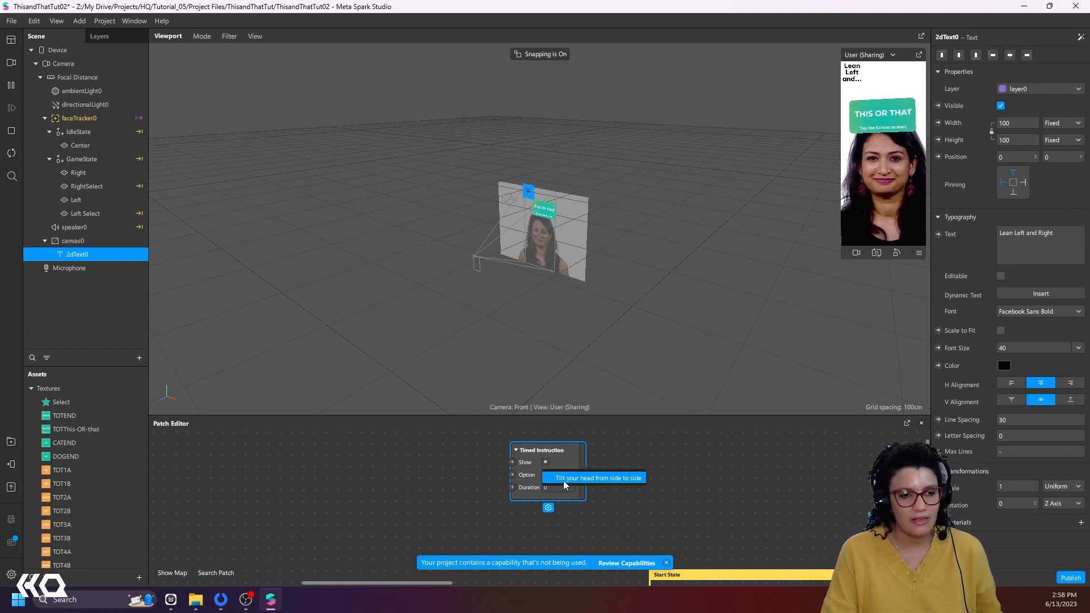
pyautogui.click(563, 478)
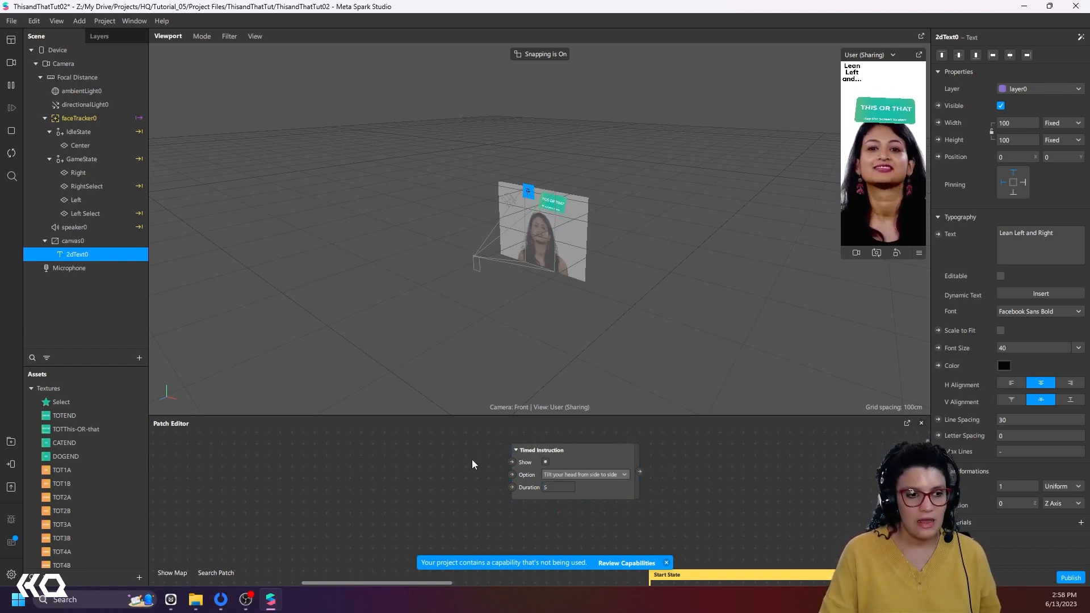
# Step: Make room before the Timed Instruction patch and add a Runtime patch there
pyautogui.moveTo(522, 455); pyautogui.dragTo(575, 455)
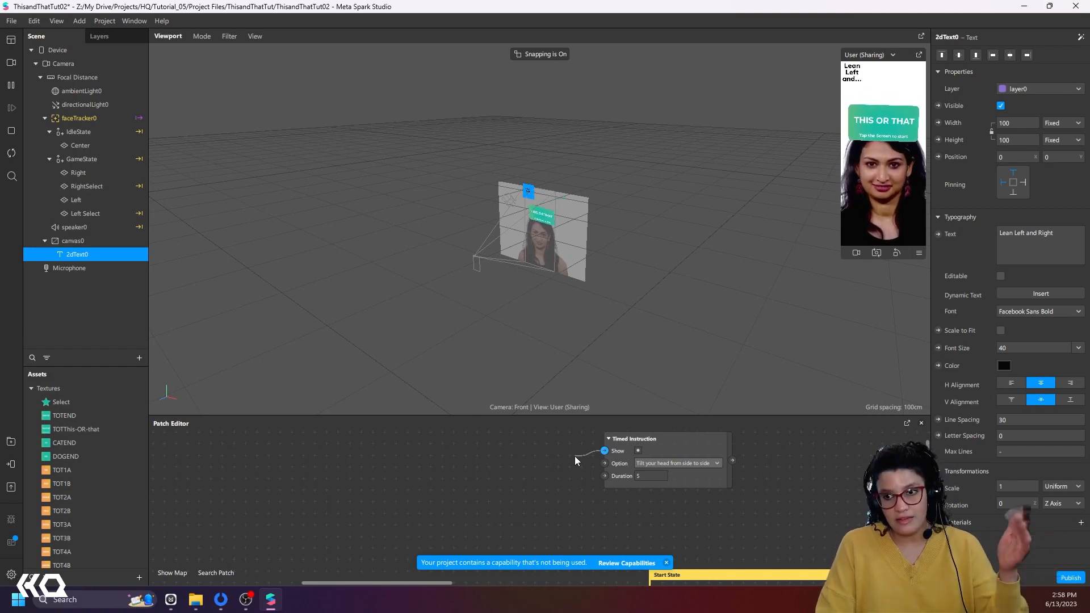
pyautogui.doubleClick(575, 460)
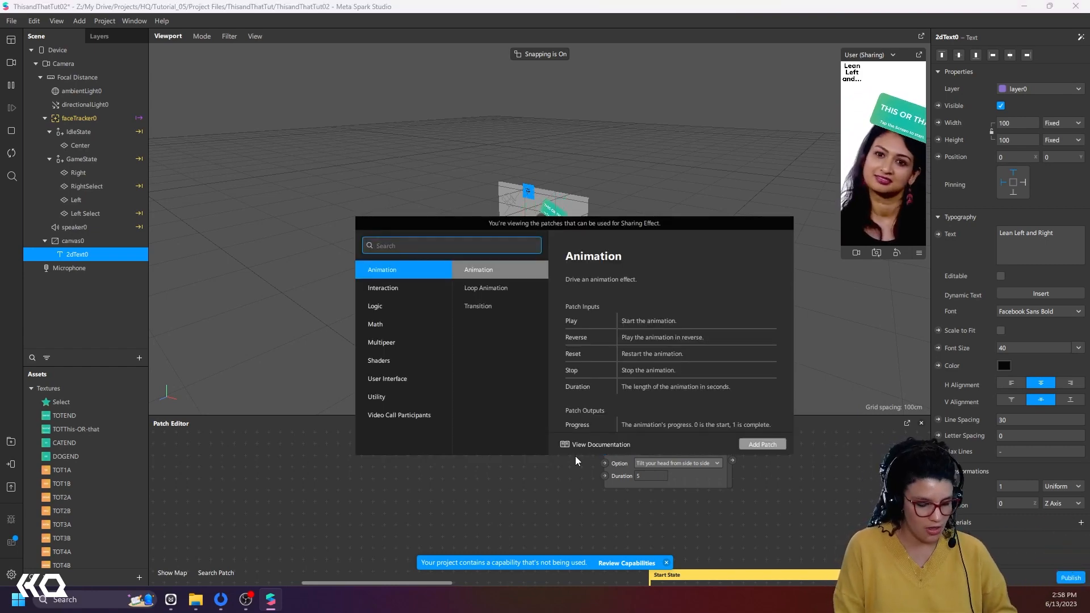
pyautogui.write('run')
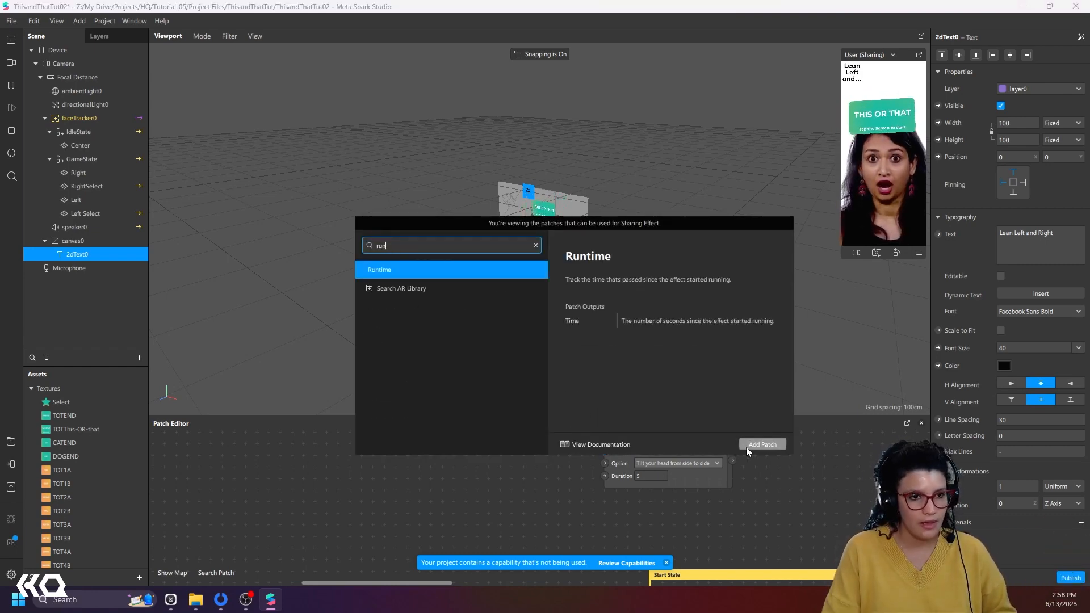
pyautogui.click(754, 444)
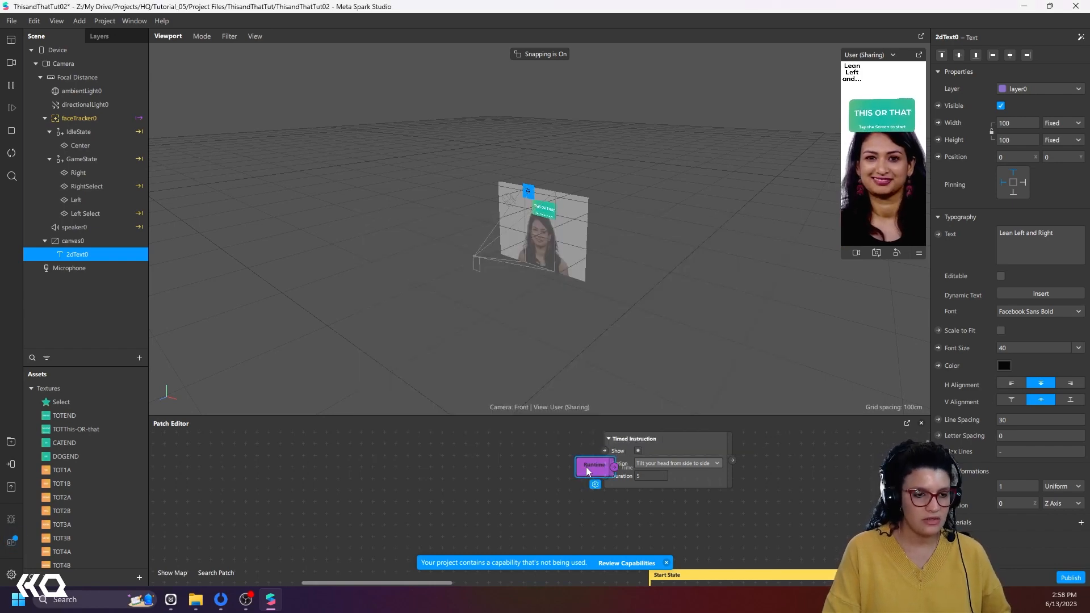
# Step: Add a Less Than patch, connect Runtime to its first input and set its second input to 10
pyautogui.doubleClick(483, 464)
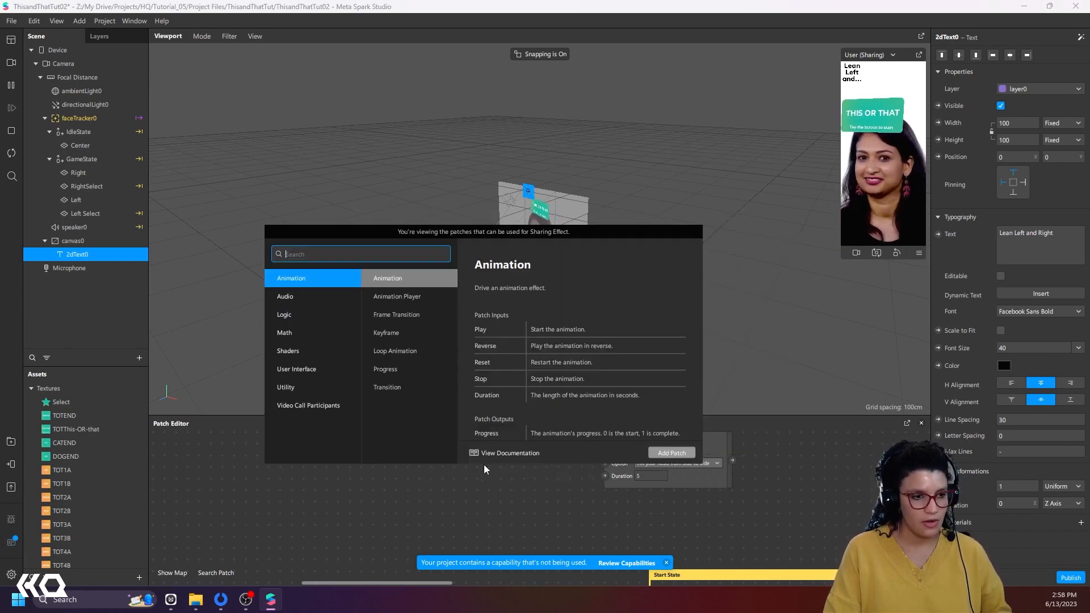
pyautogui.write('less')
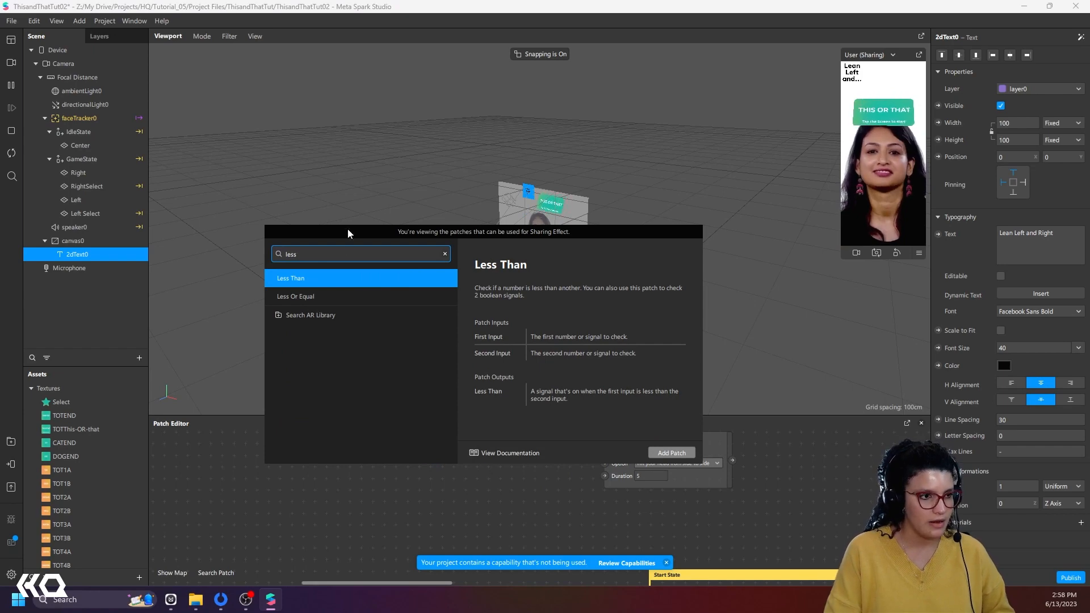
pyautogui.click(671, 453)
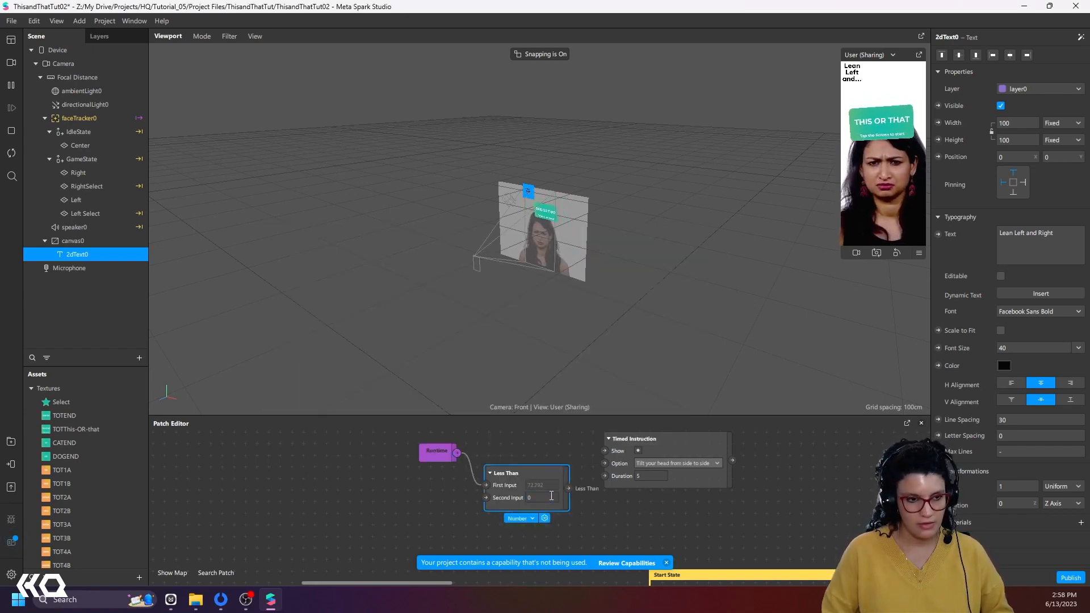
# Step: Connect the Less Than output through a Pulse patch to the Timed Instruction's Show input, spacing the patches apart
pyautogui.moveTo(568, 489); pyautogui.dragTo(610, 450)
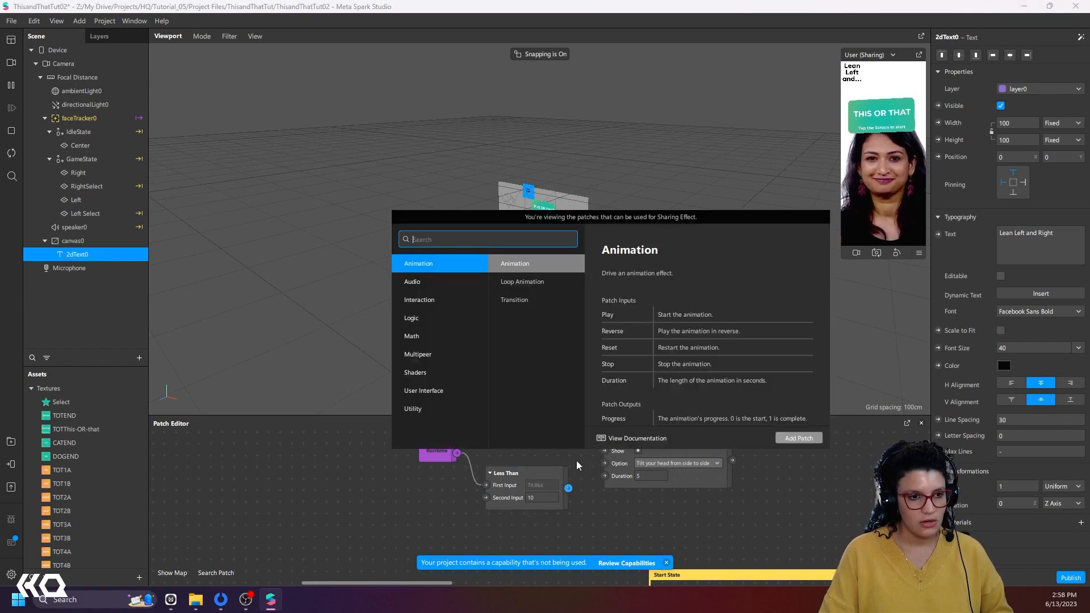
pyautogui.click(570, 491)
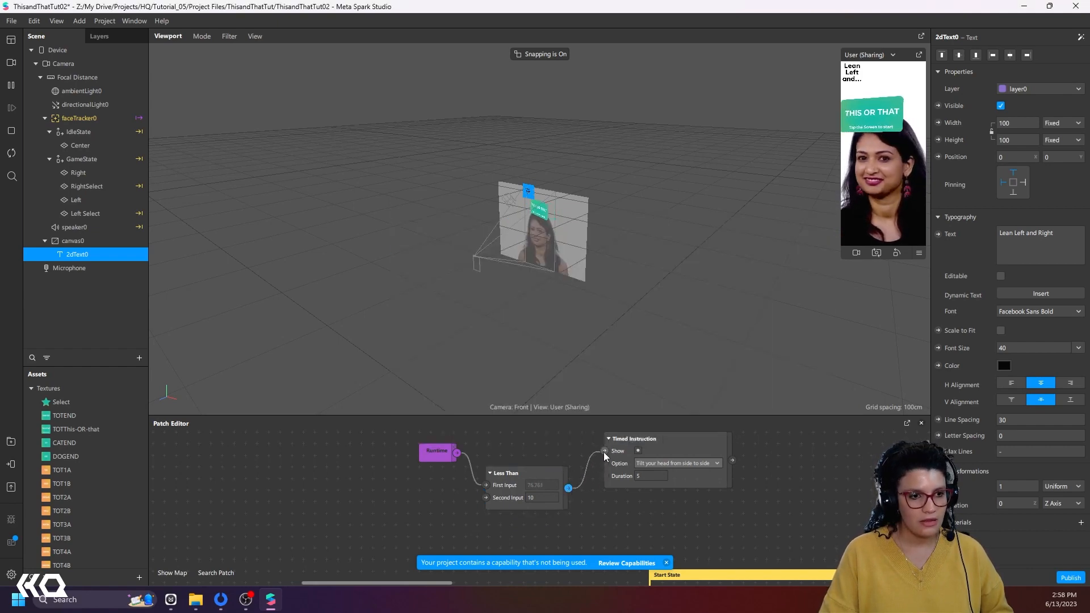
pyautogui.moveTo(677, 453); pyautogui.dragTo(822, 442)
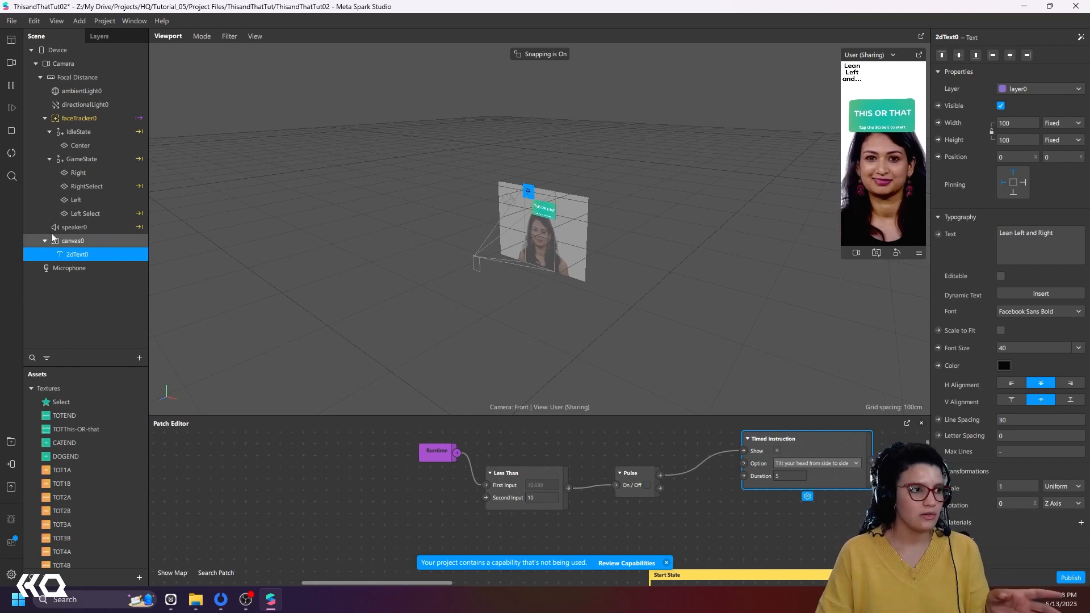
# Step: Delete canvas0 together with its 2D text from the scene
pyautogui.click(68, 241)
pyautogui.press('Delete')
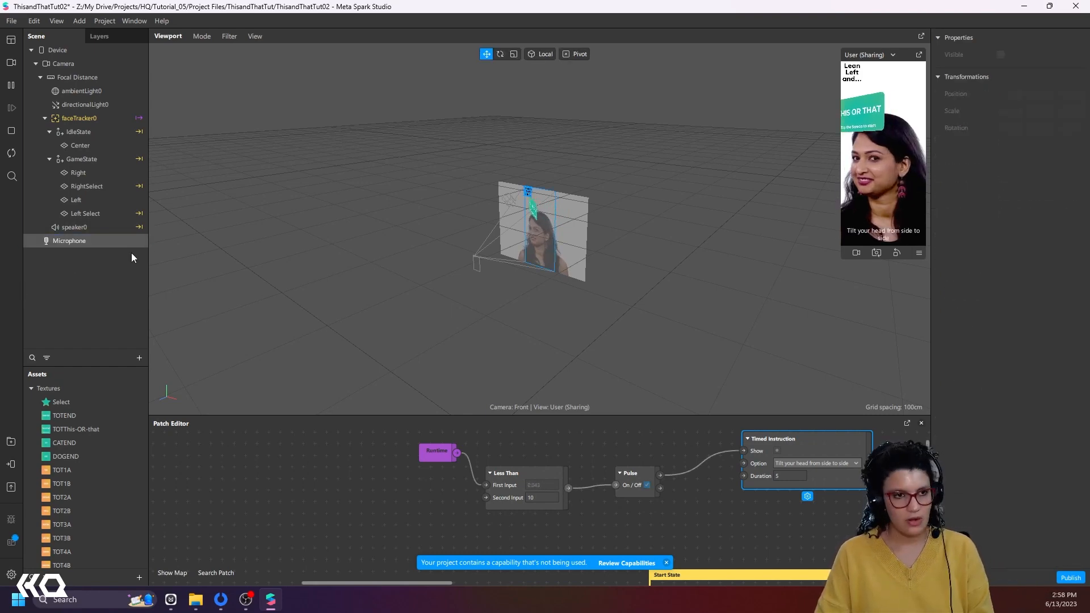
pyautogui.scroll(-2, 674, 474)
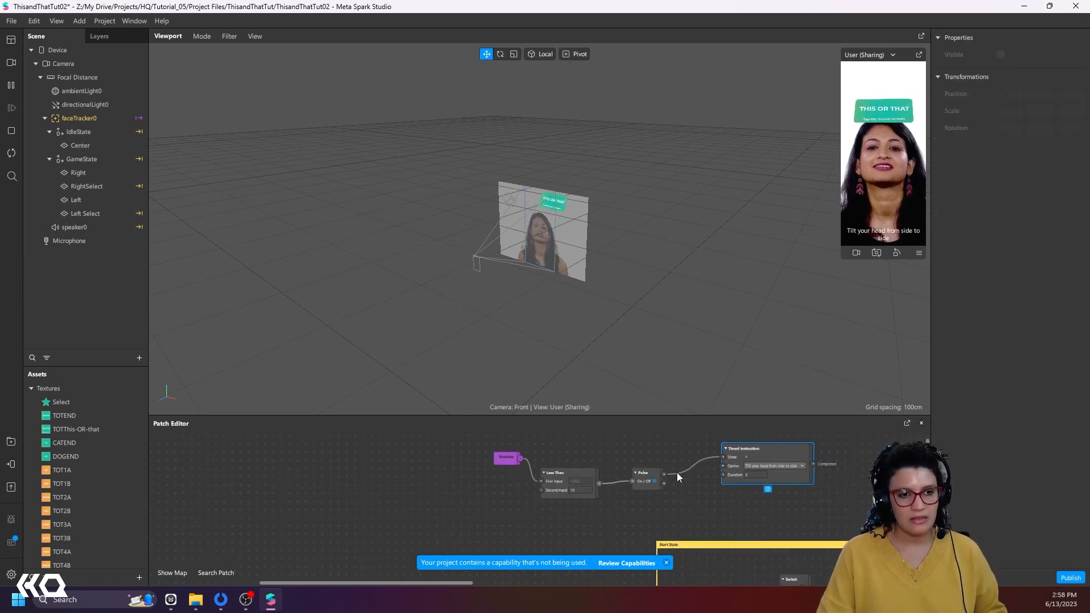
pyautogui.moveTo(845, 495); pyautogui.dragTo(700, 499, button='middle')
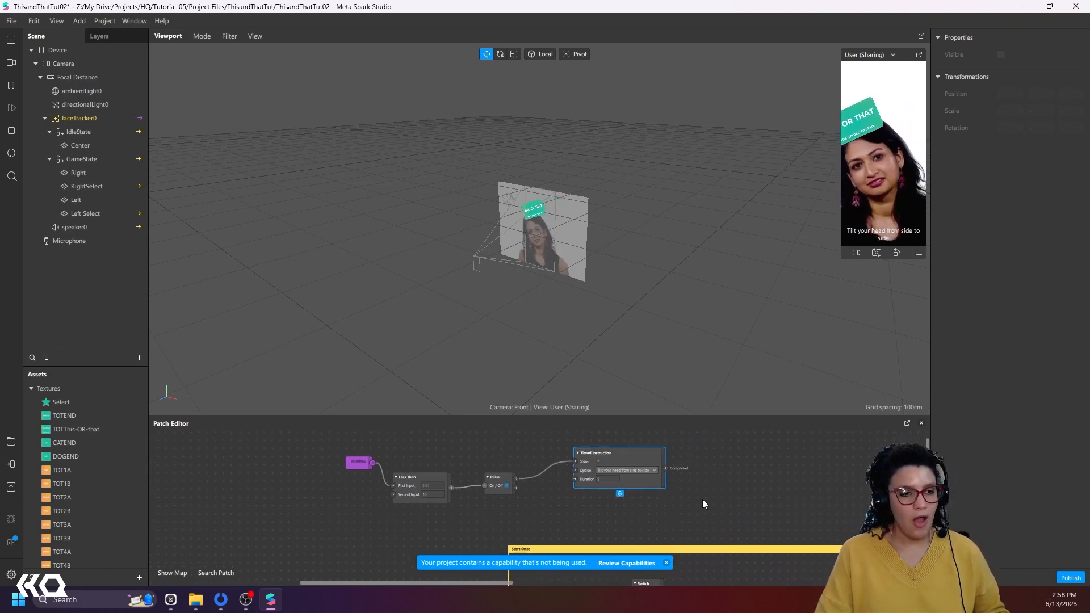
pyautogui.scroll(-2, 731, 496)
pyautogui.moveTo(807, 480); pyautogui.dragTo(584, 408, button='middle')
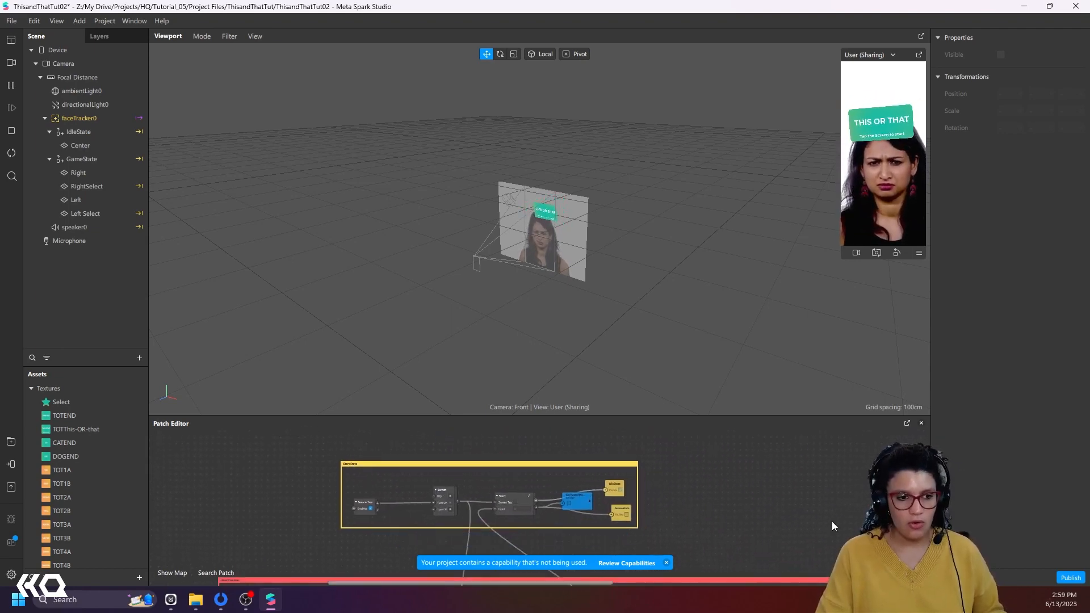